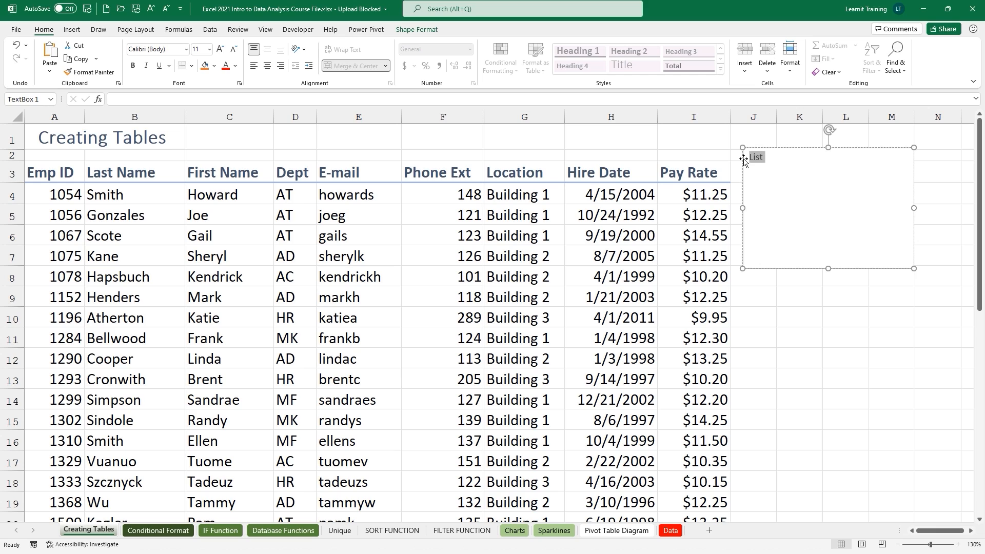
Enlarge the note text to 24 pt, append '-> well defined List', and widen the box.
key(ctrl+shift+period)
key(ctrl+shift+period)
key(ctrl+shift+period)
key(ctrl+shift+period)
key(ctrl+shift+period)
key(ctrl+shift+period)
click(784, 165)
text(-> wel)
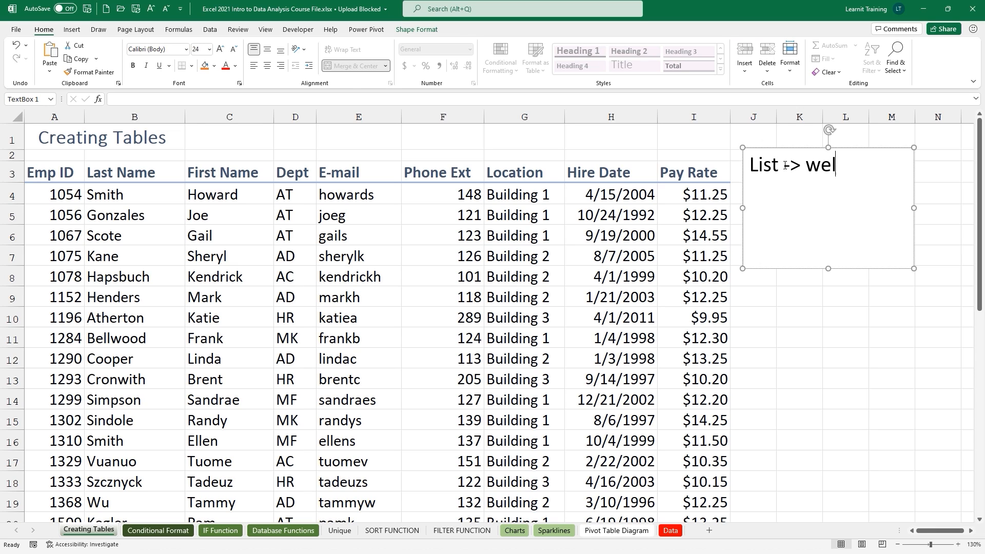
text(l define)
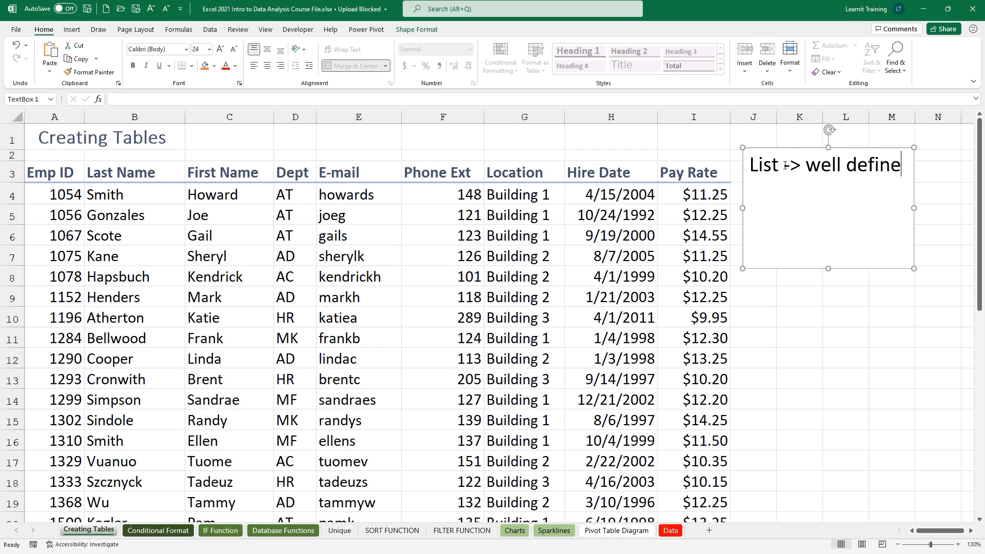
text(d List)
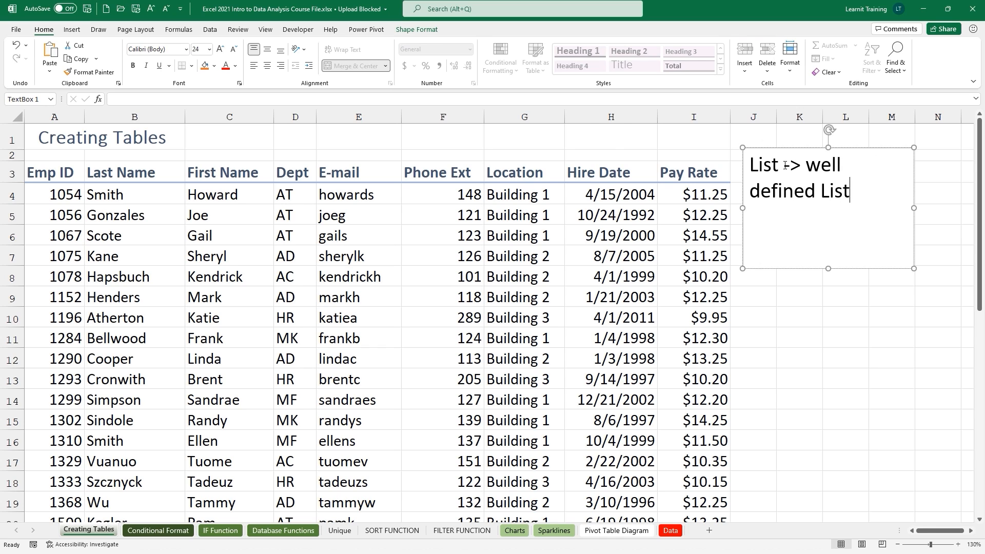
drag(914, 207, 948, 208)
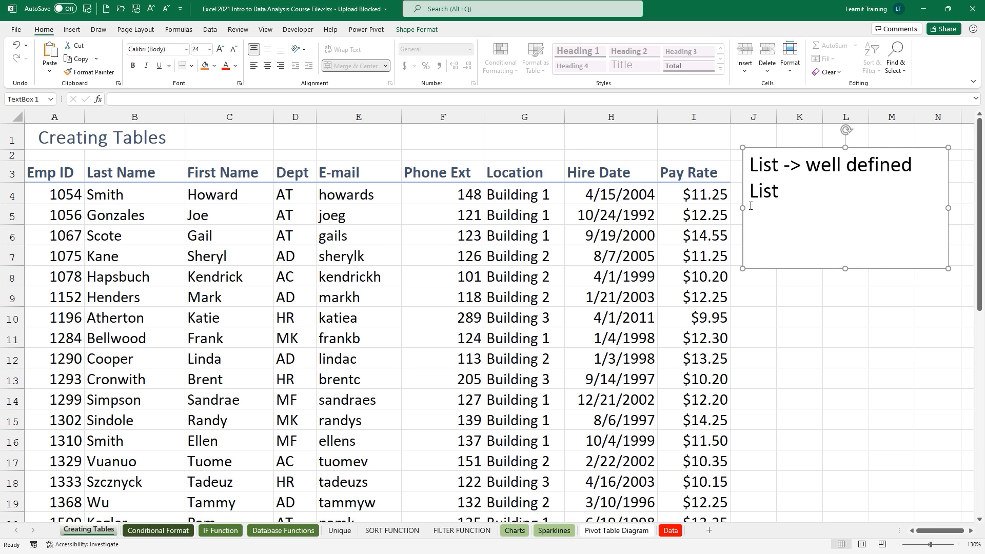
drag(742, 207, 715, 208)
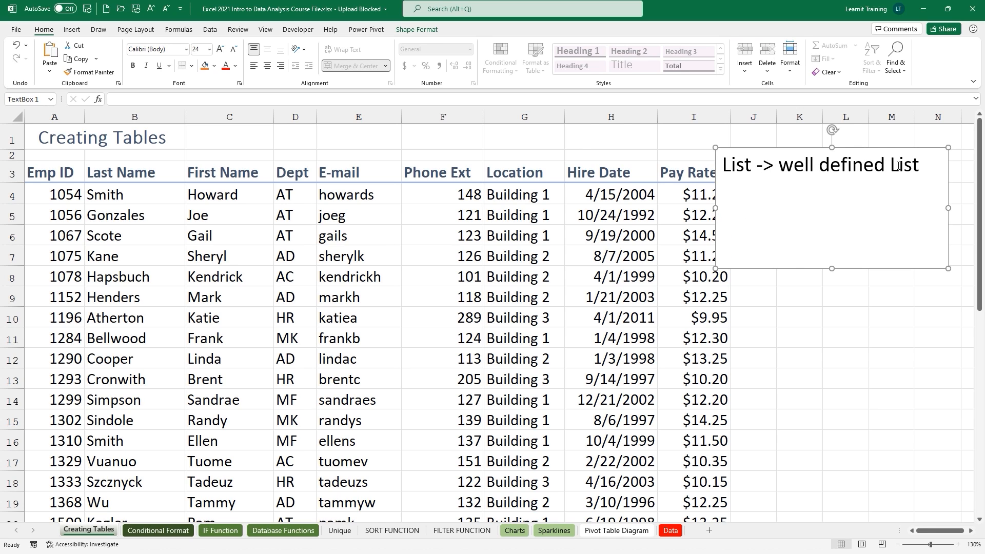
Append '-> Table' on the same line, widen the box further, and start 'Well defined list:'.
click(923, 166)
text(-> T)
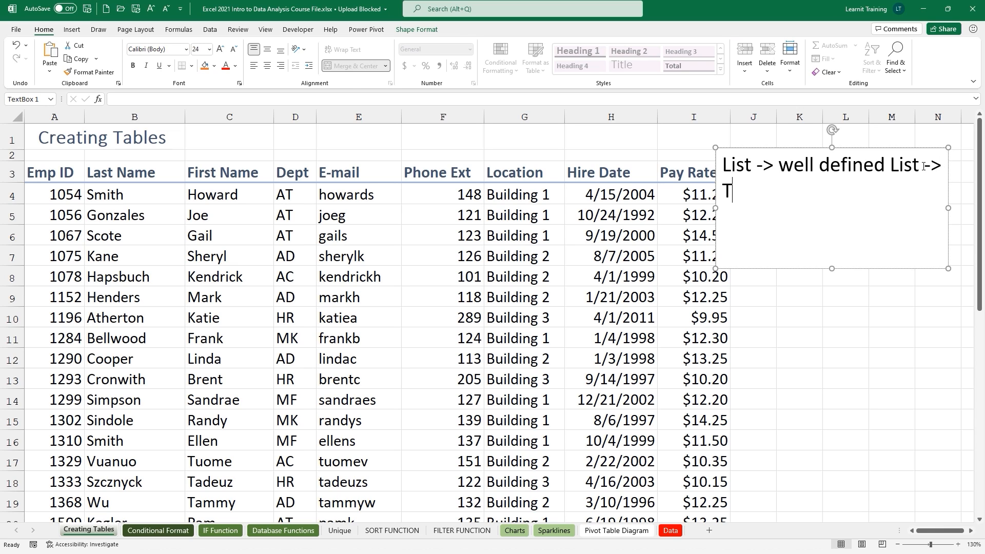
text(able)
drag(715, 207, 663, 218)
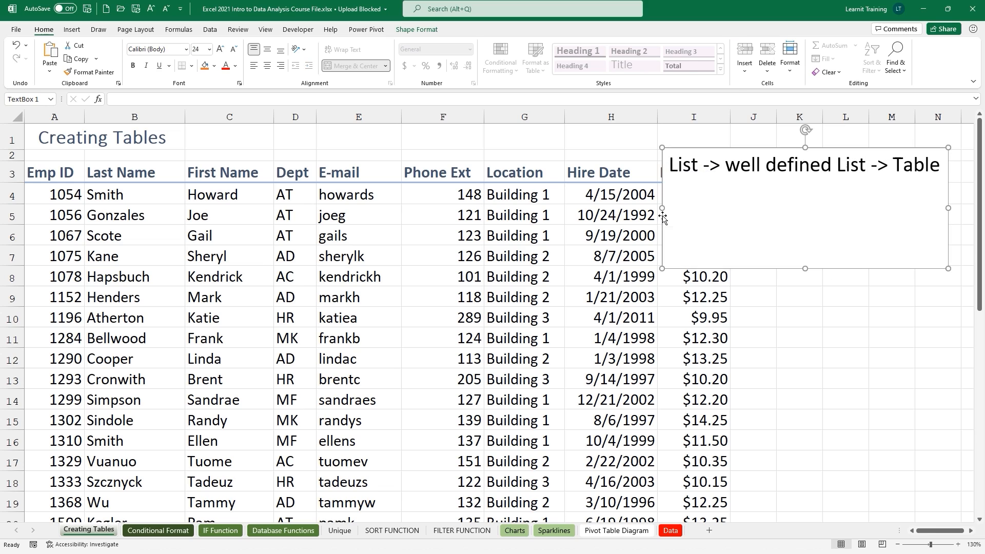
click(944, 167)
text(Well defined )
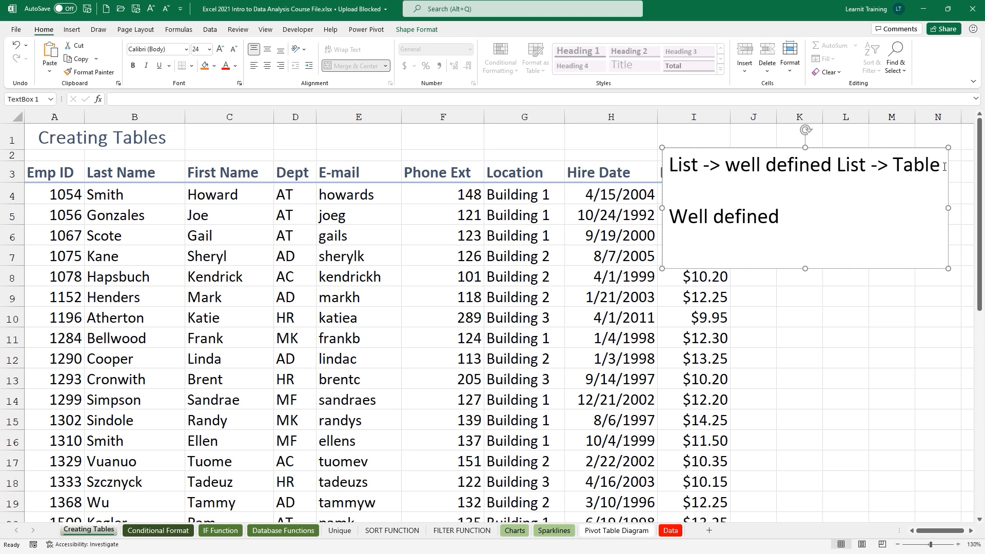
text(list:)
Add point '1. Headers for each column' under the heading and make the note box taller.
key(Return)
text(1. Headers)
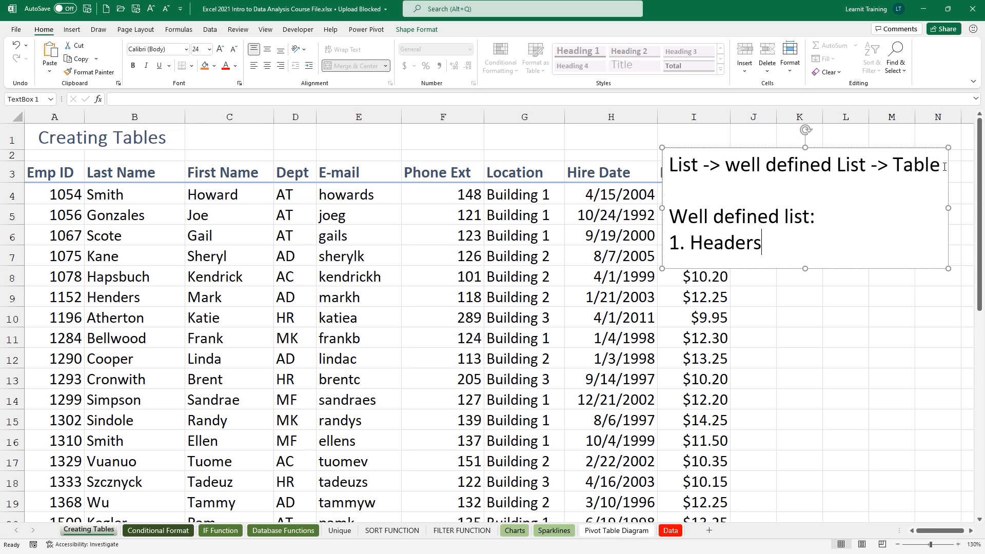
text( for each column)
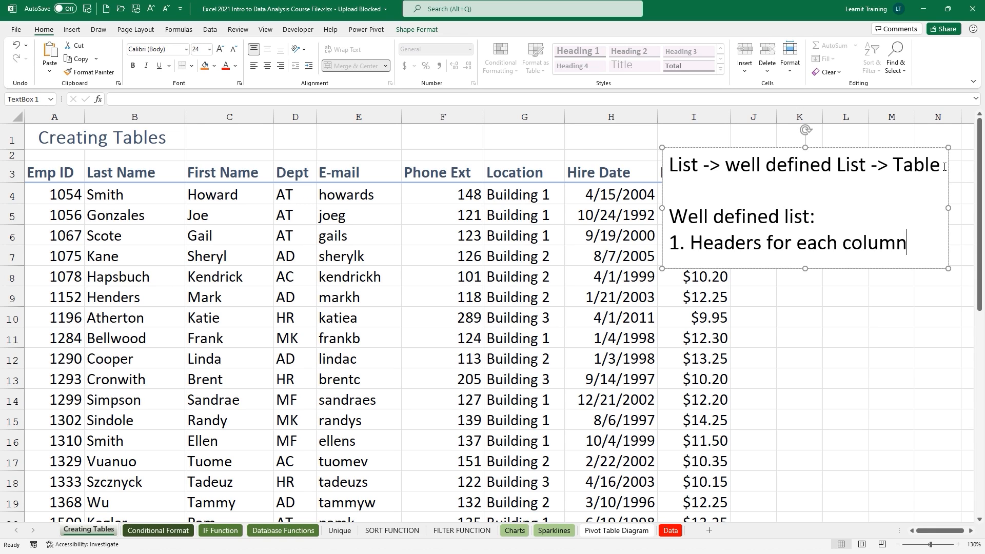
key(Return)
drag(805, 268, 808, 296)
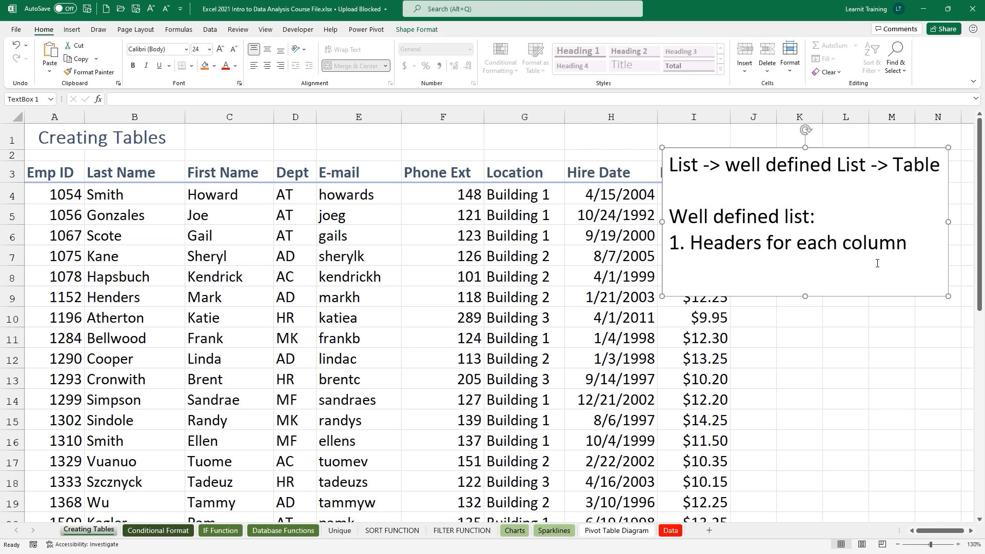
click(912, 245)
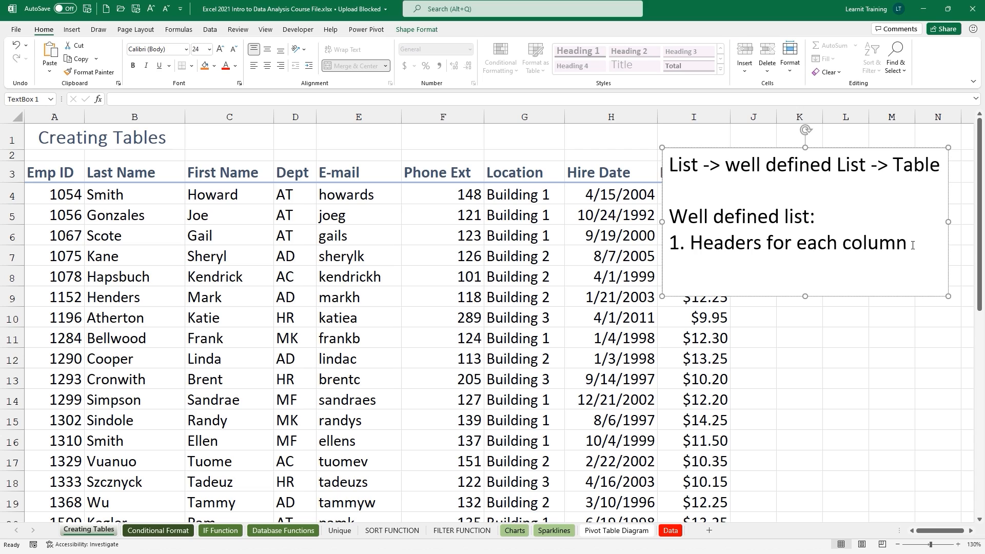
Add point '2. Headers and data need to be unique' and enlarge the box so it fits.
text(2. Headers and dat)
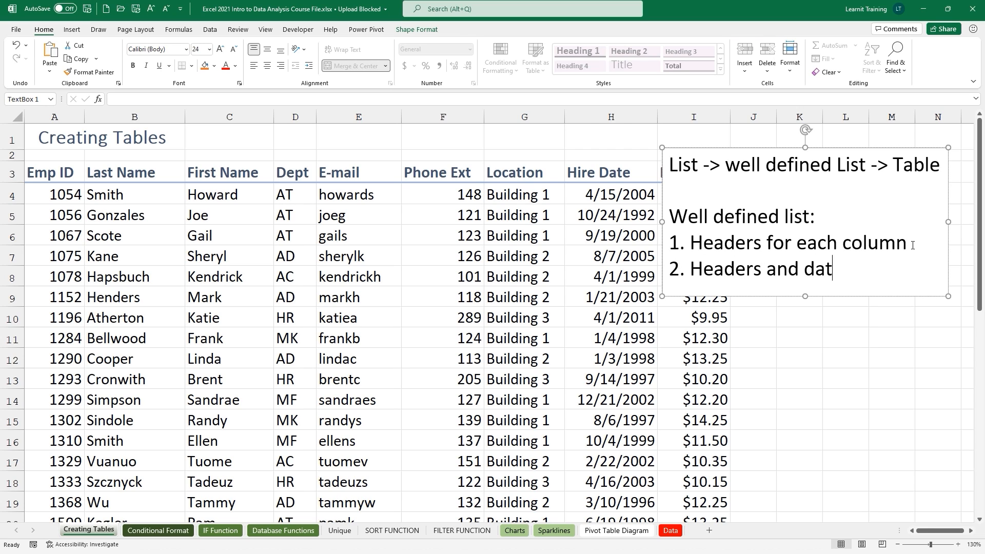
text(a need to be )
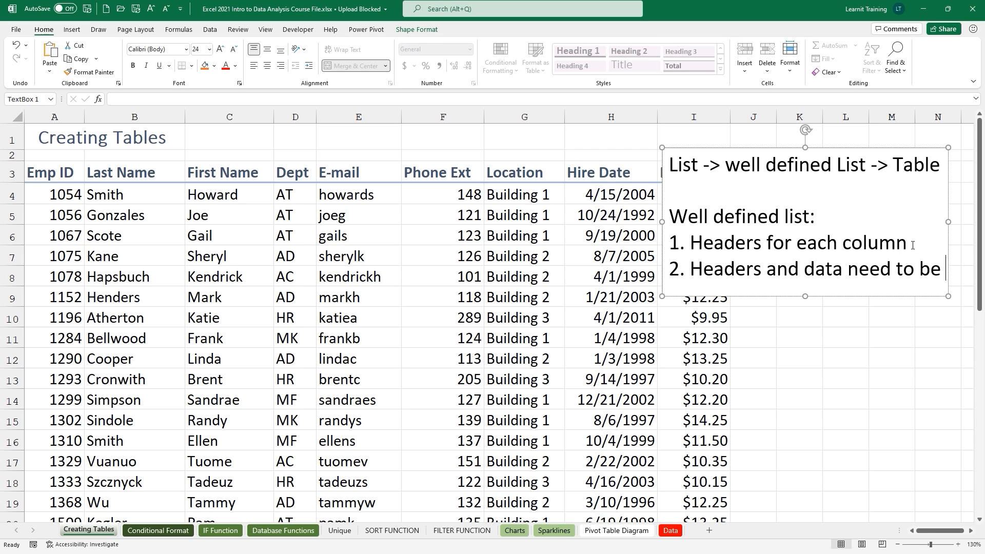
text(upique)
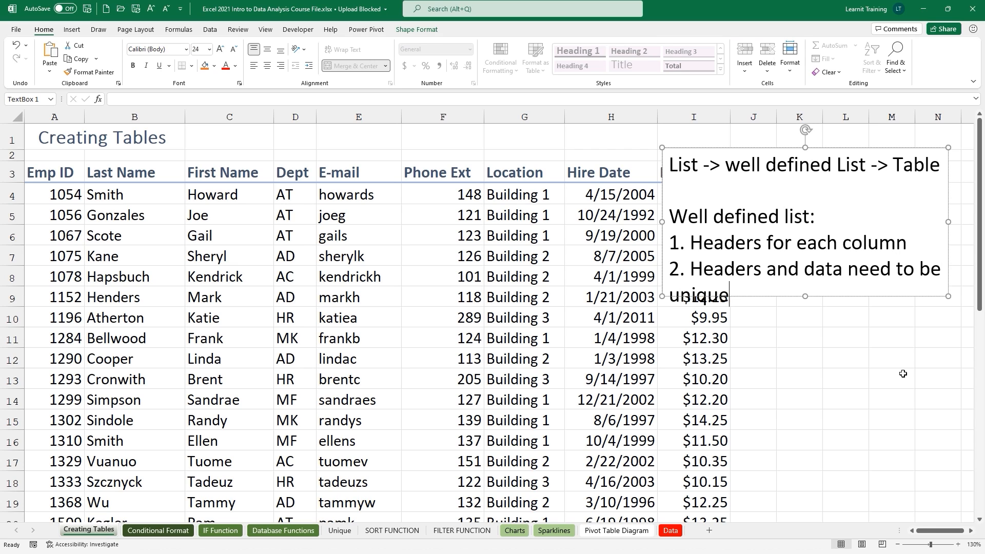
drag(805, 296, 805, 318)
drag(662, 233, 612, 233)
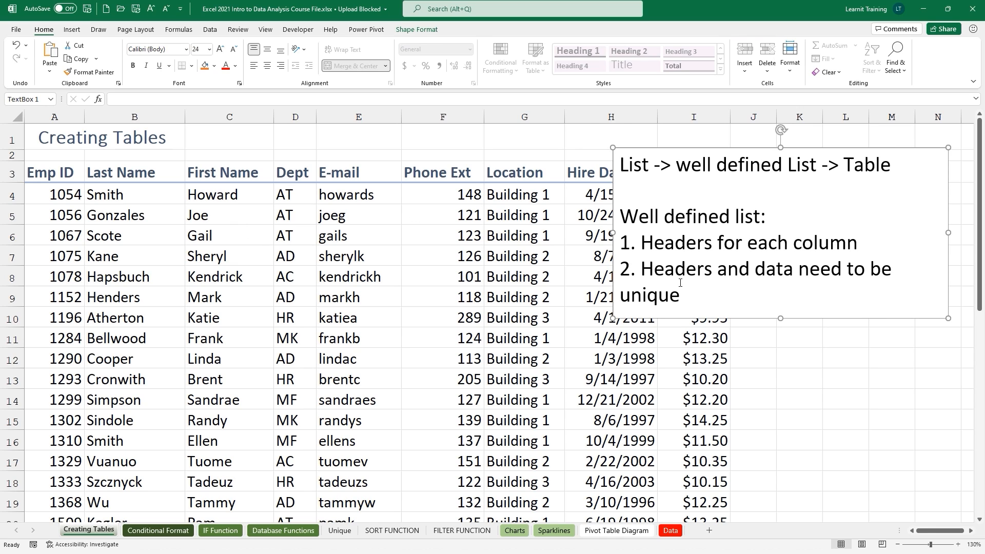
click(717, 297)
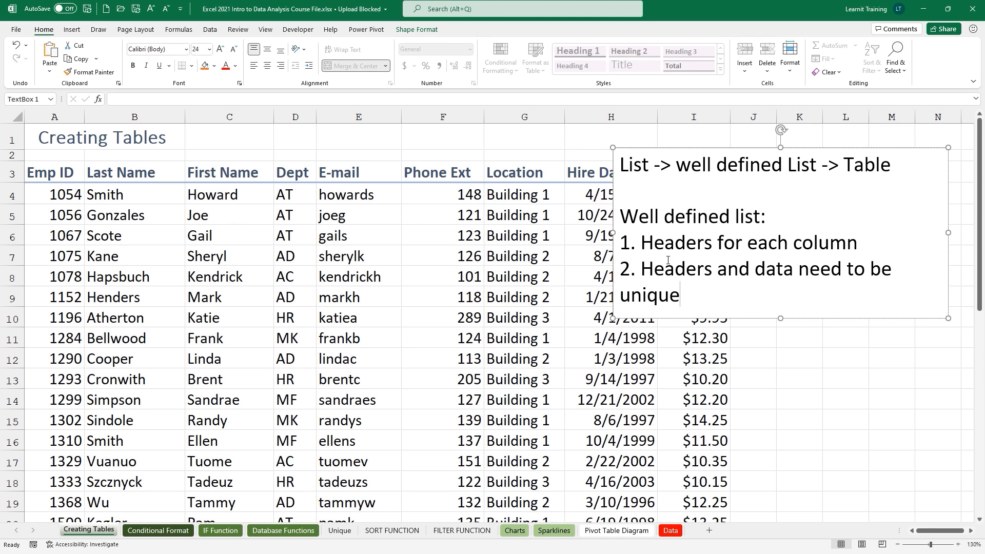
drag(613, 232, 579, 233)
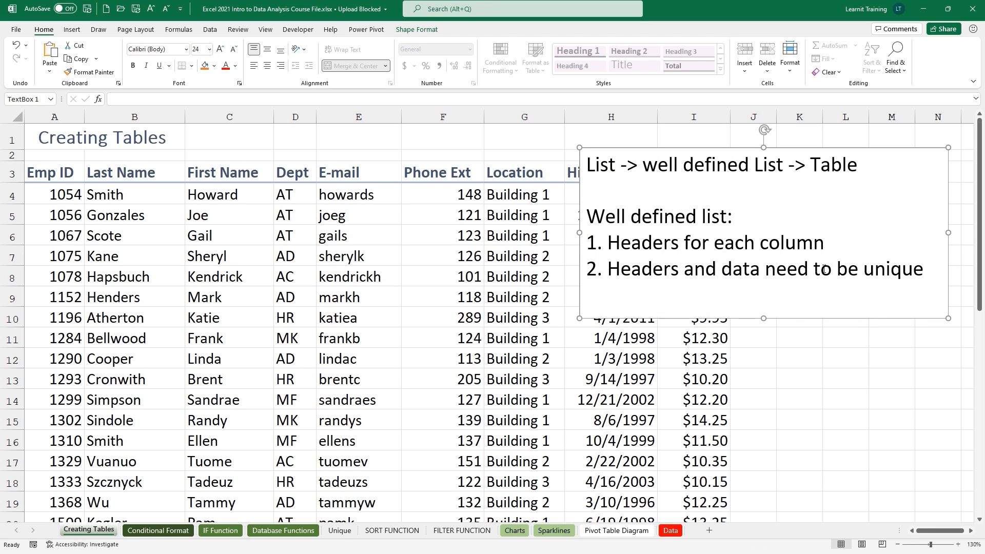
click(927, 270)
Add point '3. Complete data sets have no empty cols or rows' and widen the note.
key(Return)
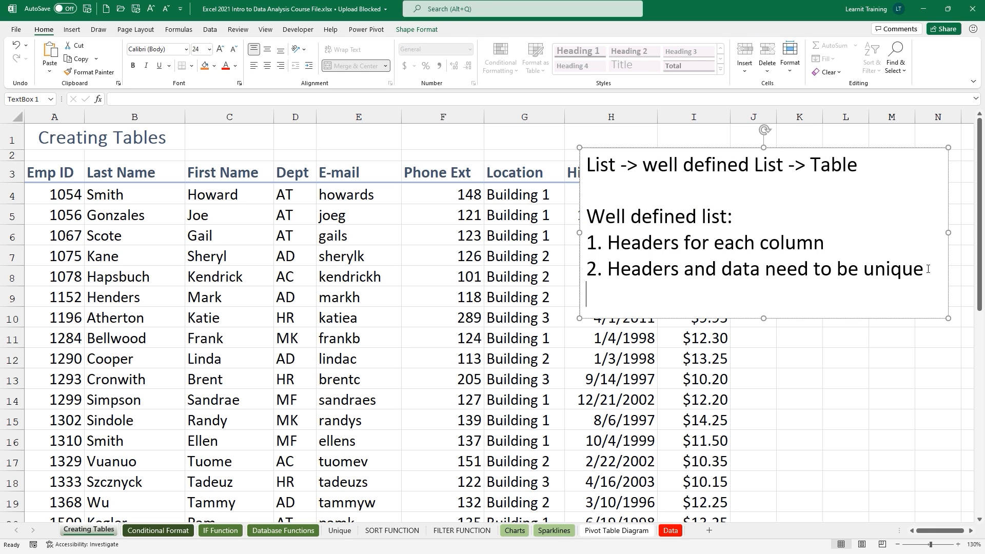
text(3. Complete dat)
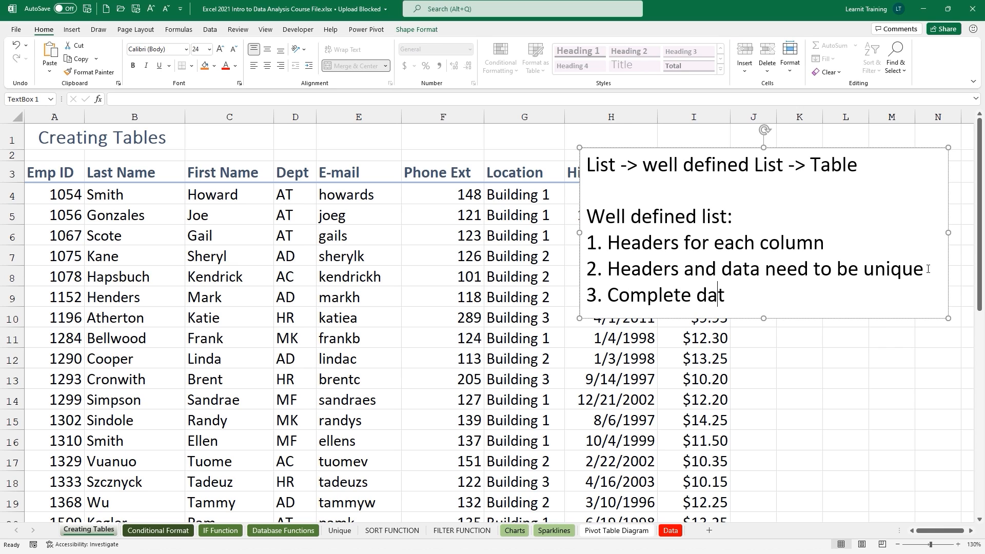
text(a sets have n)
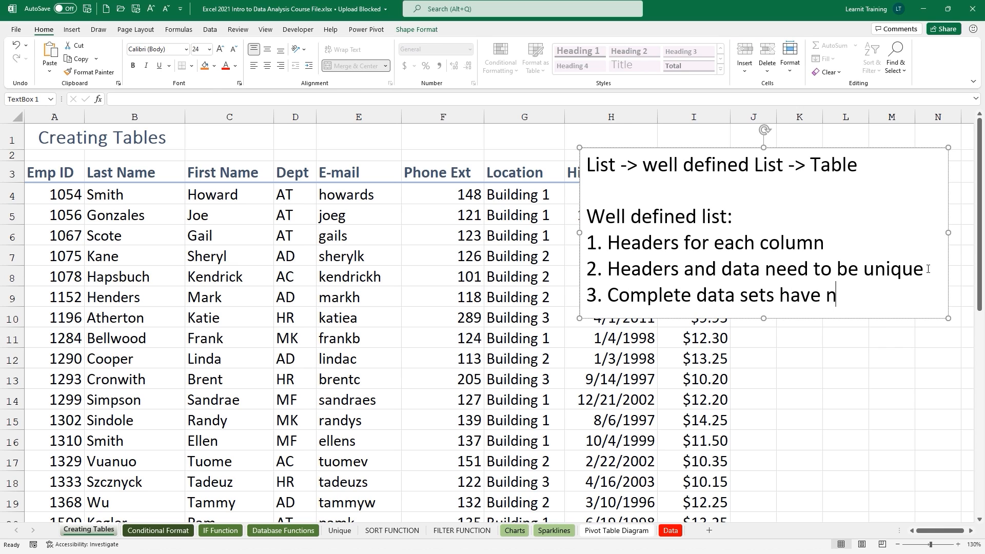
text(o empty cols or row)
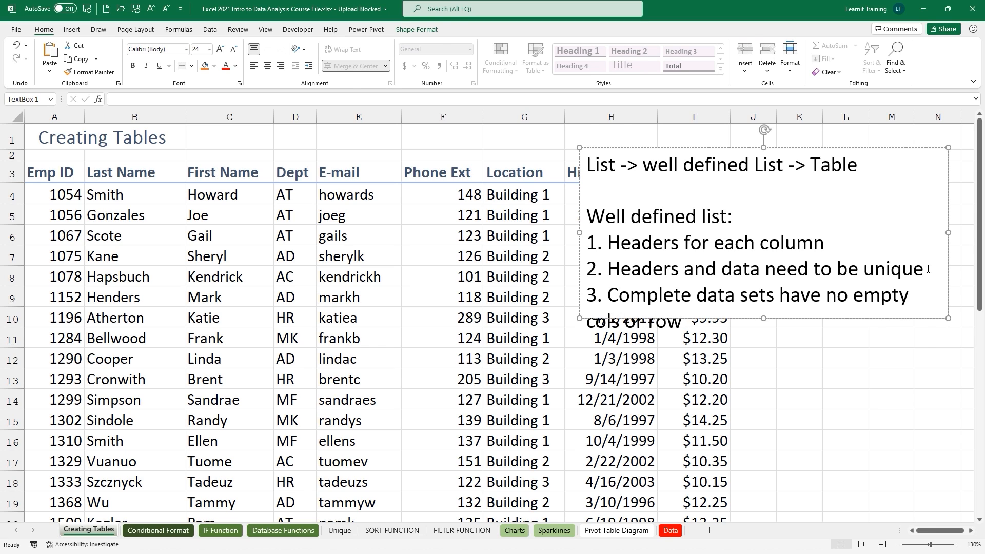
text(s)
drag(579, 232, 537, 233)
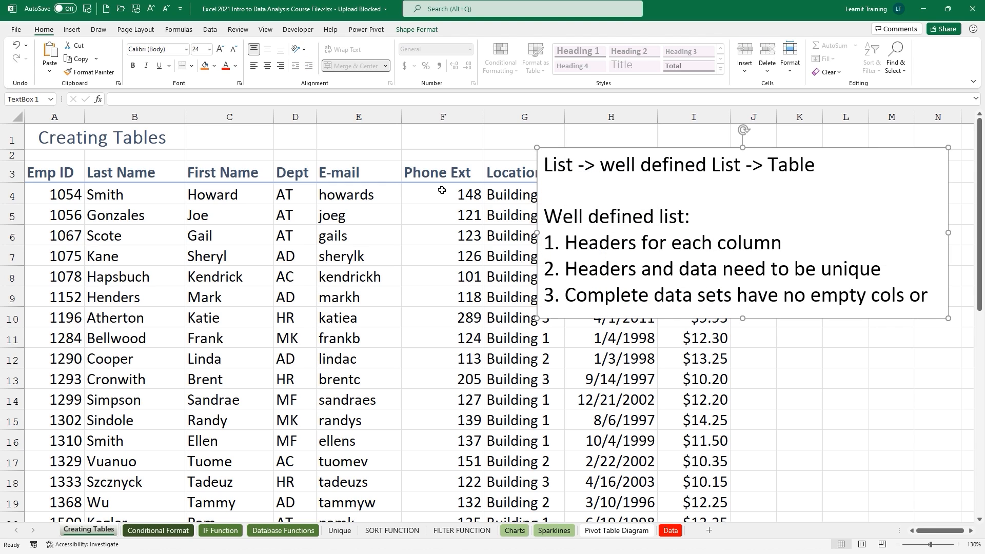
Demonstrate clearing column F, row 6, and cells B10 and B13, undoing each deletion.
click(425, 114)
key(Delete)
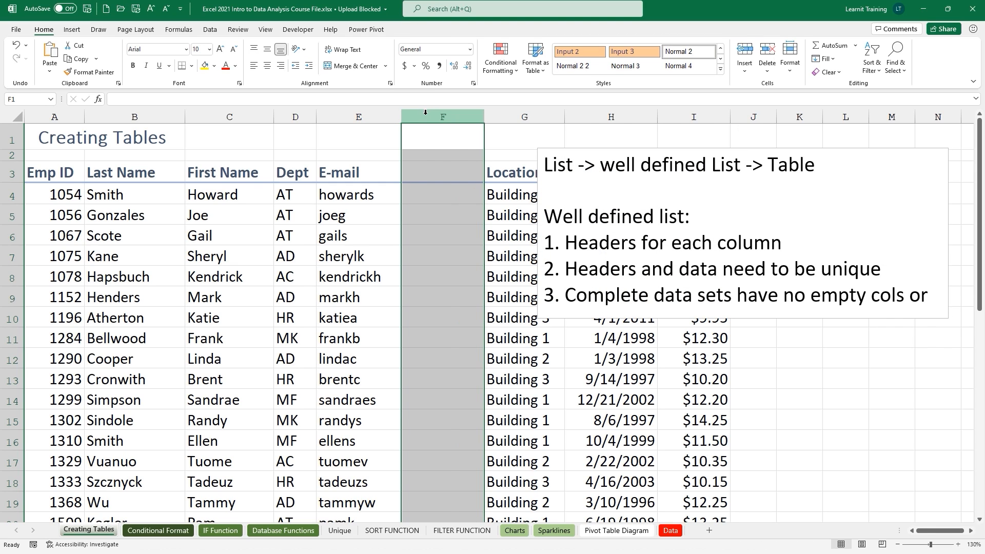
key(ctrl+z)
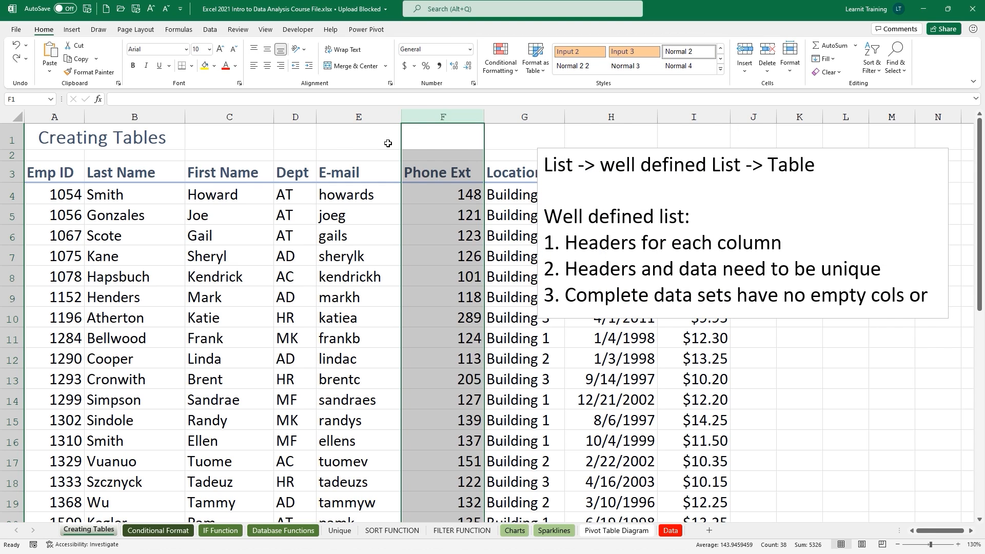
click(19, 231)
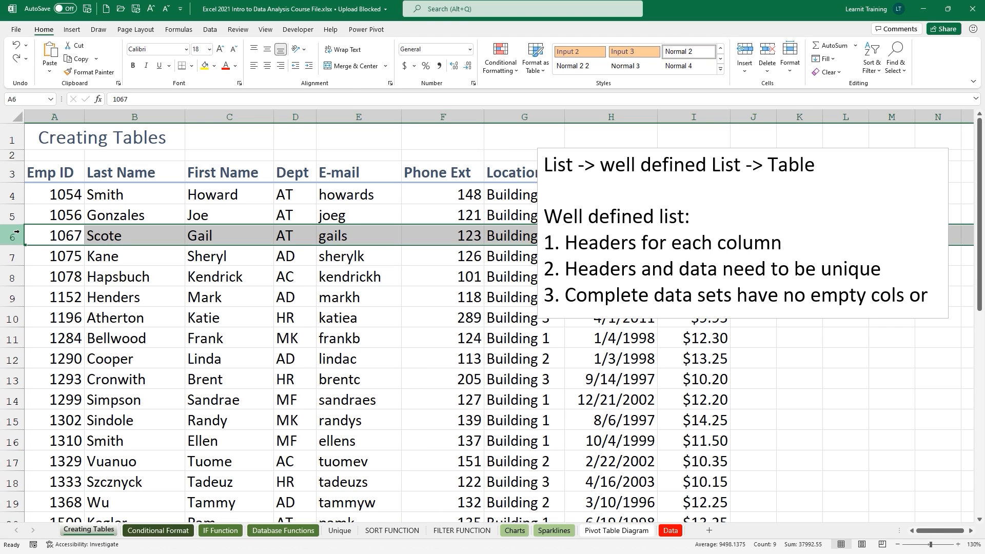
key(Delete)
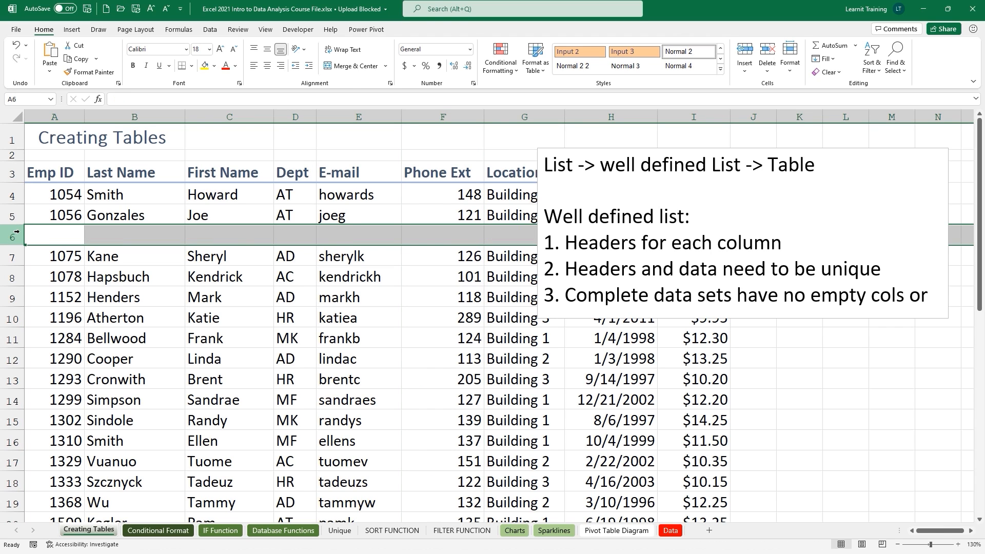
key(ctrl+z)
click(150, 318)
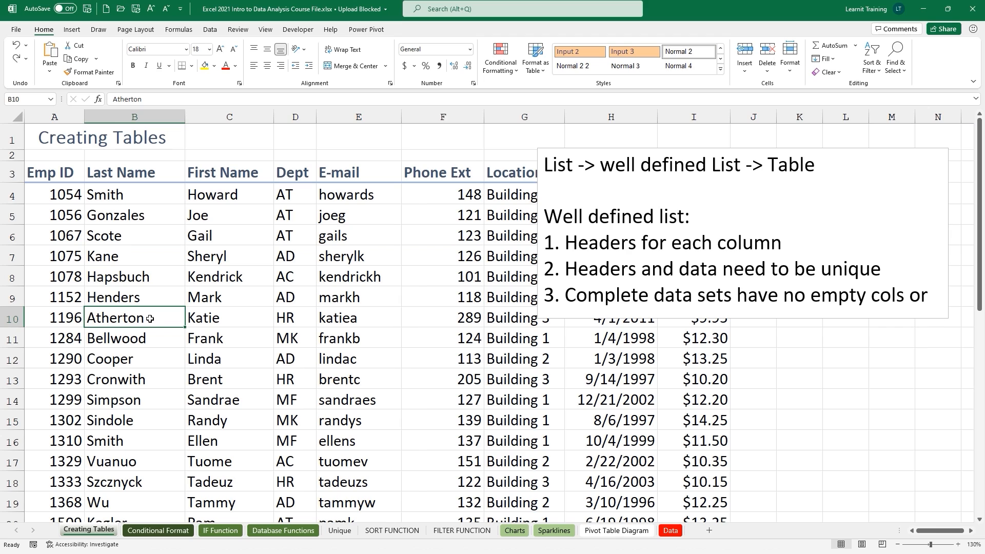
key(Delete)
click(151, 379)
key(Delete)
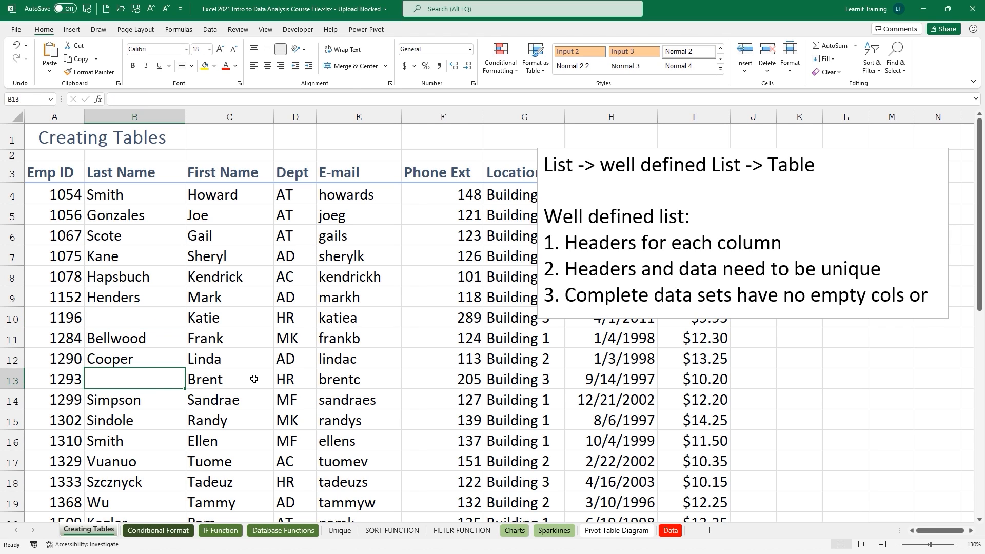
key(ctrl+z)
key(ctrl+z)
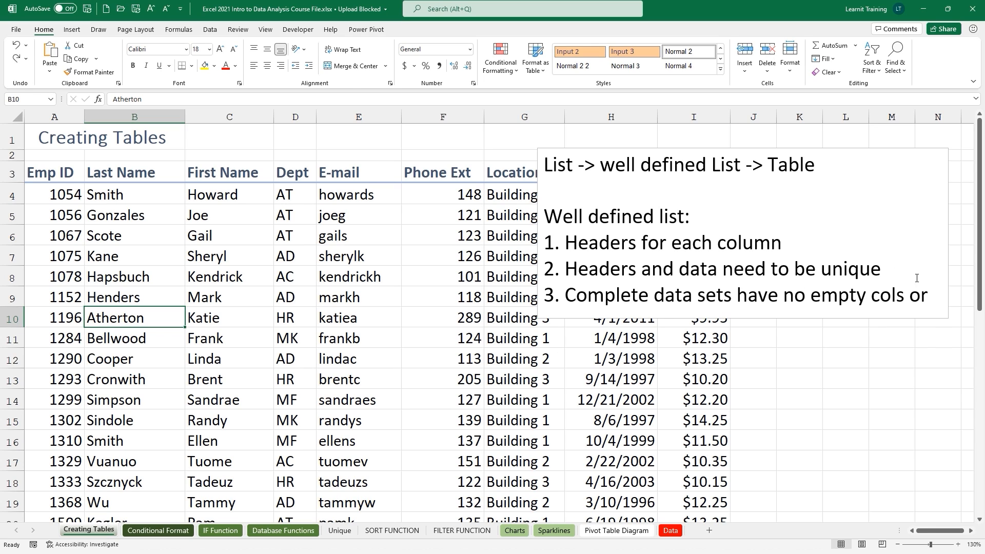
Widen the notes box so 'rows' fits, and colour the 'Well defined list:' heading red.
click(933, 297)
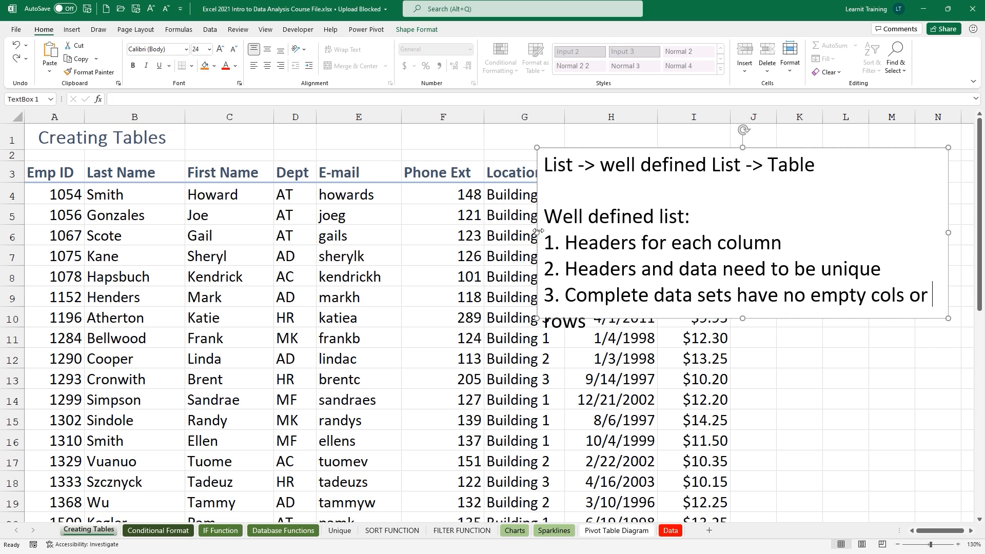
drag(537, 232, 501, 233)
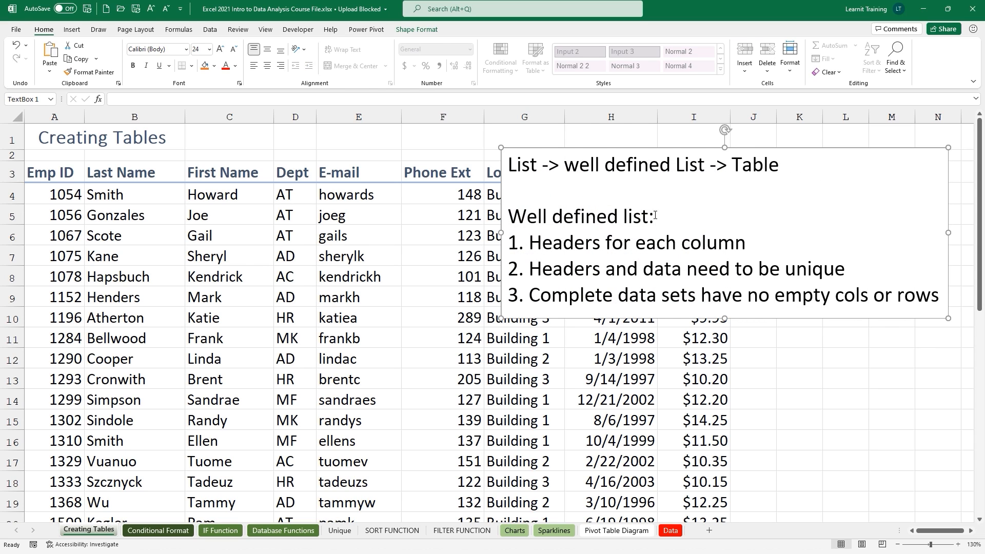
drag(656, 215, 518, 226)
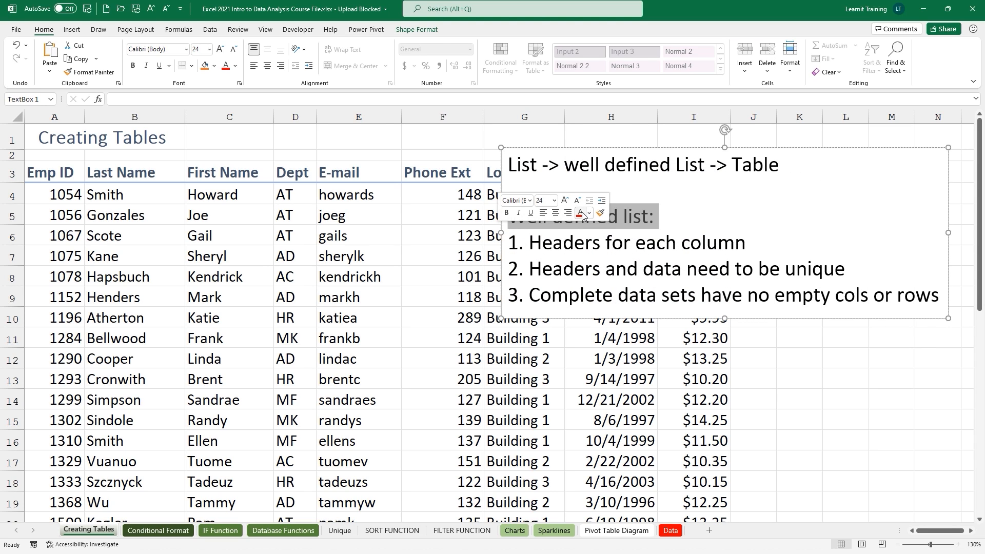
click(580, 213)
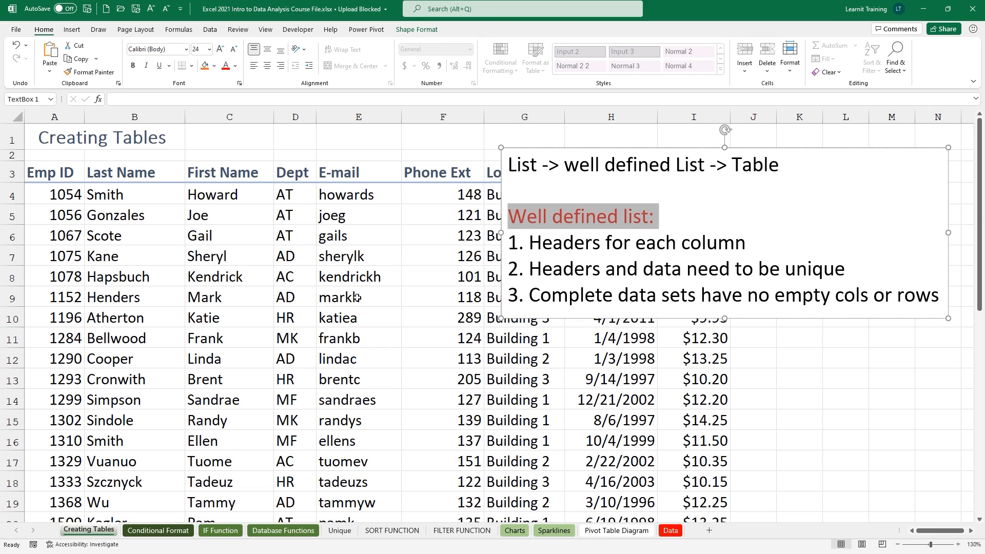
Add a new note line 'Table (CTRL + T) (insert tab)' below the numbered list.
click(941, 295)
key(Return)
key(Return)
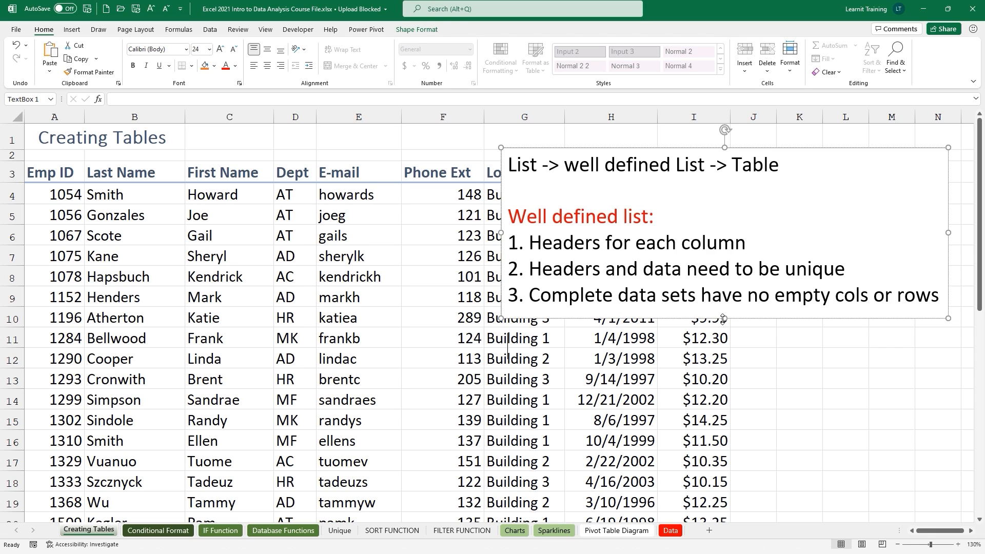
key(Return)
click(529, 332)
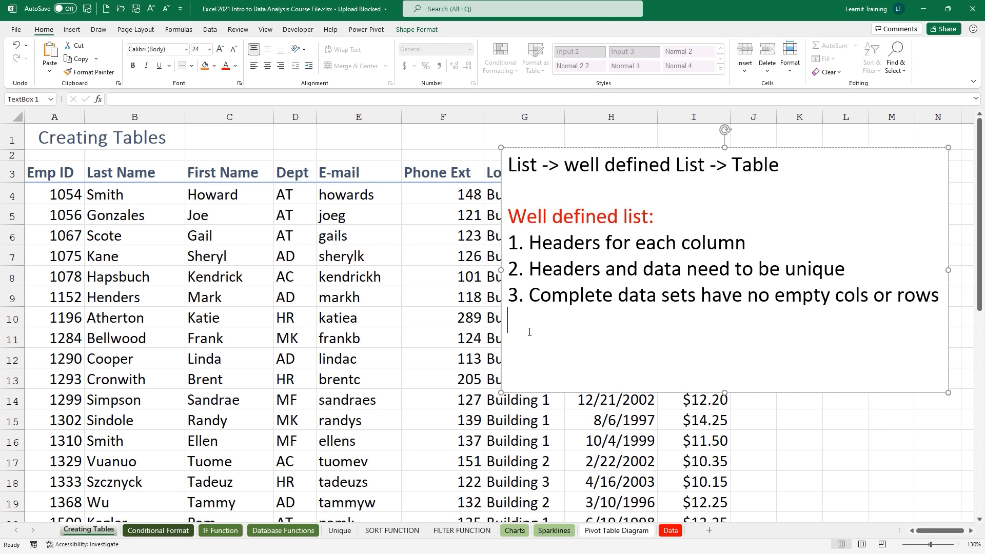
key(Return)
text(Table (CTRL  + T)
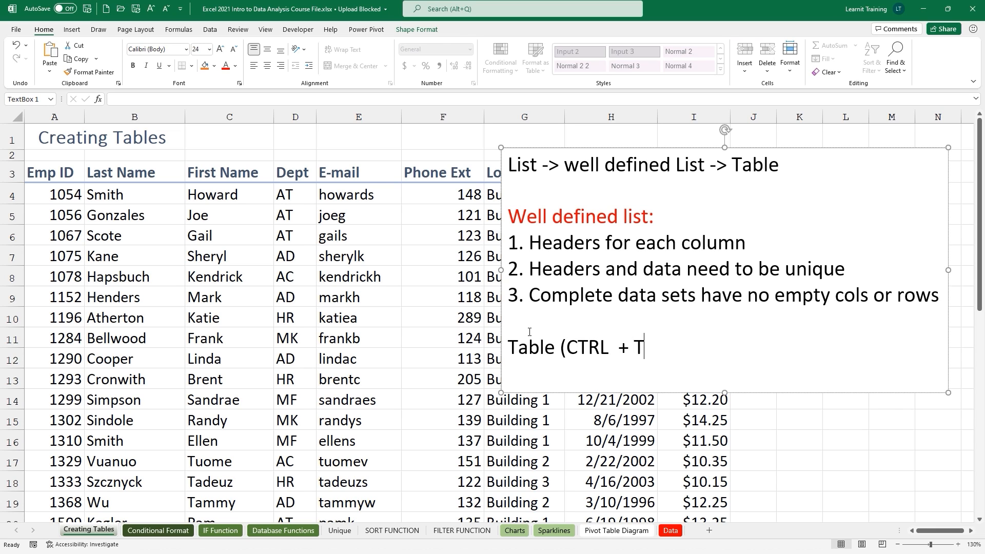
text() (insert tab))
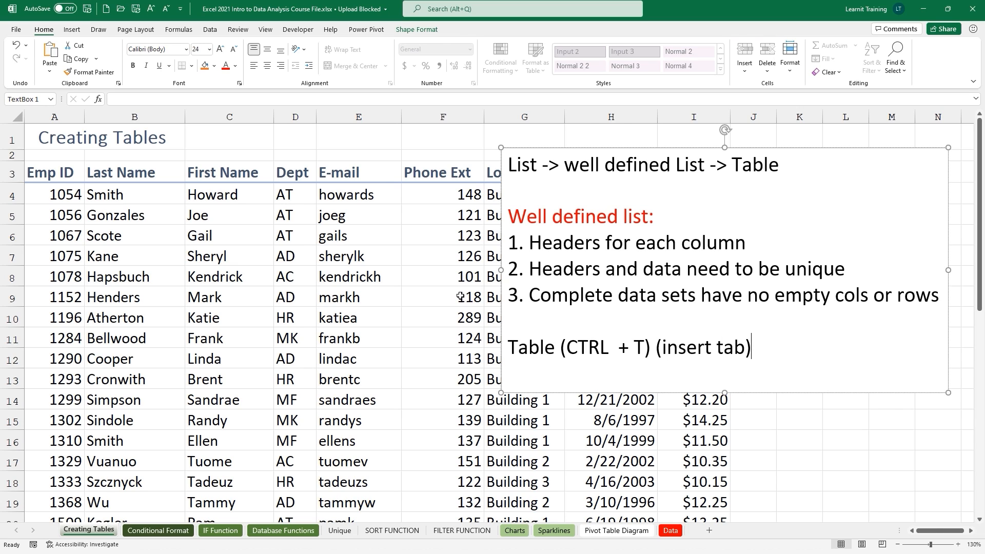
click(381, 255)
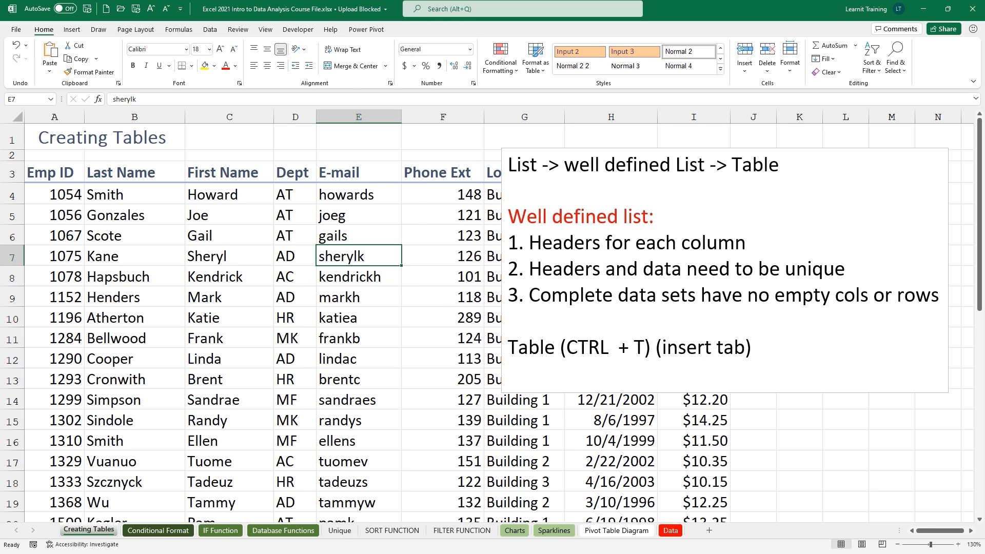
Bring up Create Table for $A$3:$I$40 with 'My table has headers' checked, using Ctrl+T.
click(71, 30)
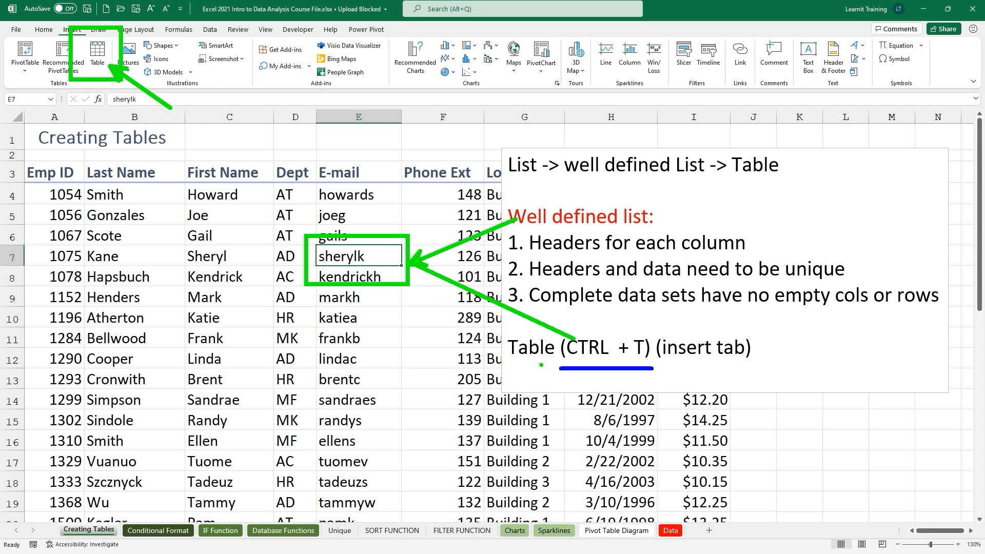
key(Escape)
key(ctrl+t)
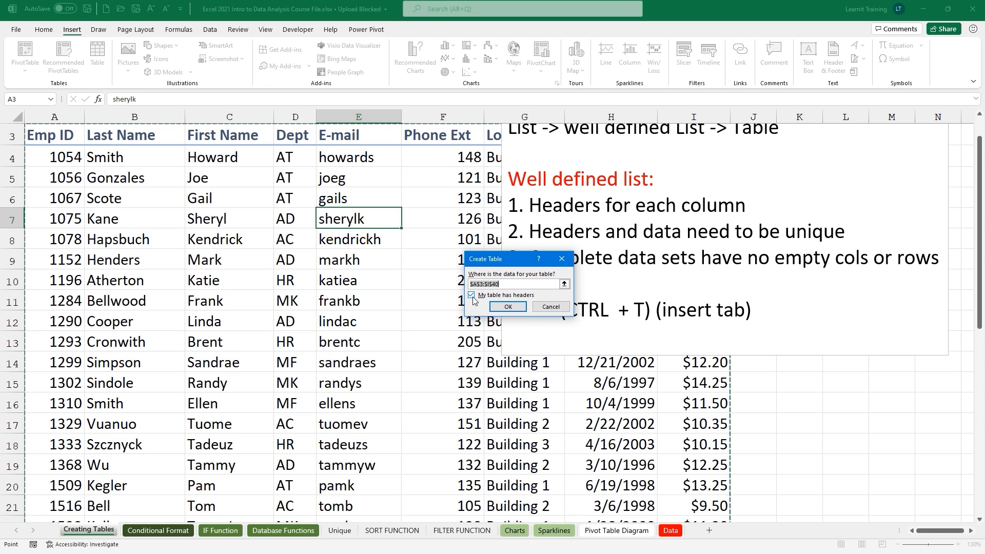
Confirm Create Table so A3:I40 becomes a banded table with header filter buttons.
click(507, 306)
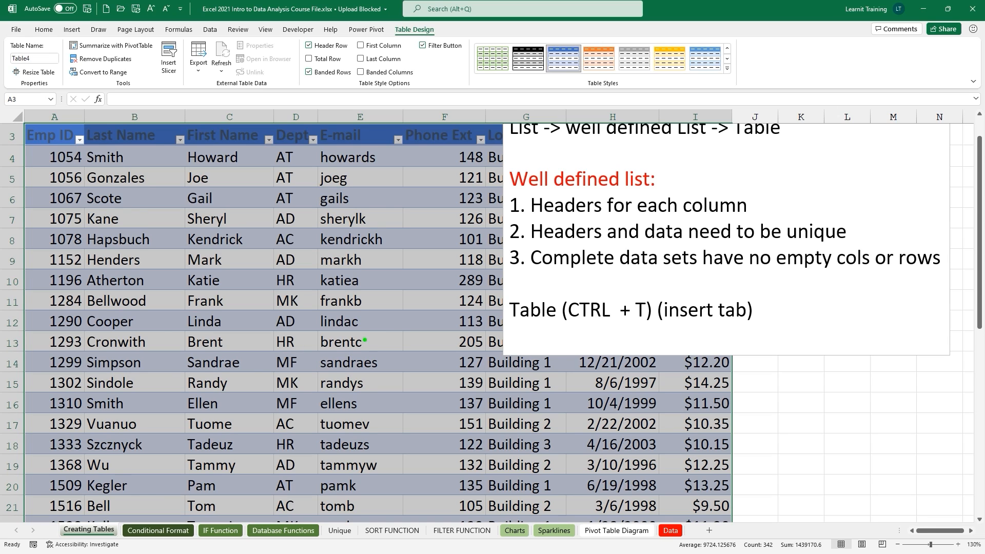
drag(390, 19, 449, 43)
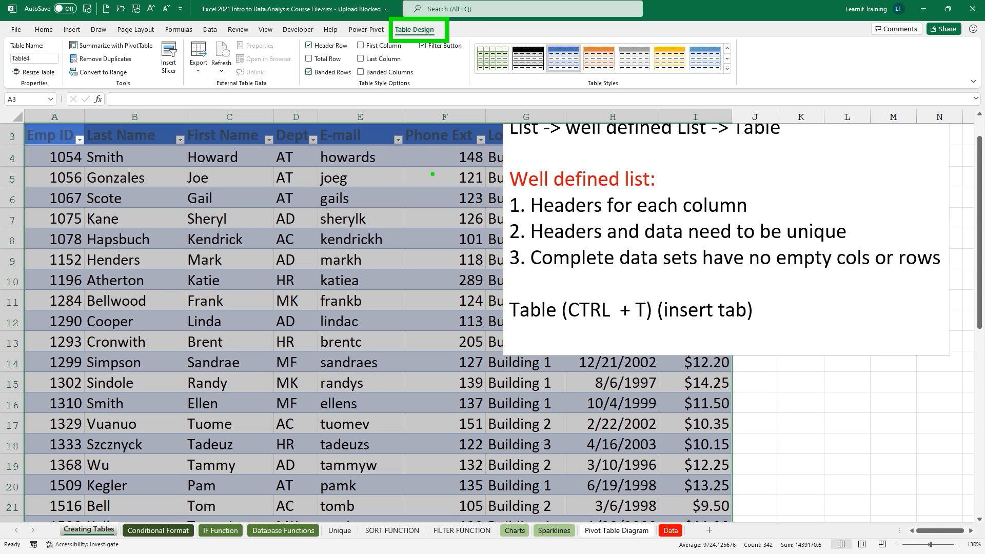
click(400, 200)
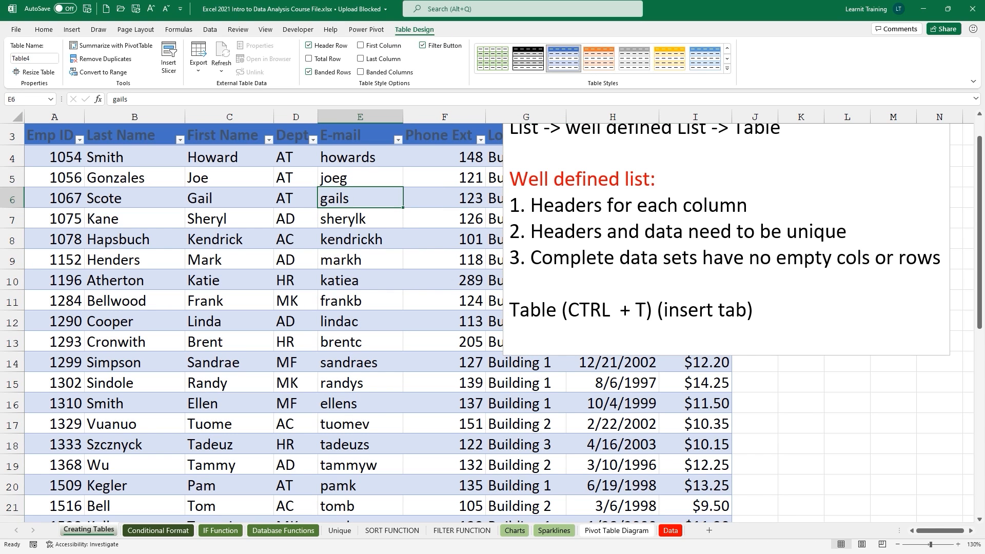
mouse_move(311, 179)
mouse_down()
mouse_move(408, 222)
mouse_move(386, 172)
mouse_move(409, 106)
mouse_move(405, 37)
mouse_move(437, 51)
mouse_move(447, 43)
mouse_up()
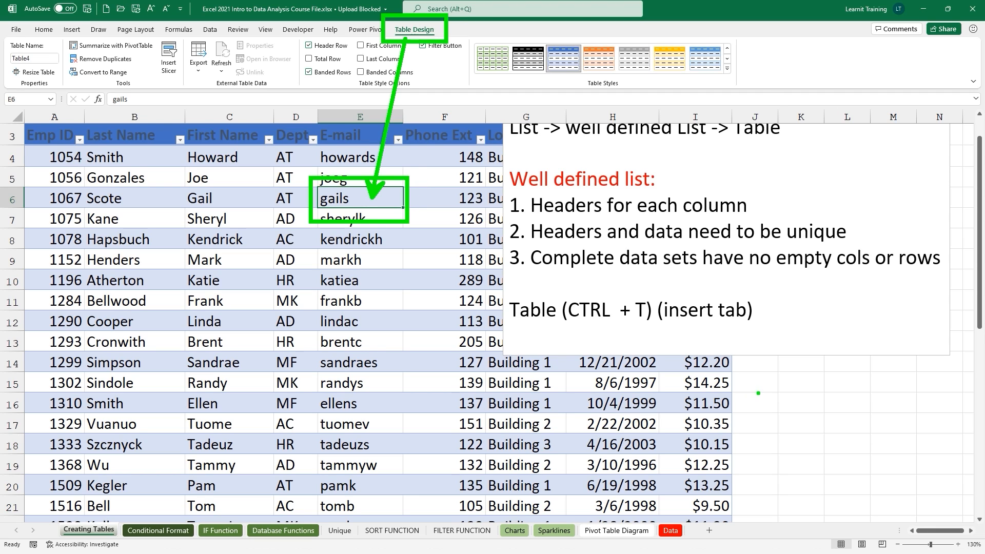
mouse_move(769, 390)
mouse_down()
mouse_move(823, 414)
mouse_move(872, 367)
mouse_up()
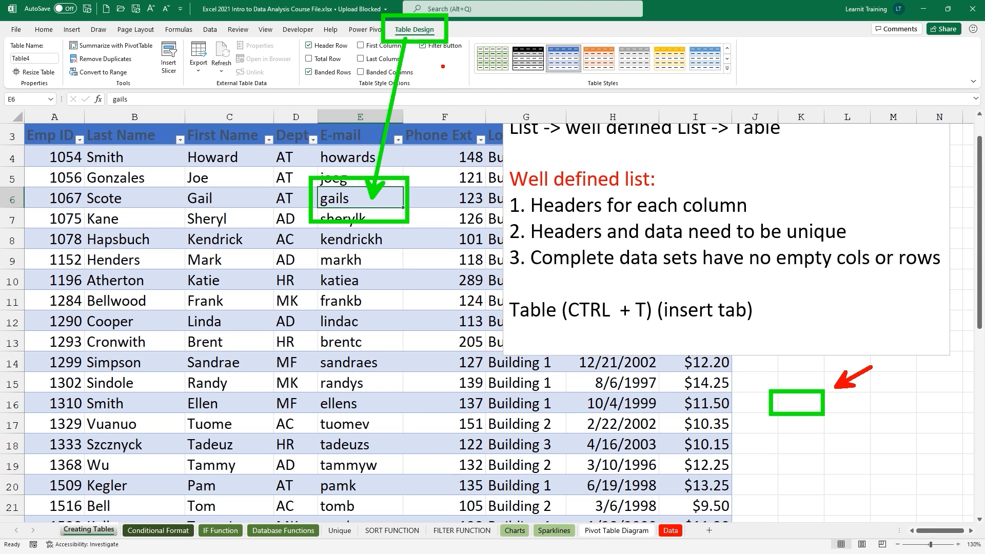
mouse_move(401, 20)
mouse_down()
mouse_move(423, 41)
mouse_move(410, 26)
mouse_move(393, 39)
mouse_up()
drag(24, 91, 42, 91)
drag(121, 92, 140, 90)
drag(239, 93, 270, 92)
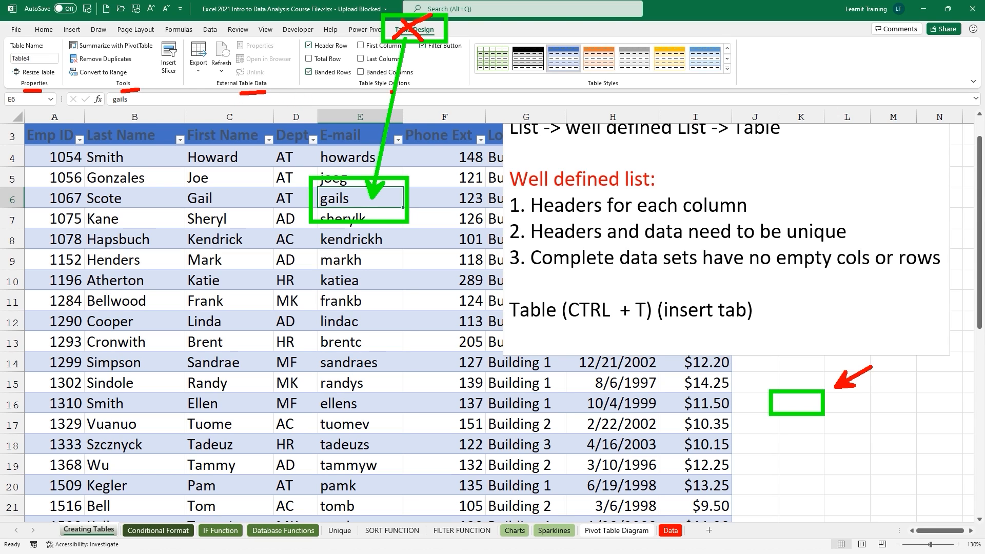
drag(391, 92, 415, 87)
drag(595, 92, 614, 87)
drag(443, 129, 468, 94)
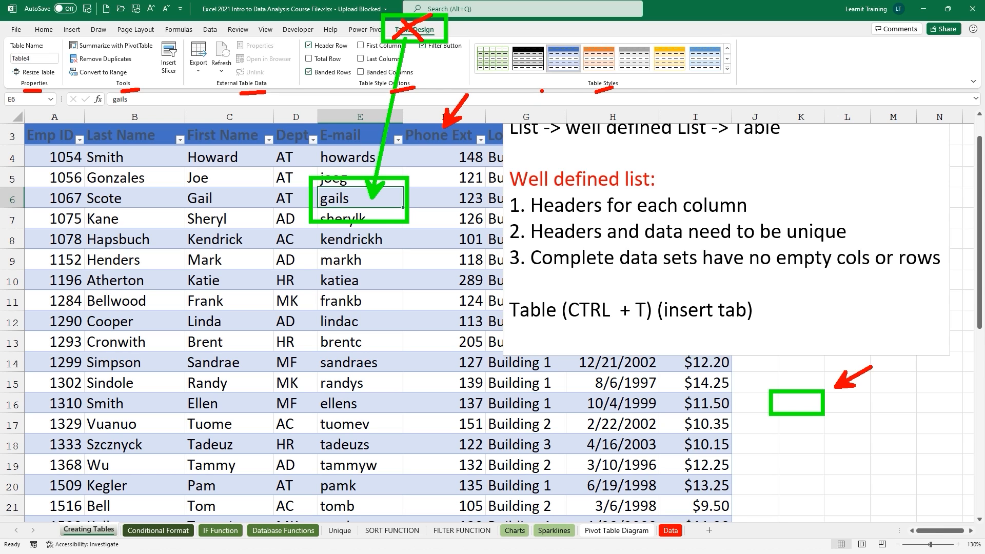
key(Escape)
click(854, 379)
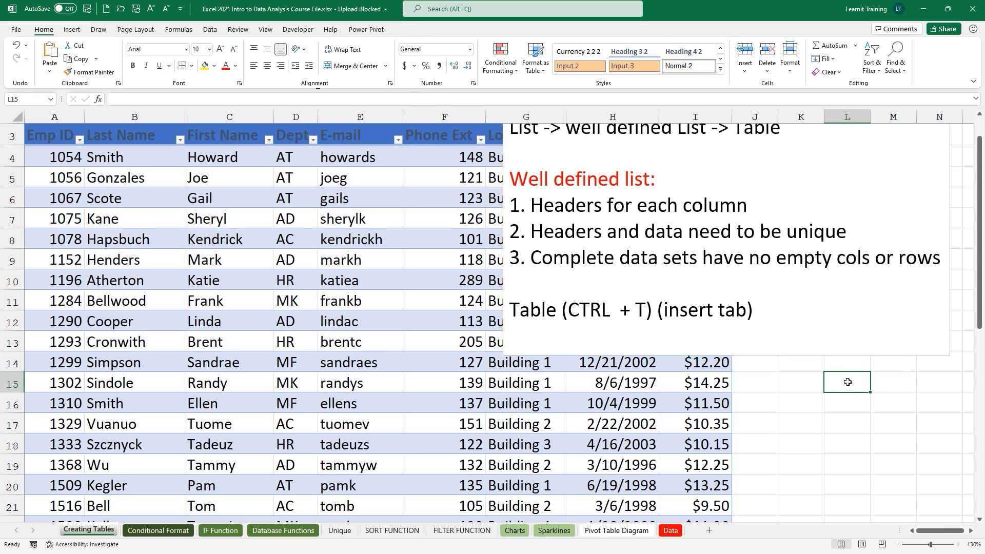
click(361, 180)
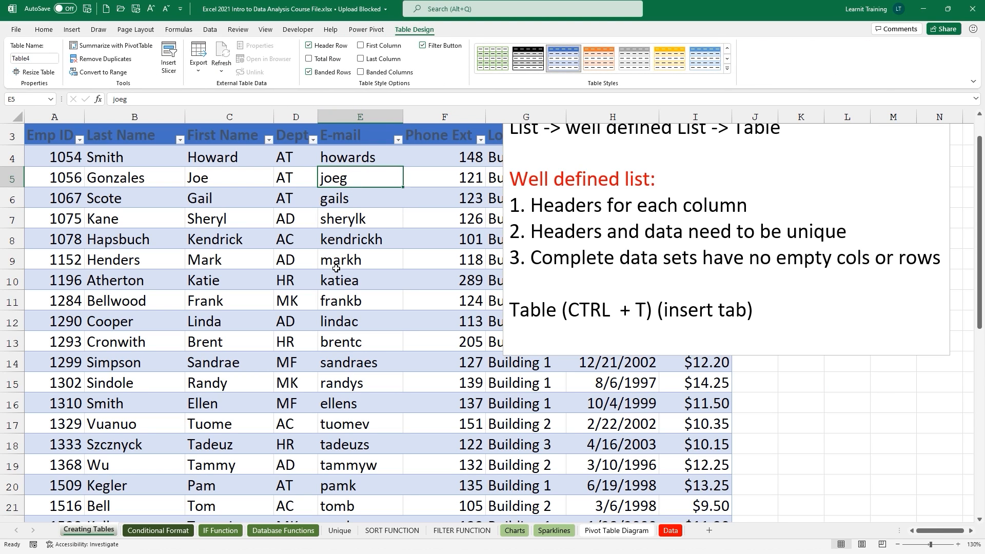
click(795, 317)
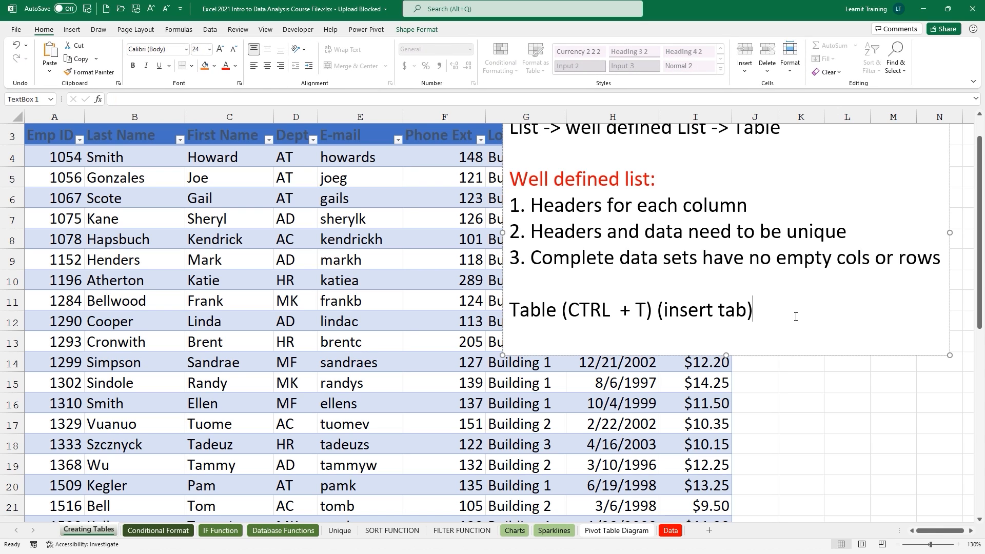
Add the note '1. give the data a name' and rename table Table4 to TableEMPList.
key(Return)
text(1. give the data a name)
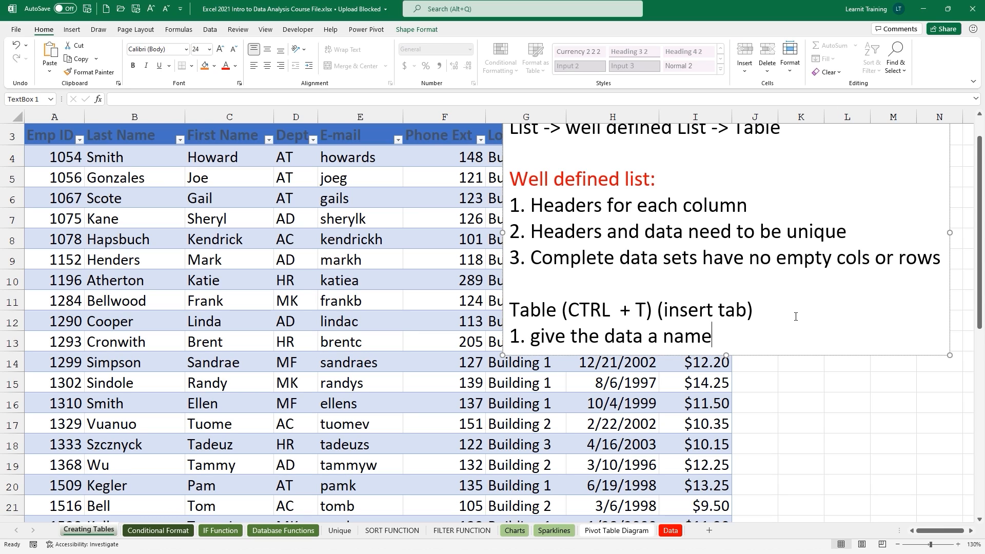
click(445, 174)
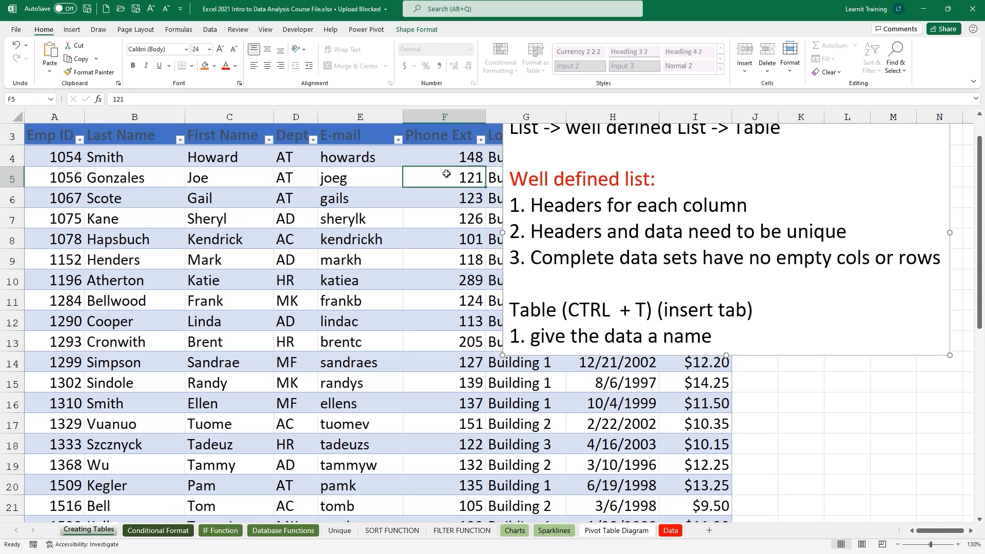
click(423, 30)
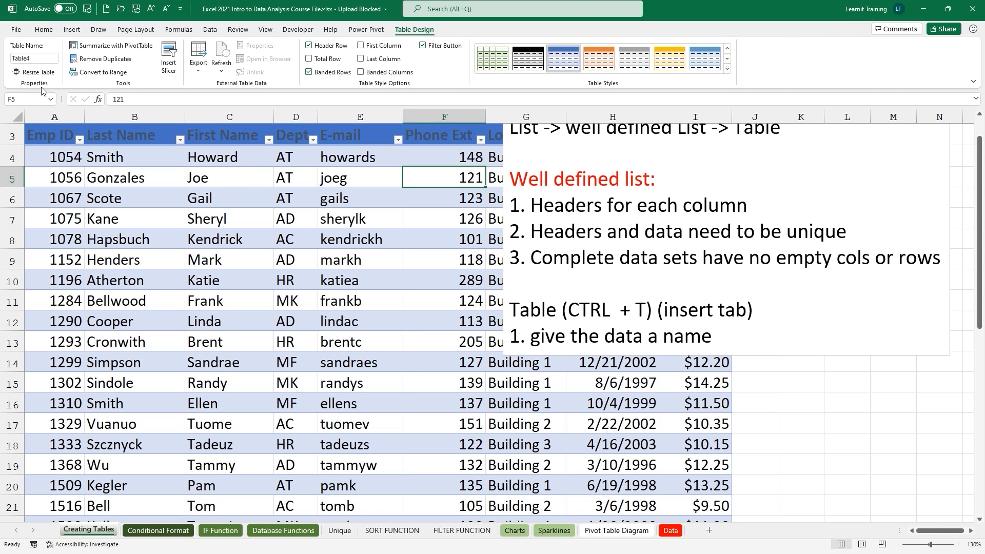
click(38, 60)
key(BackSpace)
text(TableEMPList)
key(Return)
Jump from the Database Functions sheet to TableEMPList using the Name Box list.
click(312, 532)
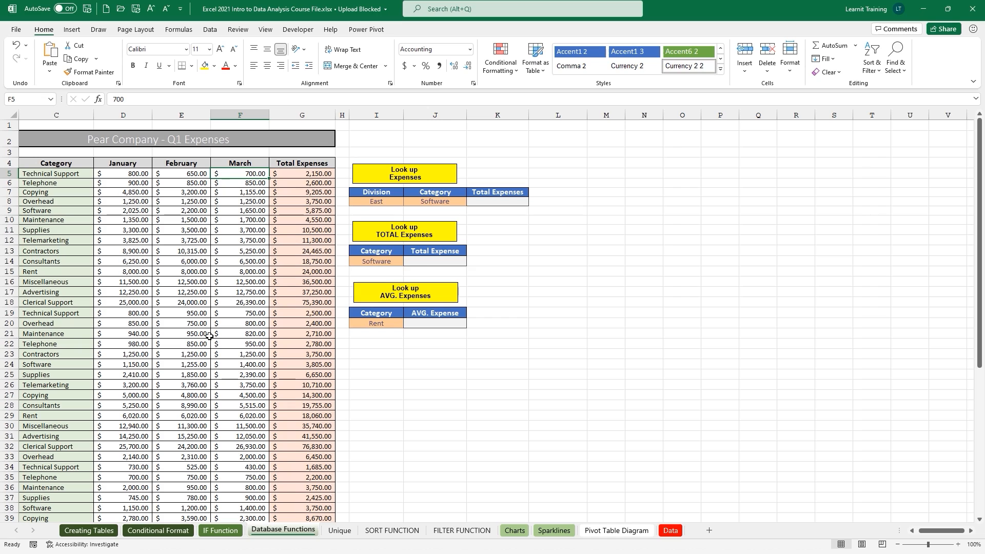
click(51, 101)
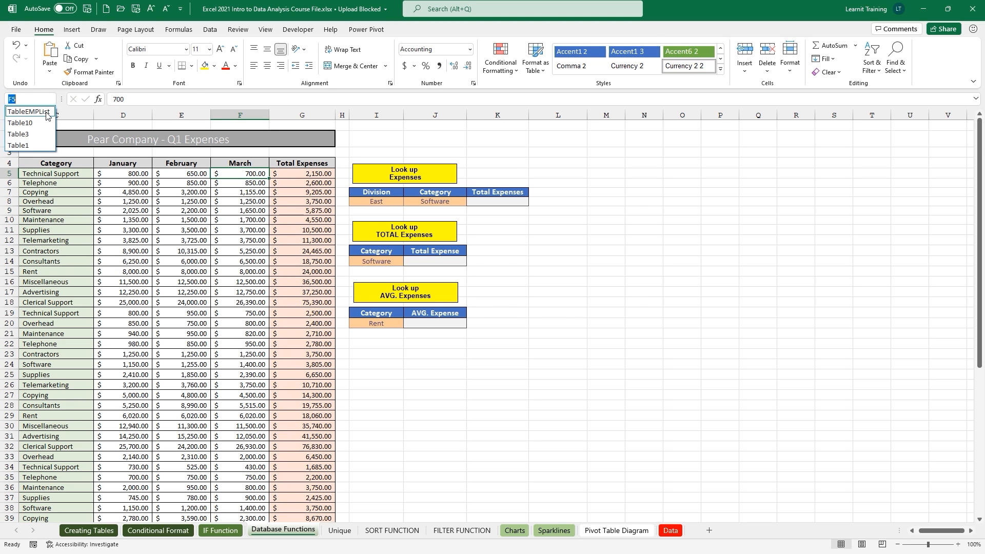
click(46, 115)
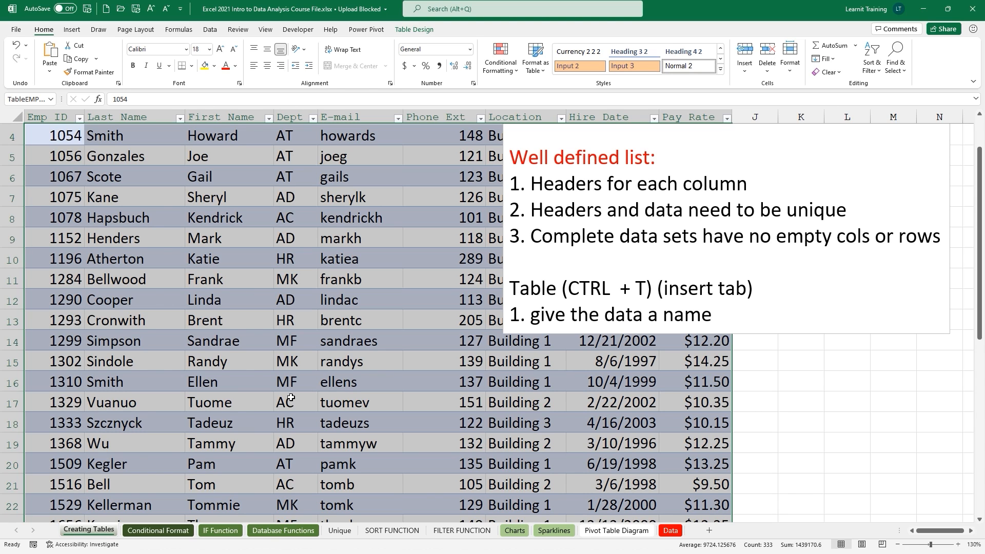
click(640, 358)
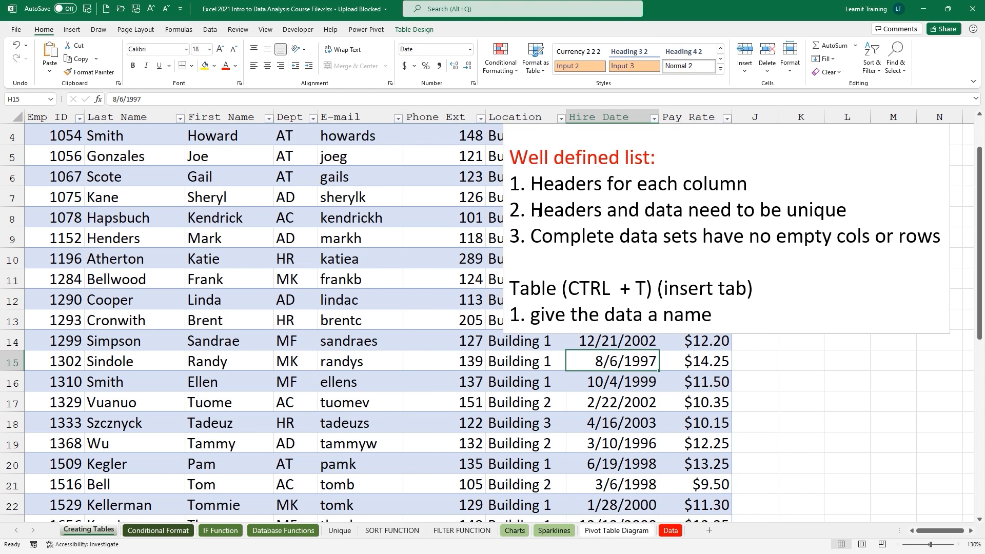
click(413, 32)
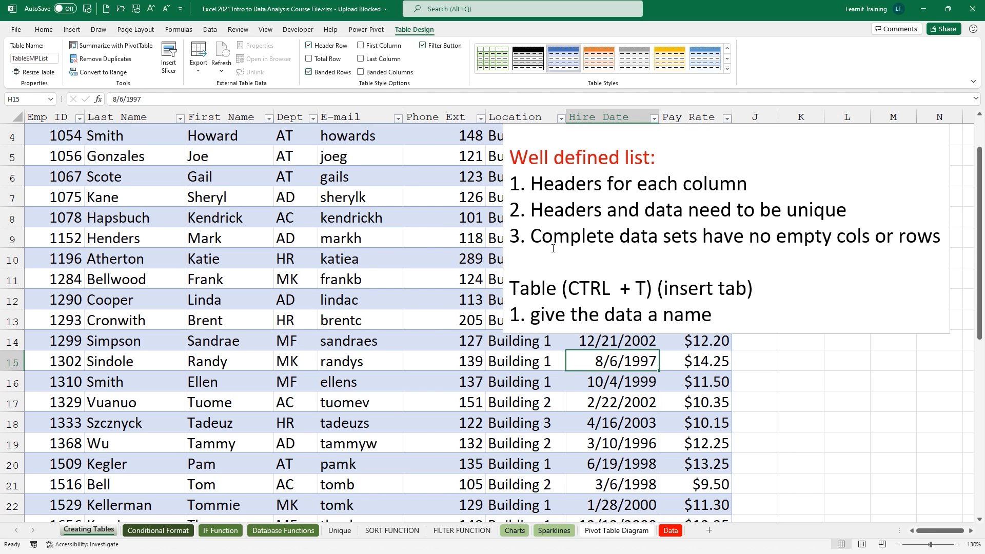
Add '2. SLICERS' as a new line in the notes box.
click(718, 315)
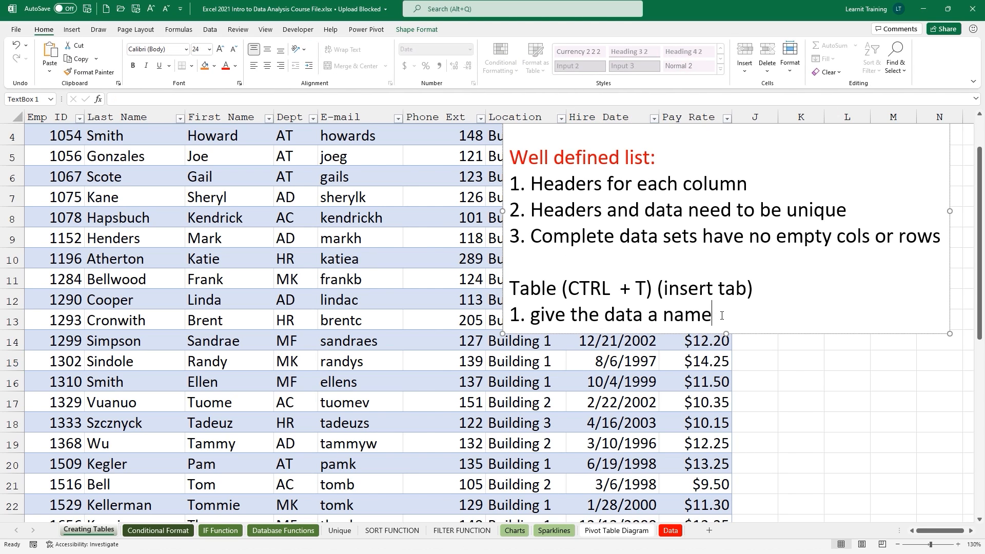
key(Return)
text(2. SLICERS)
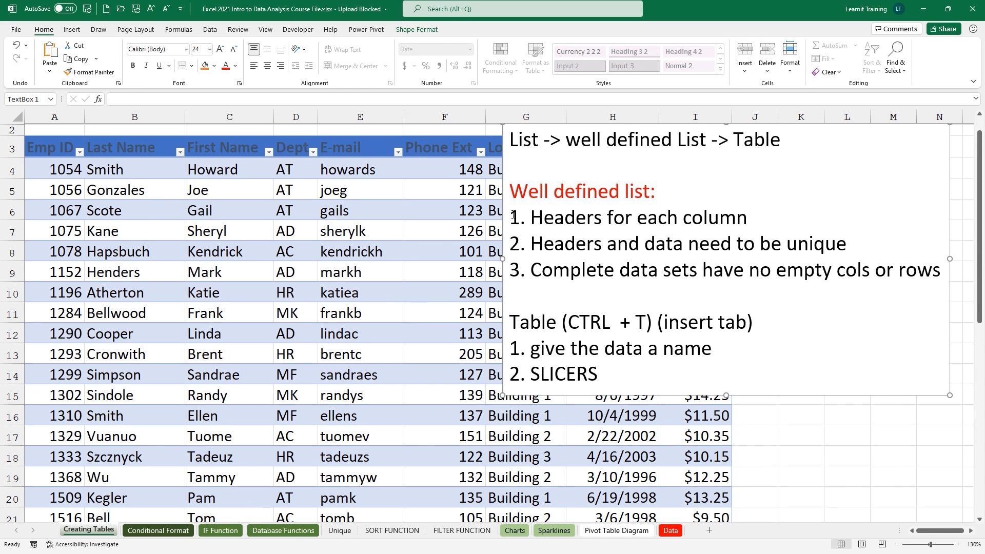
Insert a slicer for the table's Location column.
click(480, 293)
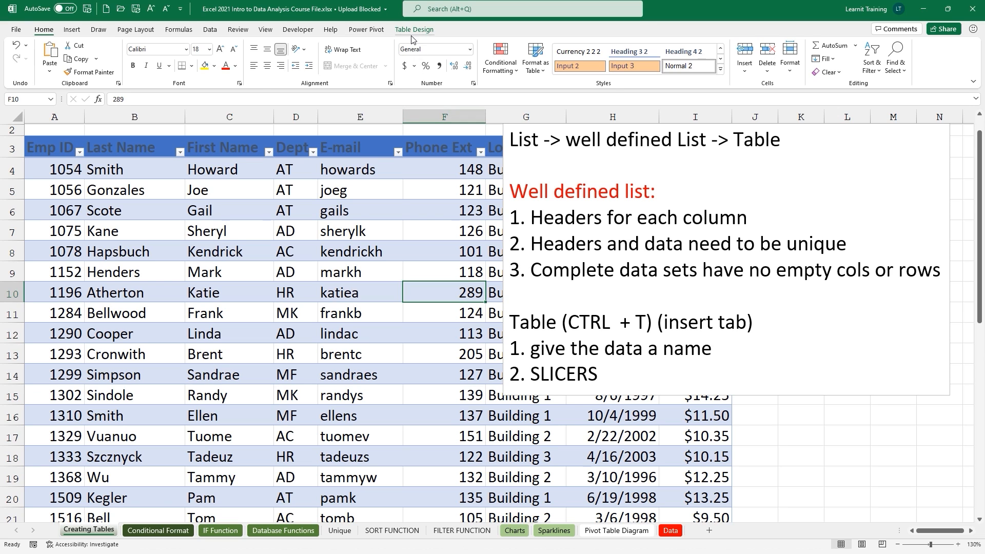
click(413, 31)
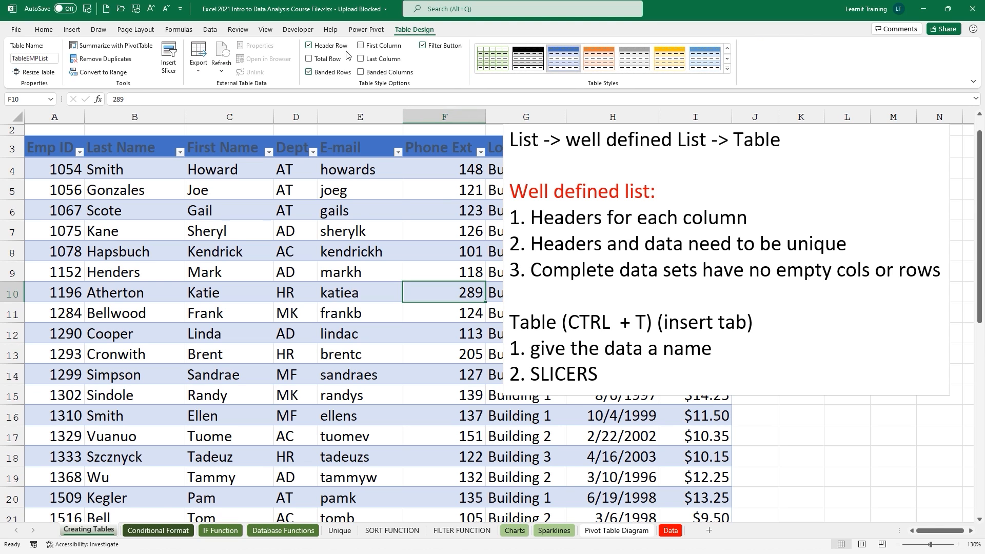
click(171, 67)
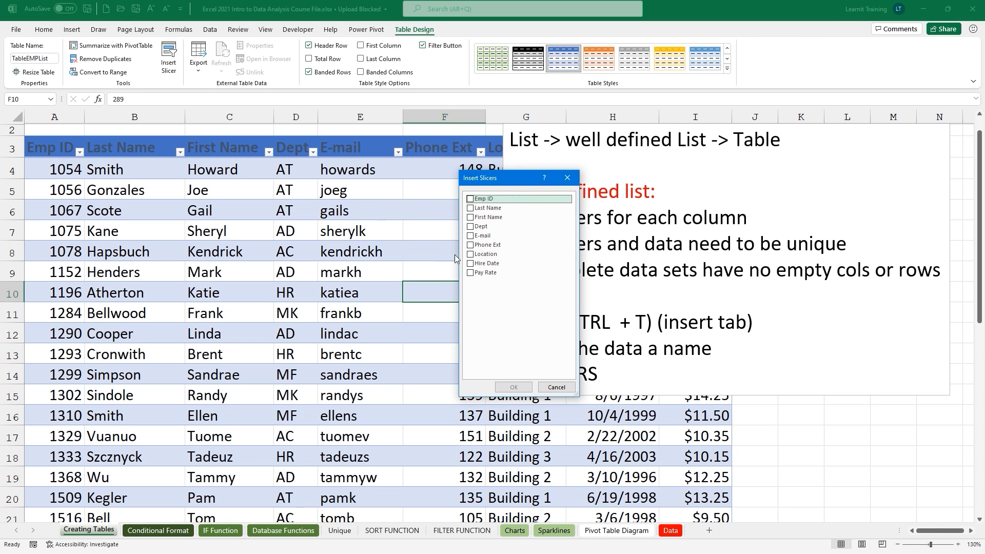
click(470, 254)
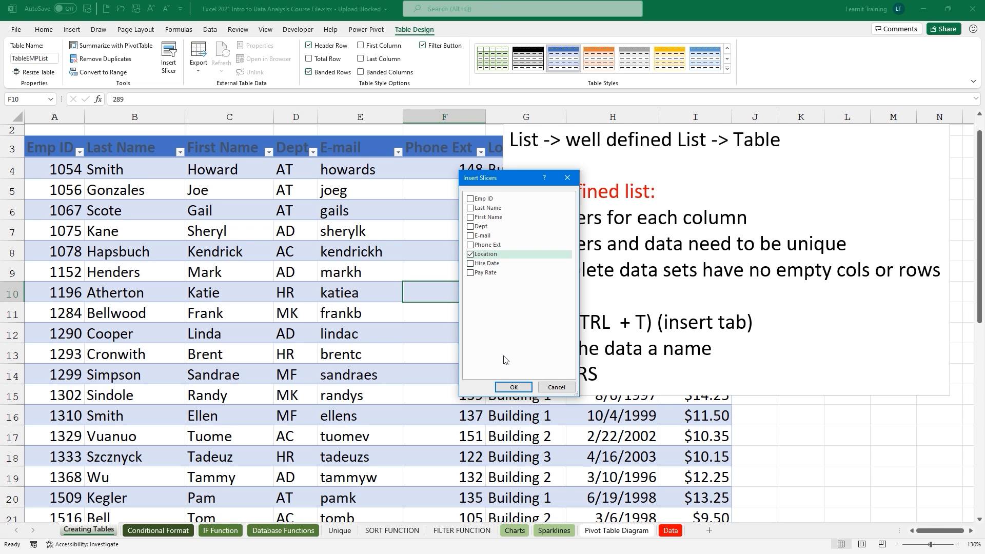
click(513, 388)
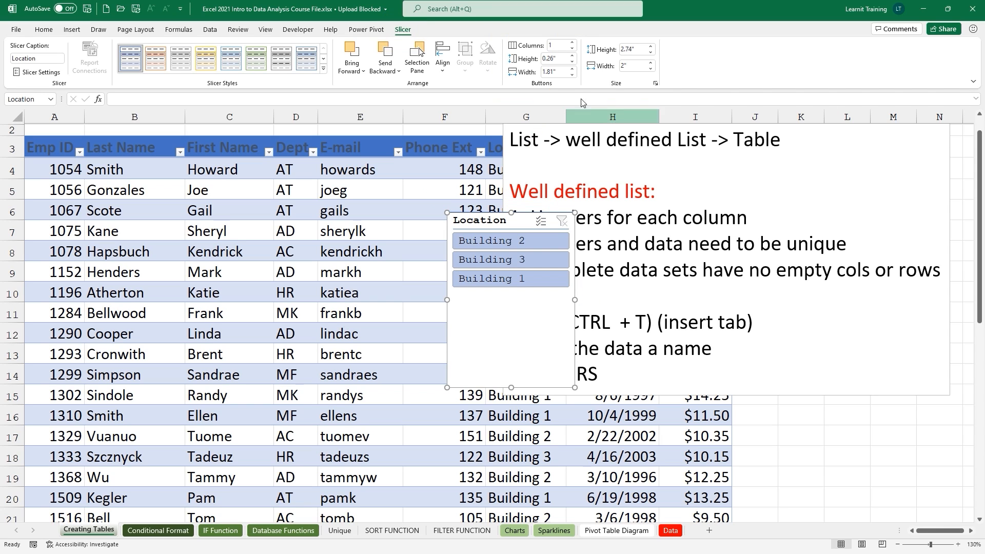
Set the Location slicer to 3 button columns and resize it wide and short.
click(572, 42)
click(572, 42)
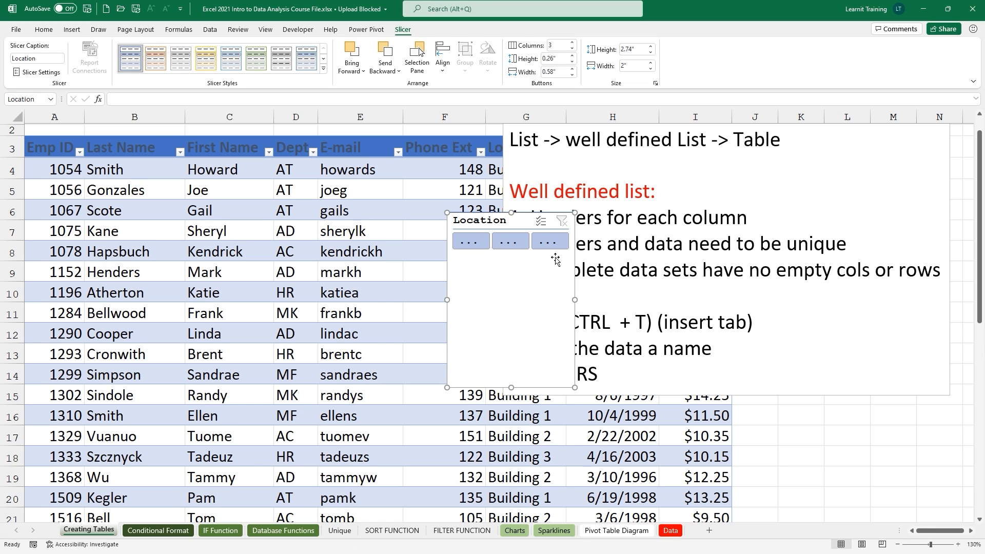
drag(575, 300, 698, 300)
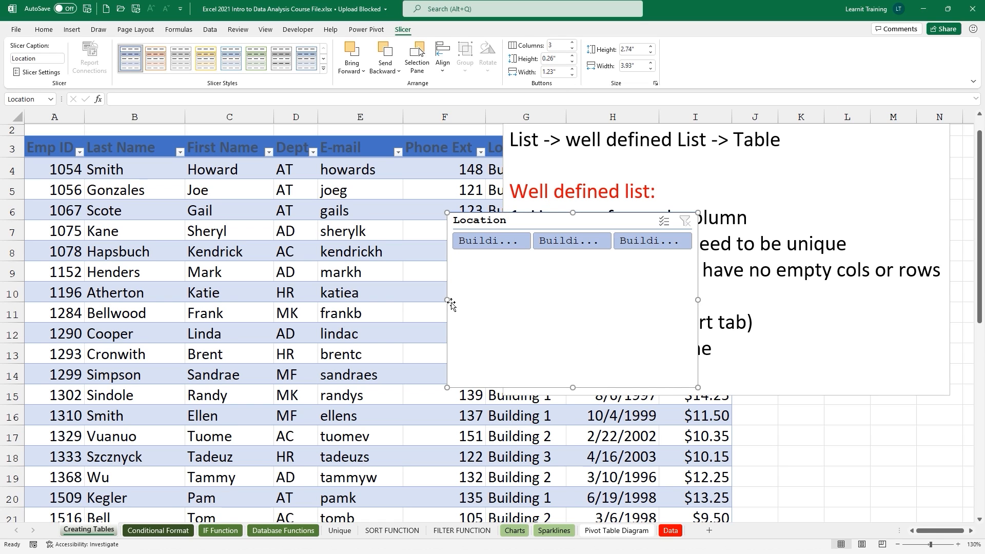
drag(448, 300, 405, 300)
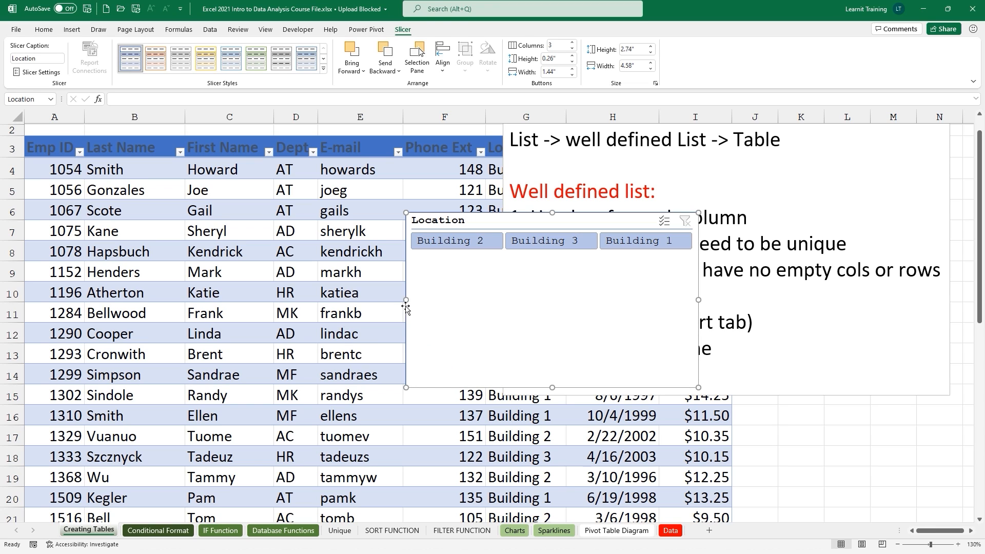
drag(549, 386, 573, 262)
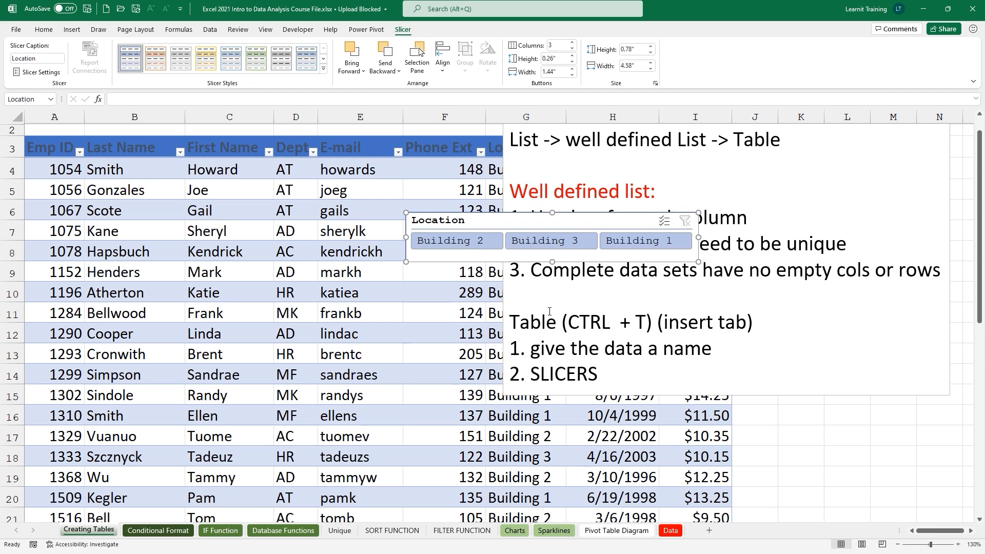
Insert two blank rows above the table and move the Location slicer into them.
click(12, 149)
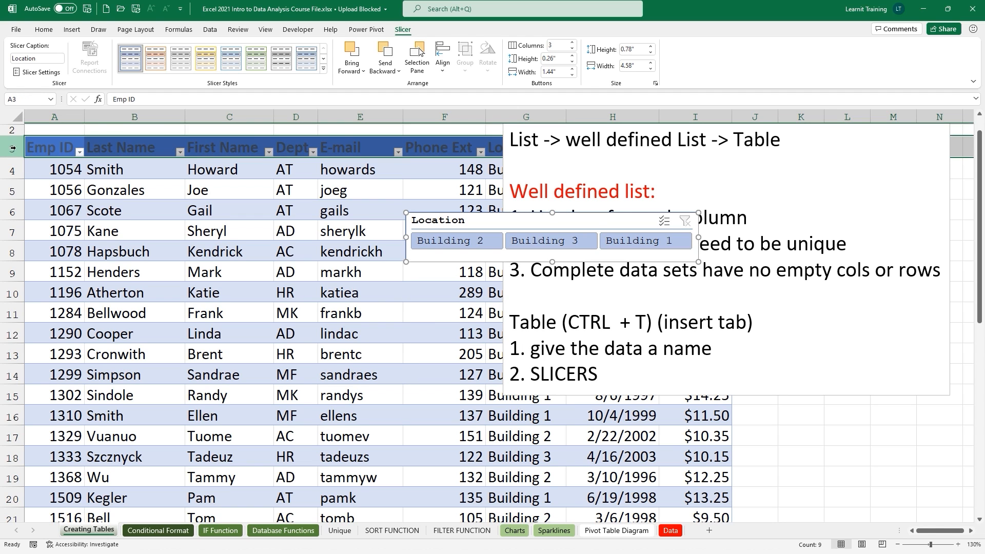
scroll(13, 147, up, 1)
right_click(10, 175)
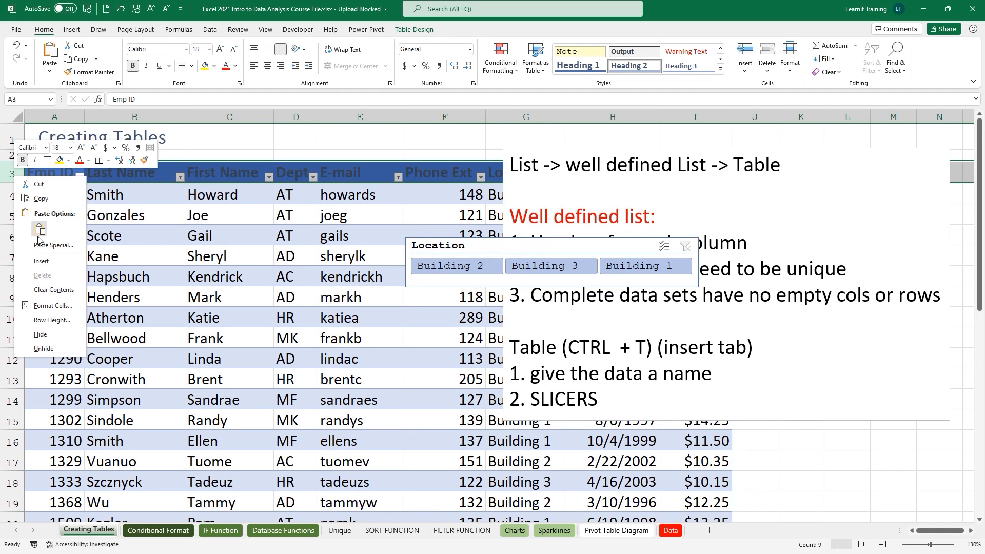
click(52, 263)
right_click(10, 180)
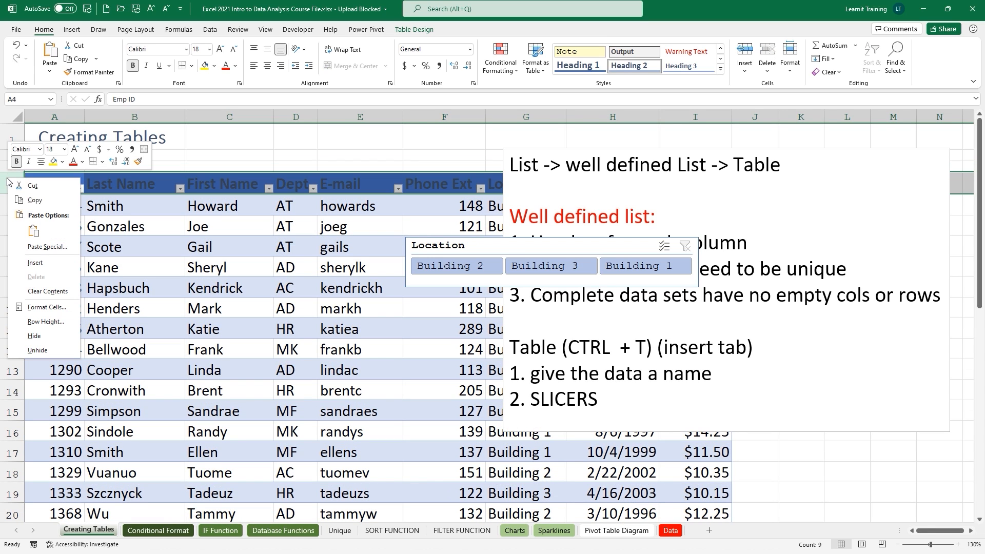
click(58, 263)
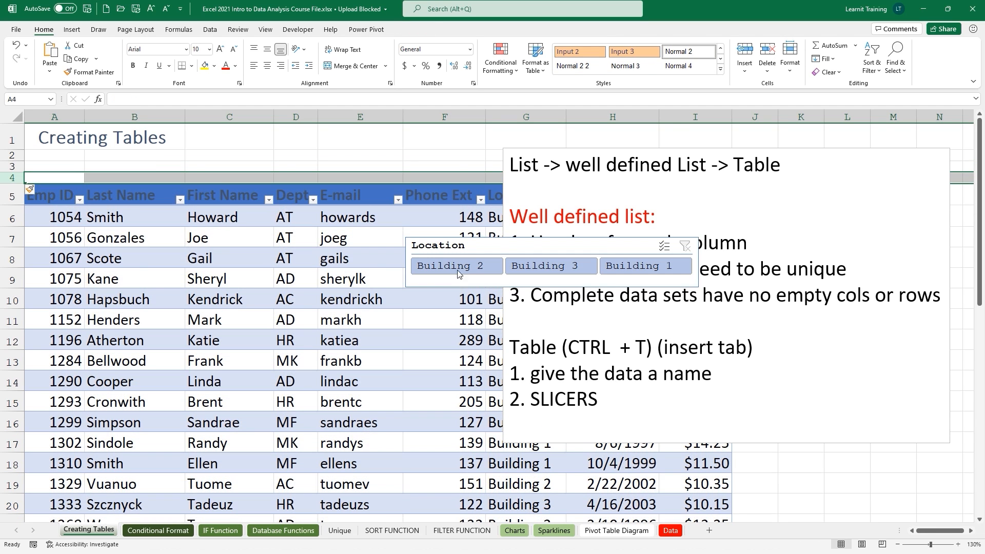
drag(462, 247, 232, 109)
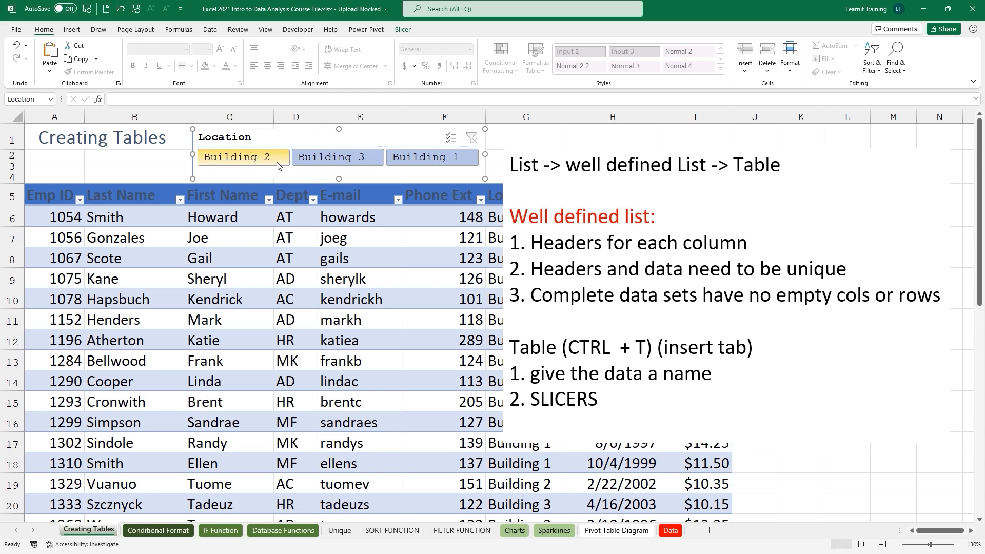
Test Building 3 and multi-select Building 2 filters, move the notes box right, then clear filters.
click(348, 160)
click(604, 156)
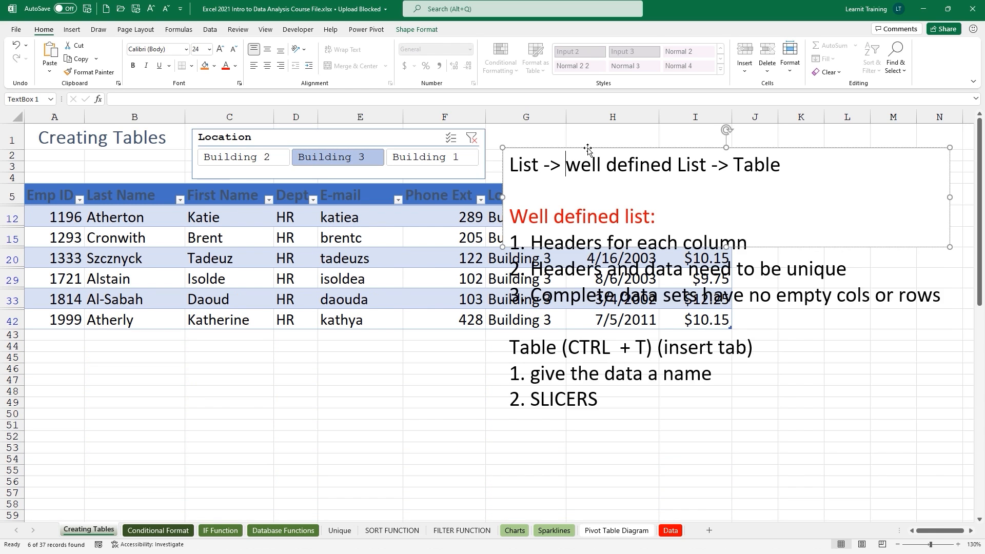
drag(604, 156, 642, 137)
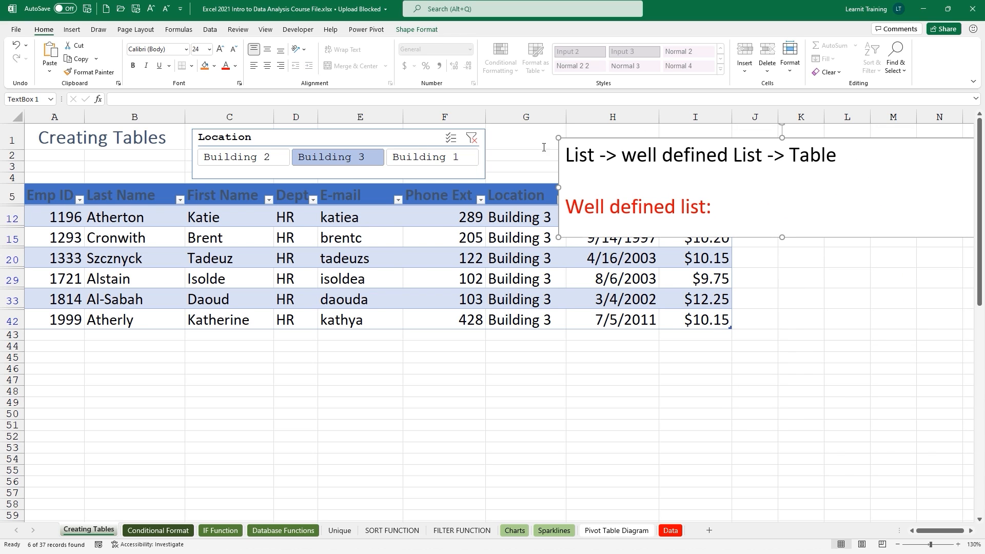
click(472, 137)
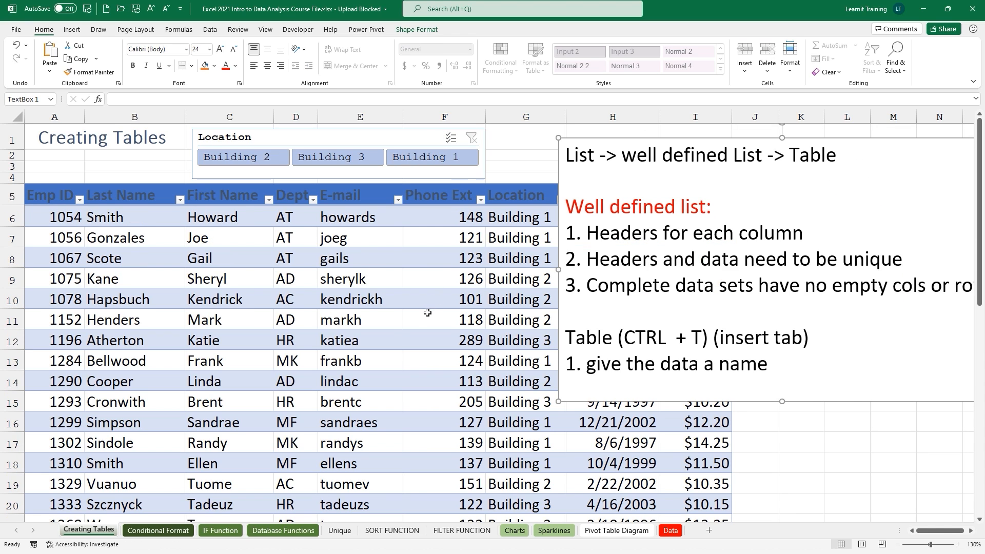
click(336, 157)
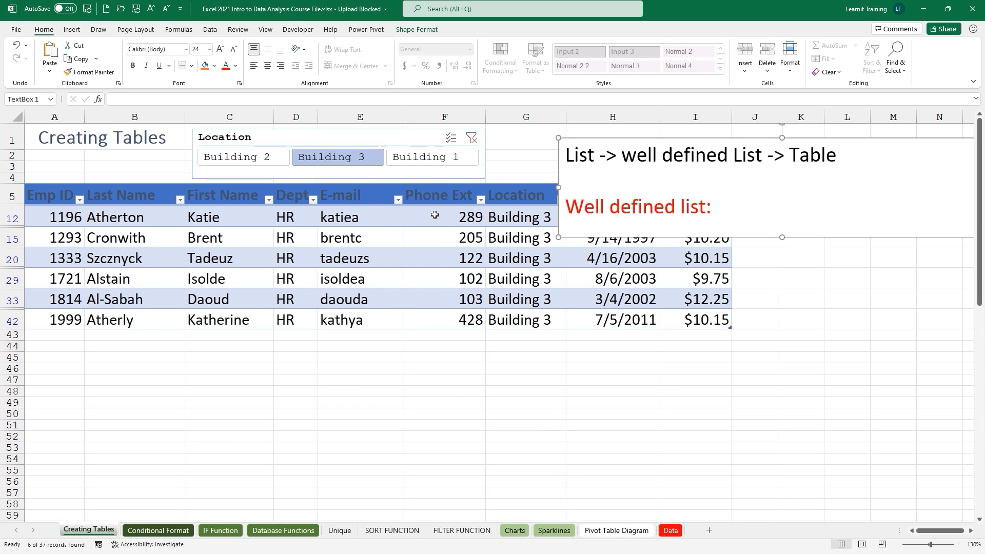
click(450, 138)
click(245, 158)
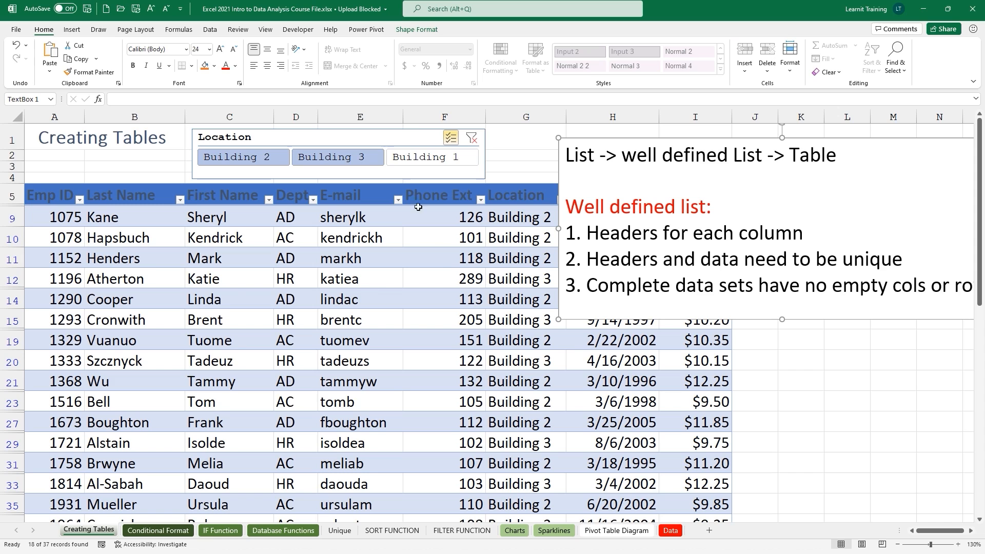
click(469, 142)
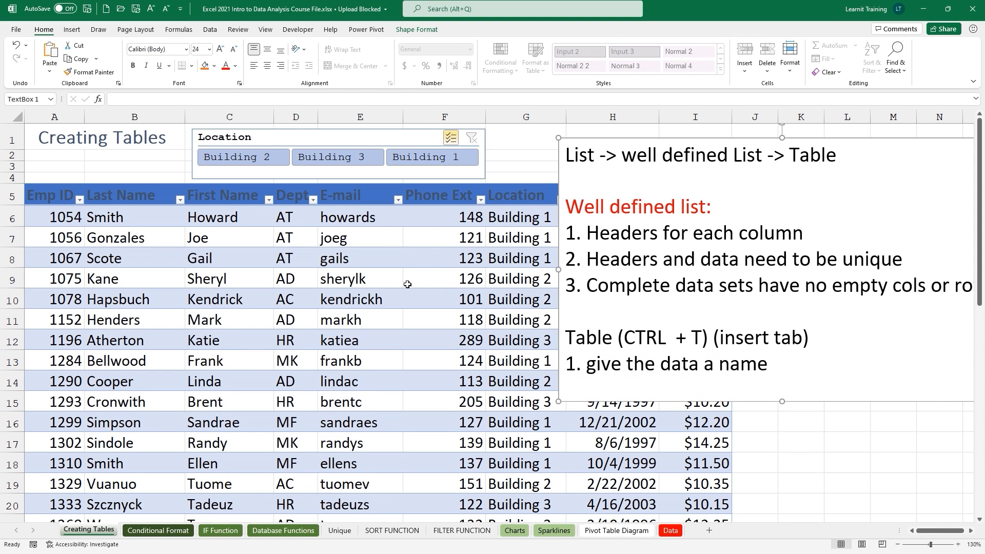
click(451, 137)
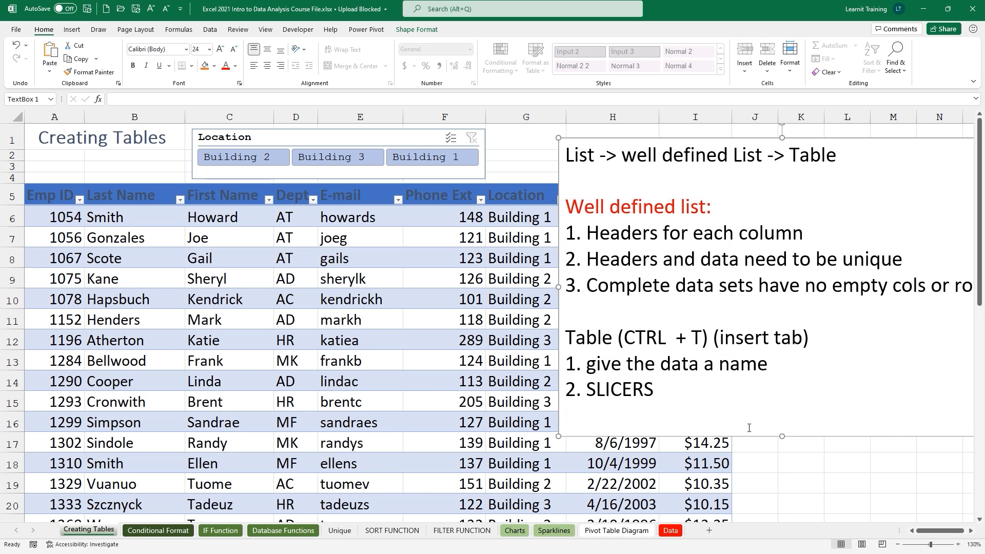
Colour the 'Table (CTRL + T)' note line red and copy the 1054 Smith row into a new blank row 7.
drag(568, 338, 813, 339)
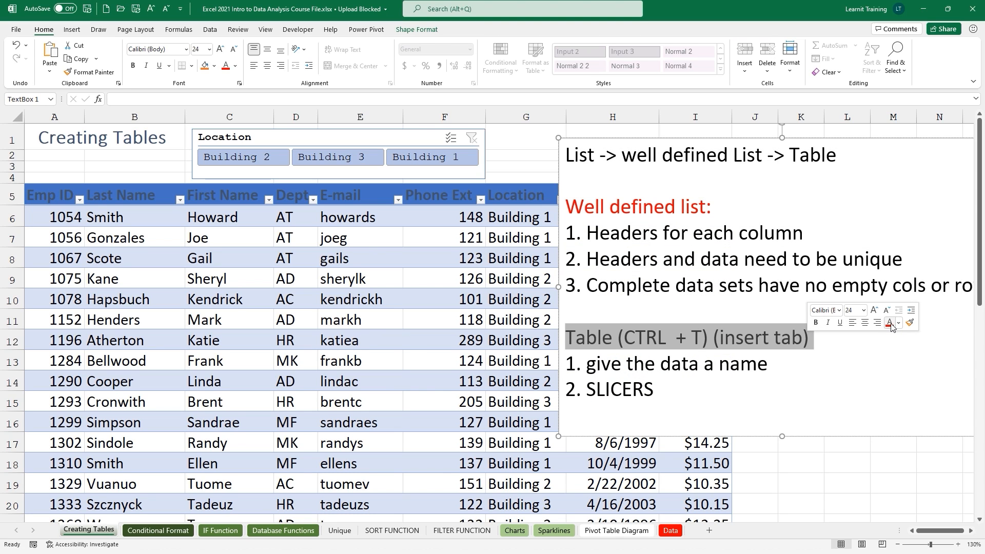
click(889, 322)
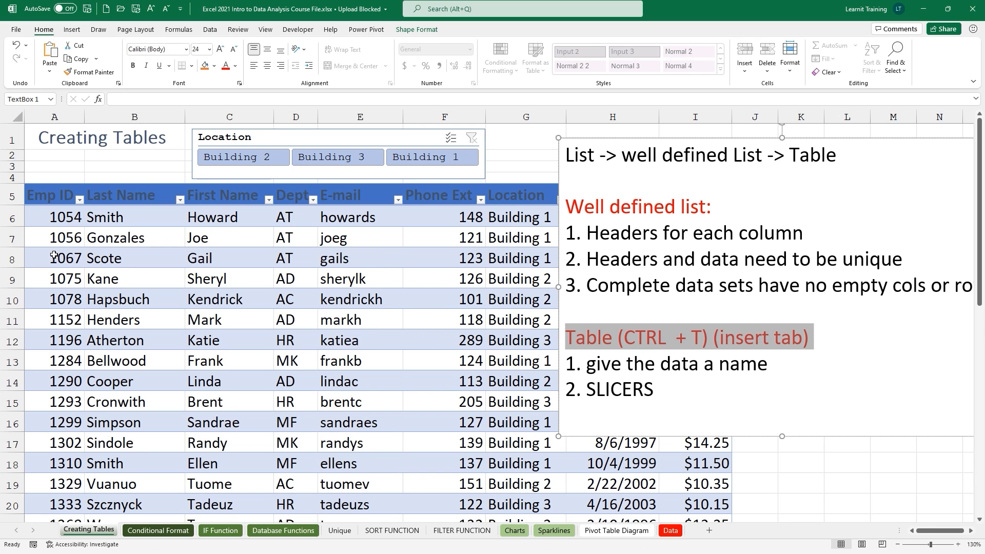
click(5, 237)
right_click(10, 241)
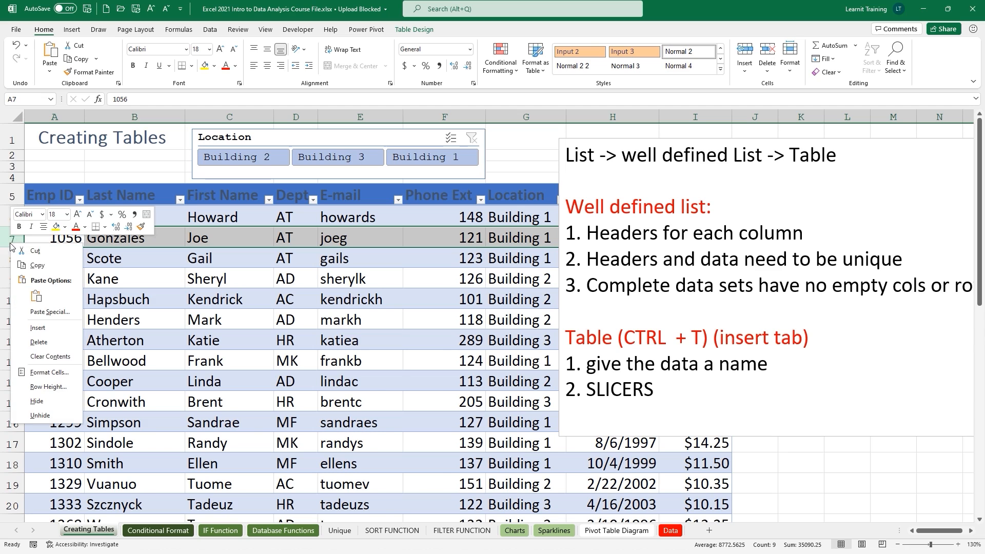
click(56, 332)
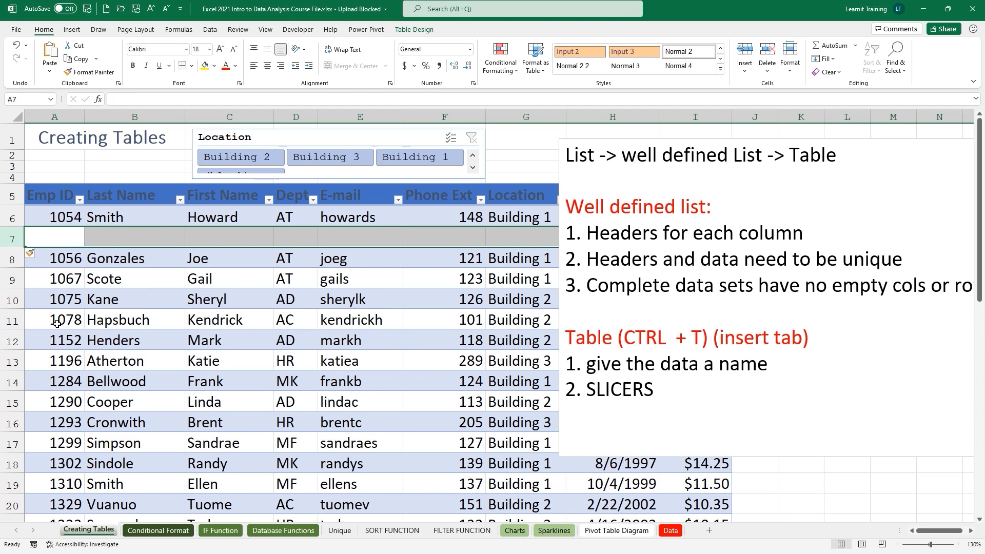
click(36, 220)
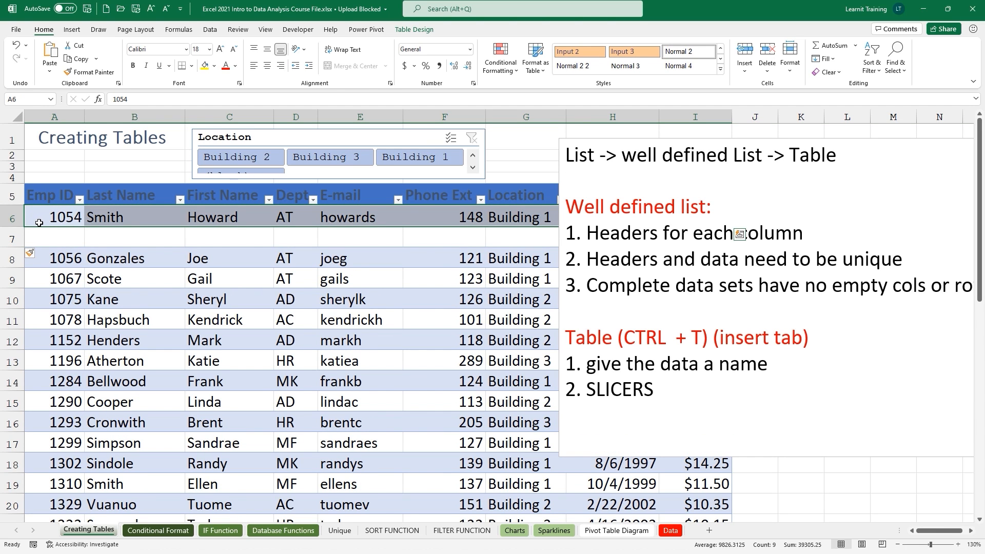
key(ctrl+c)
click(41, 241)
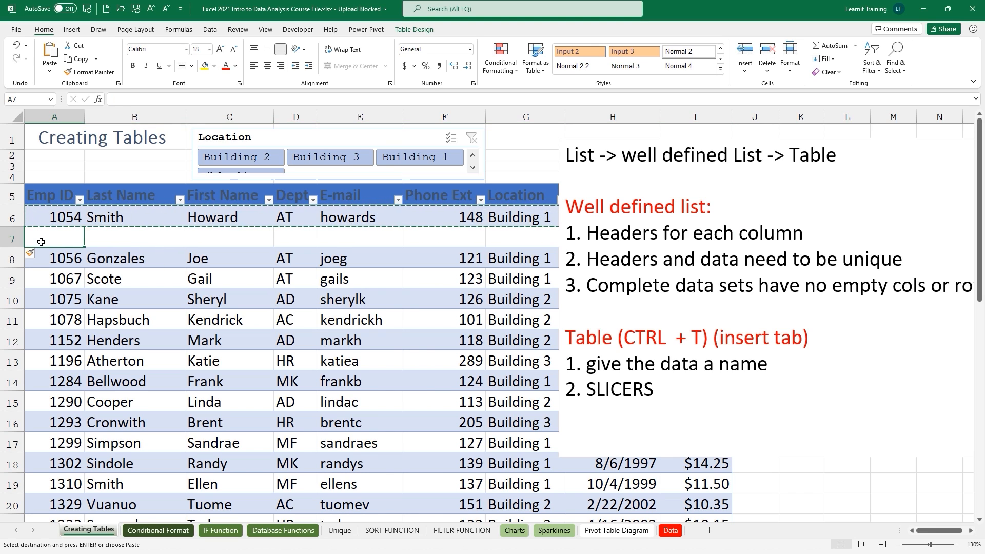
key(ctrl+v)
click(98, 274)
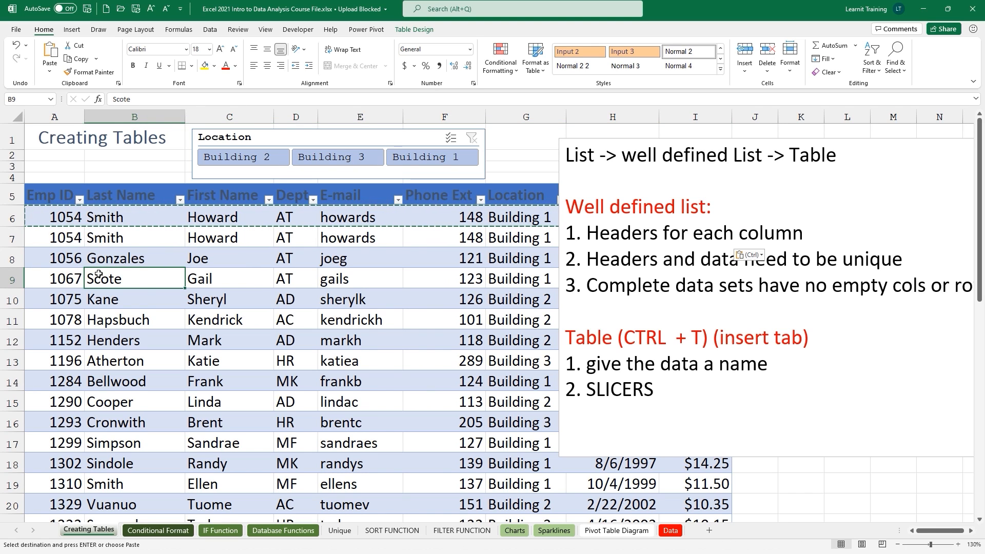
key(Escape)
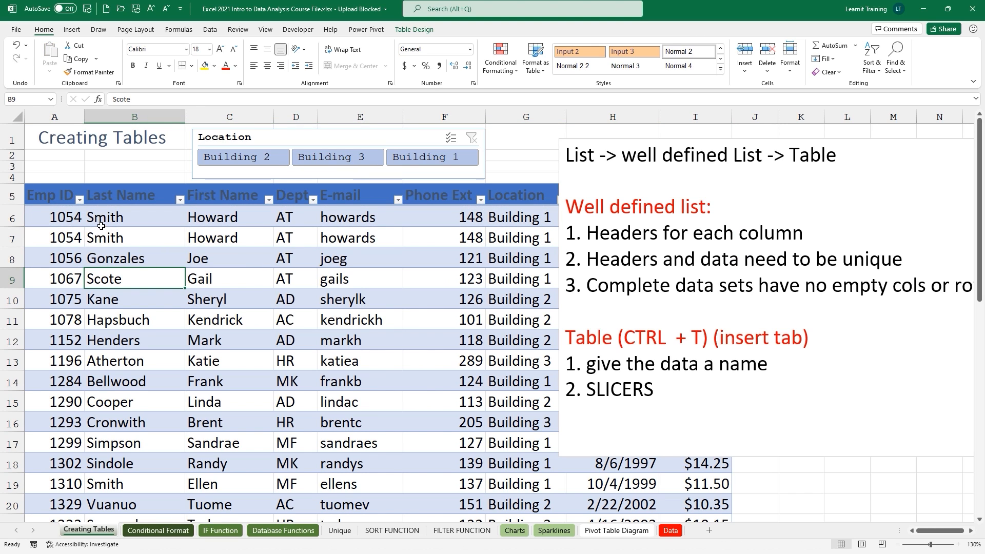
Add '3. Remove Duplicates' as a new line in the notes text box.
click(659, 393)
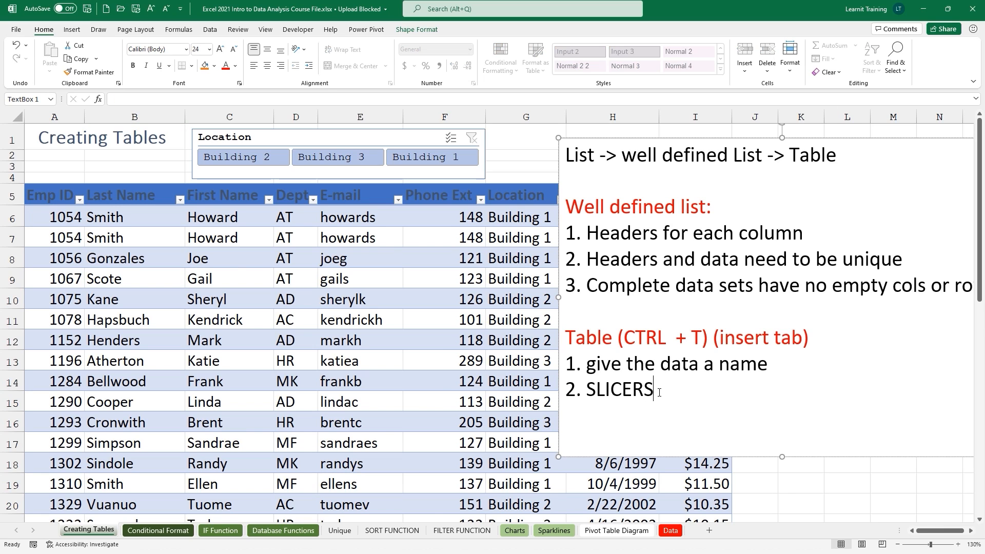
key(Return)
text(3. Remove Duplicates)
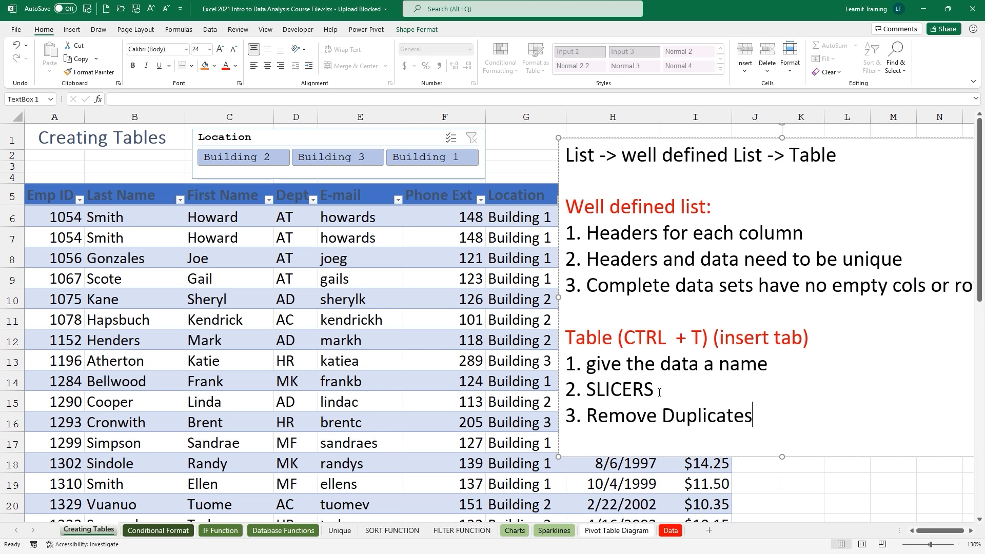
click(327, 276)
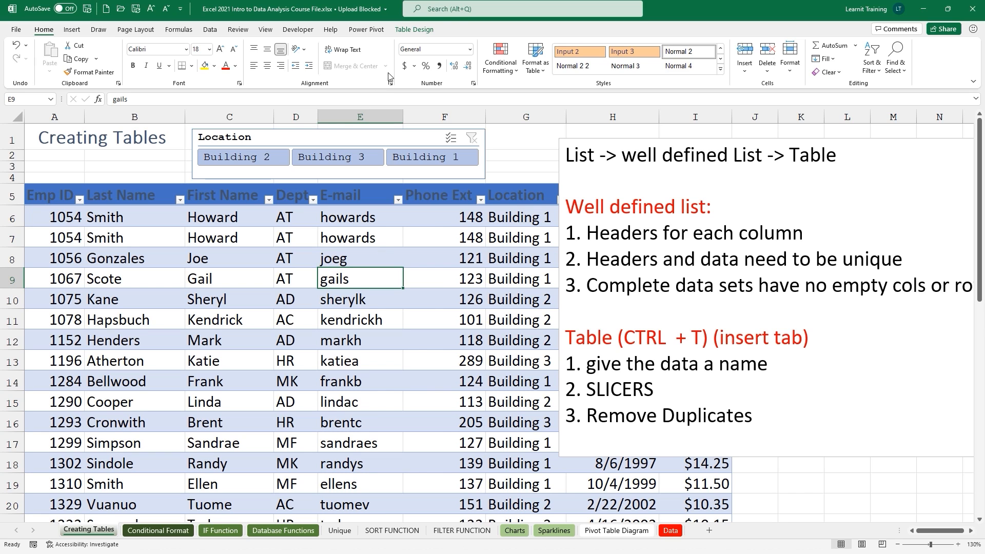
Remove duplicate rows from the table, checking Emp ID only.
click(413, 29)
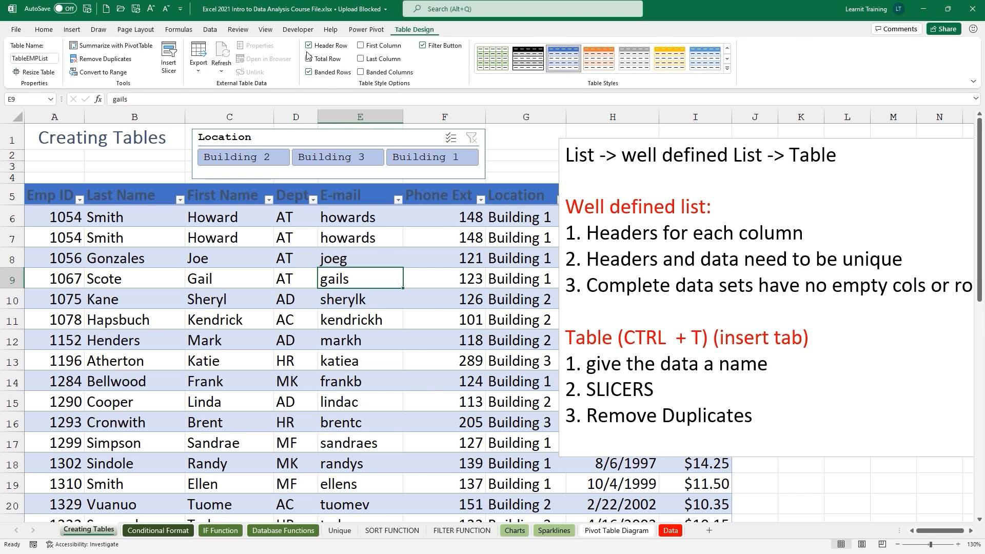
click(105, 61)
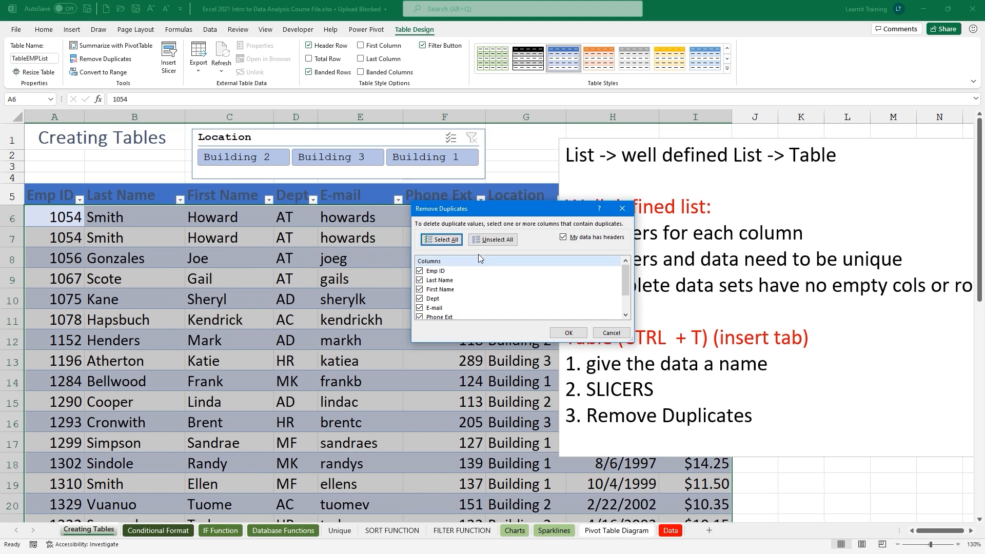
click(493, 239)
click(420, 271)
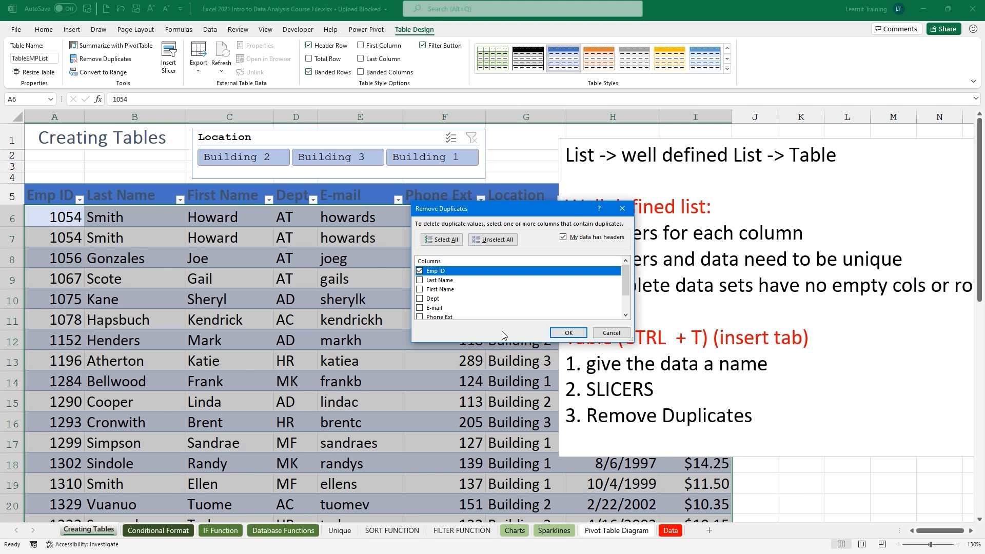
click(564, 332)
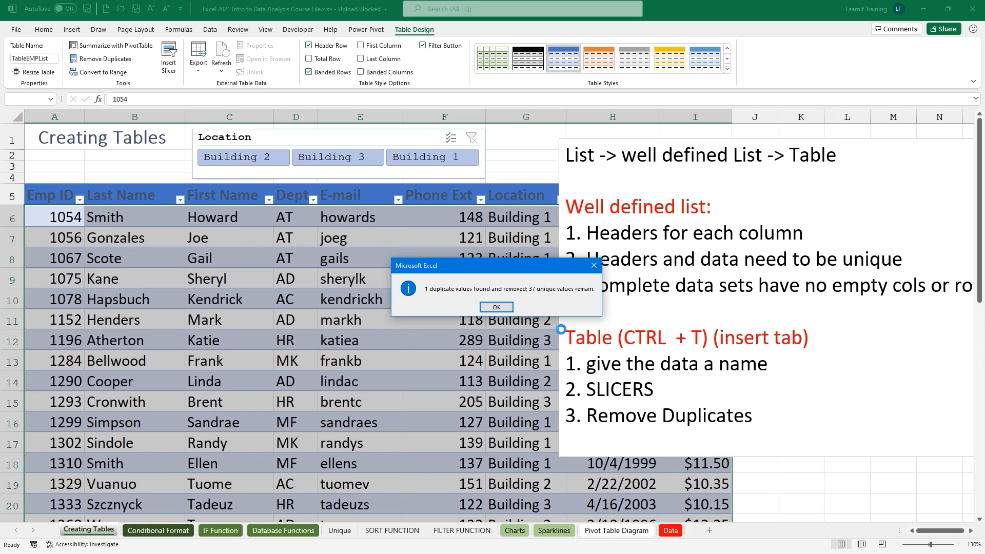
click(497, 306)
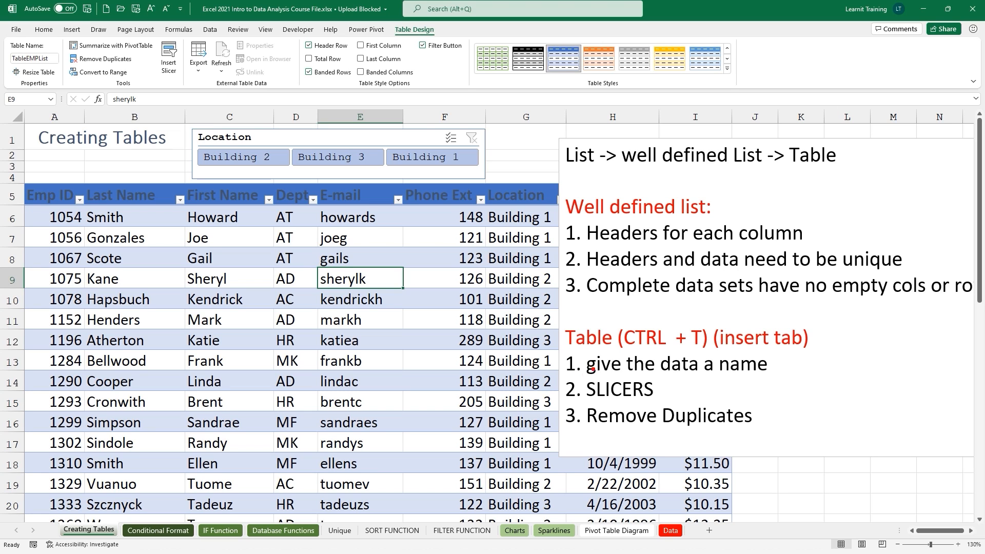
Append '4. Total Row' as a new line at the end of the notes list.
drag(565, 388, 526, 362)
click(753, 418)
key(Return)
text(4)
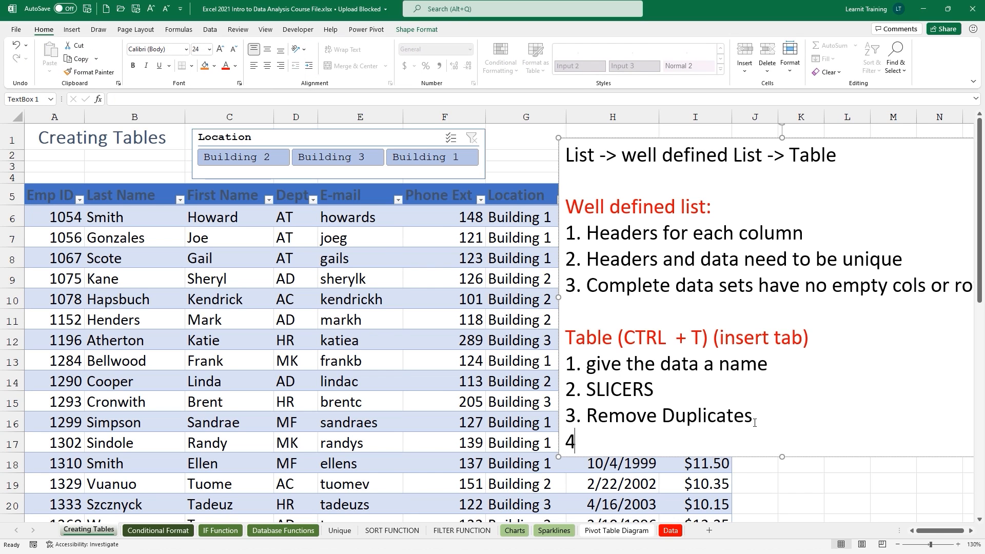
text(. Total Row)
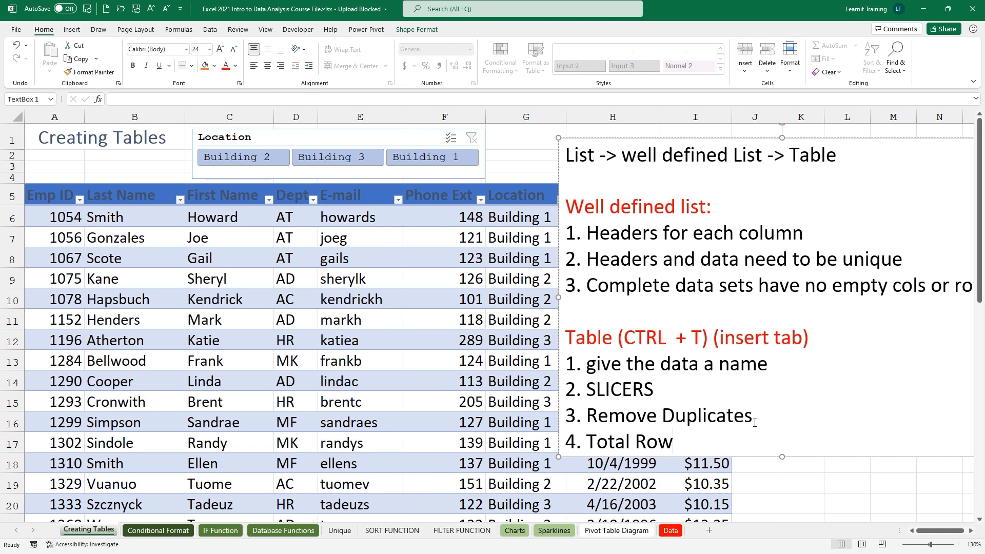
click(469, 293)
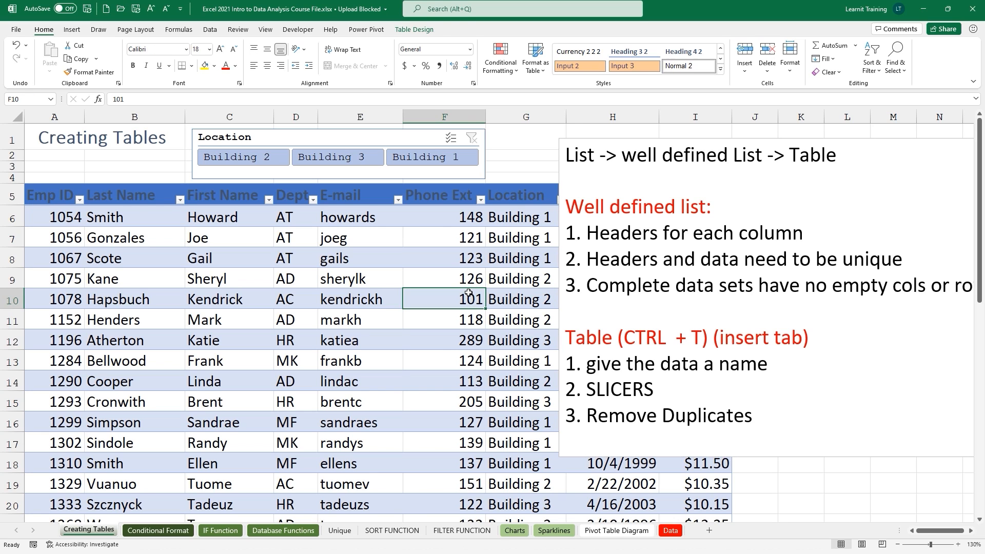
click(414, 29)
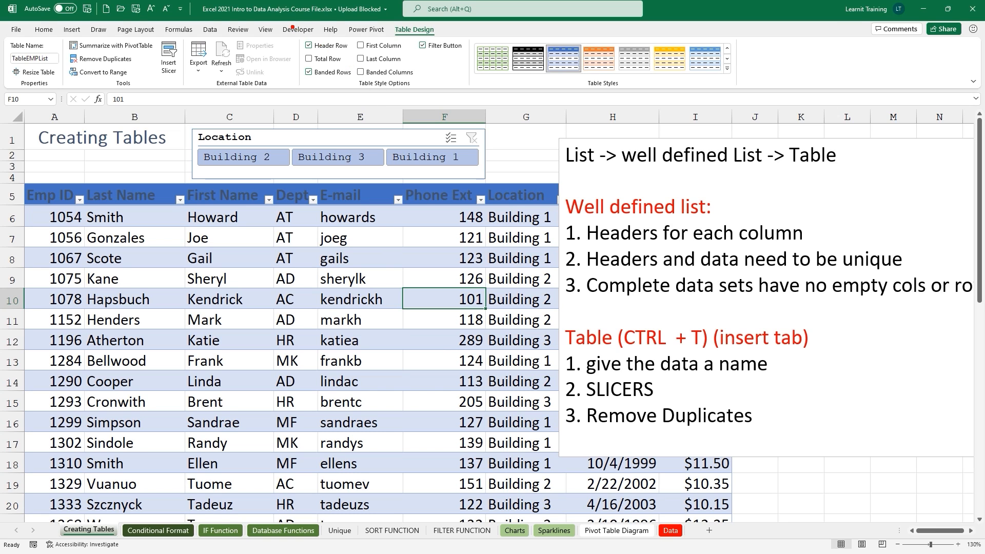
Turn on the table's Total Row, with Count for Last Name and Average for Pay Rate.
mouse_move(292, 27)
mouse_down()
mouse_move(448, 105)
mouse_move(479, 104)
mouse_up()
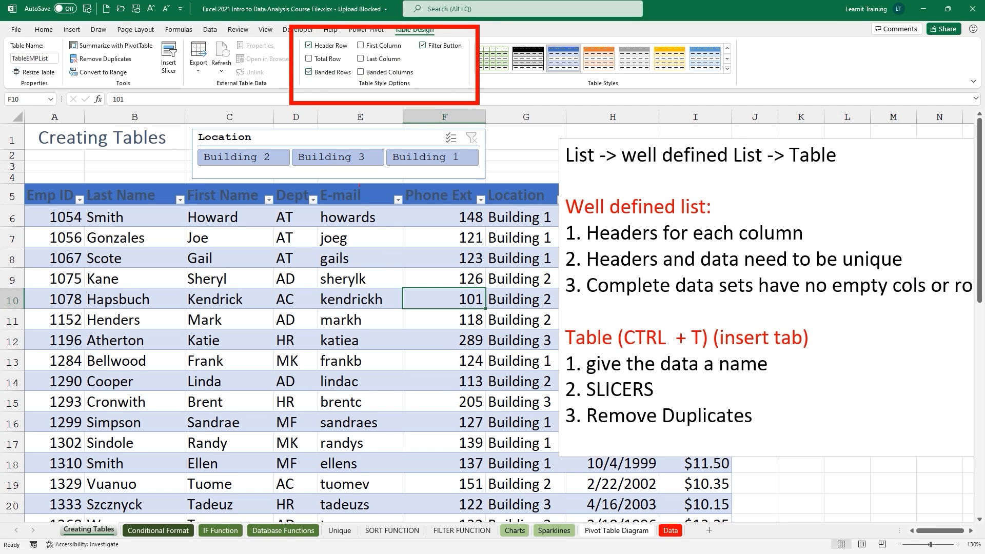
drag(301, 62, 277, 80)
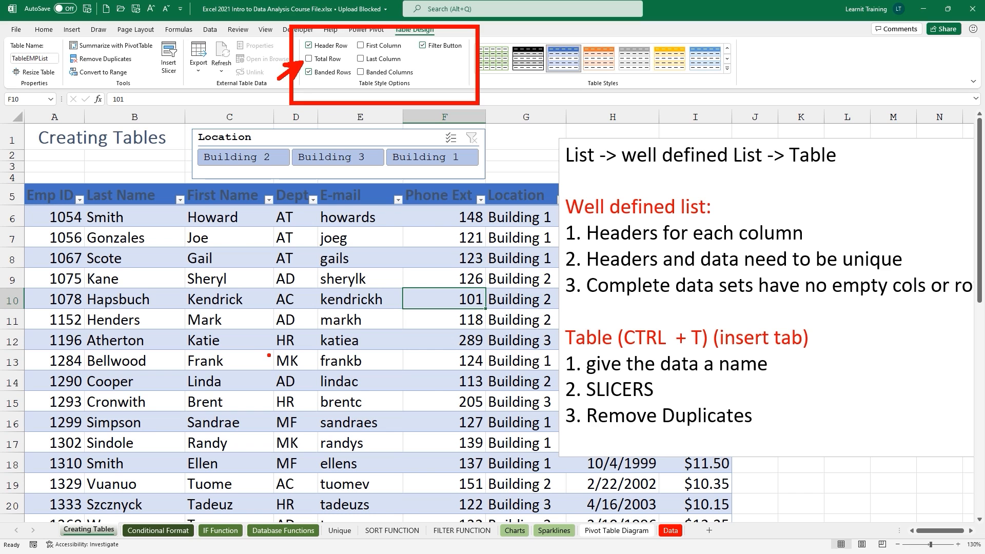
key(Escape)
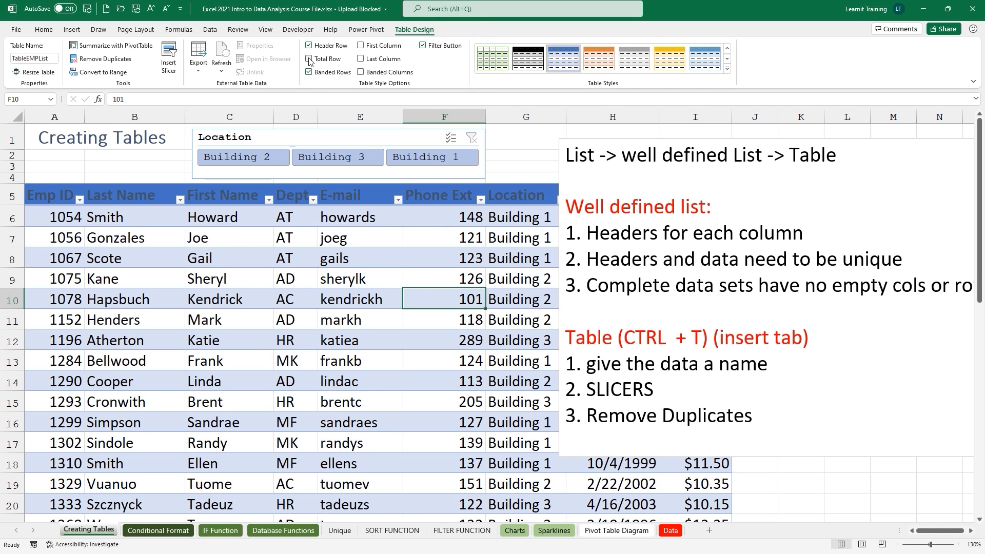
click(309, 59)
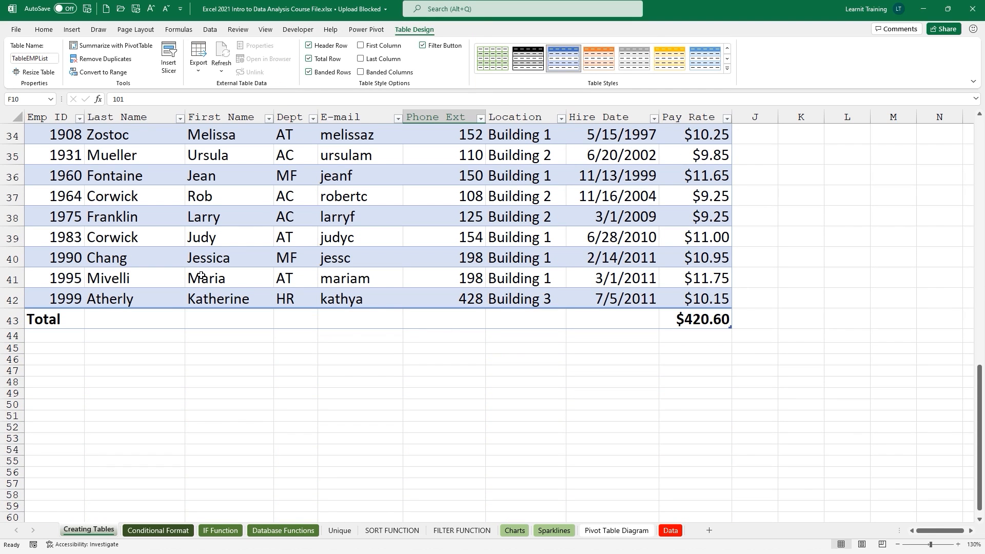
click(146, 320)
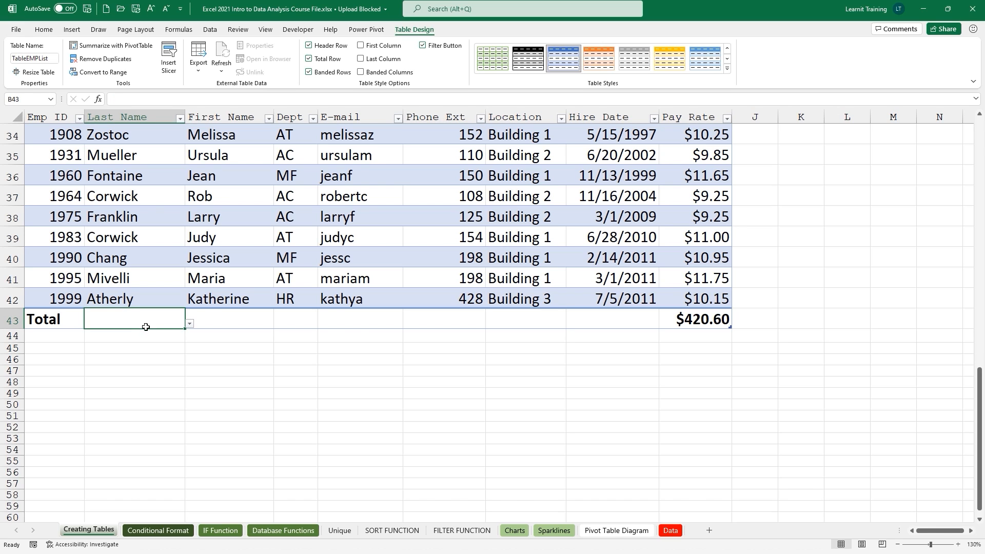
click(190, 325)
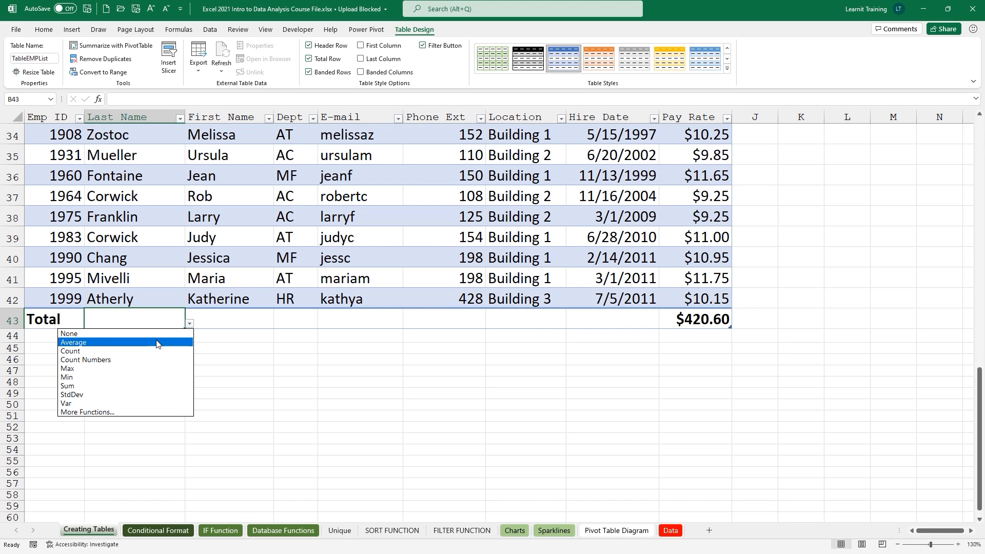
click(145, 351)
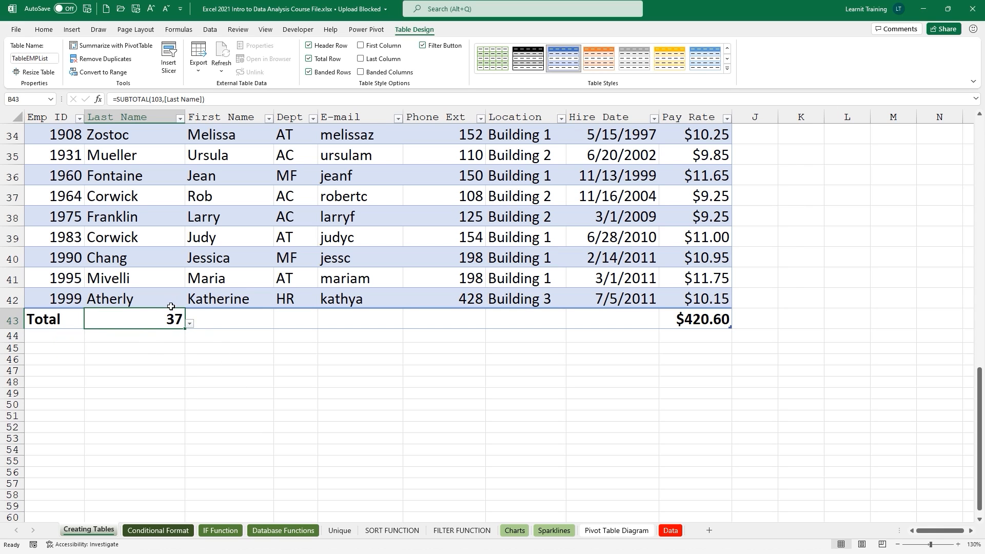
click(675, 325)
click(736, 323)
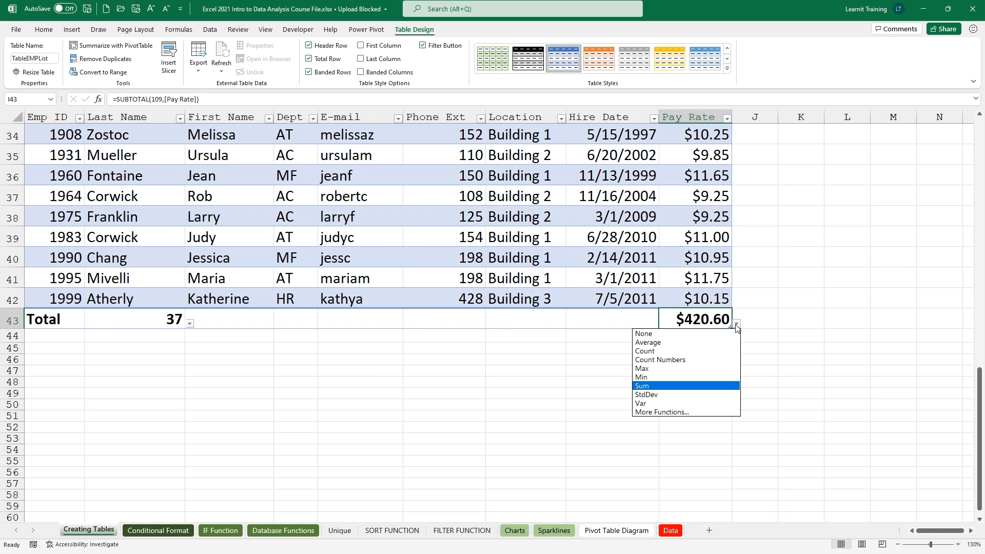
click(711, 346)
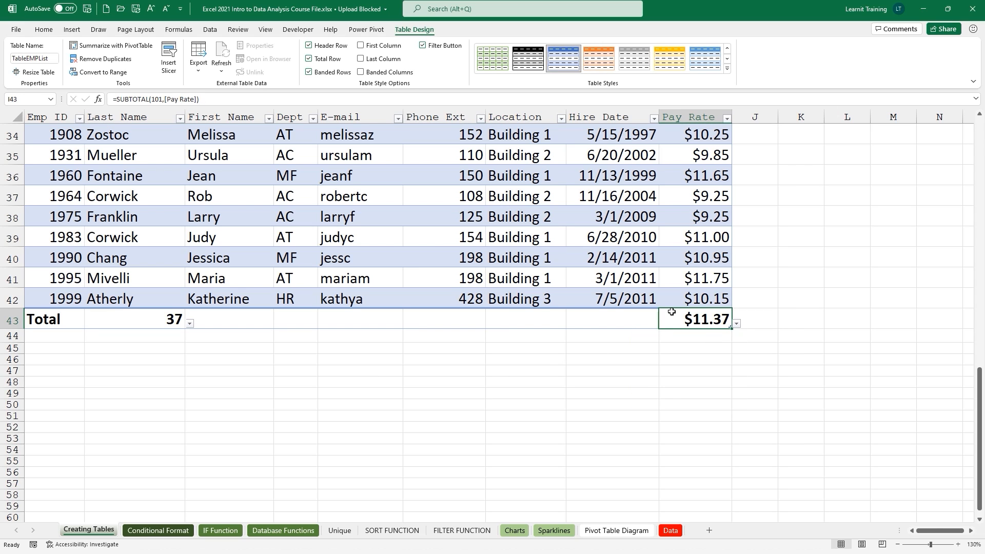
Filter the table to Building 3 with the Location slicer, then clear the filter.
key(ctrl+Up)
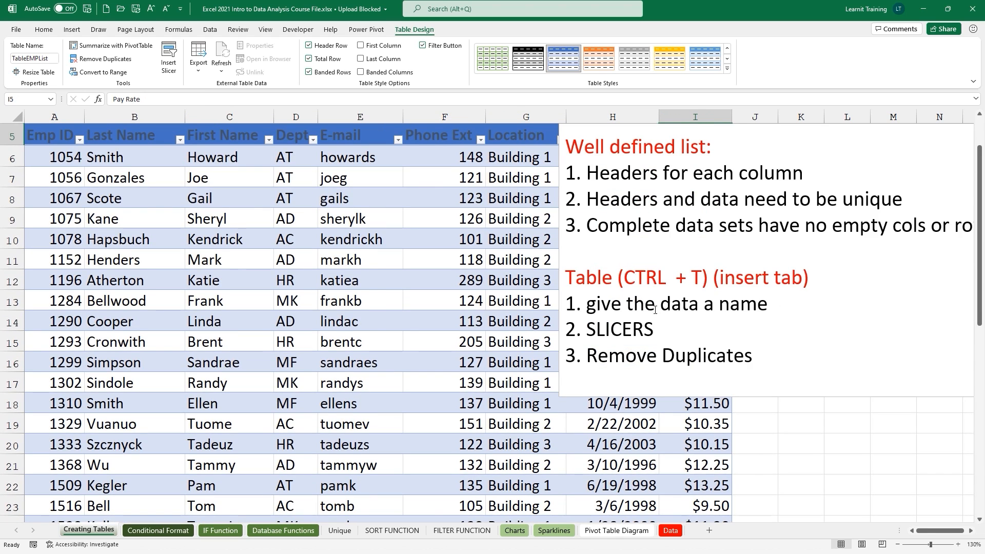
scroll(655, 310, up, 2)
click(296, 160)
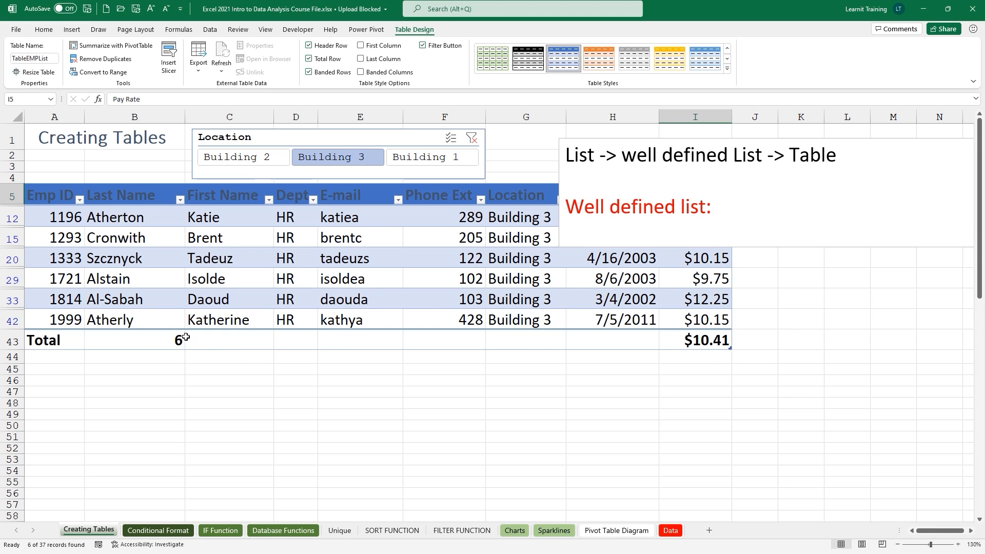
click(471, 138)
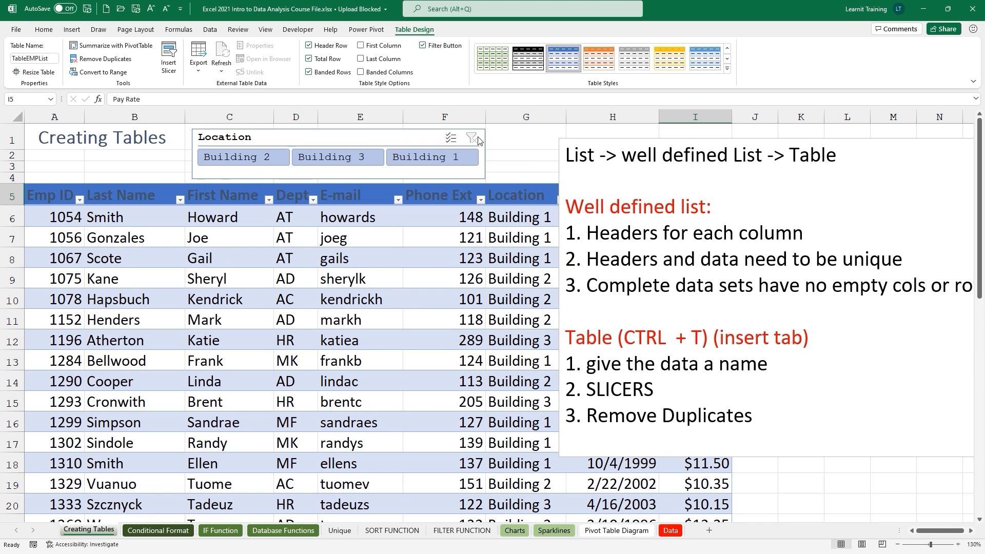
Enlarge the notes text box, begin a fifth item '5.', and expand the table styles gallery.
click(744, 449)
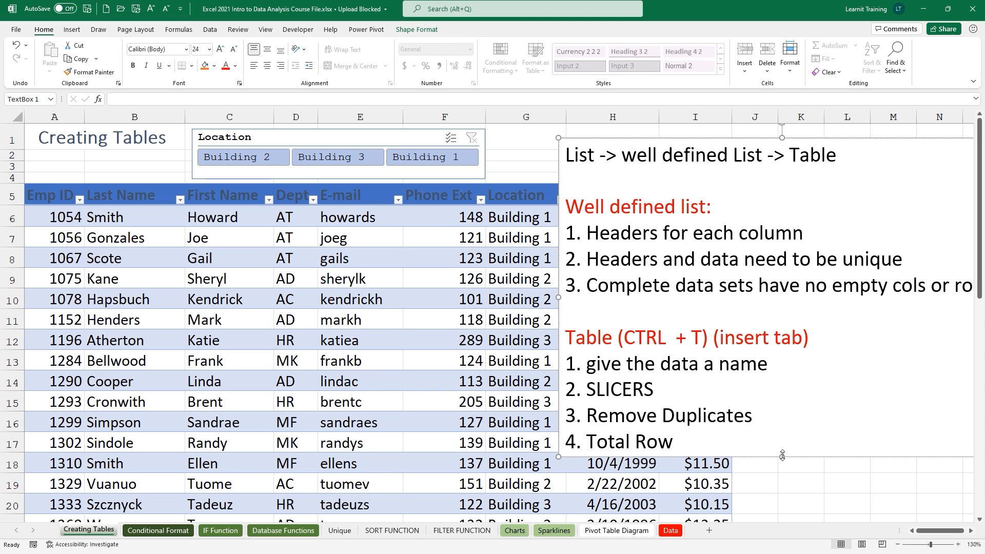
drag(781, 457, 781, 485)
click(699, 446)
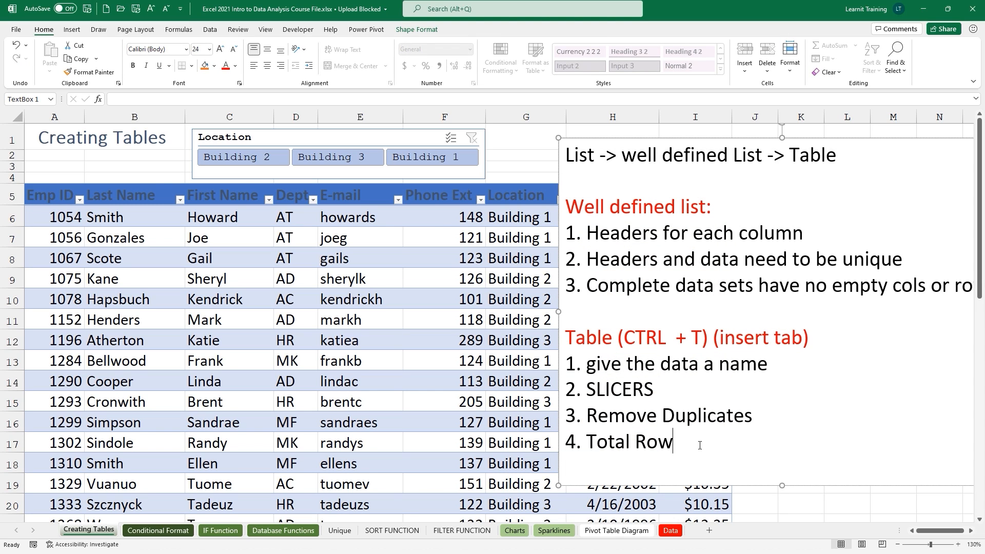
text(5.)
click(408, 307)
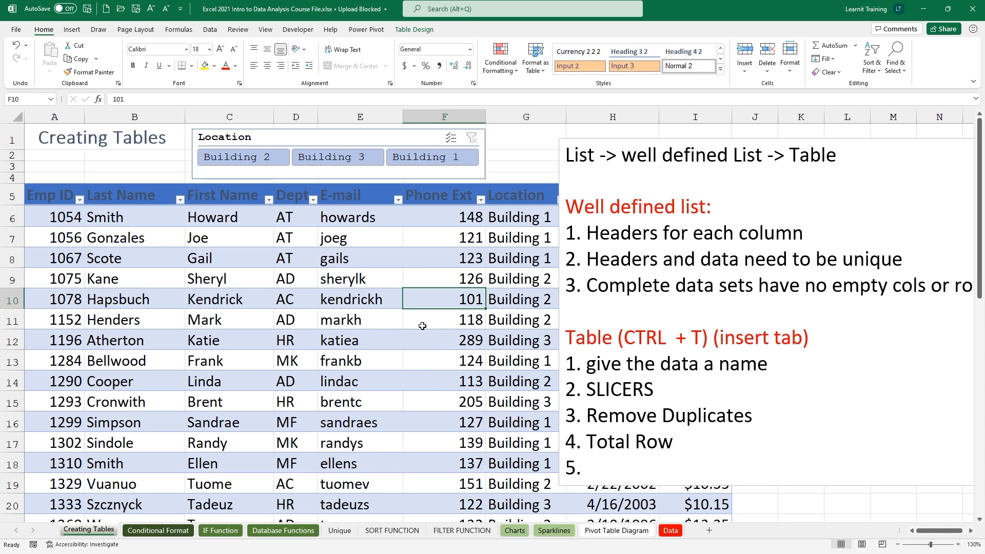
click(418, 30)
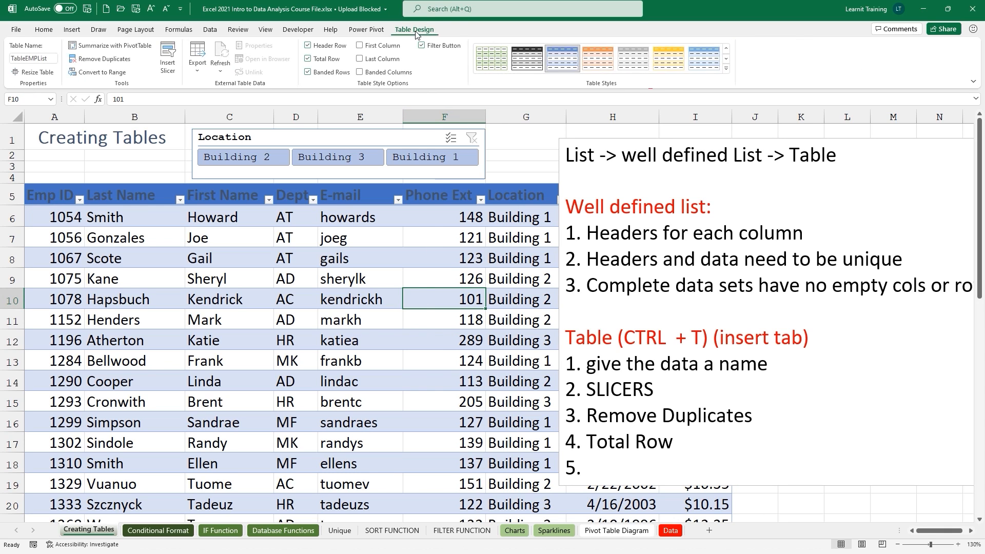
click(727, 67)
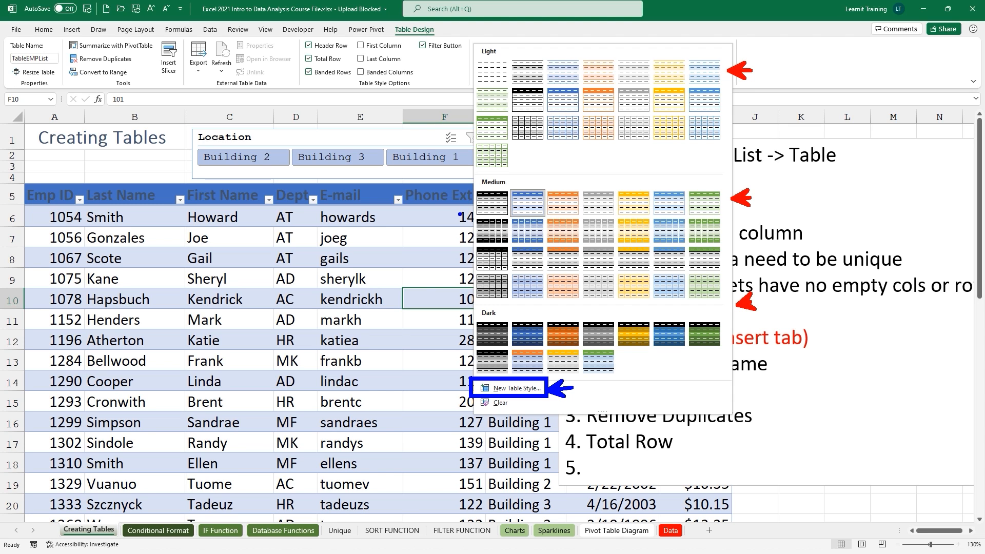
Apply green Table Style Medium 7 to the table and complete the note as '5. Table styles'.
key(Escape)
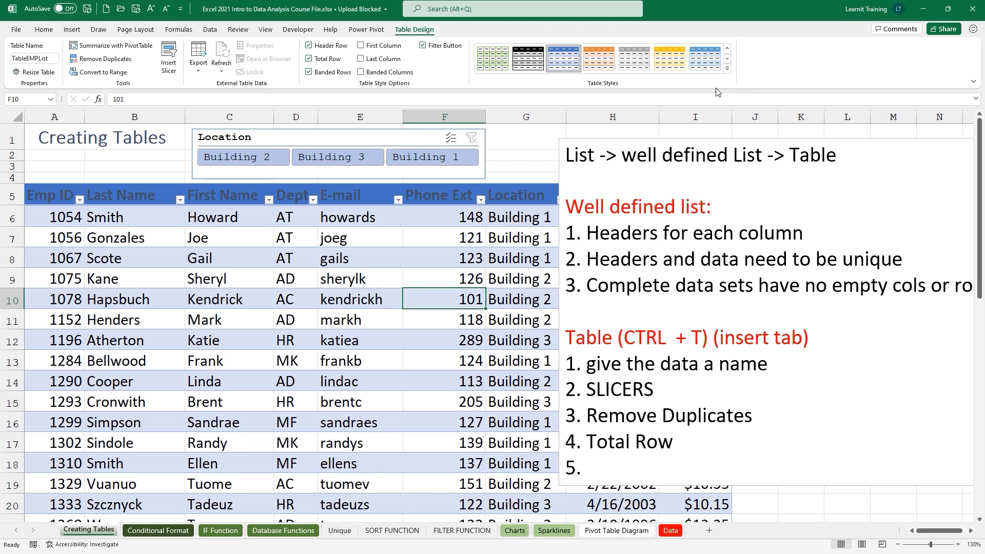
click(728, 70)
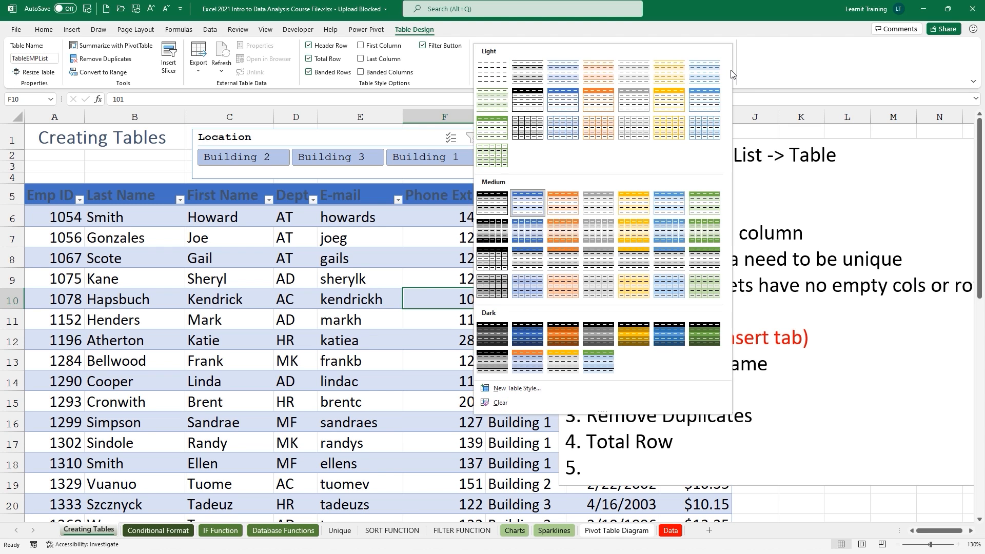
click(710, 207)
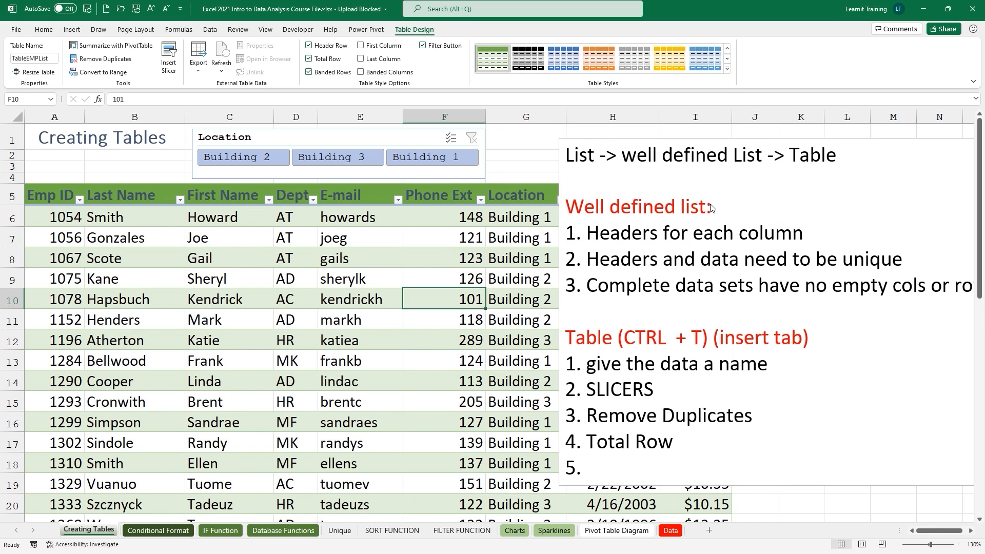
click(584, 472)
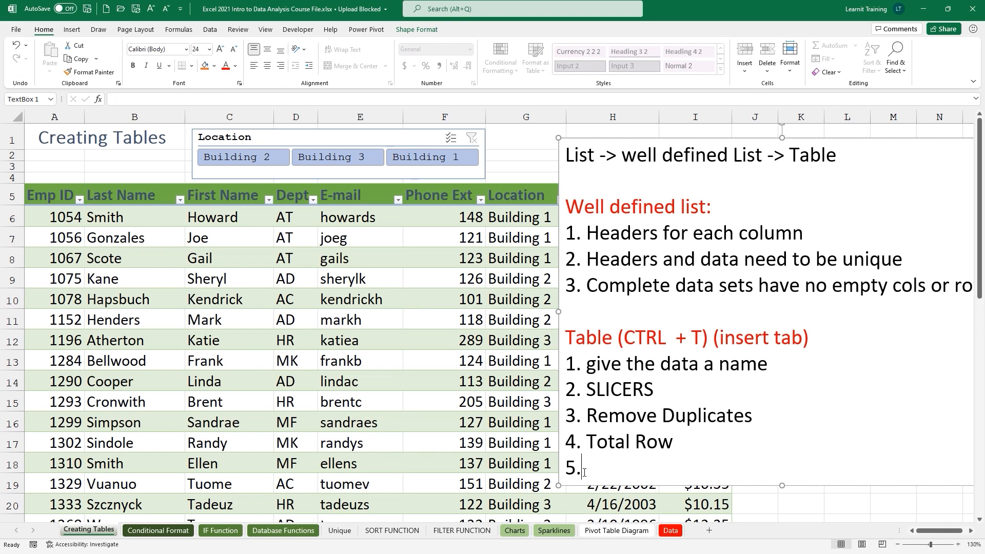
text(Table styles)
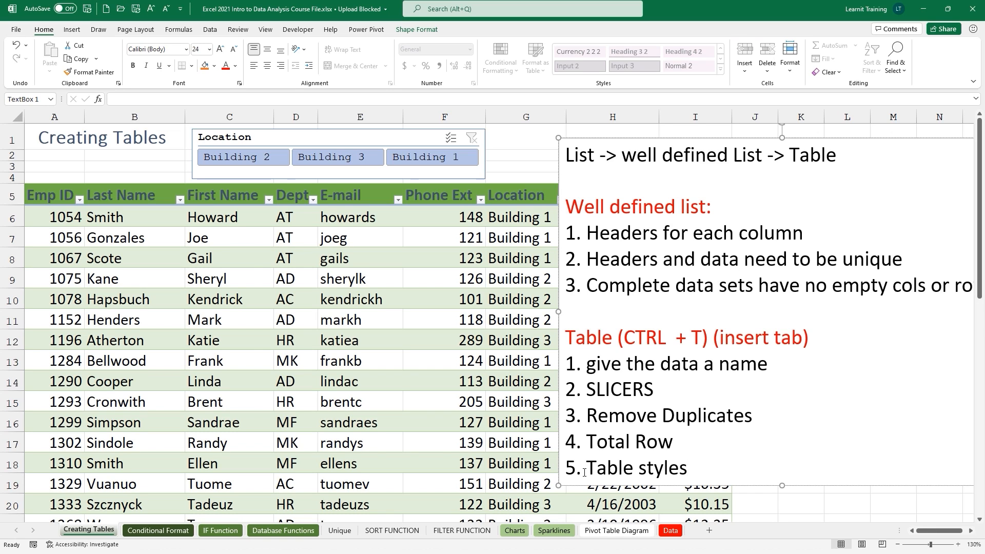
Leave the table's design options and move to the Conditional Format sheet of house listings.
click(432, 291)
click(414, 29)
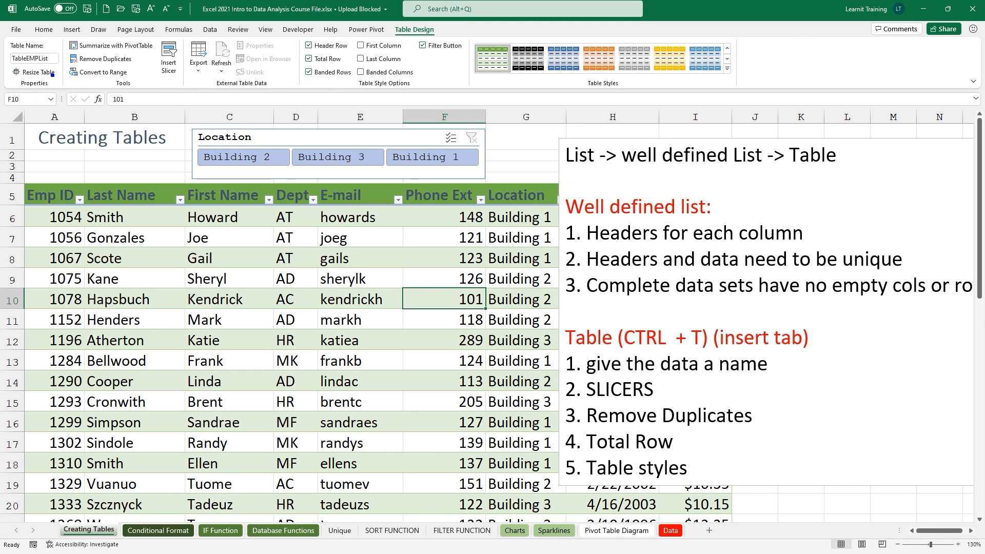
click(181, 63)
click(134, 59)
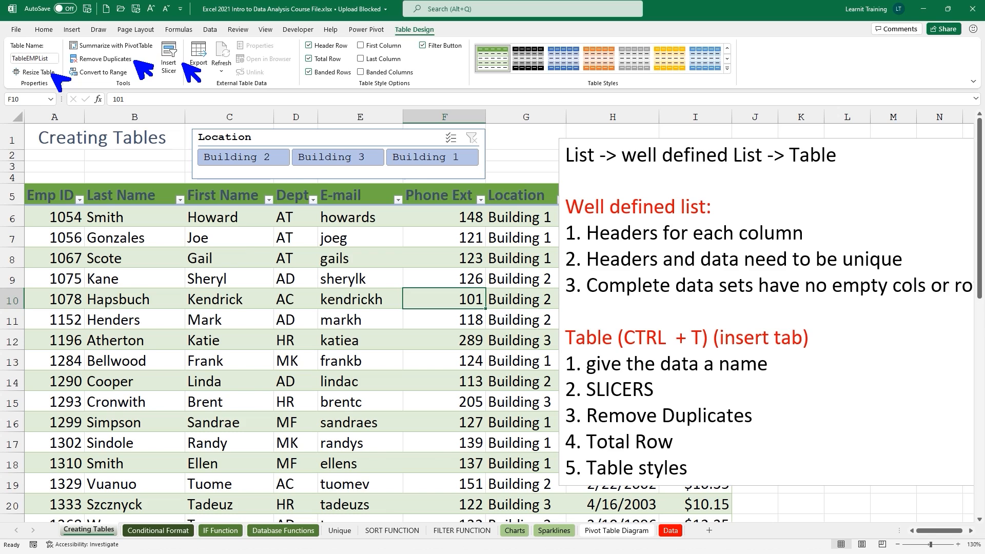
click(303, 60)
click(589, 92)
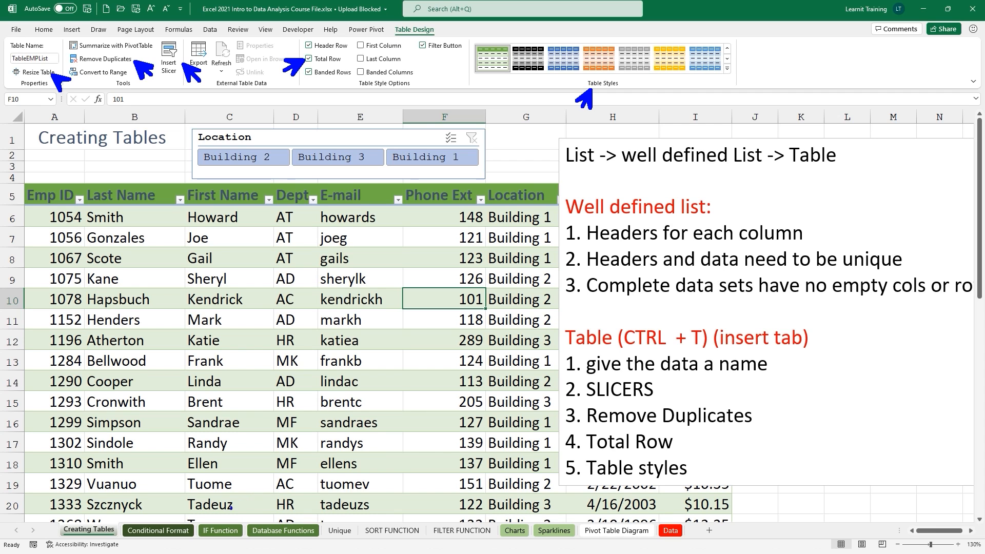
click(169, 520)
drag(553, 312, 872, 313)
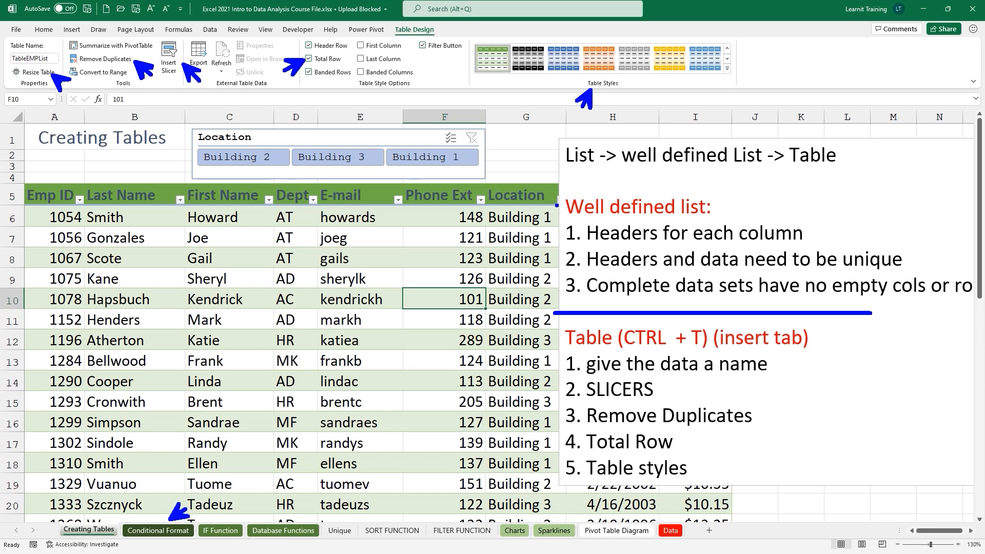
drag(540, 186, 557, 204)
mouse_move(548, 203)
mouse_down()
mouse_move(557, 194)
mouse_move(512, 313)
mouse_move(570, 348)
mouse_move(551, 372)
mouse_move(564, 381)
mouse_up()
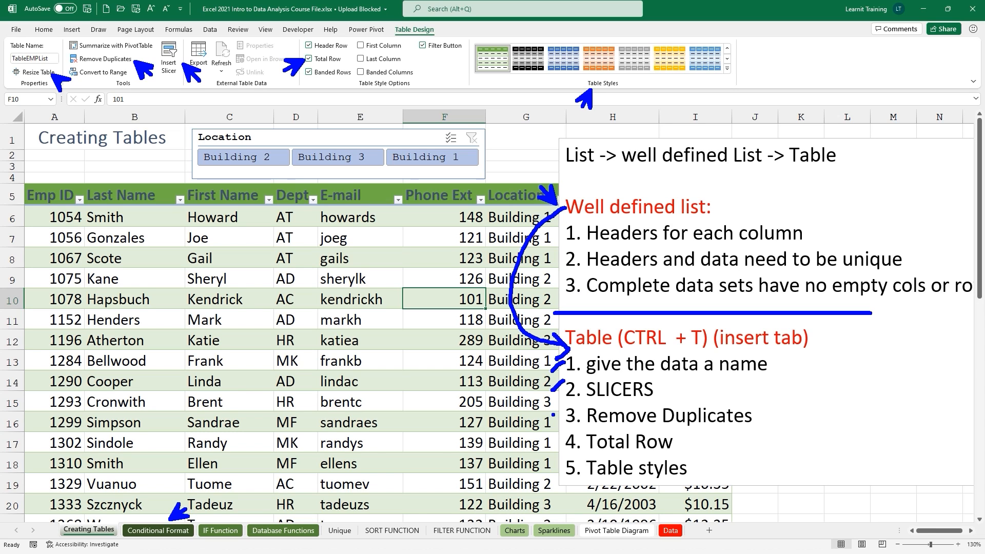
mouse_move(553, 418)
mouse_down()
mouse_move(565, 408)
mouse_move(562, 452)
mouse_up()
key(Escape)
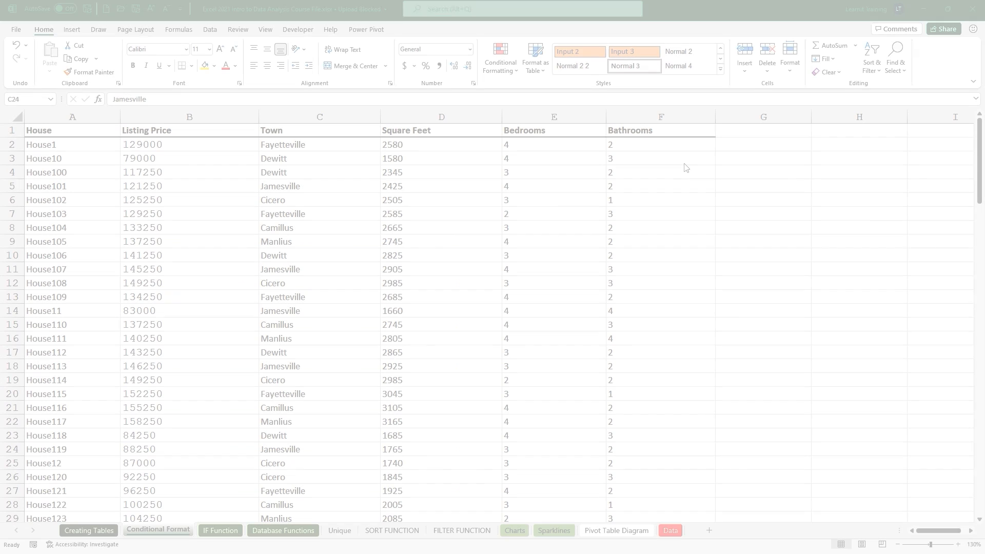
Select the entire Listing Price column (column B) on the Conditional Format sheet.
key(ctrl+2)
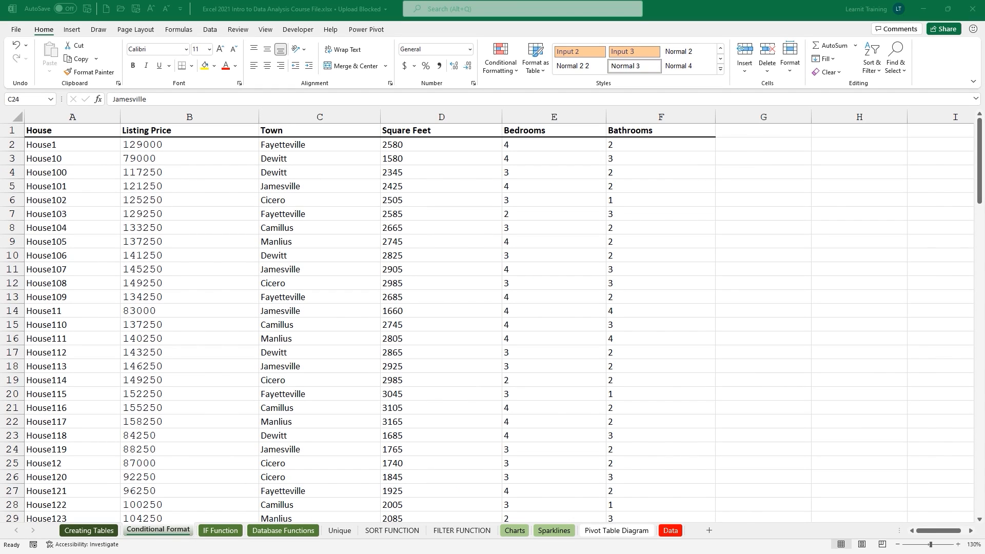
drag(154, 517, 195, 464)
mouse_move(26, 18)
mouse_down()
mouse_move(62, 49)
mouse_move(53, 71)
mouse_up()
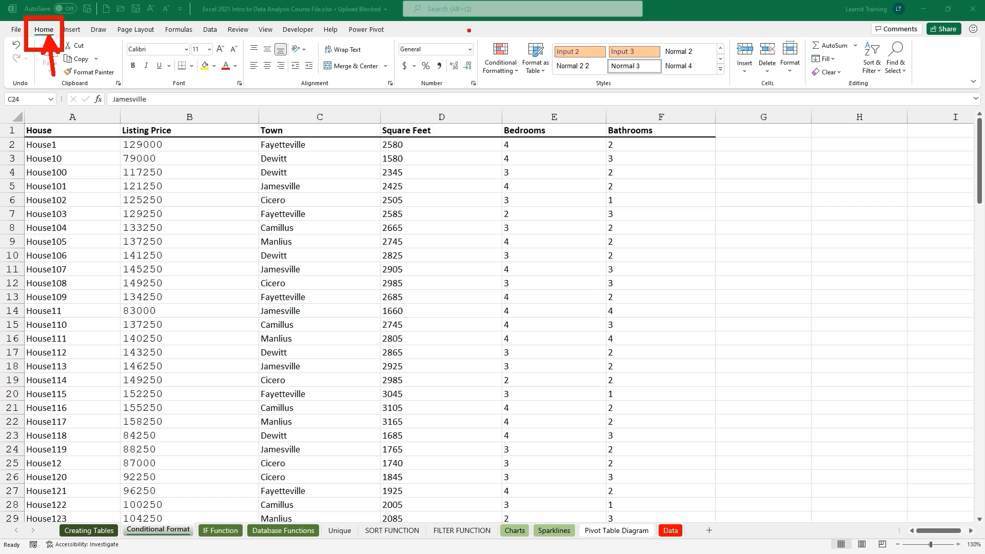
mouse_move(469, 30)
mouse_down()
mouse_move(531, 66)
mouse_move(745, 96)
mouse_up()
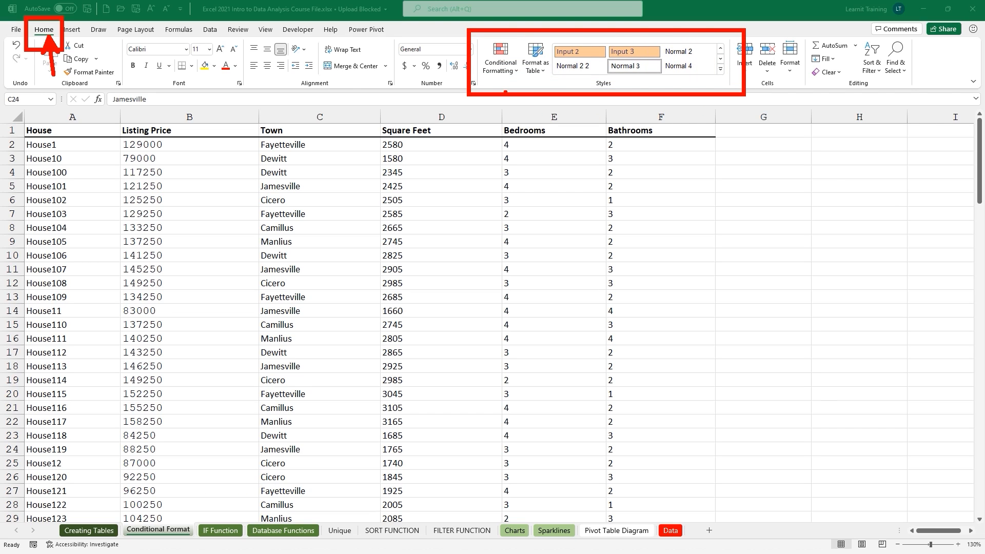
drag(505, 92, 484, 140)
key(Escape)
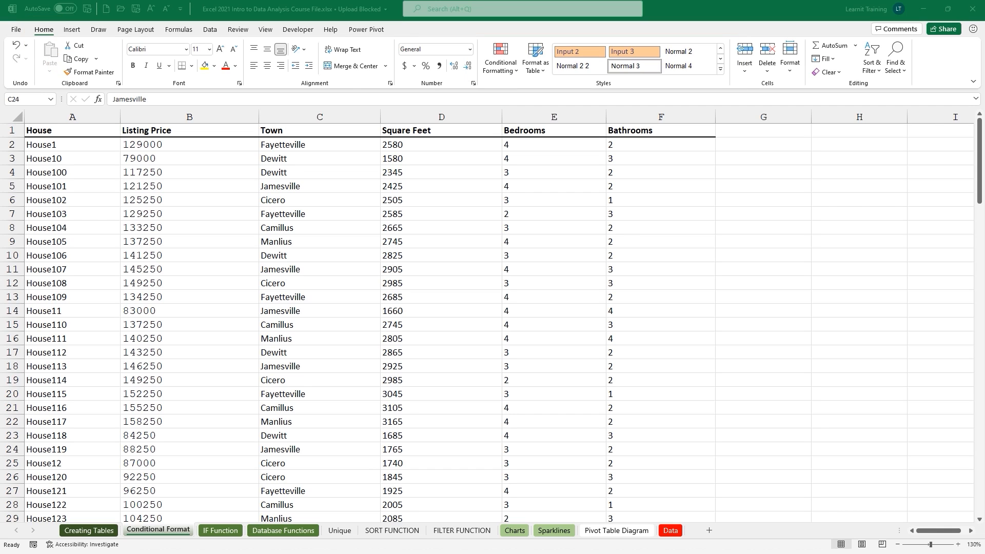
click(193, 116)
Draw a text box near column G reading 'Between 100k-150k' at 16 pt, widened to one line.
click(73, 30)
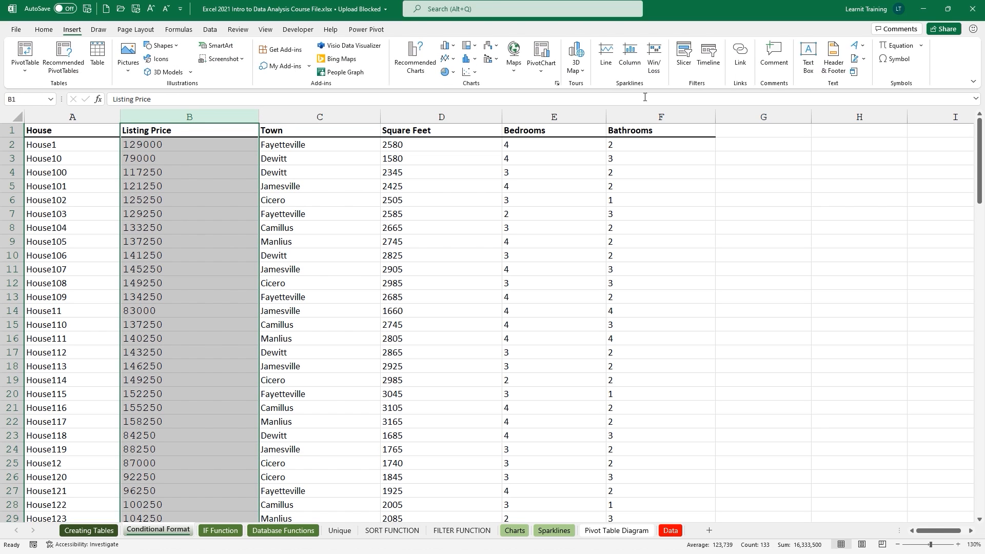
click(807, 56)
drag(742, 169, 865, 301)
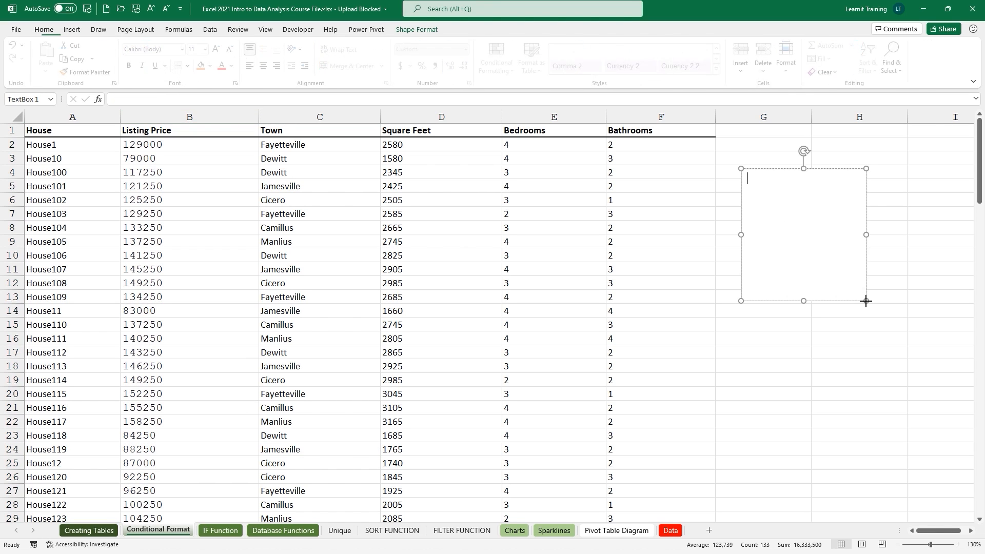
text(Betw)
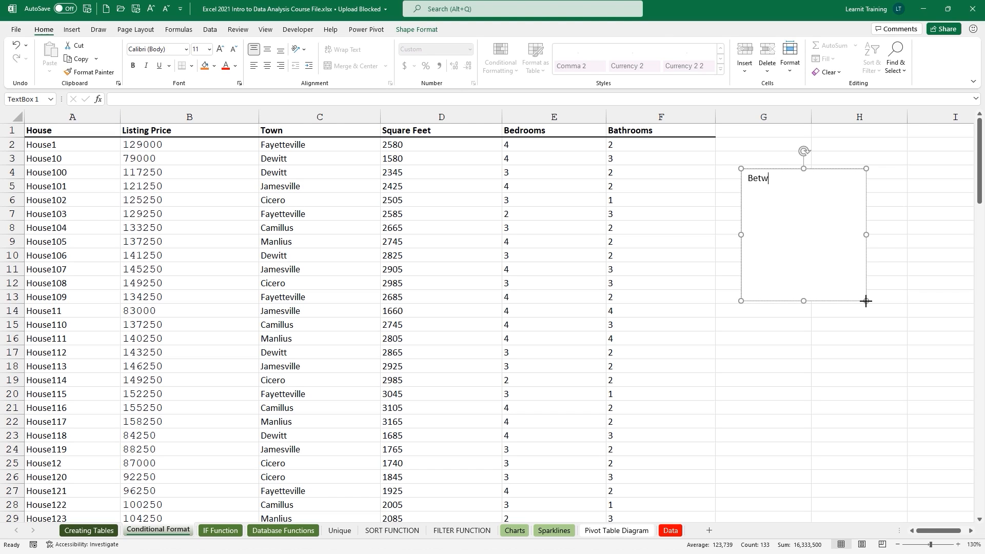
text(een 100k-150k)
click(788, 169)
key(ctrl+shift+period)
key(ctrl+shift+period)
key(ctrl+shift+period)
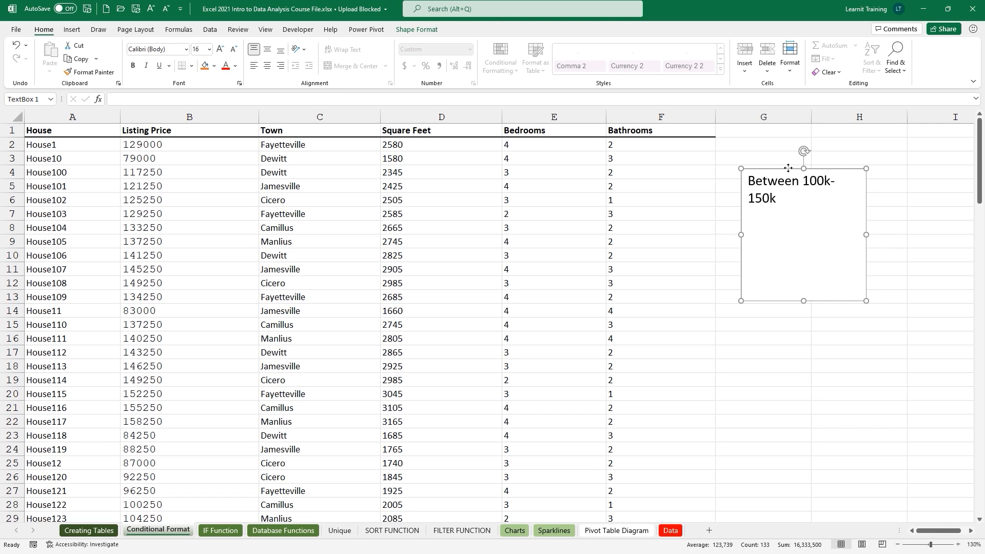
drag(741, 234, 701, 237)
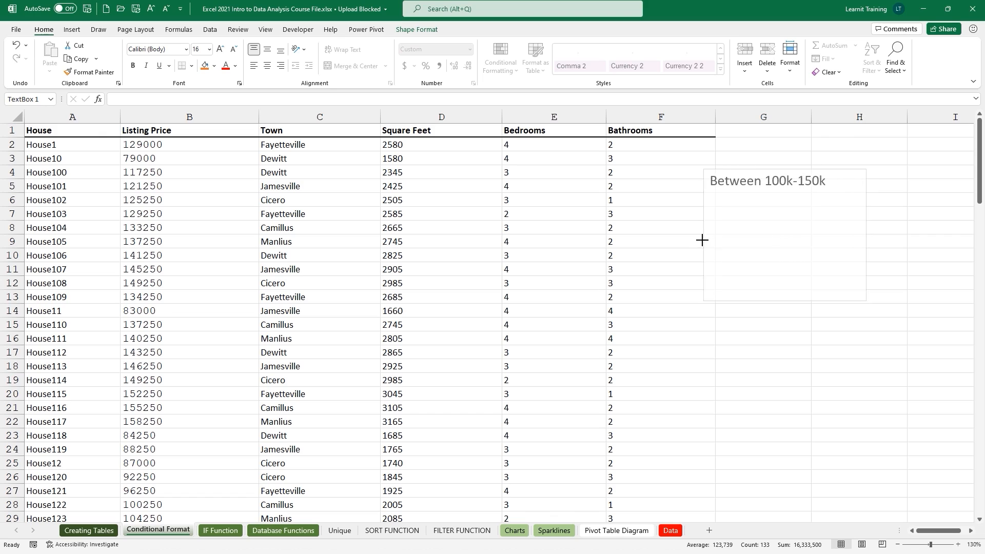
Add a second note line 'CTRL SPACEBAR' to the text box.
click(827, 187)
key(Return)
text(C)
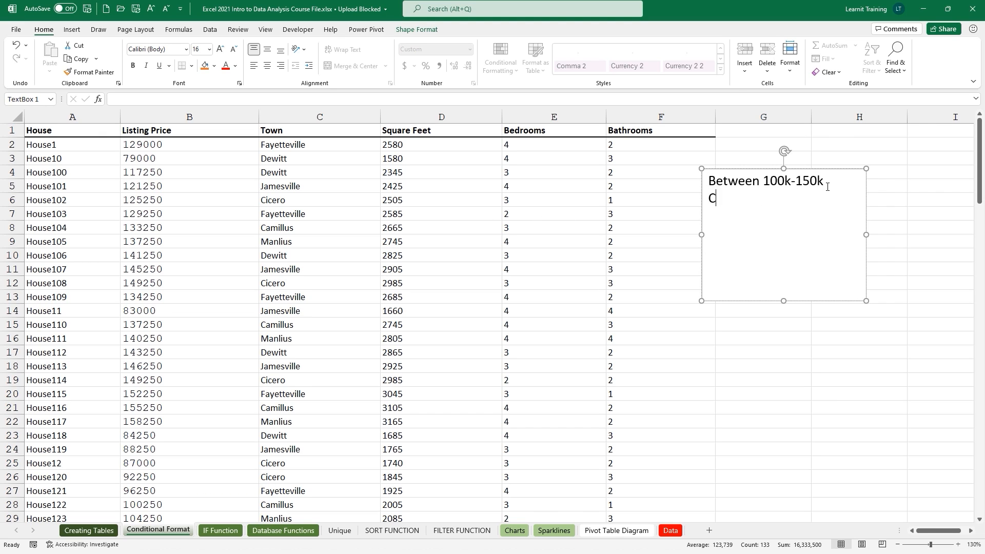
text(TRL  SPACEBAR)
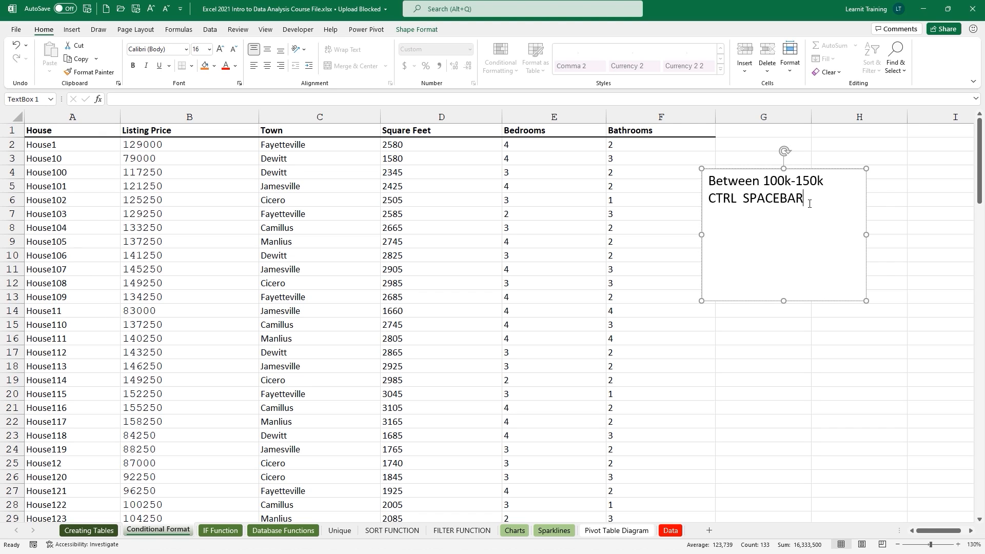
click(740, 197)
Complete the note as 'CTRL + SPACEBAR' and select the whole Listing Price column.
text(+)
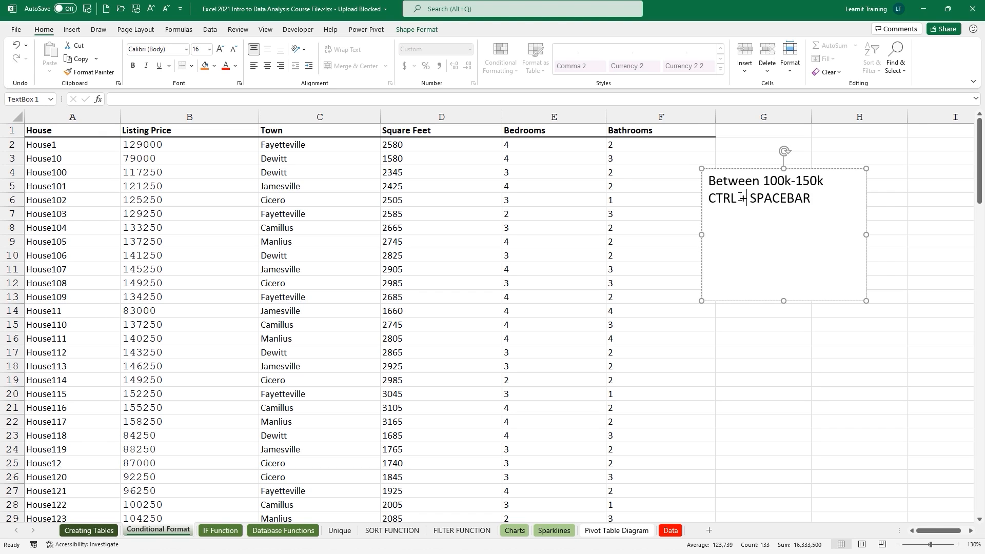
click(416, 160)
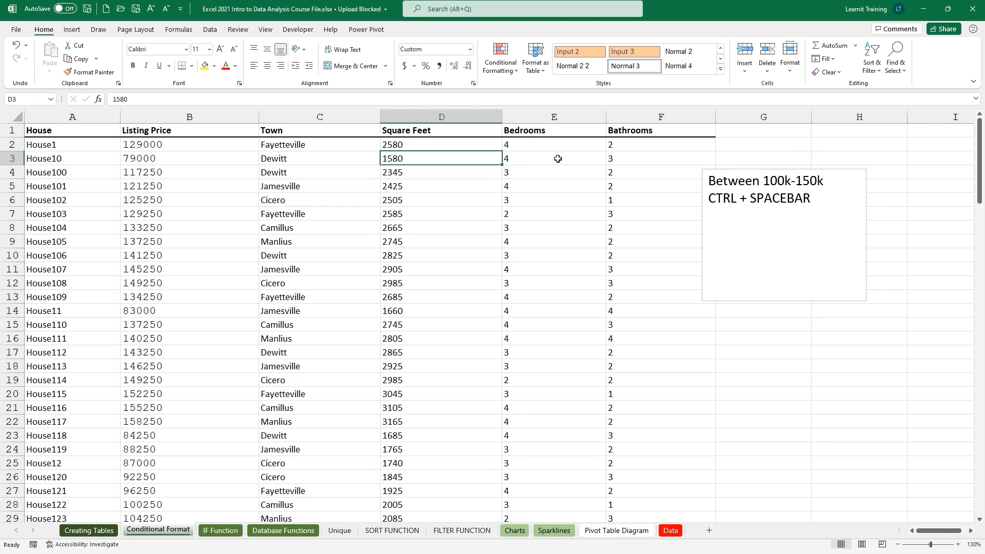
click(234, 158)
key(ctrl+space)
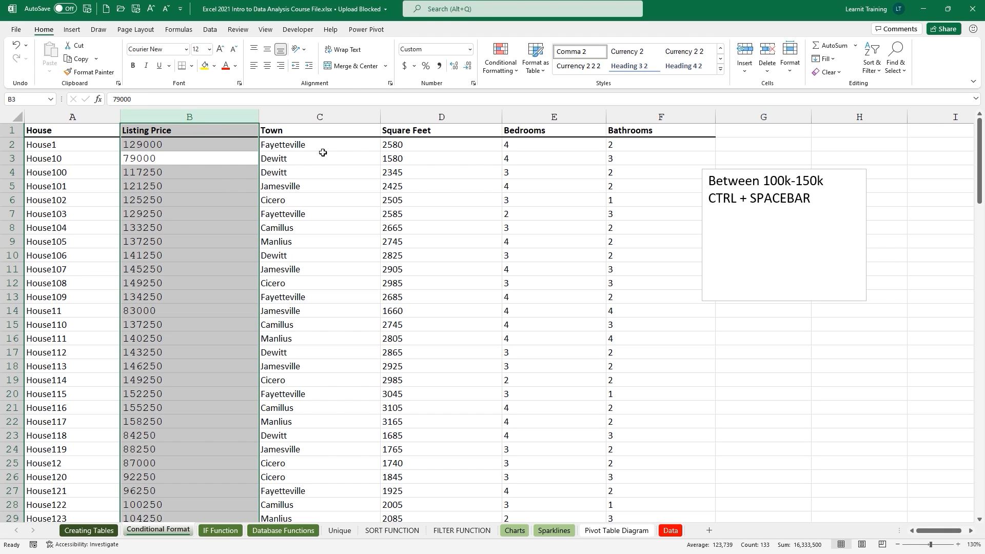
Add a Between 100000 and 150000 rule with Green Fill with Dark Green Text.
click(501, 70)
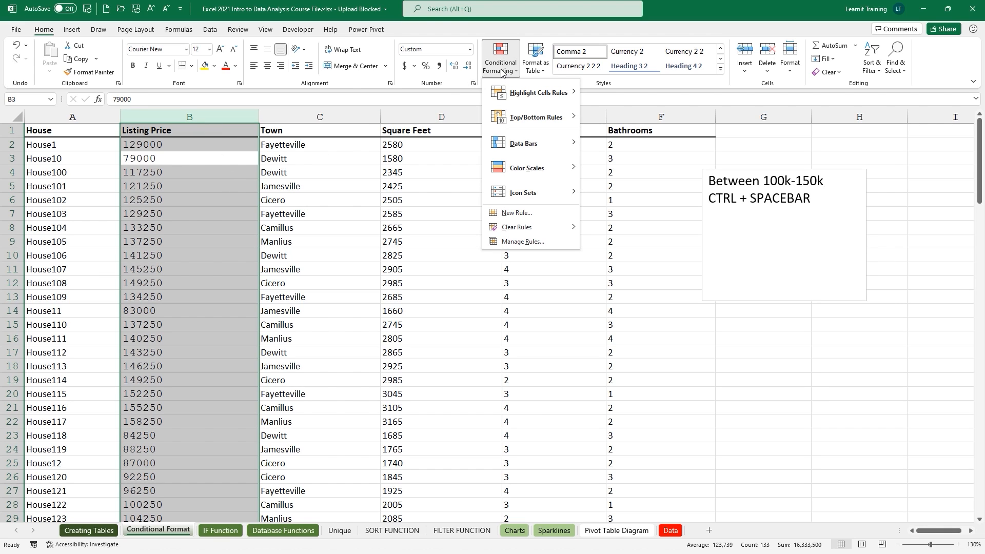
mouse_move(522, 92)
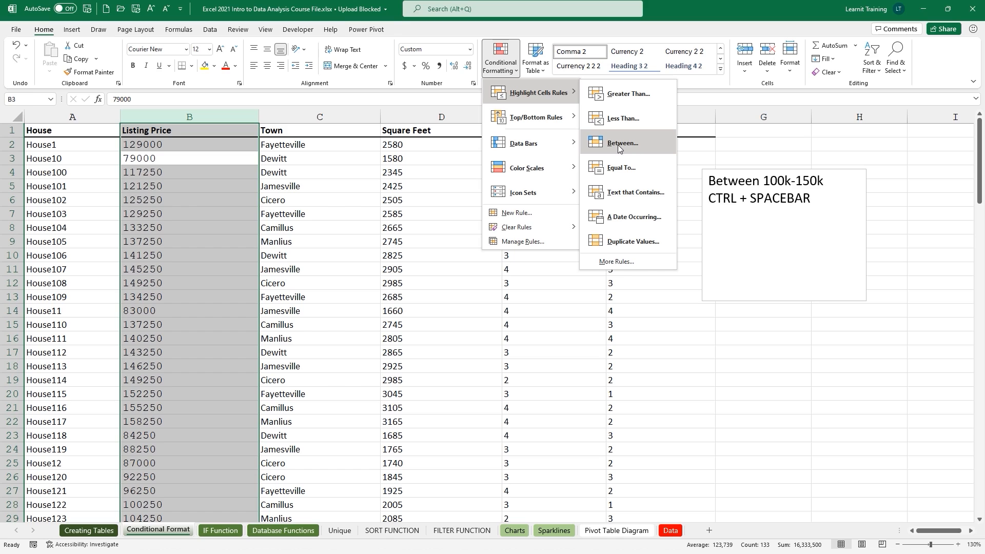
click(618, 148)
key(BackSpace)
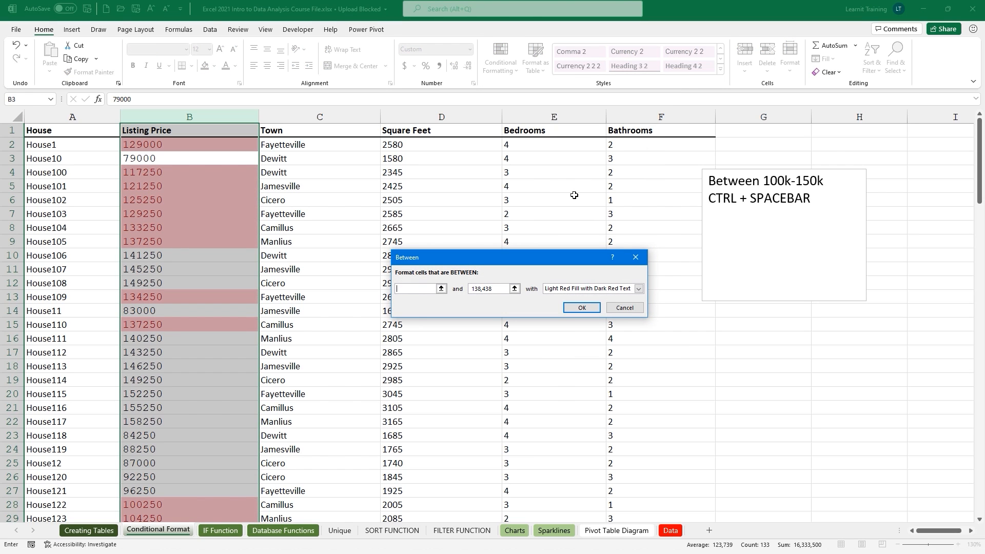
text(100000)
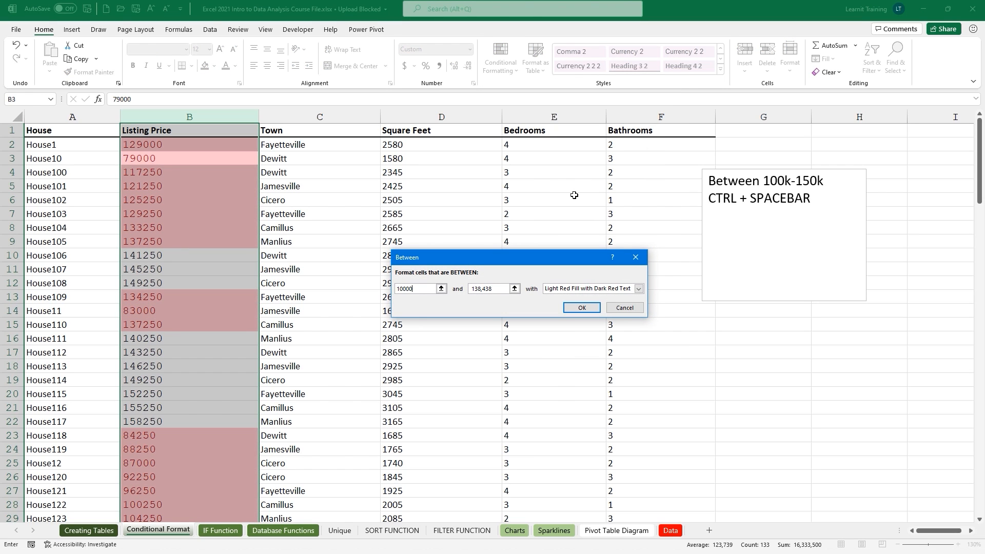
key(Tab)
text(15)
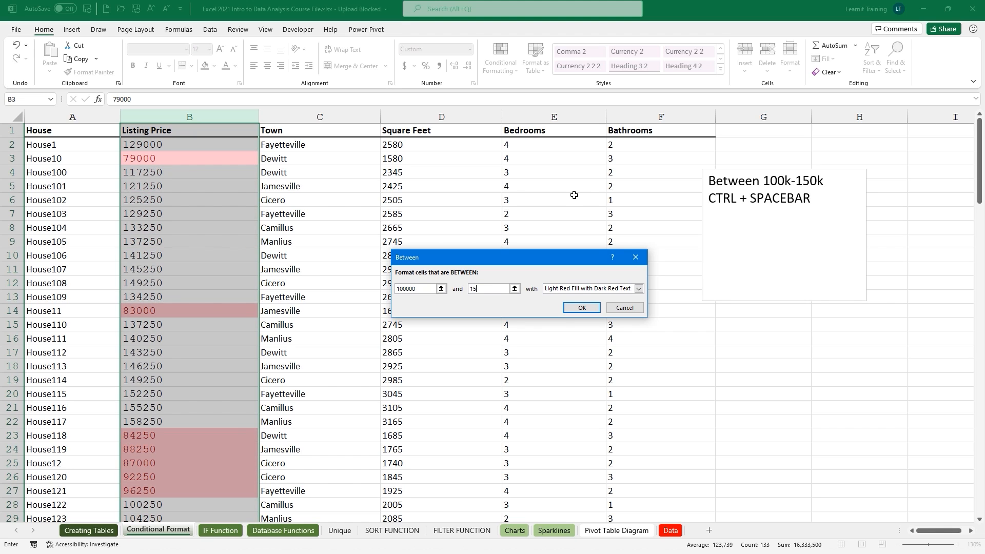
text(0000)
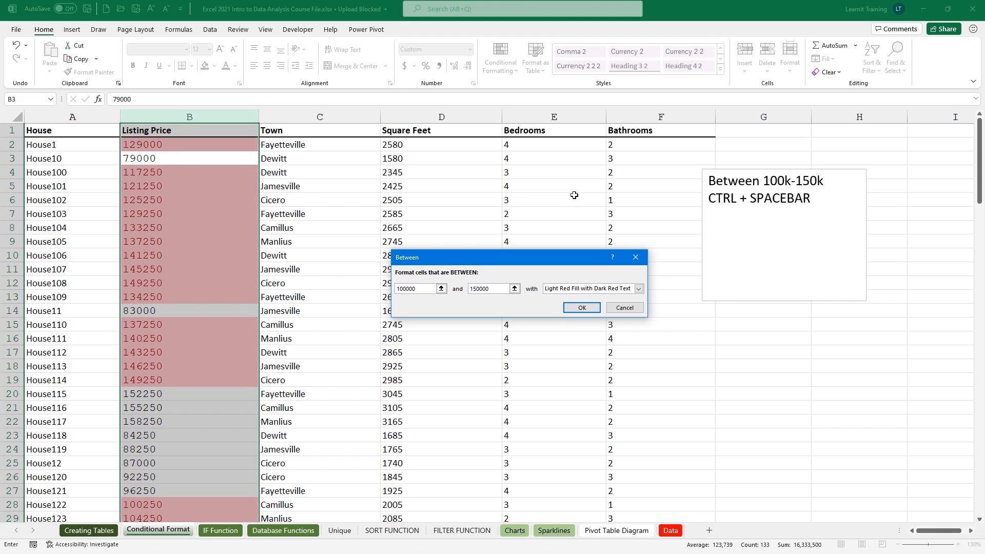
key(Tab)
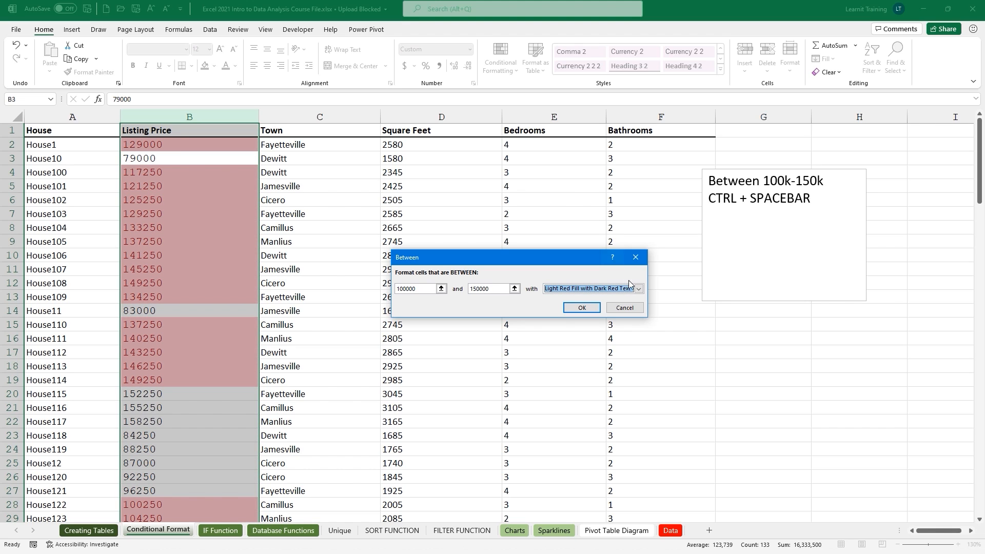
click(636, 290)
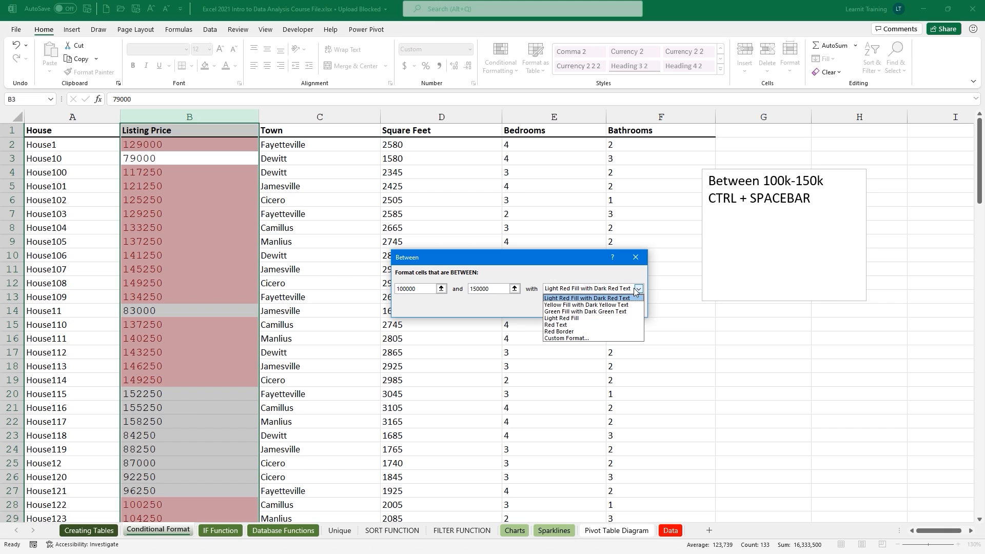
click(611, 312)
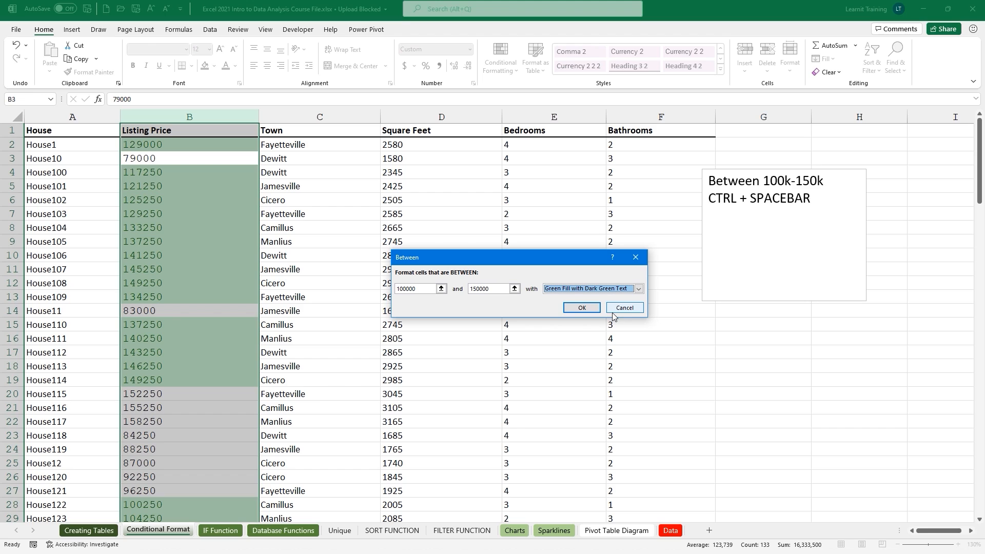
click(589, 310)
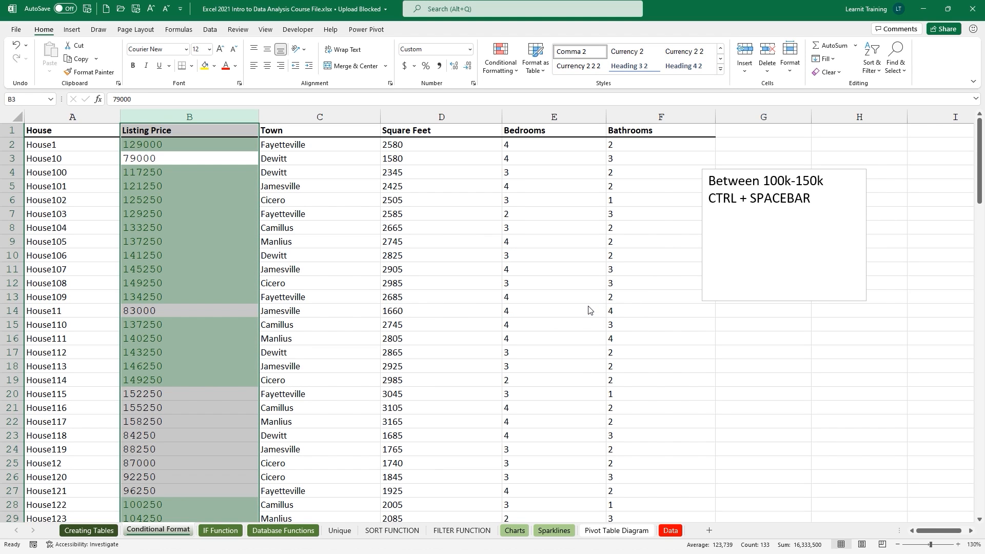
Add a 'Jamesville' line to the notes text box.
click(337, 179)
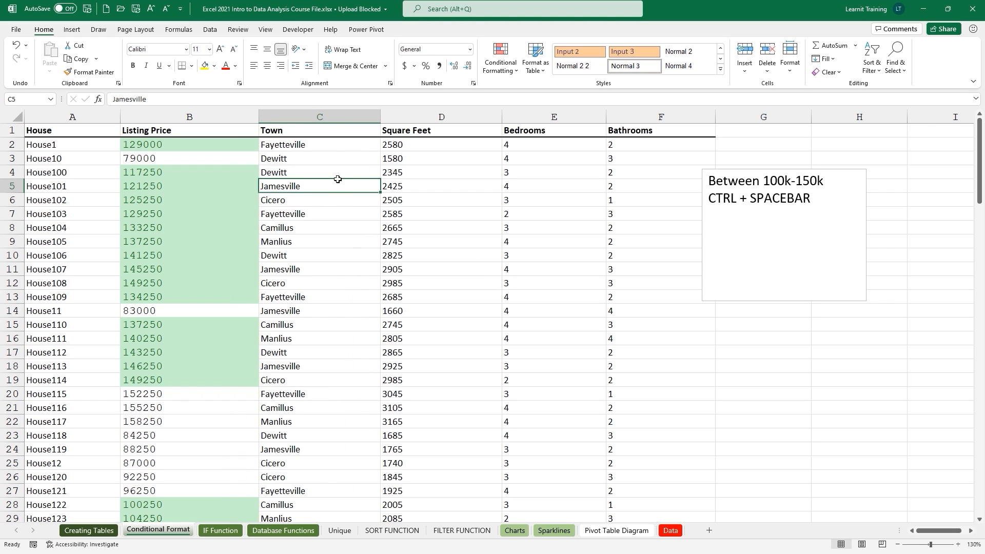
key(ctrl+space)
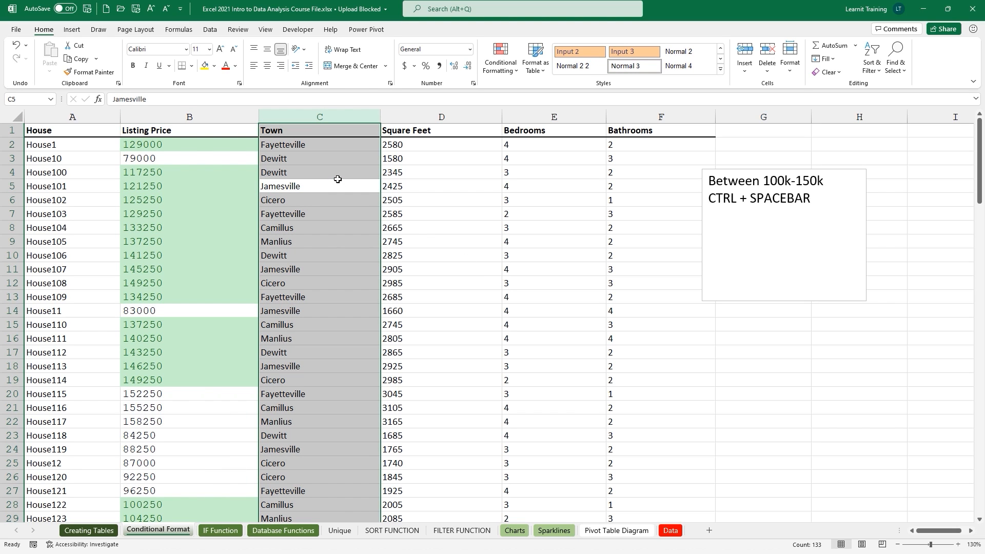
click(812, 197)
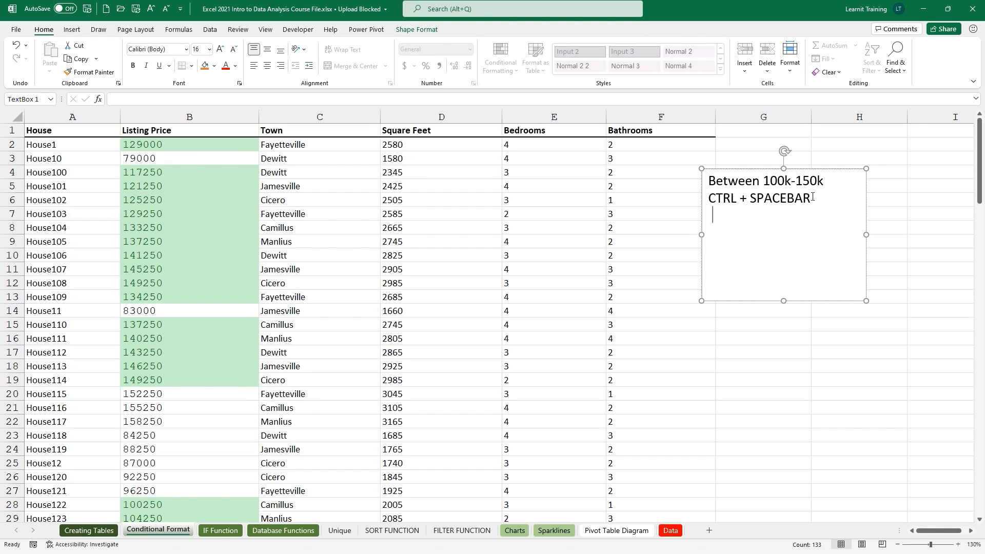
key(BackSpace)
key(Return)
text(Jamesville)
drag(773, 236, 712, 249)
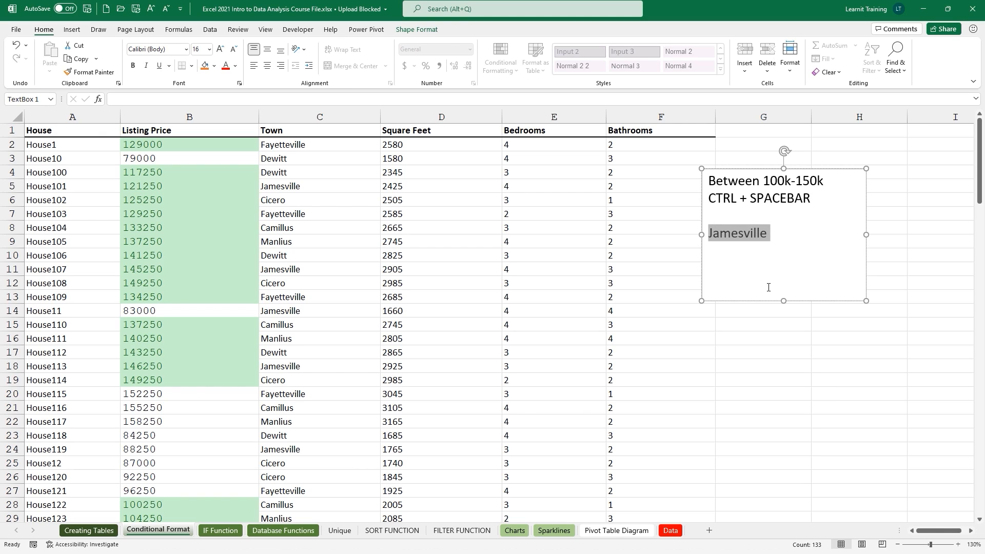
click(339, 217)
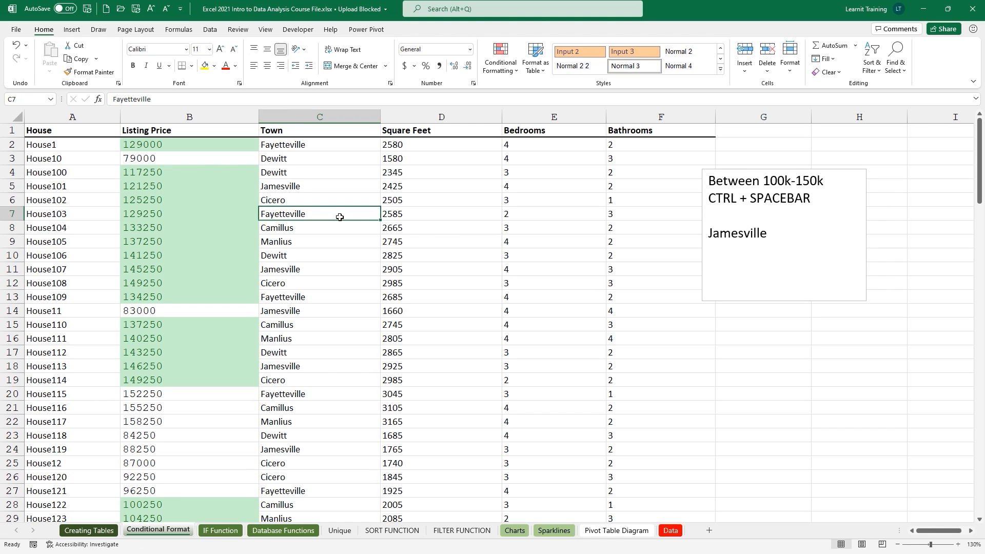
Add an Equal To 'Jamesville' rule on the Town column with Green Fill with Dark Green Text.
click(330, 187)
key(ctrl+space)
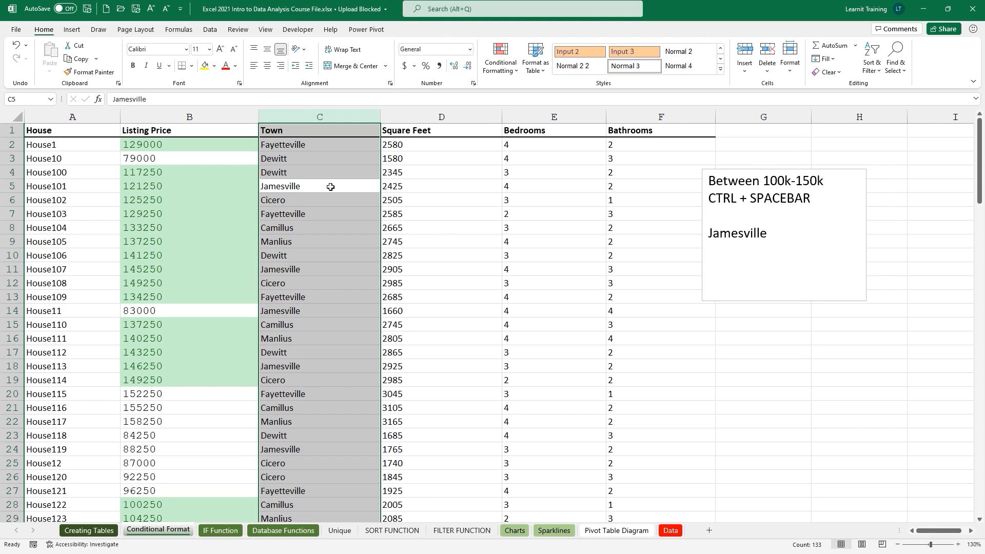
click(500, 60)
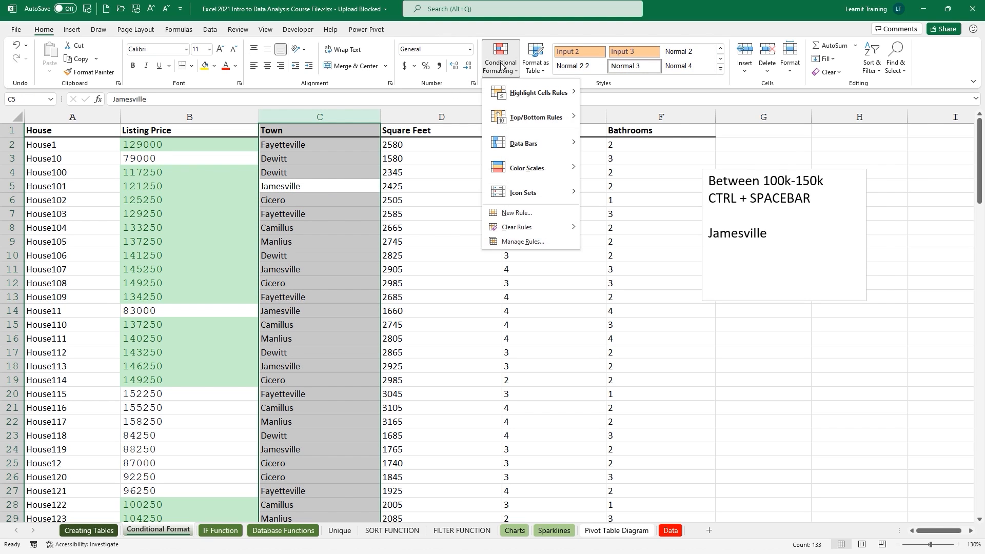
mouse_move(532, 93)
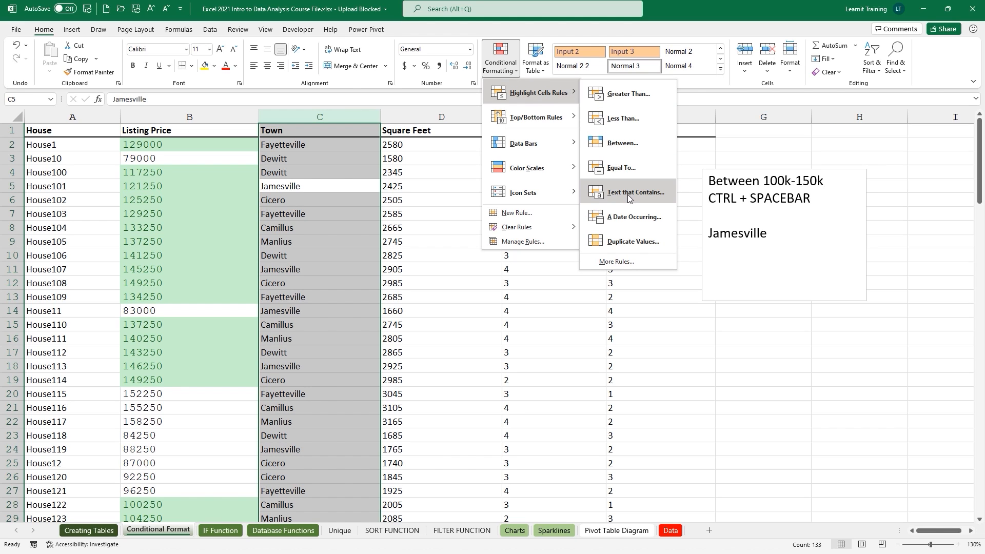
click(615, 167)
text(Jamesville)
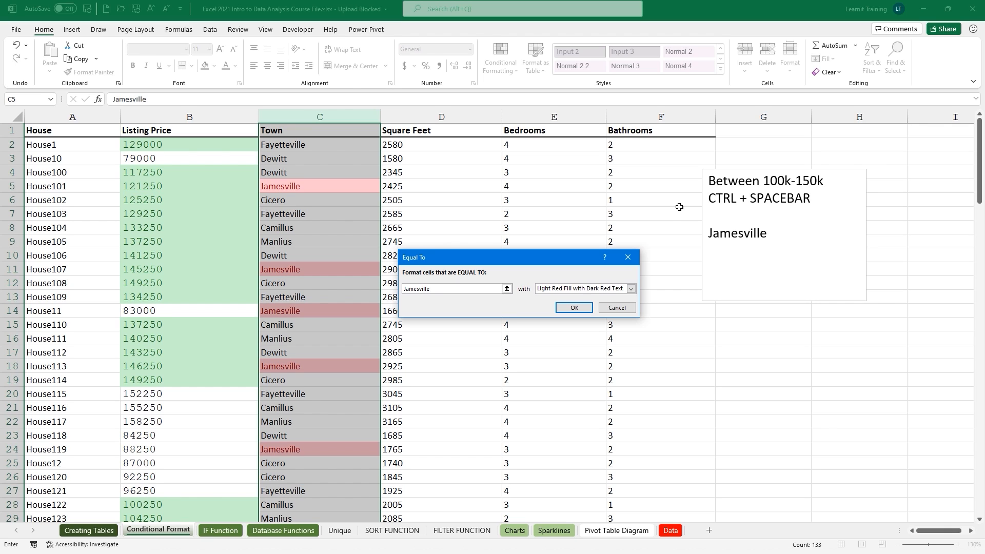
click(632, 289)
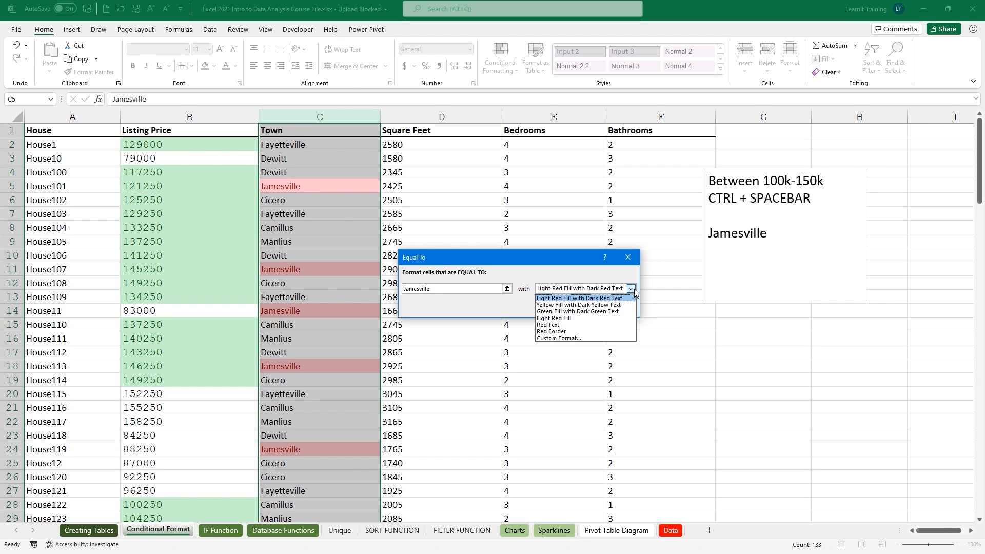
click(606, 311)
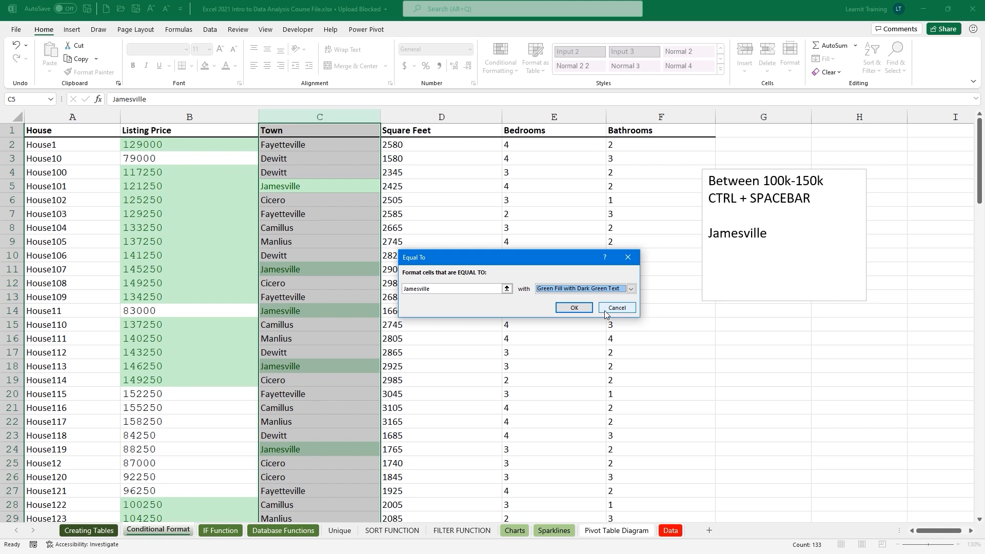
click(574, 310)
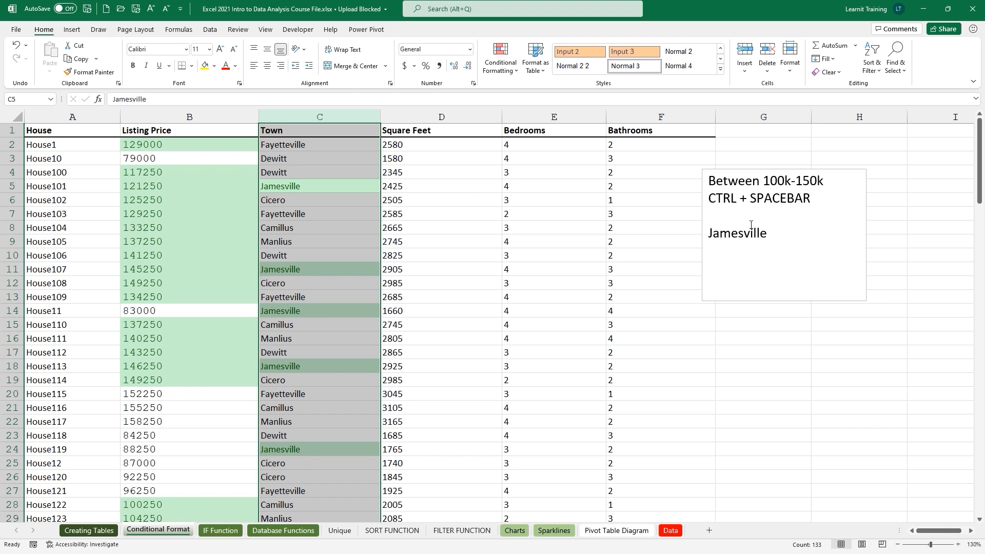
Add the lines 'Green: above 2000' and 'Yellow: 100-1999' to the notes box.
click(768, 230)
key(Return)
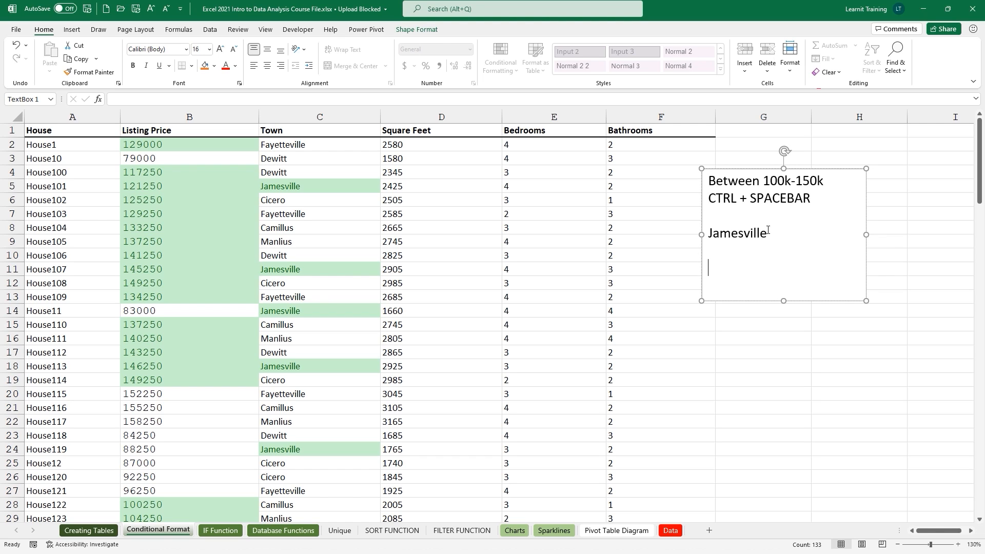
text(Green: above 2000)
key(Return)
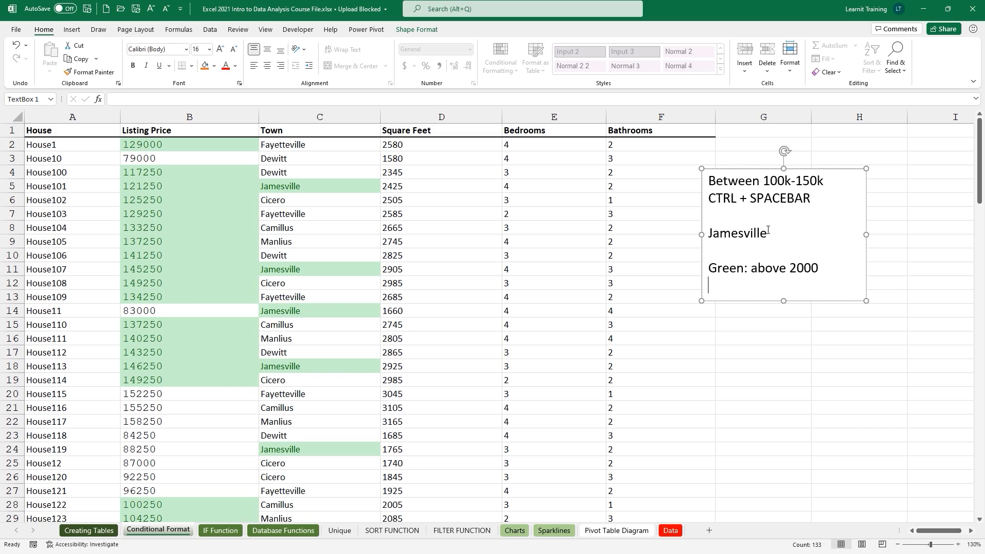
text(Yellow: 100-1999)
Add 'Red 1000 or lower', correct the yellow range to 1000-1999, and enlarge the box.
key(Return)
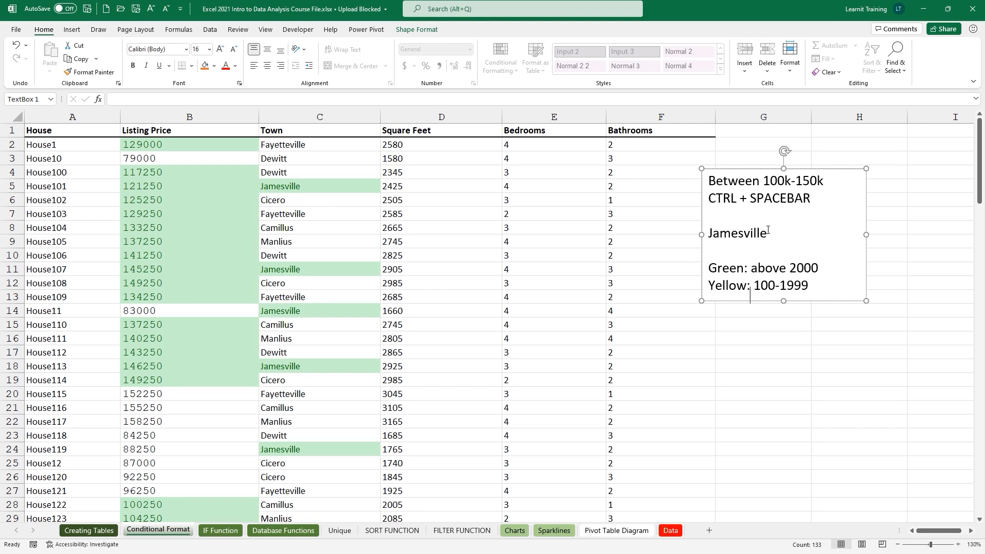
text(Red)
click(775, 286)
text(0)
drag(784, 301, 784, 328)
click(773, 312)
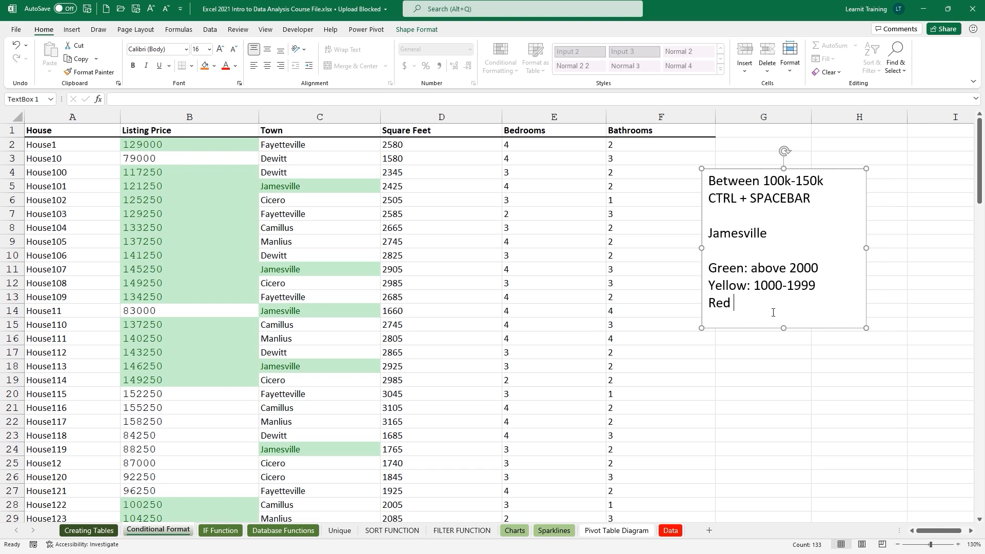
text(1000 or lower)
click(433, 116)
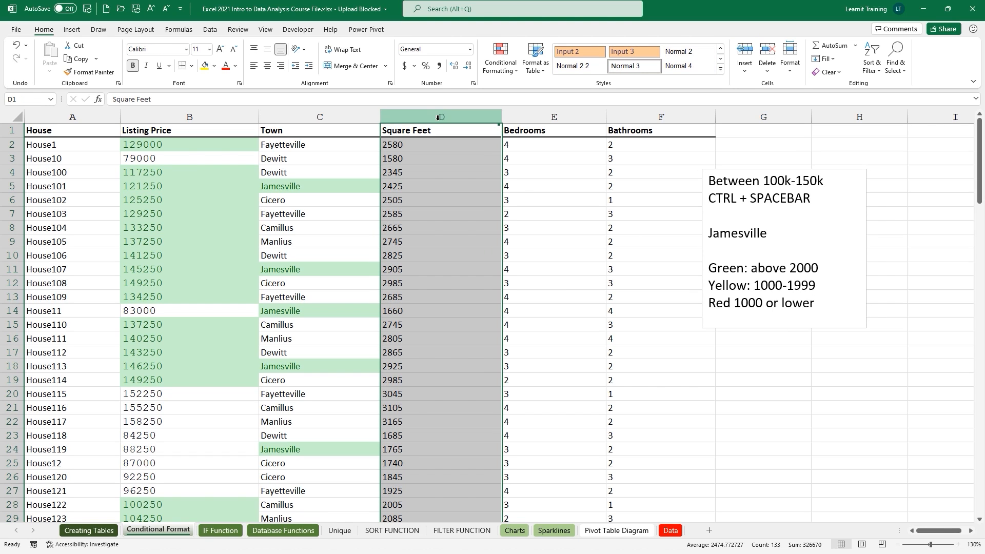
Apply the Green - Yellow - Red Color Scale to the selected Square Feet column.
click(501, 61)
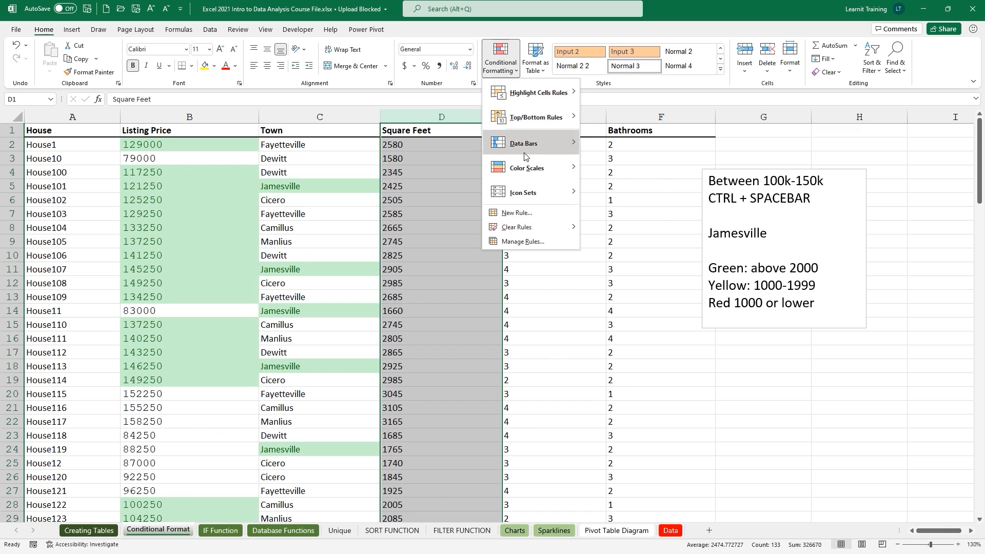
mouse_move(531, 170)
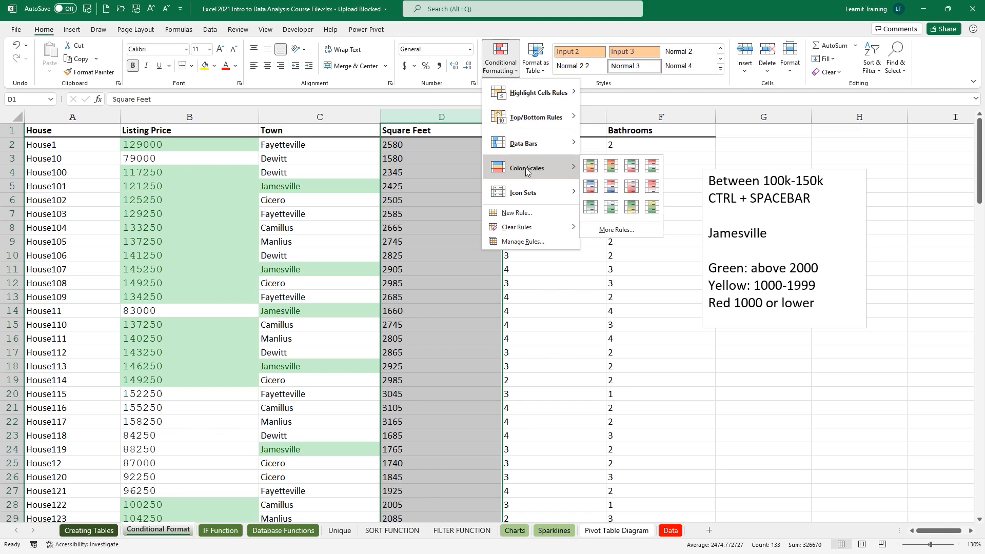
click(589, 165)
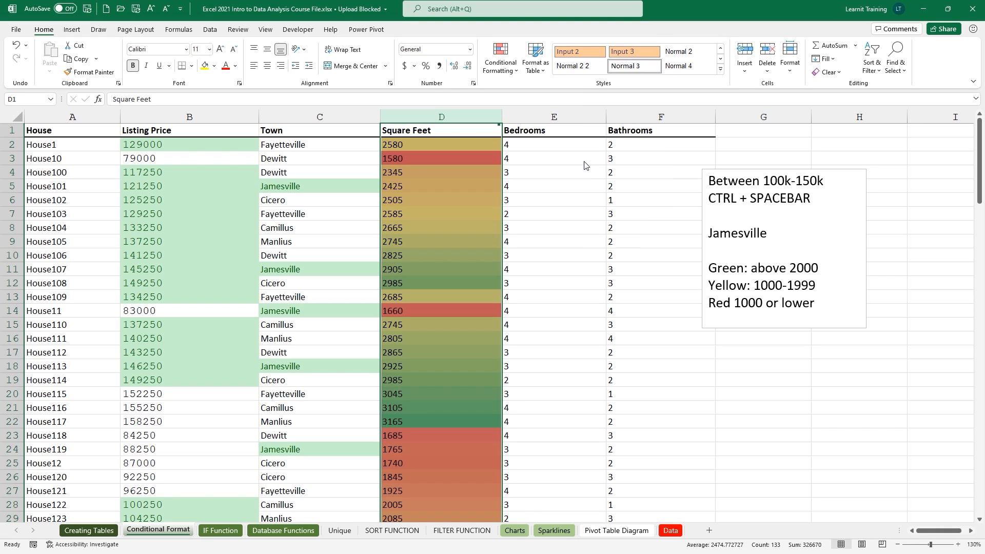
Review the 2000, 1000-1999 and 1000 thresholds in the notes, then reselect the Square Feet column.
click(789, 272)
drag(789, 271, 818, 269)
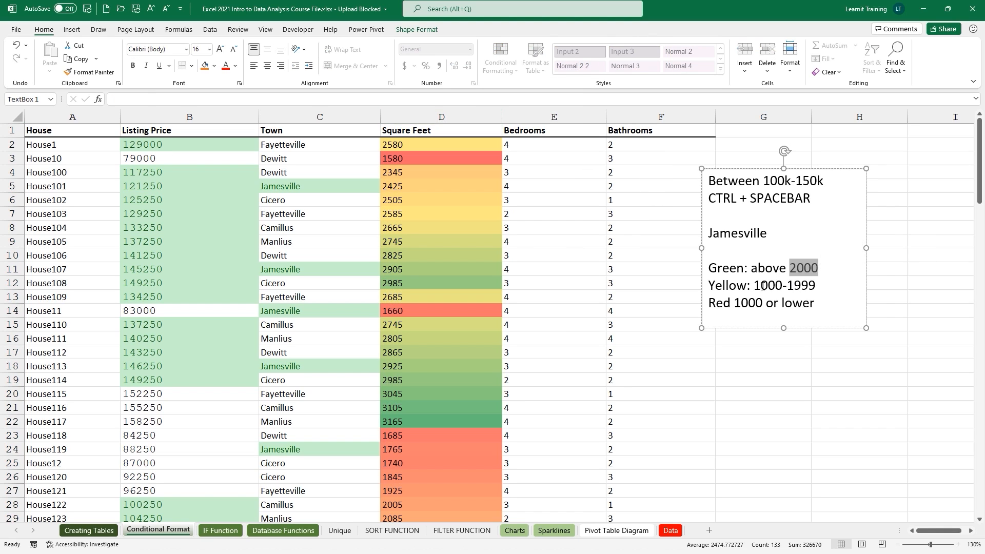
drag(753, 285, 816, 285)
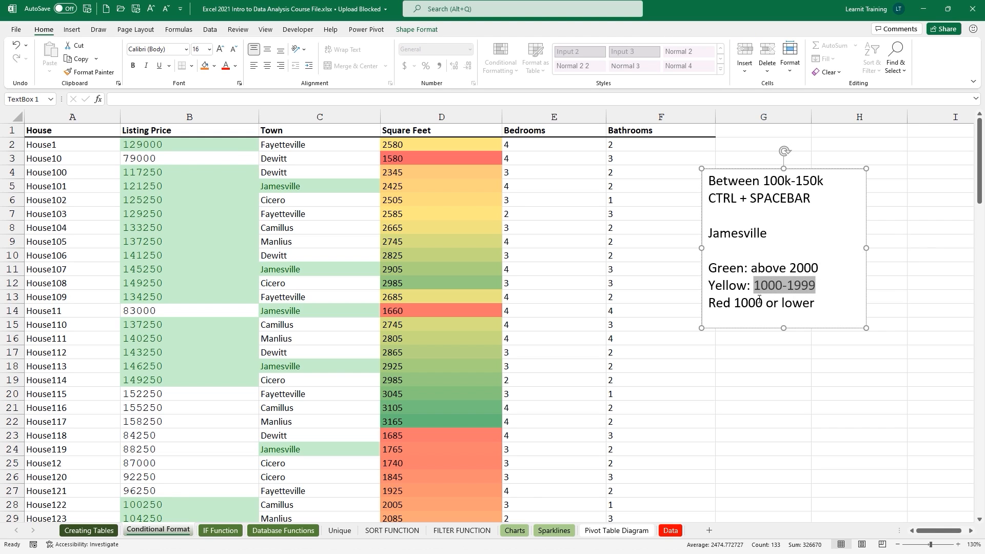
drag(737, 304, 765, 303)
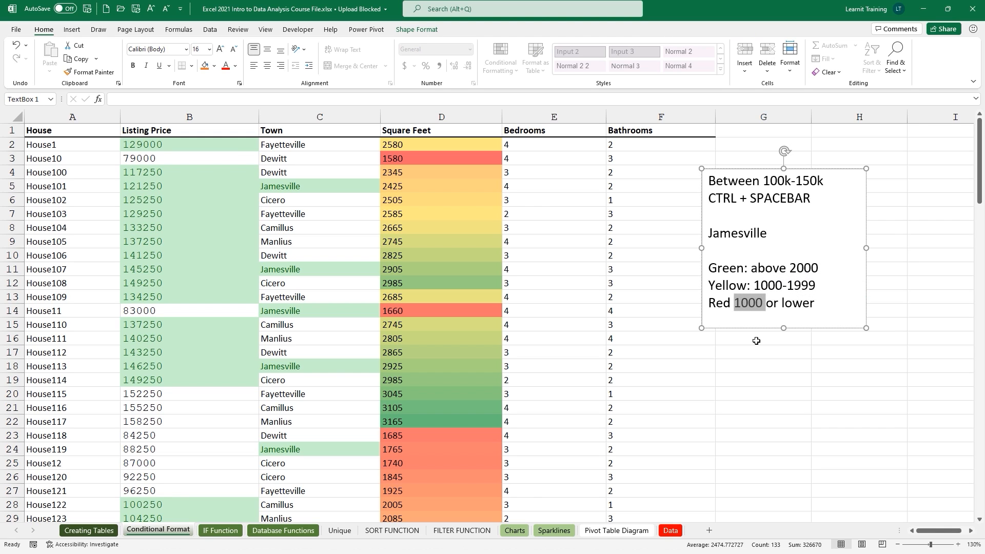
click(433, 119)
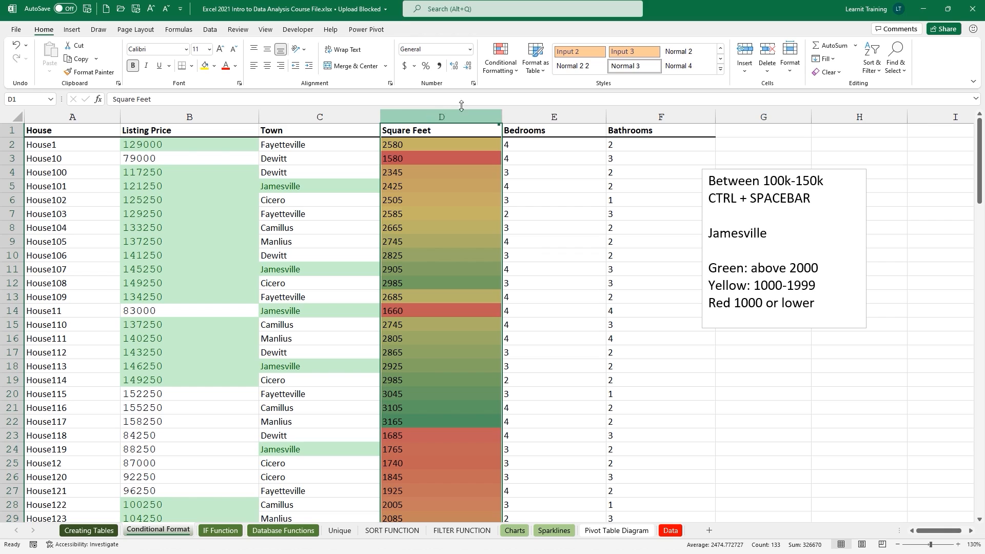
click(499, 70)
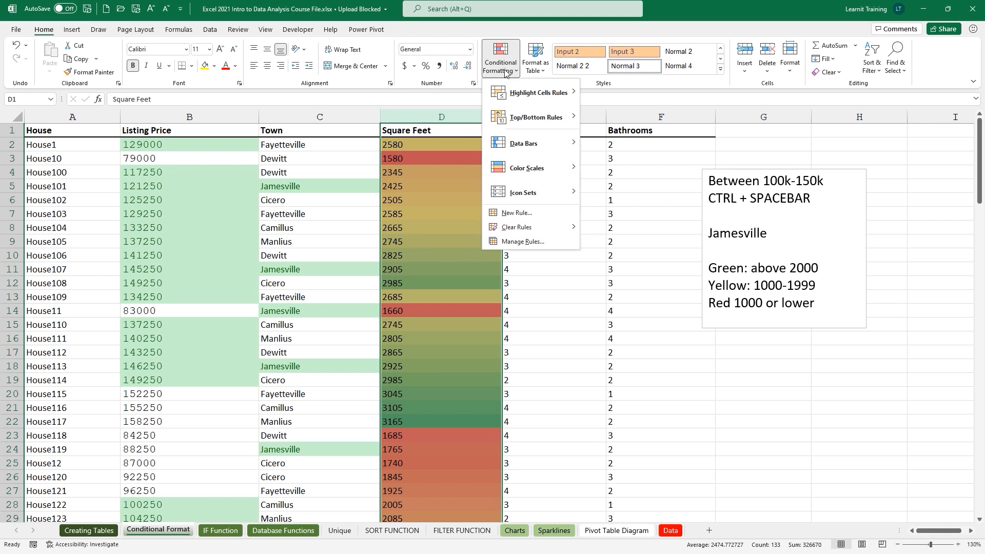
Edit the colour scale rule and set its minimum to the number 1000.
click(549, 241)
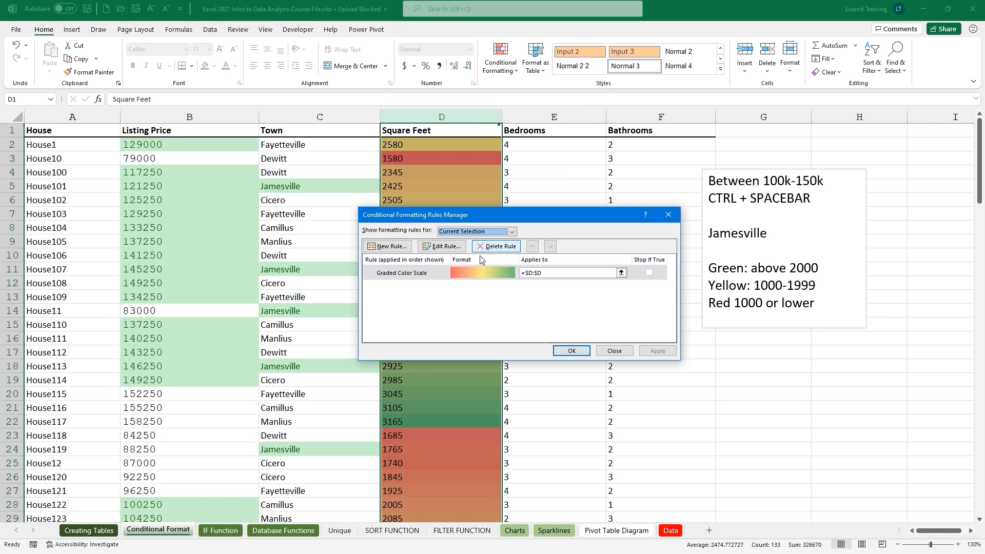
click(452, 247)
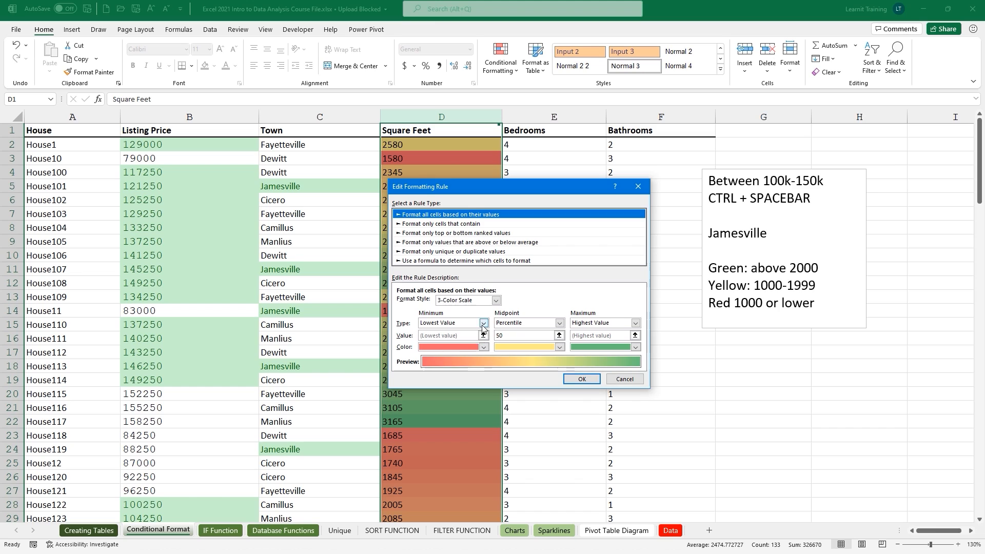
click(483, 323)
click(465, 339)
click(465, 336)
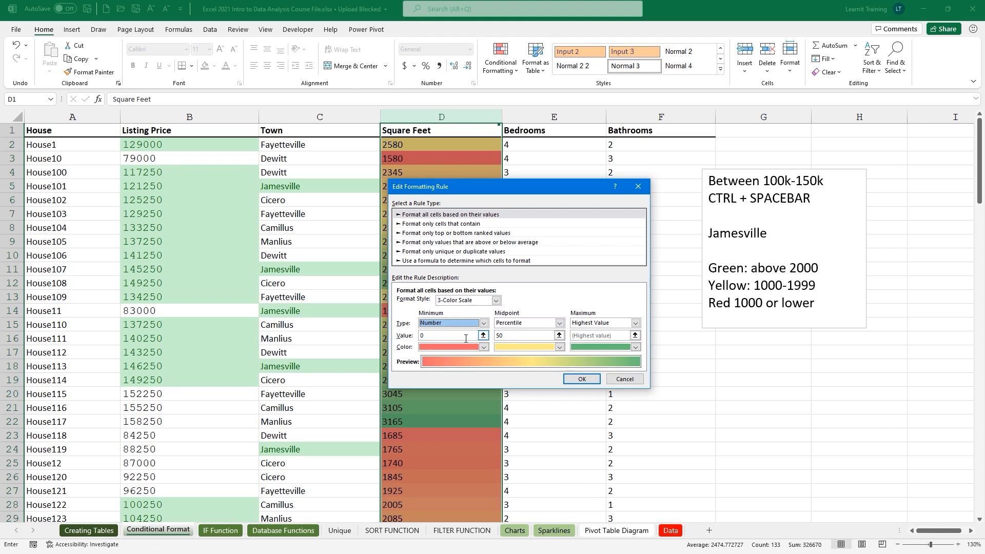
key(BackSpace)
text(1000)
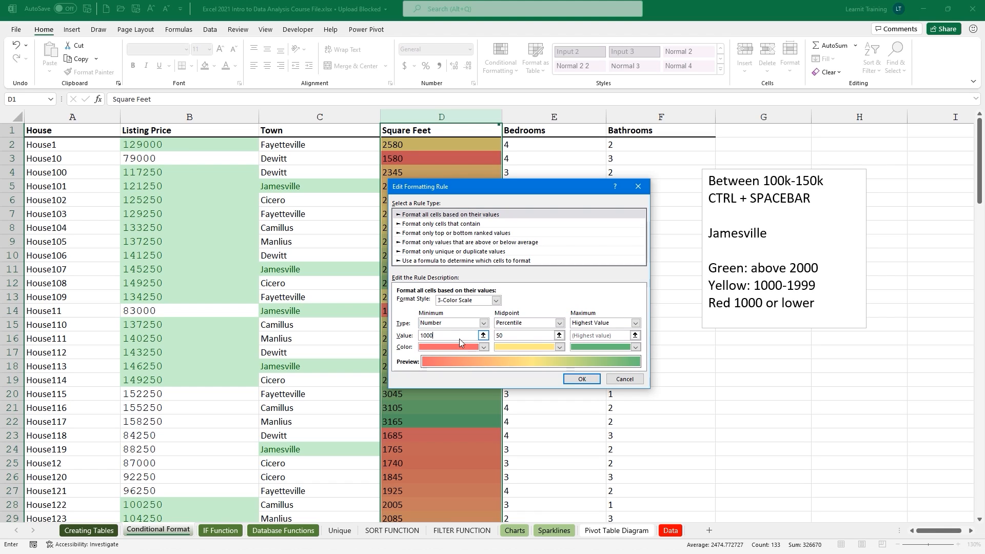
Set the colour scale midpoint to number 1001 and maximum to number 2000.
click(560, 322)
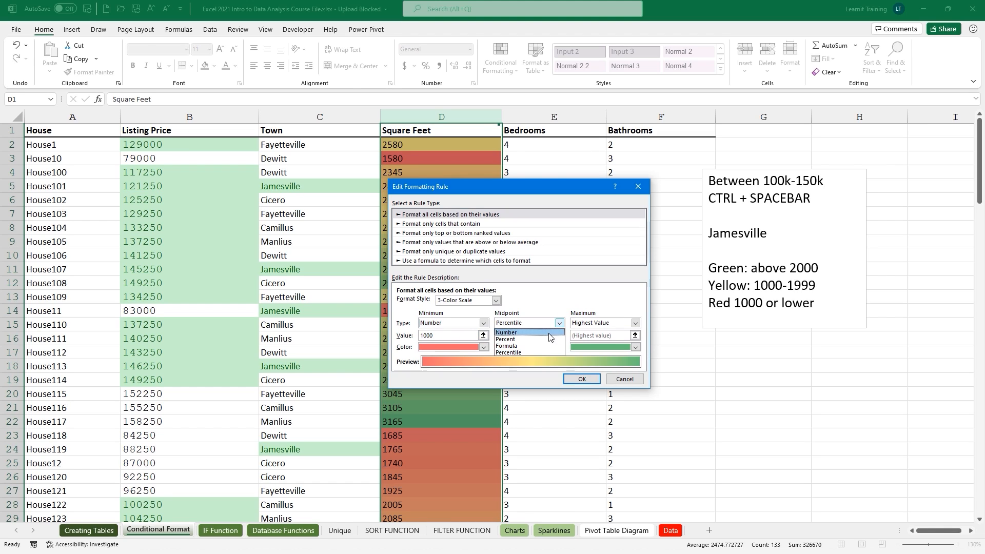
click(541, 332)
click(540, 335)
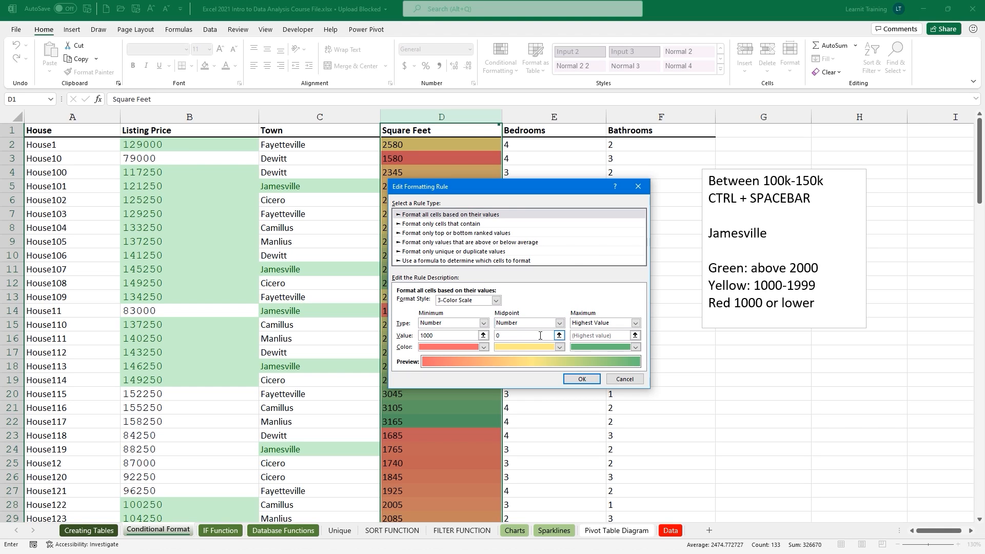
key(BackSpace)
text(1001)
click(592, 325)
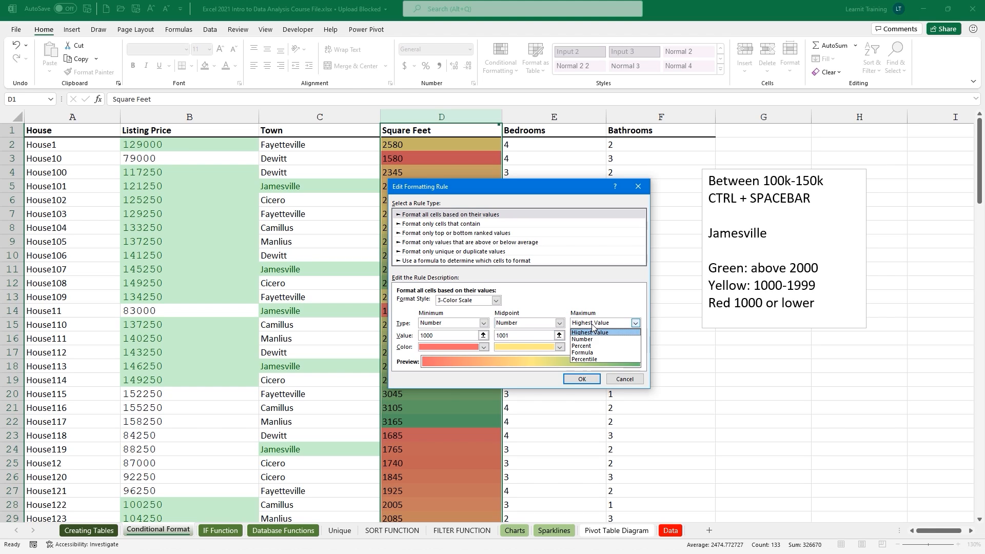
click(587, 339)
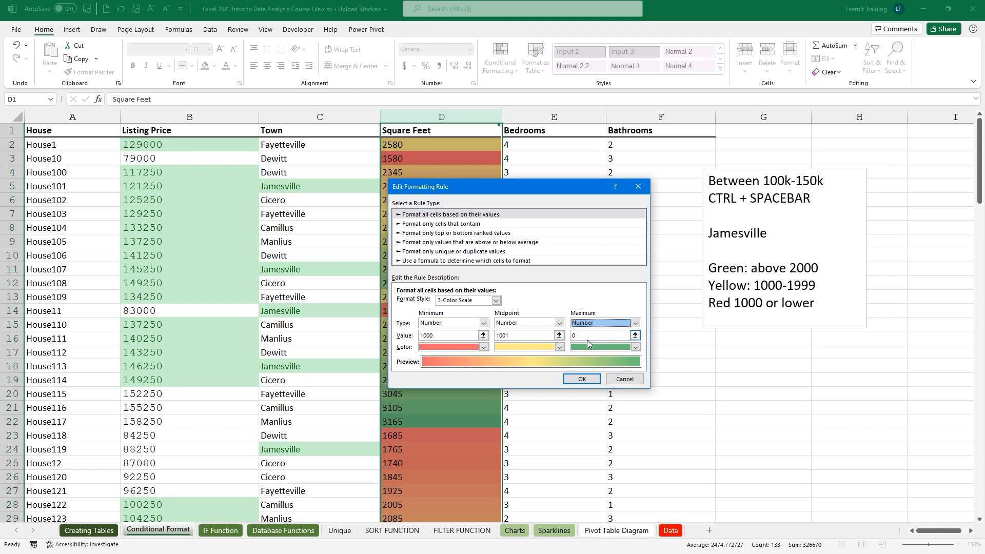
click(585, 337)
key(BackSpace)
text(2000)
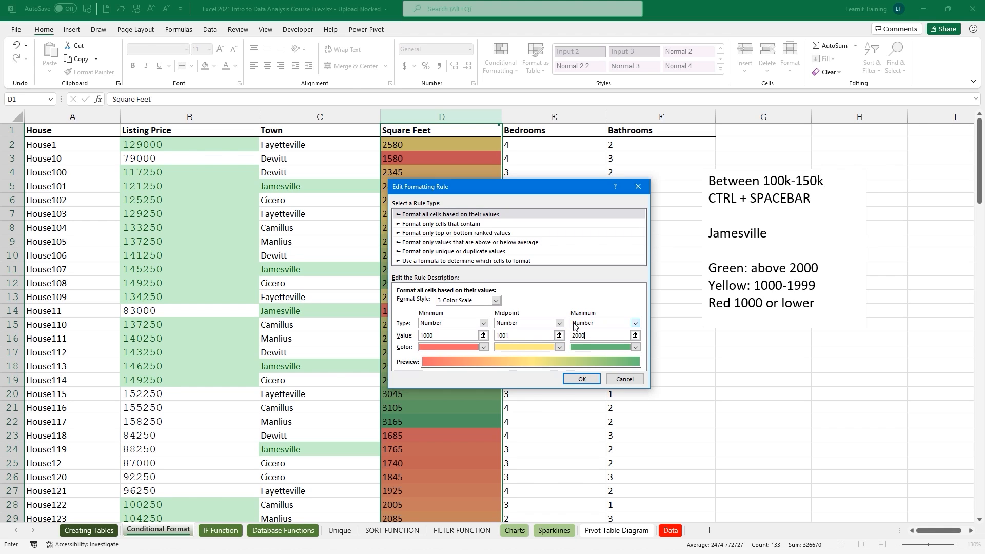
Confirm the 3-color scale rule (1000, 1001, 2000) on Square Feet and review the shaded column.
click(496, 301)
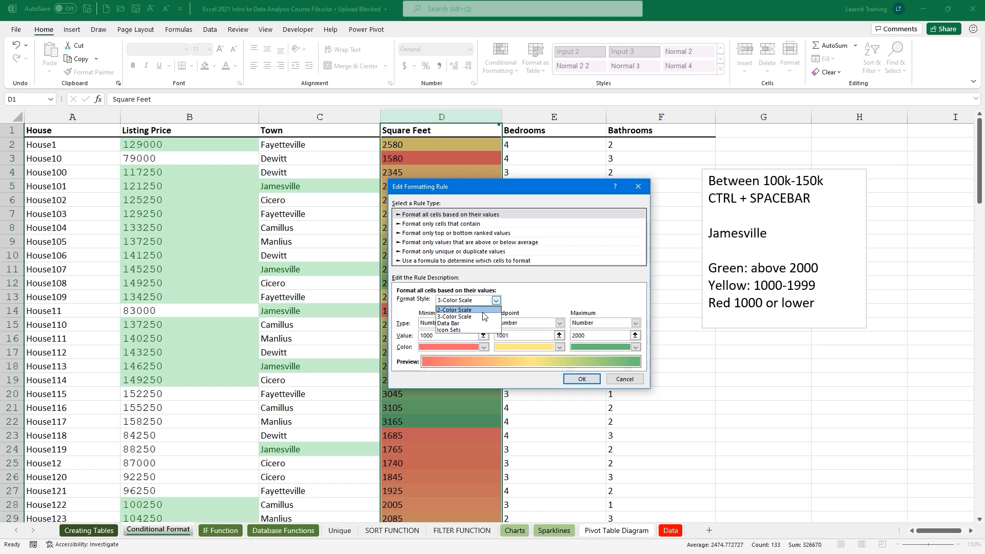
click(483, 316)
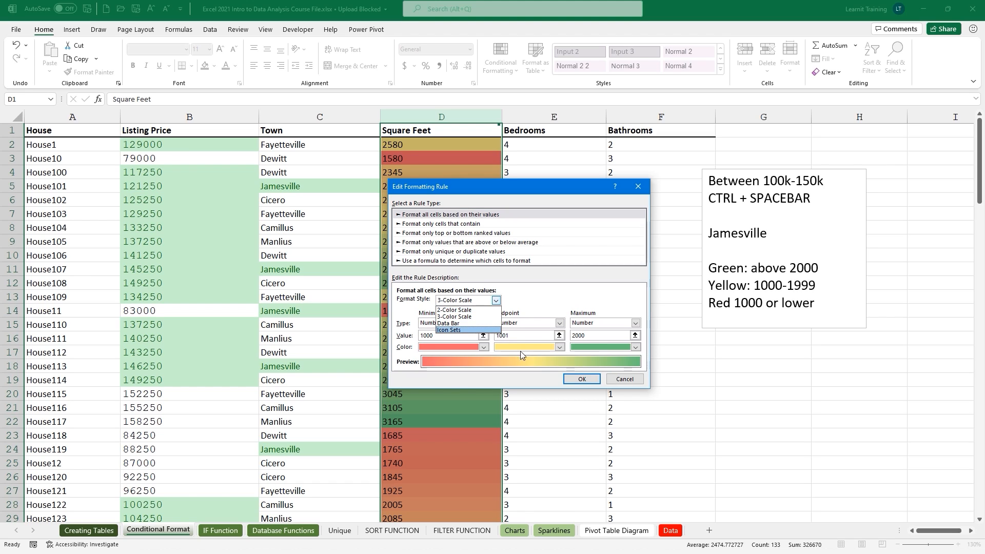
click(577, 379)
click(571, 351)
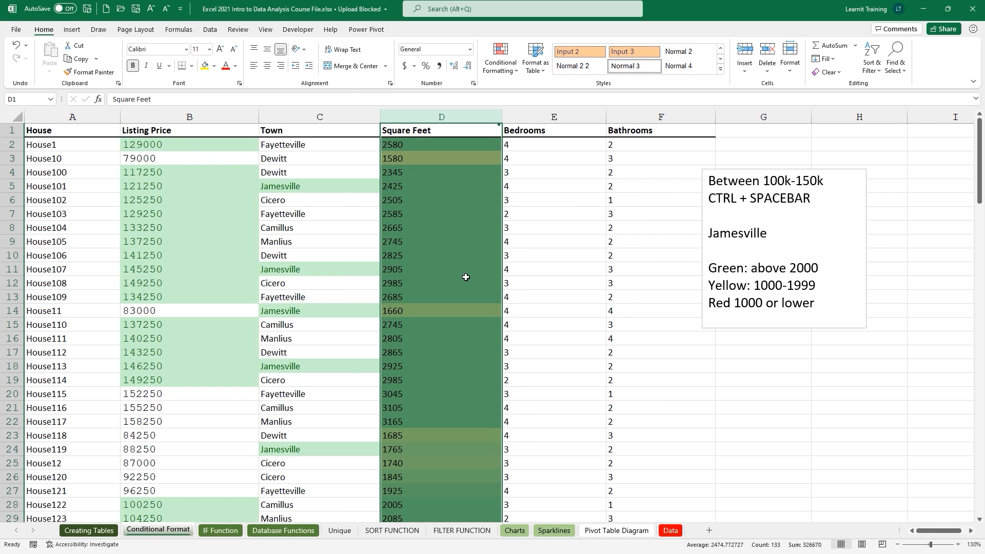
scroll(464, 271, down, 1)
scroll(463, 271, down, 12)
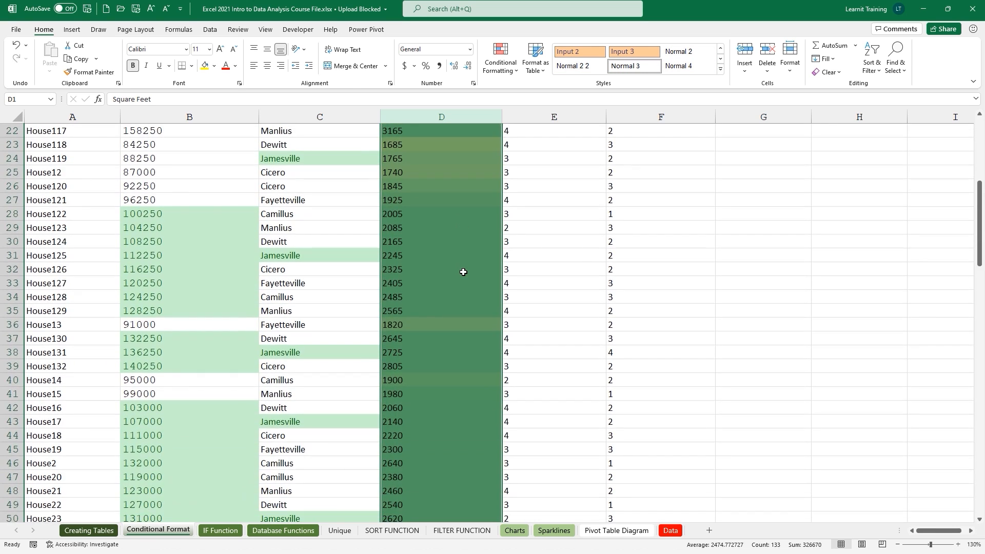
scroll(463, 272, down, 7)
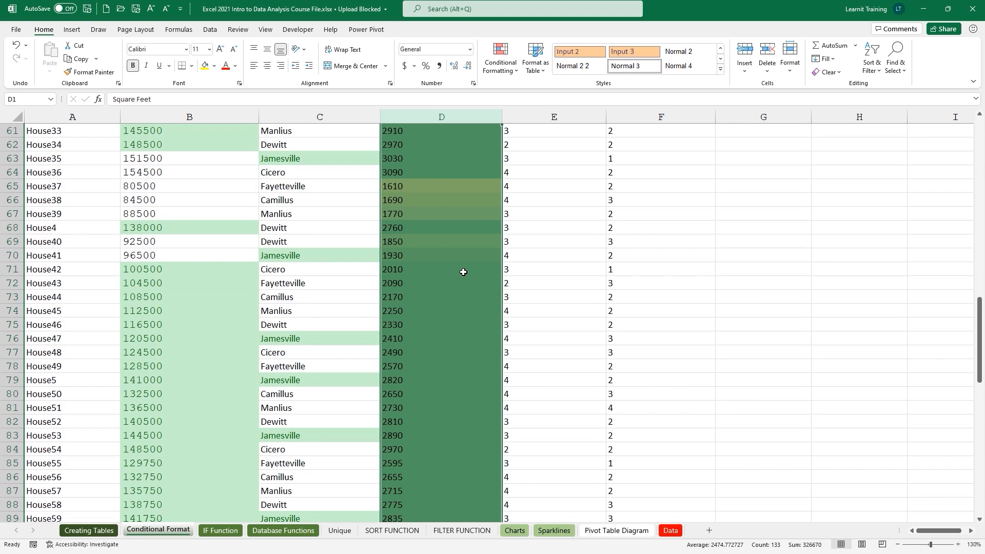
scroll(409, 188, down, 16)
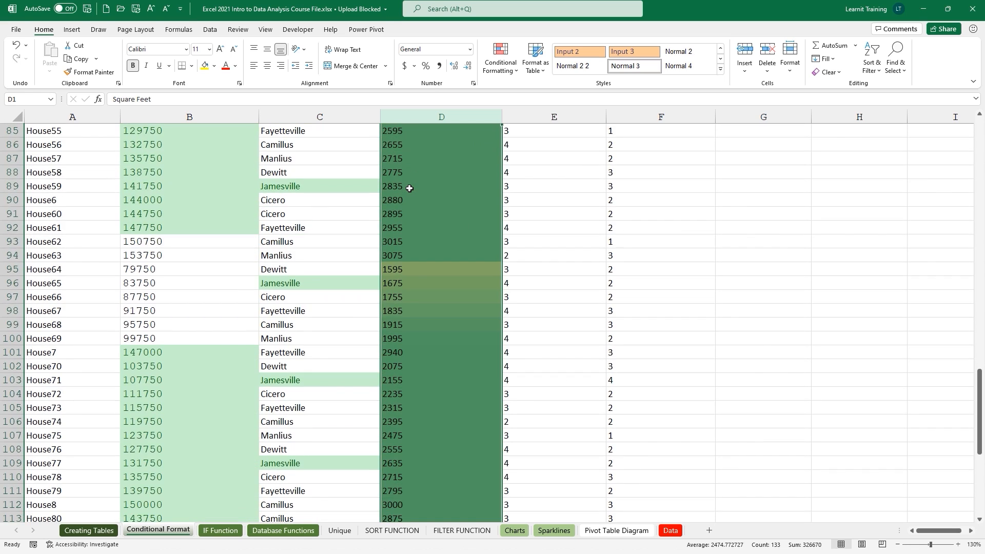
scroll(409, 188, up, 13)
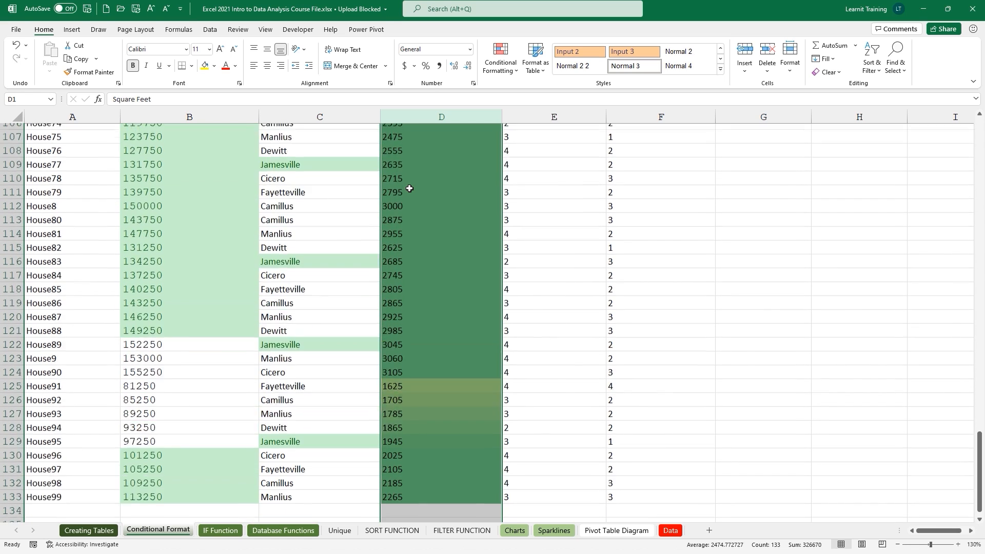
scroll(409, 188, up, 17)
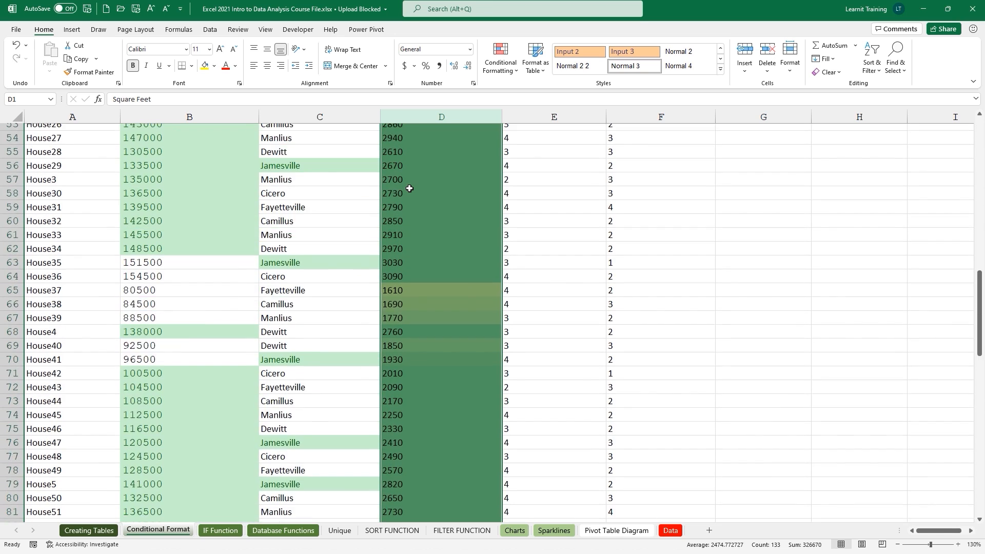
scroll(409, 188, up, 1)
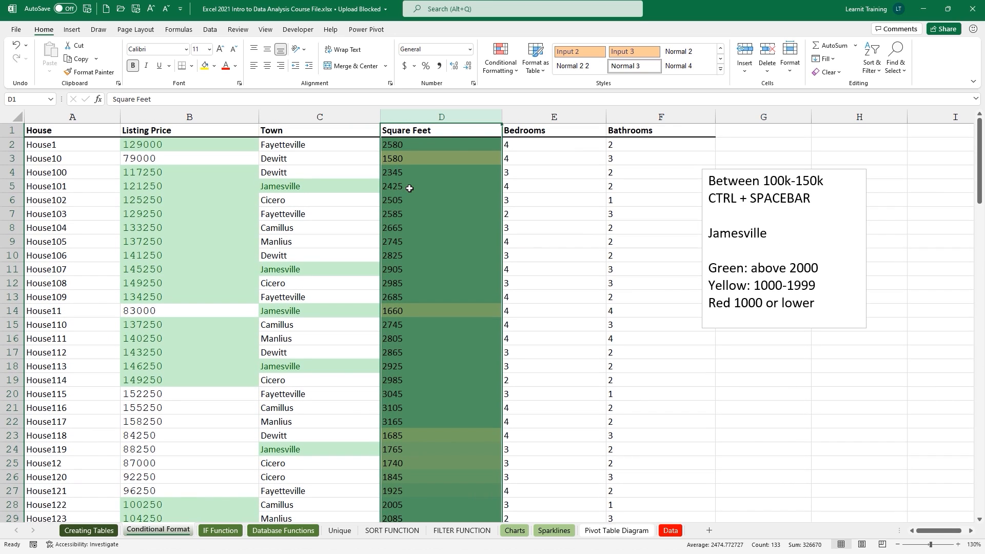
Edit the Square Feet color scale rule to minimum 1700 and midpoint 1800, and apply it.
click(501, 58)
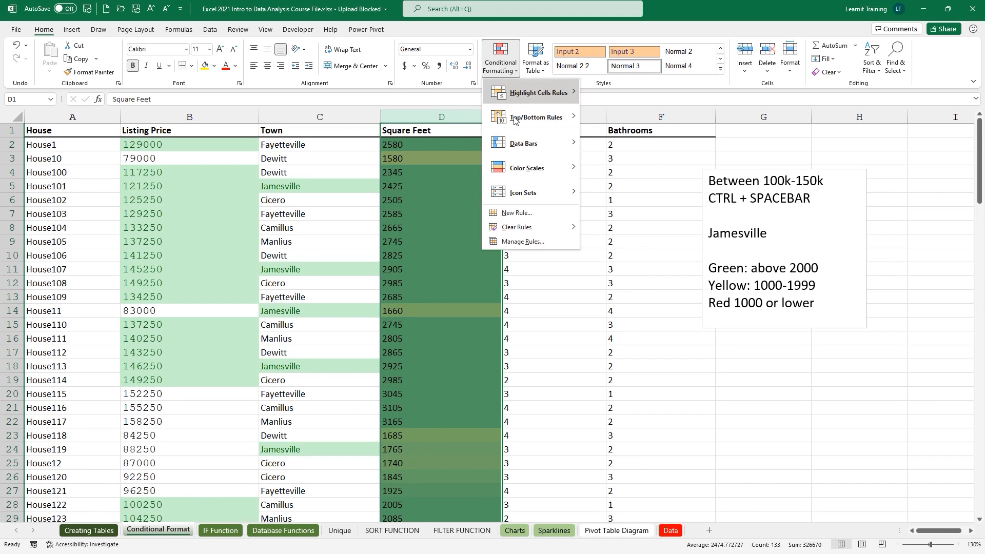
click(519, 242)
click(440, 247)
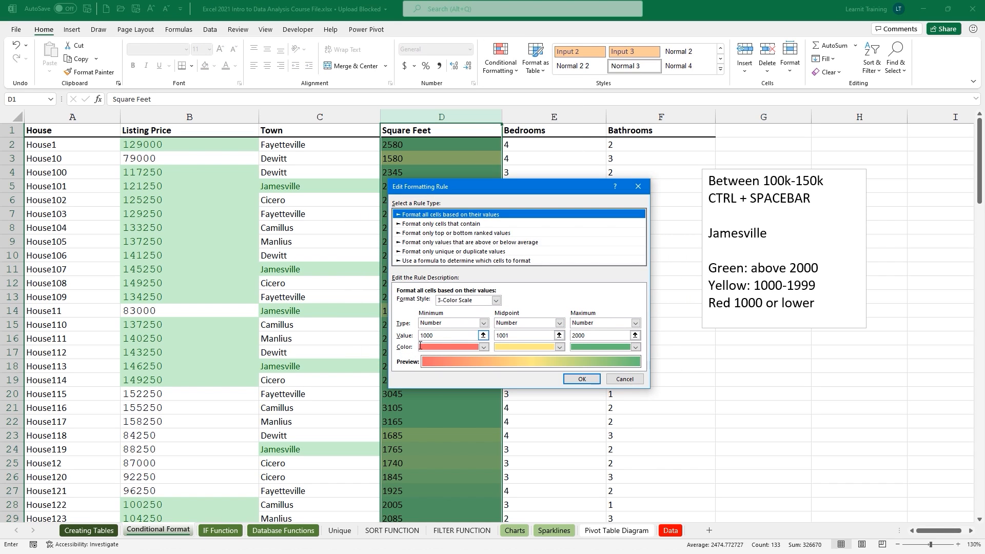
click(433, 336)
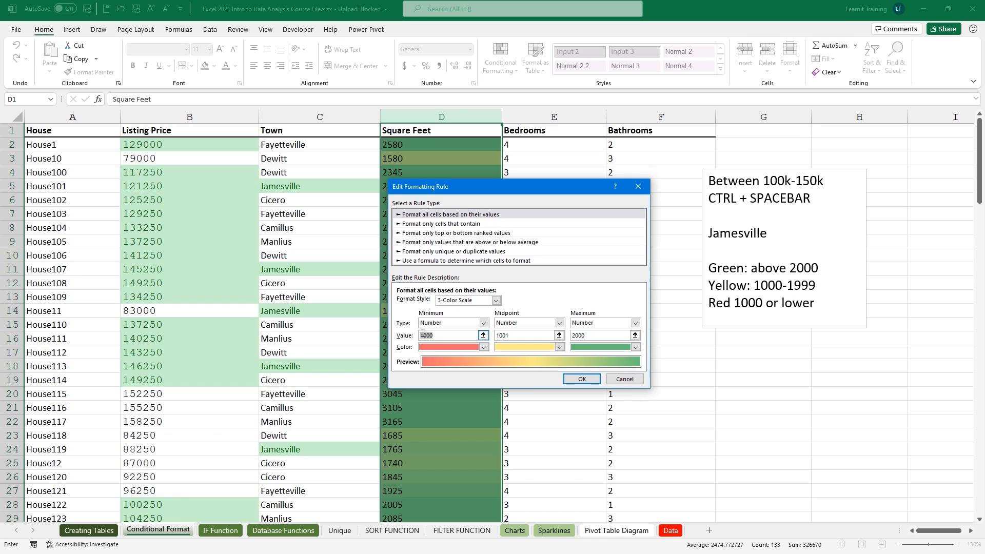
key(BackSpace)
key(BackSpace)
key(BackSpace)
text(700)
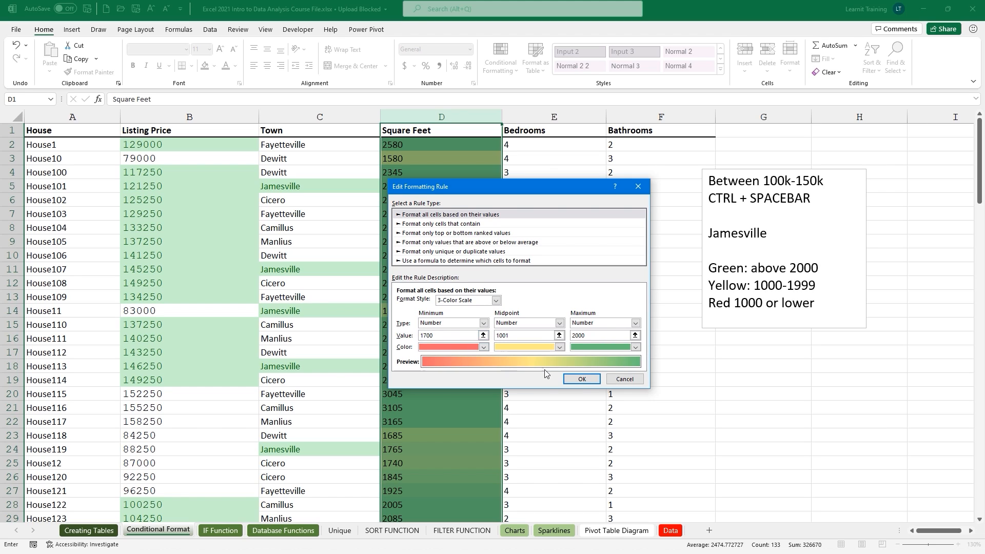
click(584, 380)
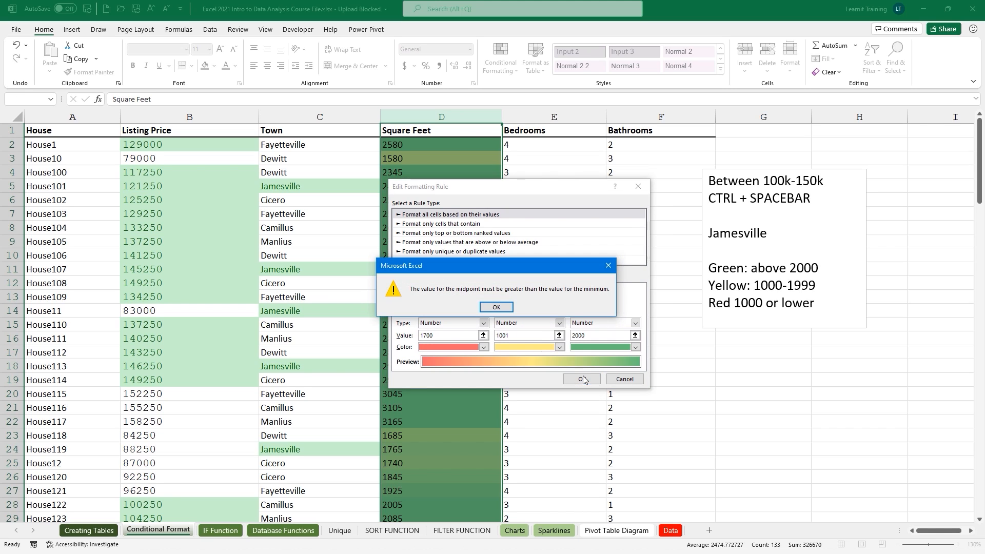
click(495, 306)
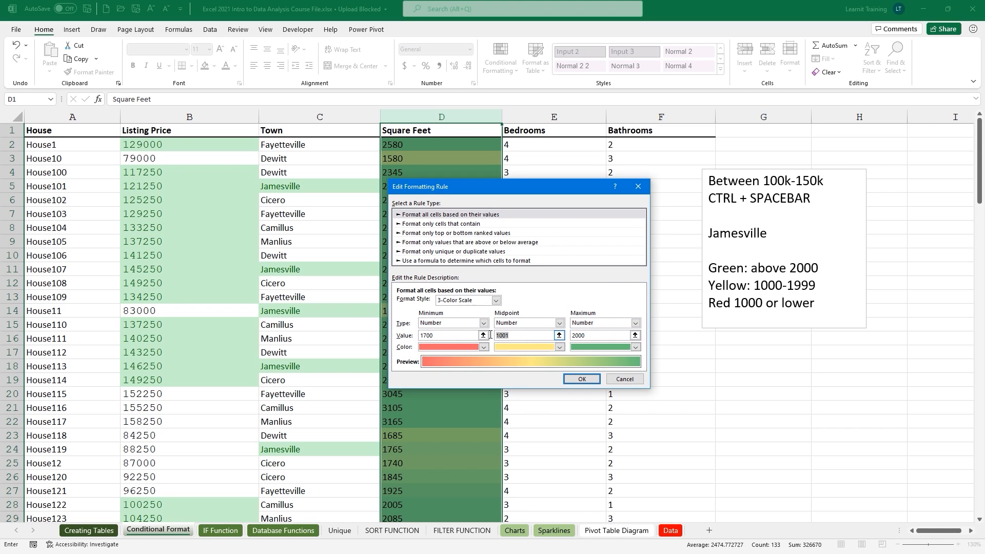
key(BackSpace)
click(581, 379)
click(570, 351)
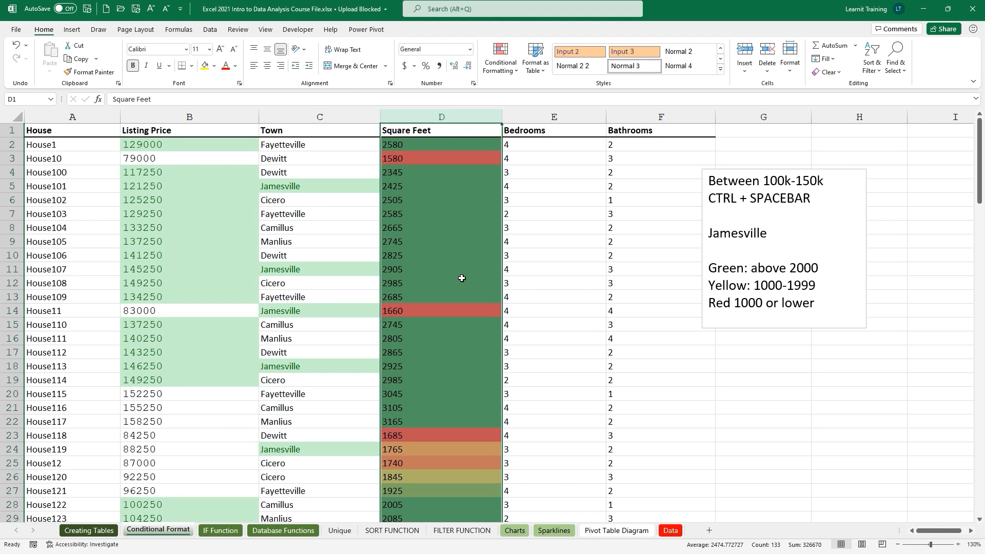
click(581, 115)
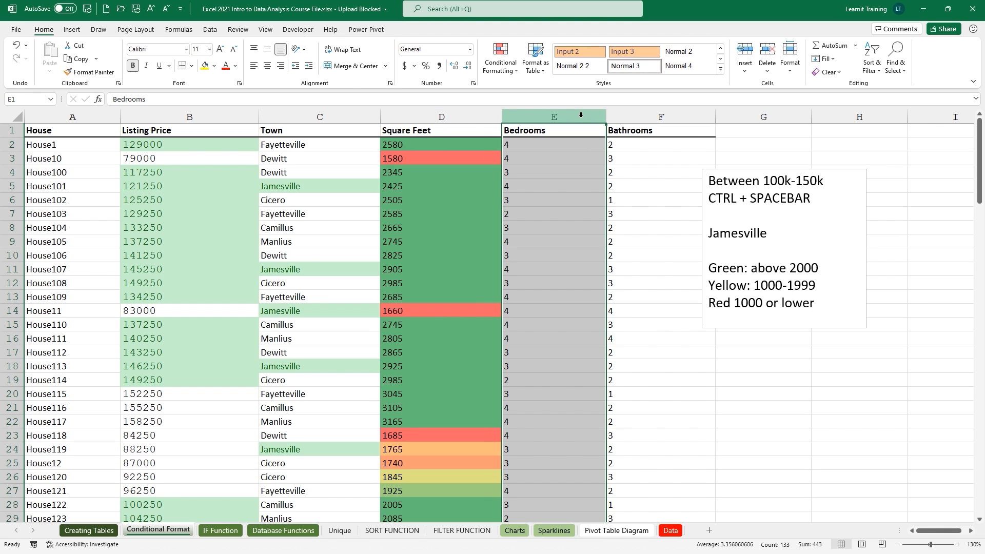
Apply the 5 Boxes icon set to the Bedrooms column.
click(513, 66)
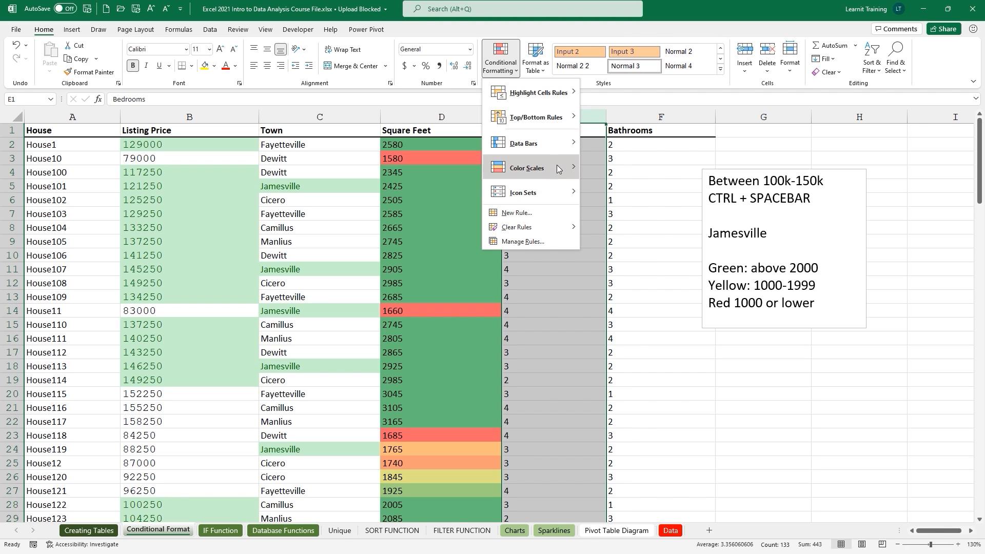
mouse_move(565, 189)
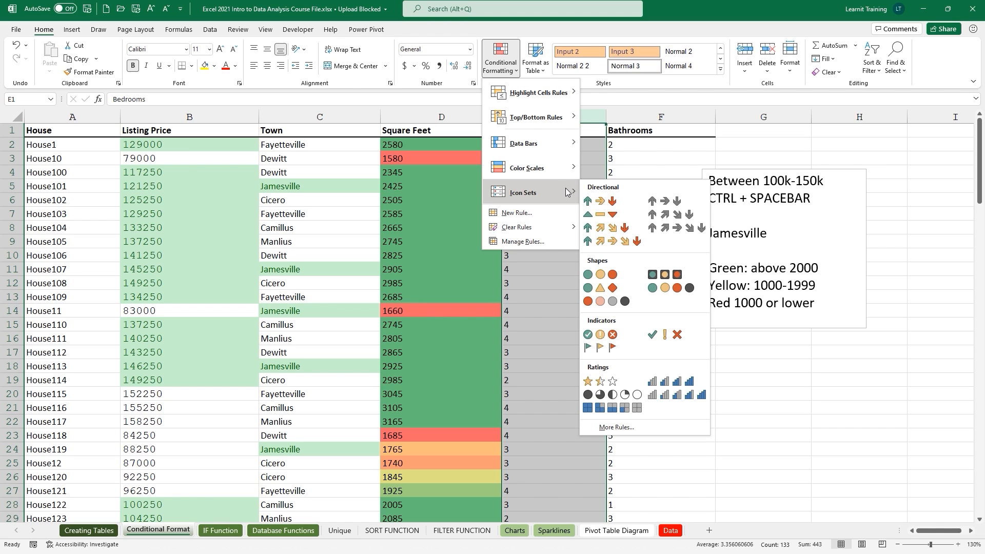
click(636, 407)
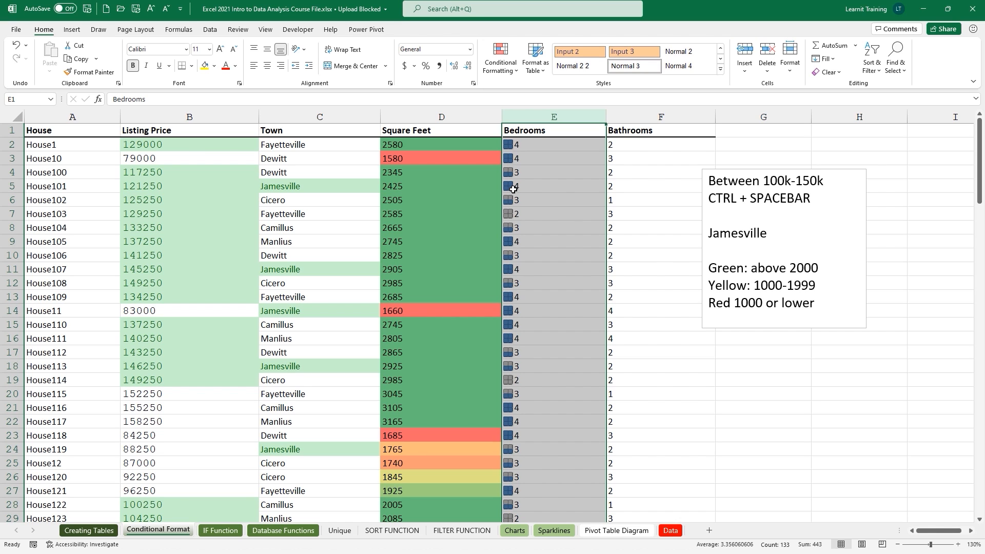
ctrl+scroll(513, 189, up, 2)
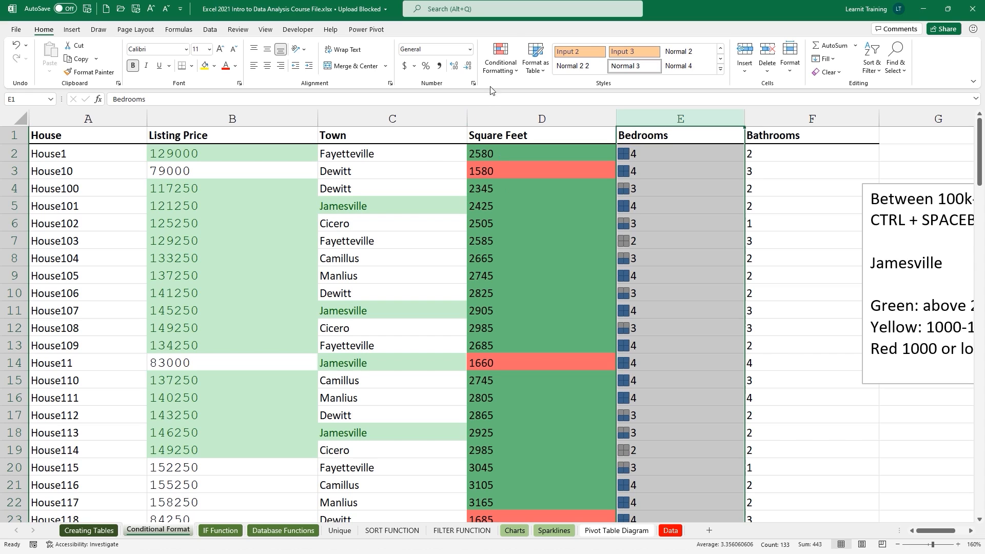
Edit the icon set rule so all four thresholds use type Number.
click(500, 59)
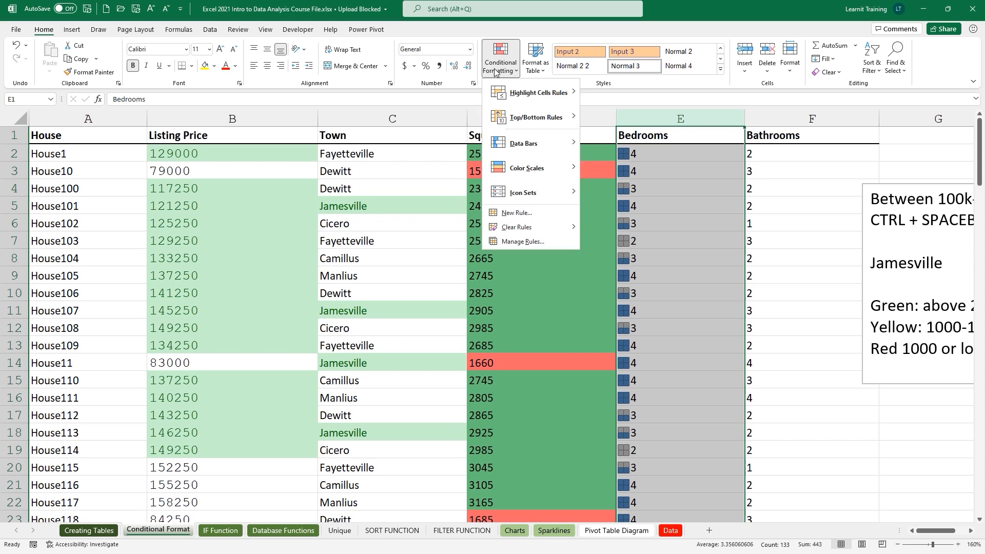
click(559, 242)
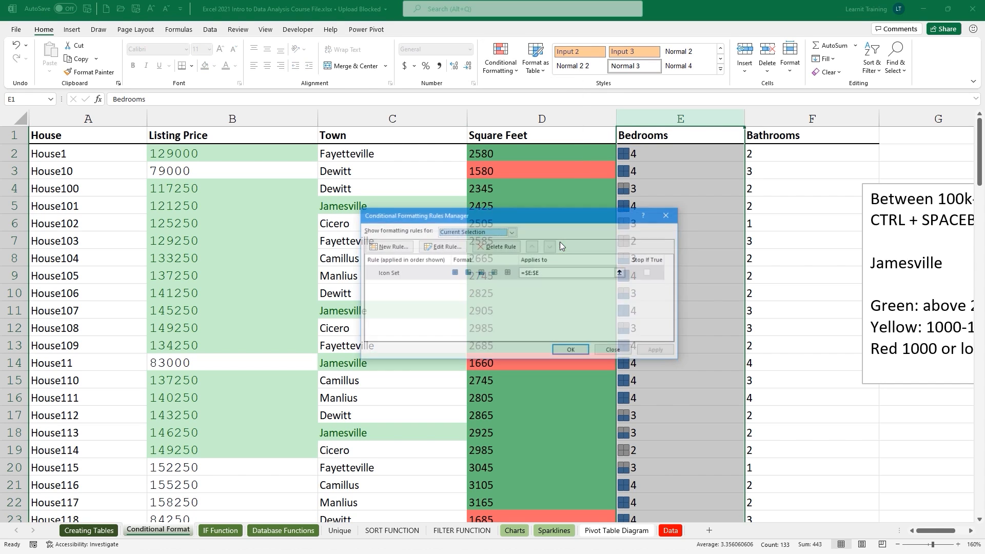
click(456, 247)
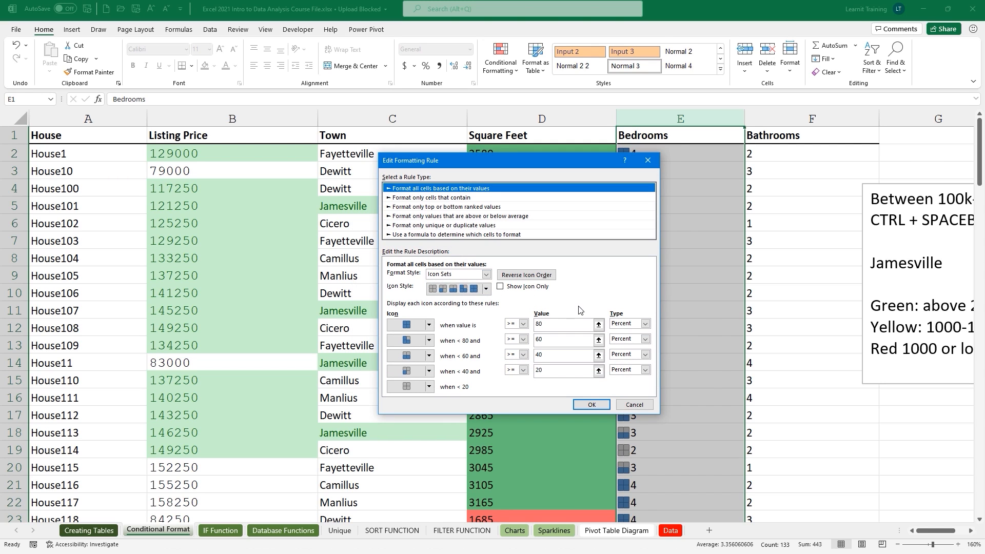
click(645, 324)
click(630, 332)
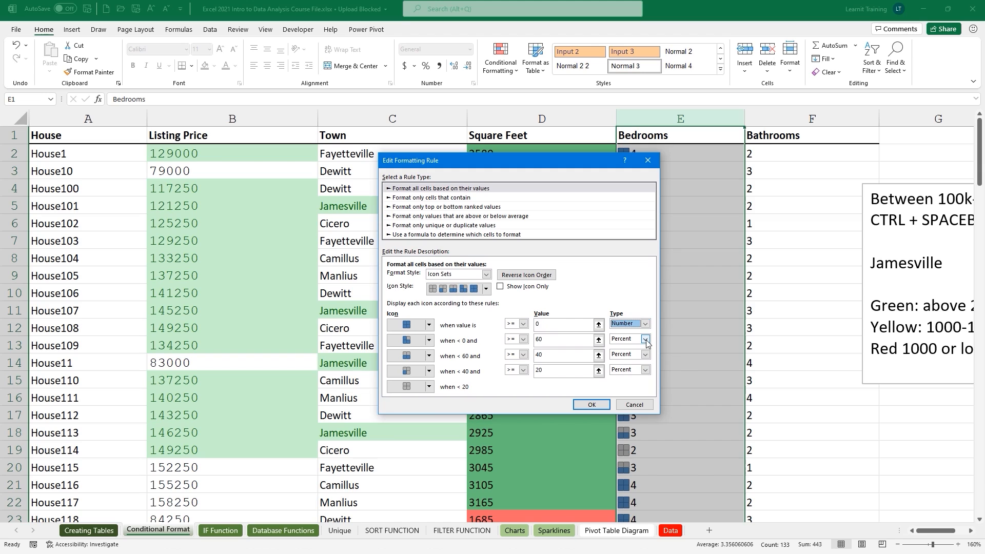
click(645, 339)
click(635, 348)
click(644, 355)
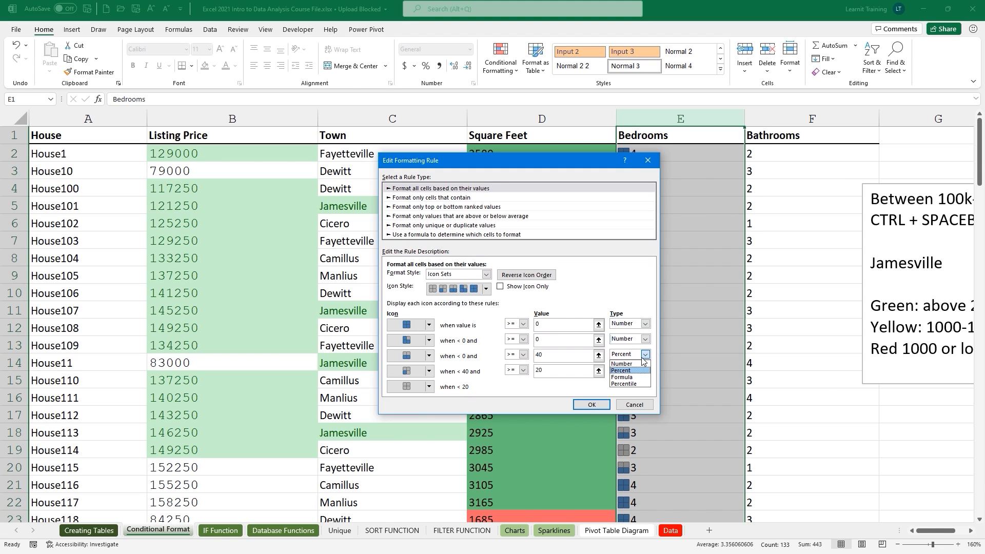
click(630, 364)
click(645, 370)
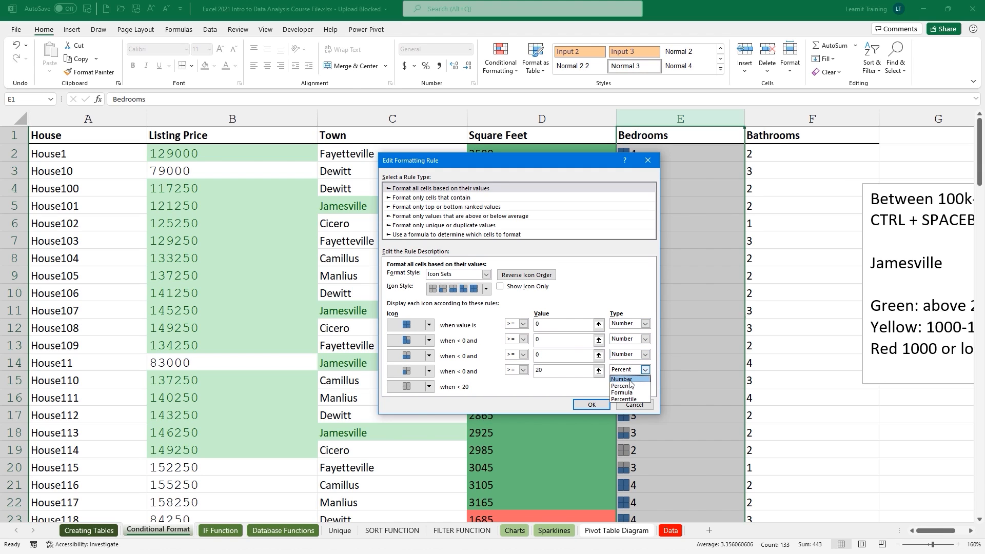
click(630, 380)
Set the icon thresholds to 4, 3, 2 and 1 and apply the rule.
click(546, 326)
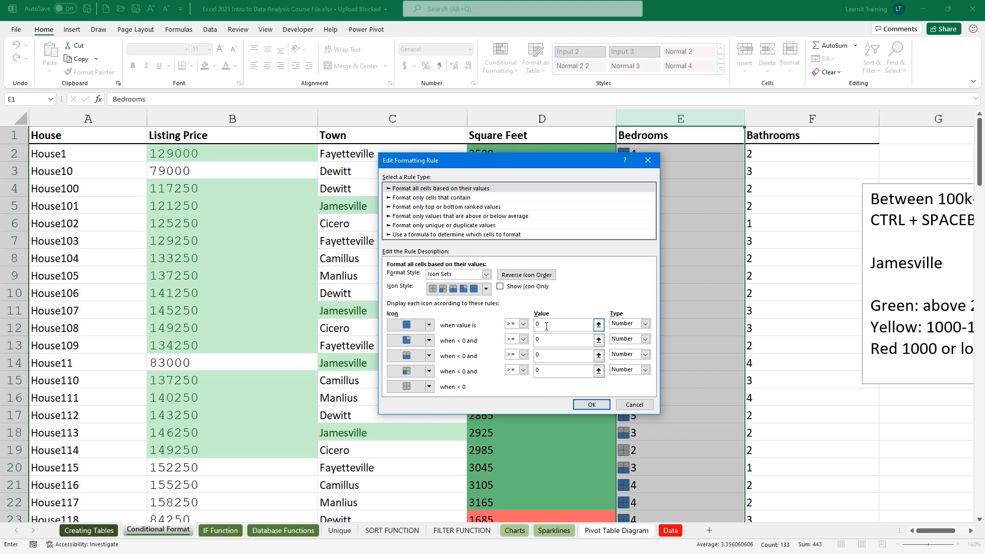
text(4)
click(541, 340)
click(545, 354)
click(545, 366)
text(1)
click(588, 405)
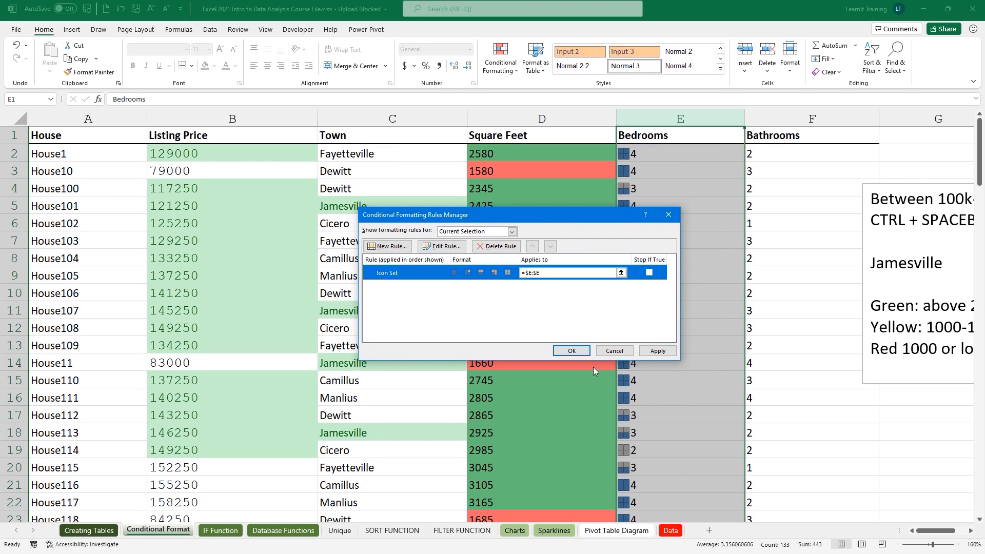
click(571, 351)
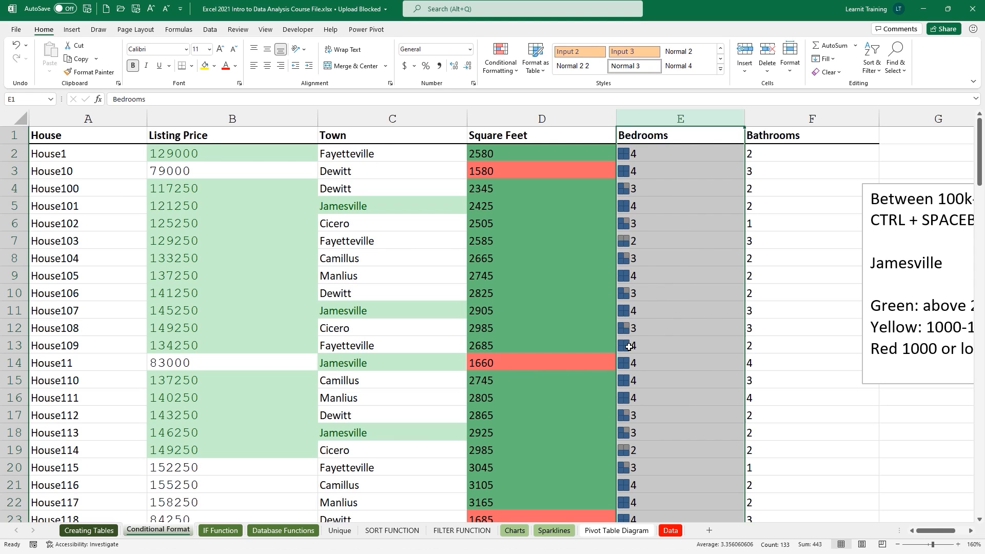
Apply the 4-bar ratings icon set to the Bathrooms column in F.
click(785, 119)
click(500, 59)
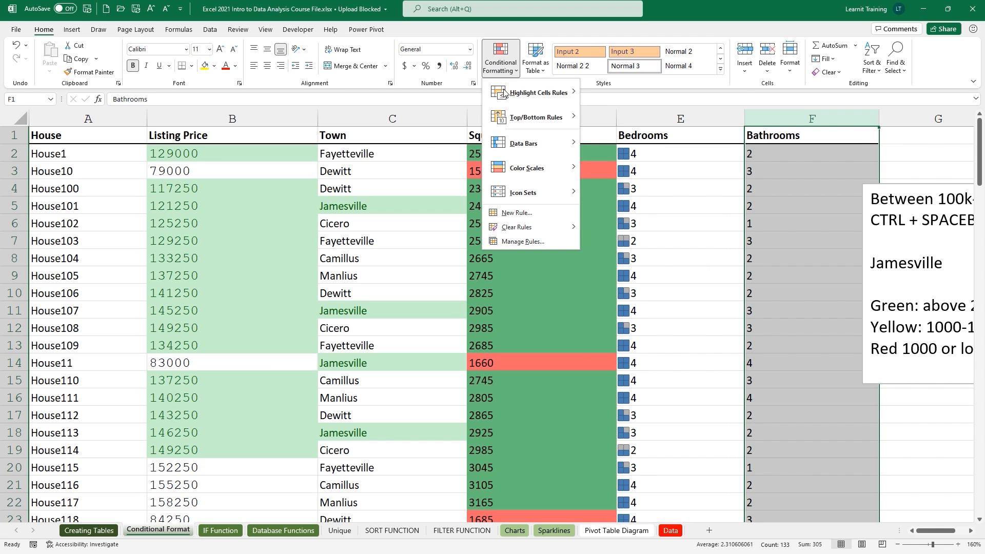
mouse_move(535, 193)
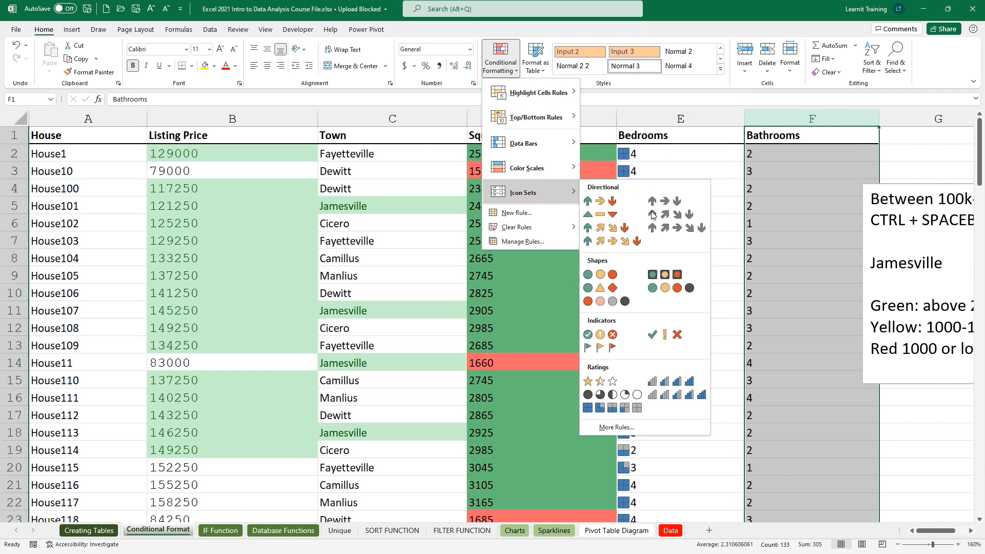
click(666, 383)
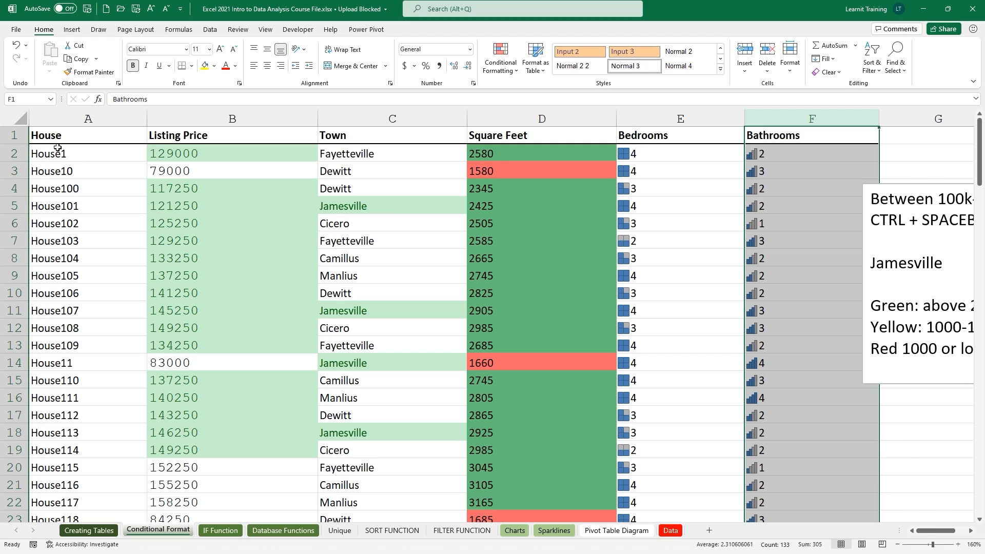
drag(48, 136, 759, 134)
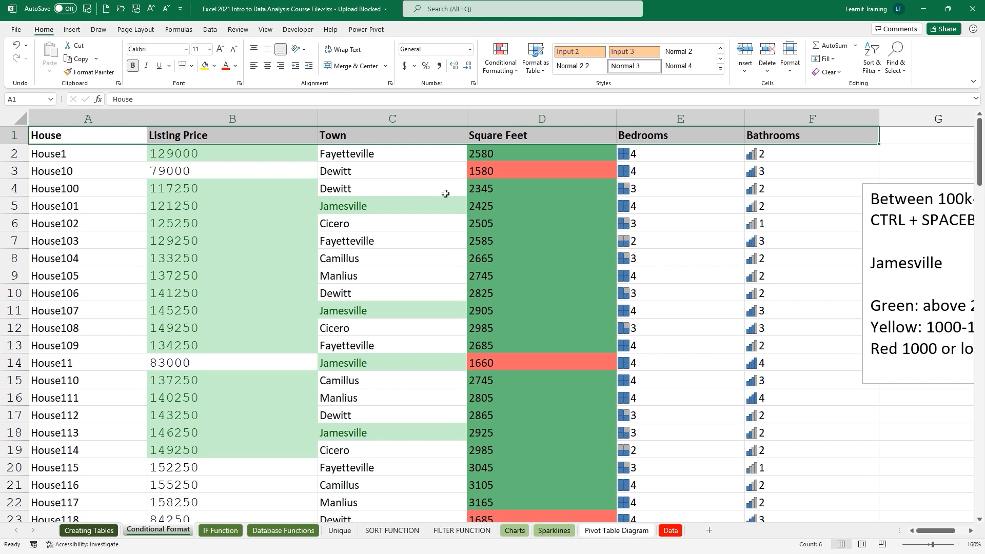
Turn on filter dropdowns for the table's header row.
click(209, 29)
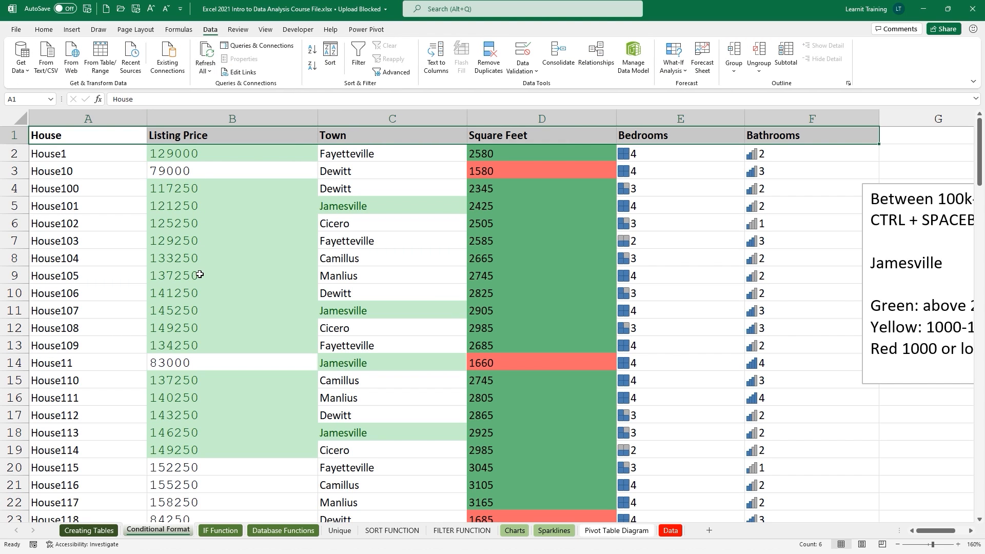
drag(296, 32, 439, 101)
click(353, 73)
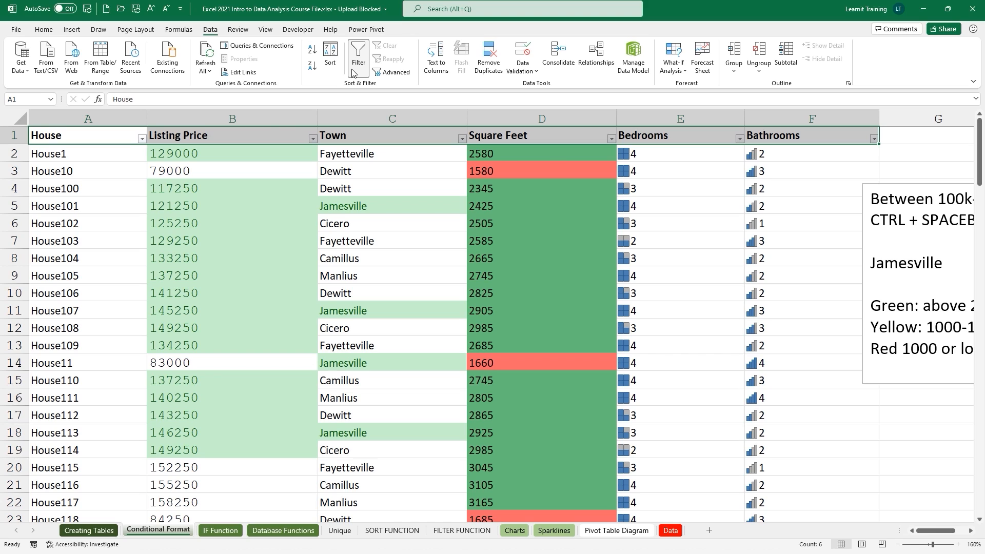
Filter Listing Price and Town by light-green cell color, showing Jamesville rows.
click(313, 139)
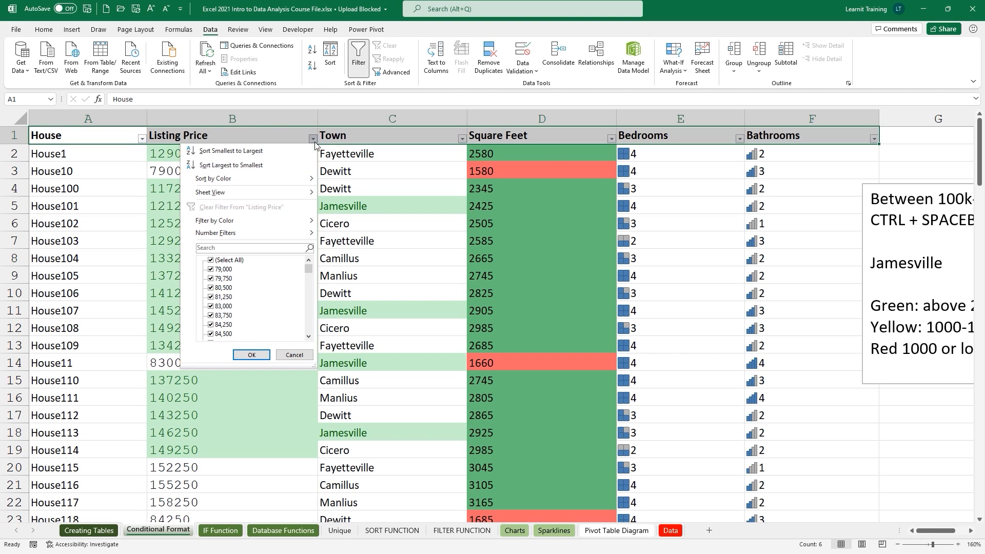
mouse_move(287, 179)
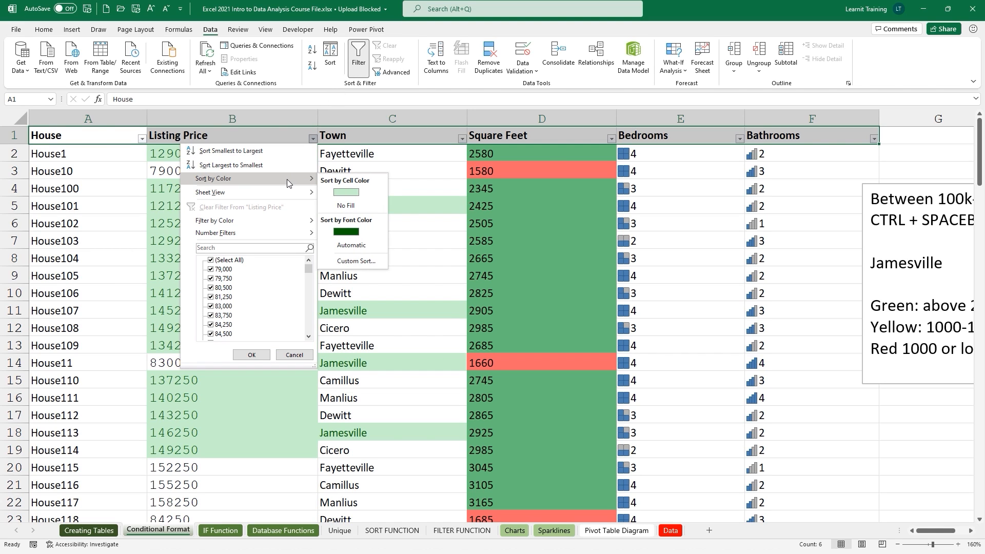
mouse_move(280, 220)
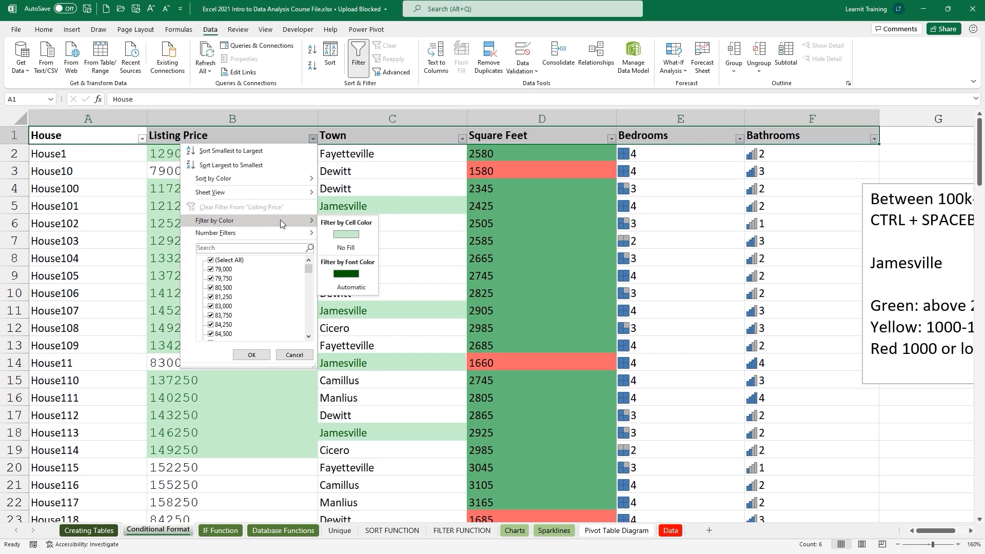
click(346, 234)
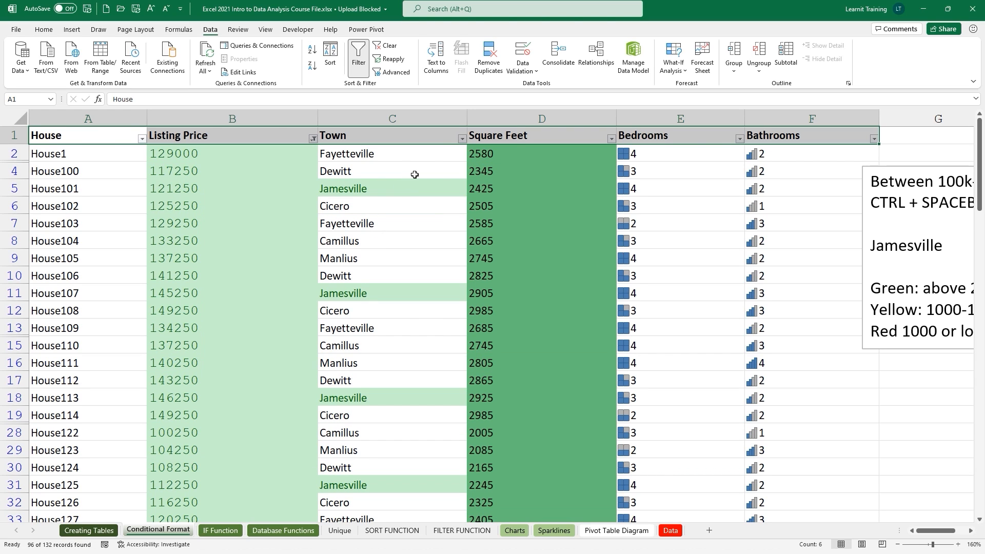
click(462, 138)
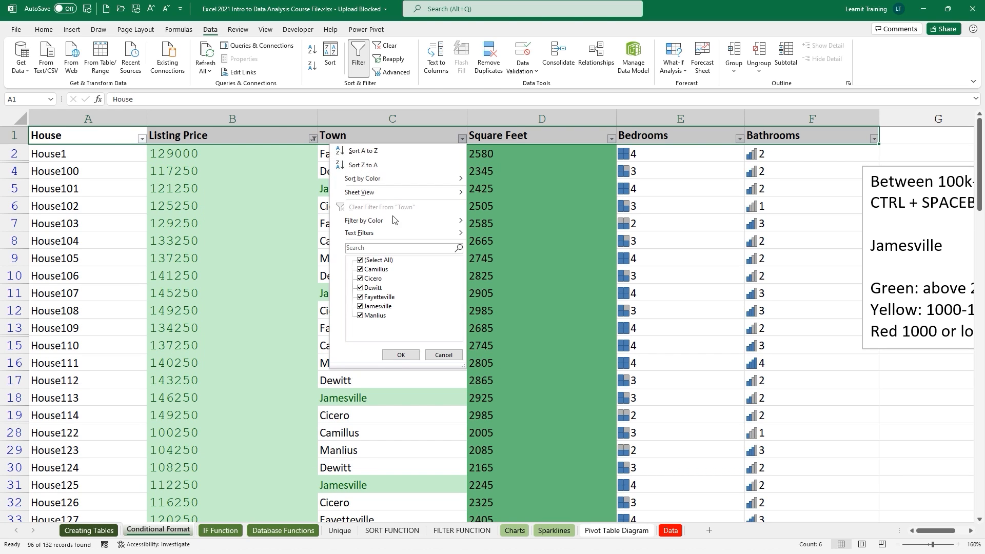
mouse_move(386, 220)
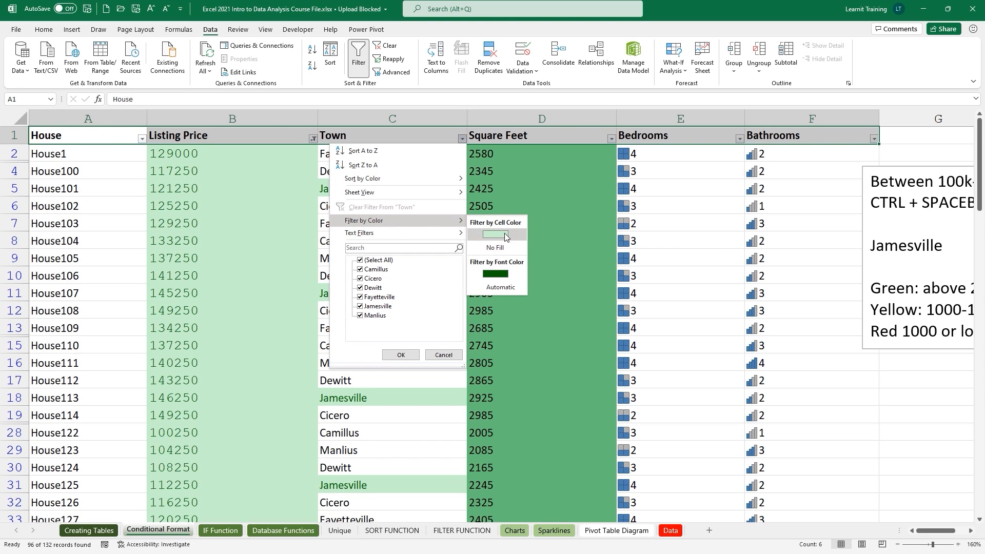
click(505, 235)
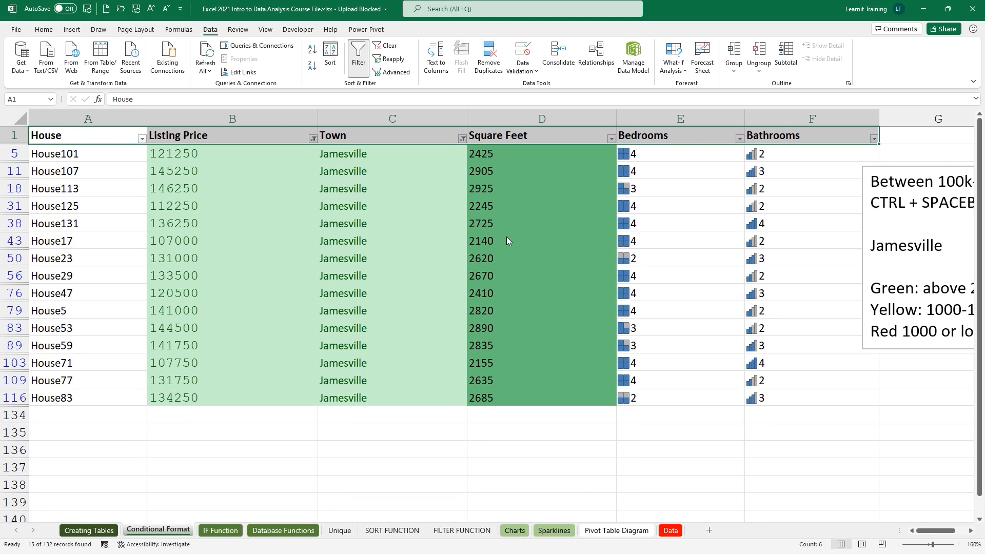
Filter Bedrooms to the 4-bedroom icon and Bathrooms to the first bar icon.
click(611, 139)
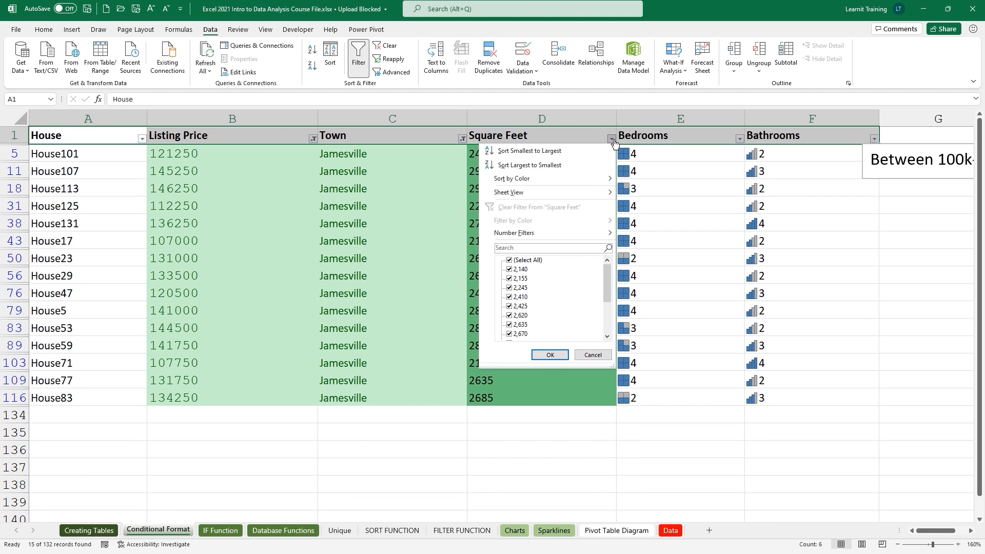
click(739, 138)
click(739, 138)
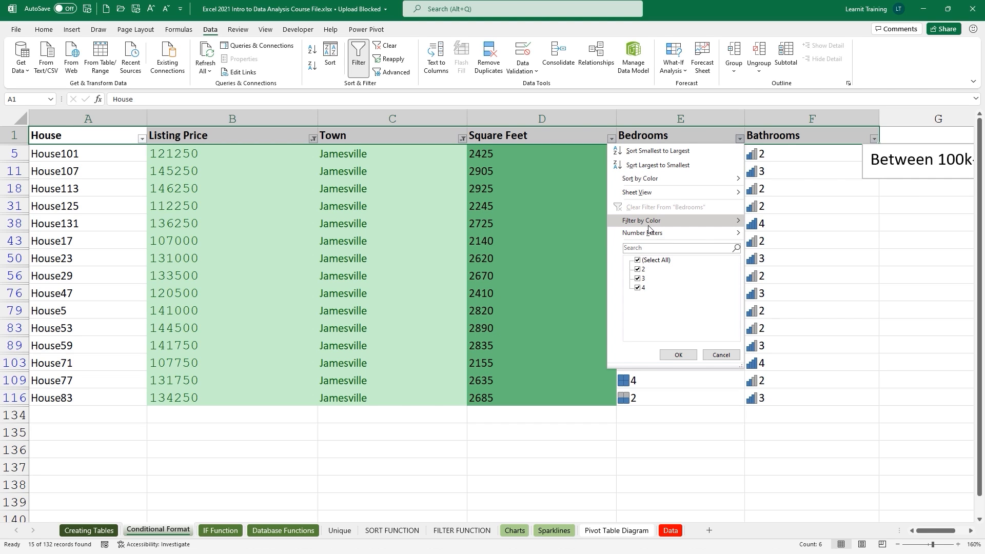
mouse_move(647, 226)
click(764, 234)
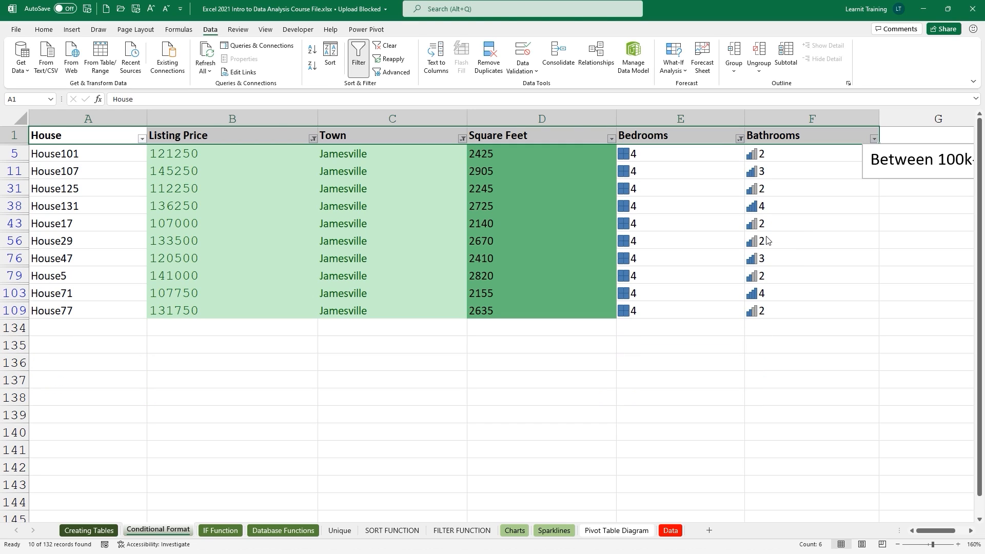
click(874, 140)
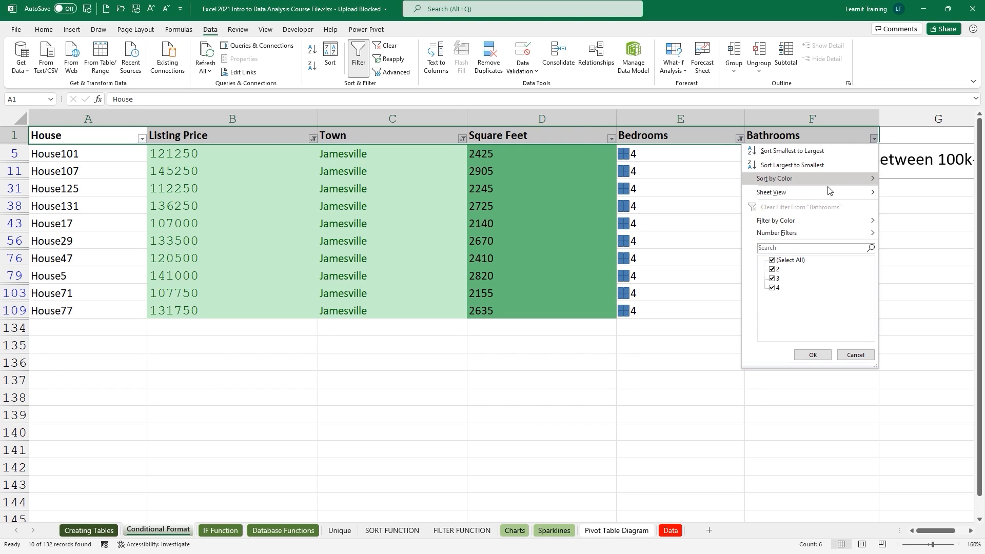
mouse_move(821, 220)
click(900, 235)
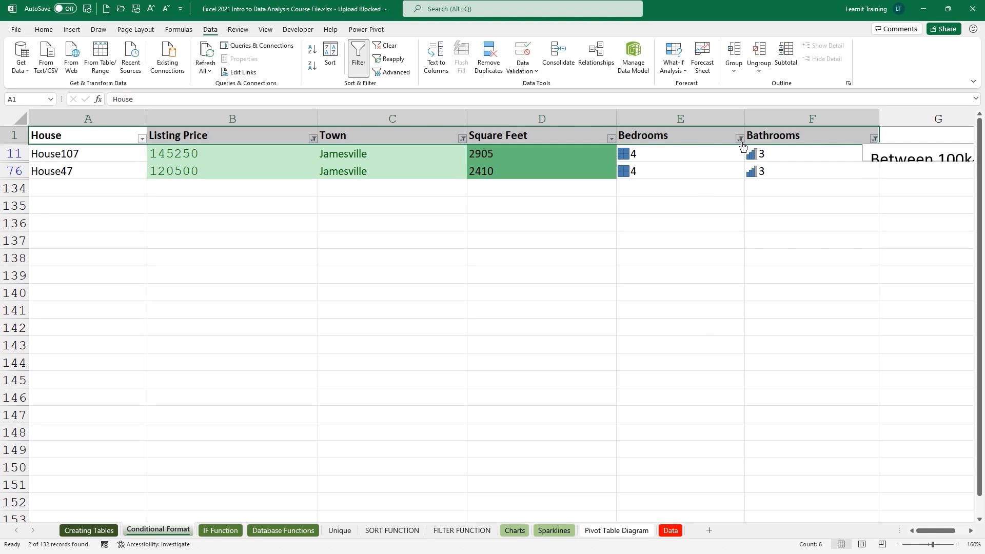
Clear the Bathrooms, Bedrooms, Town and Listing Price filters so every house shows.
click(875, 141)
click(873, 139)
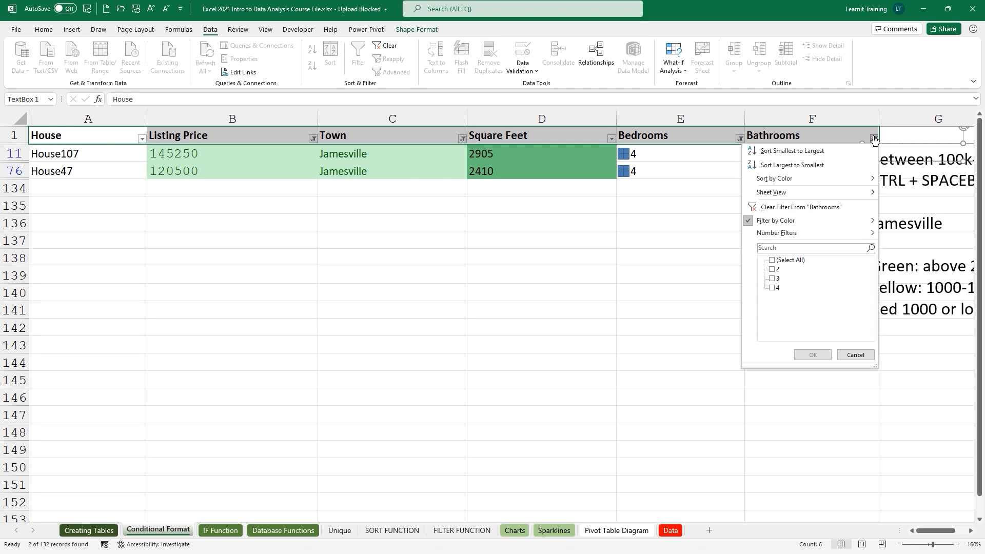
click(801, 206)
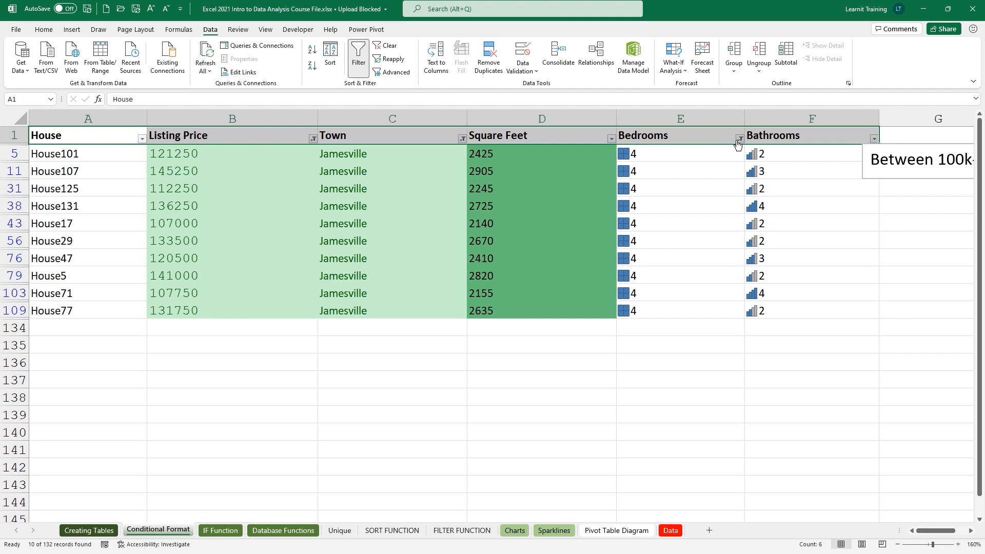
click(739, 139)
click(682, 207)
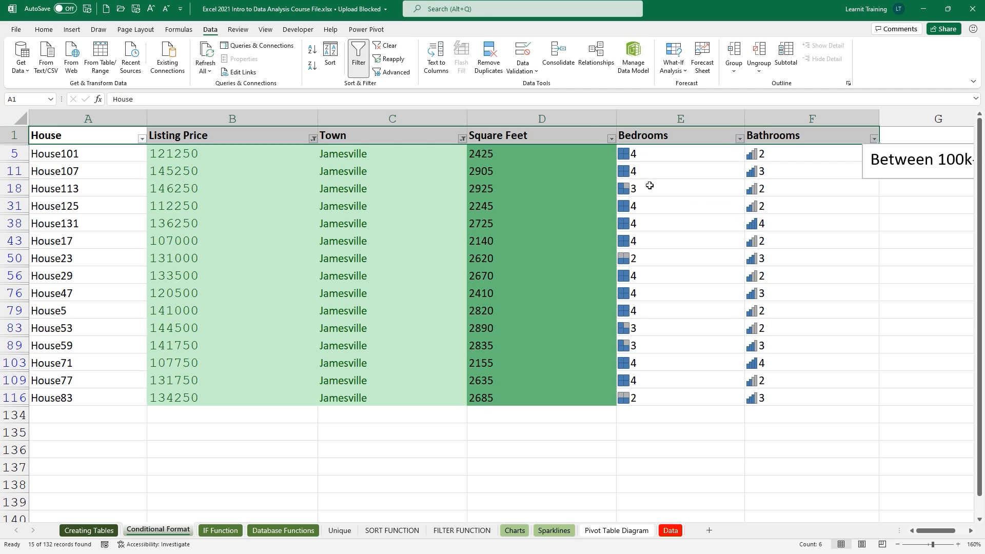
click(611, 139)
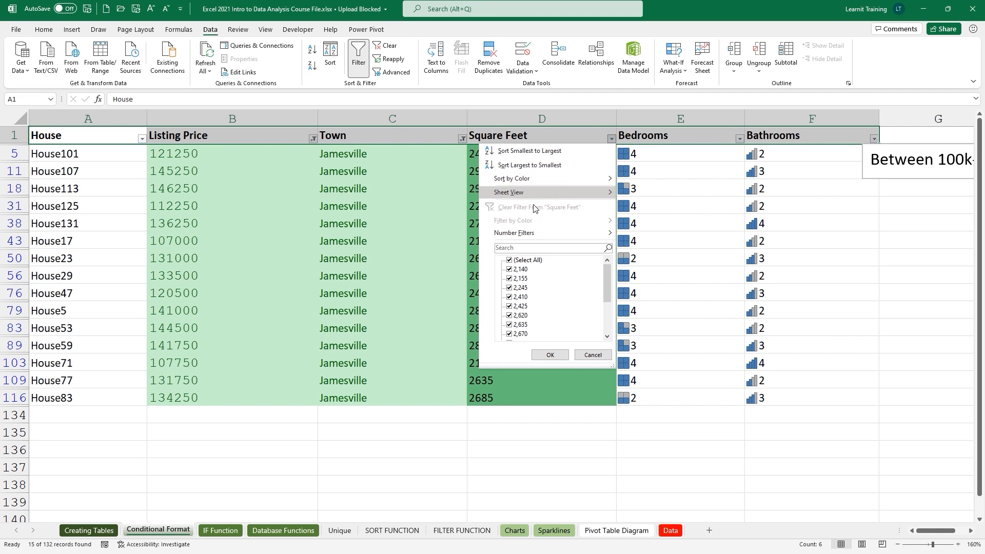
click(463, 138)
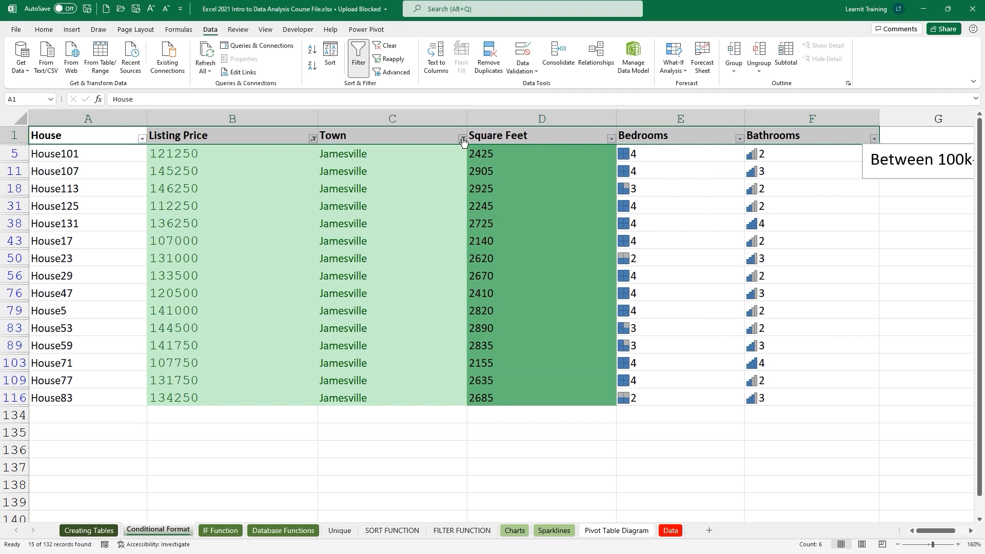
click(462, 138)
click(389, 207)
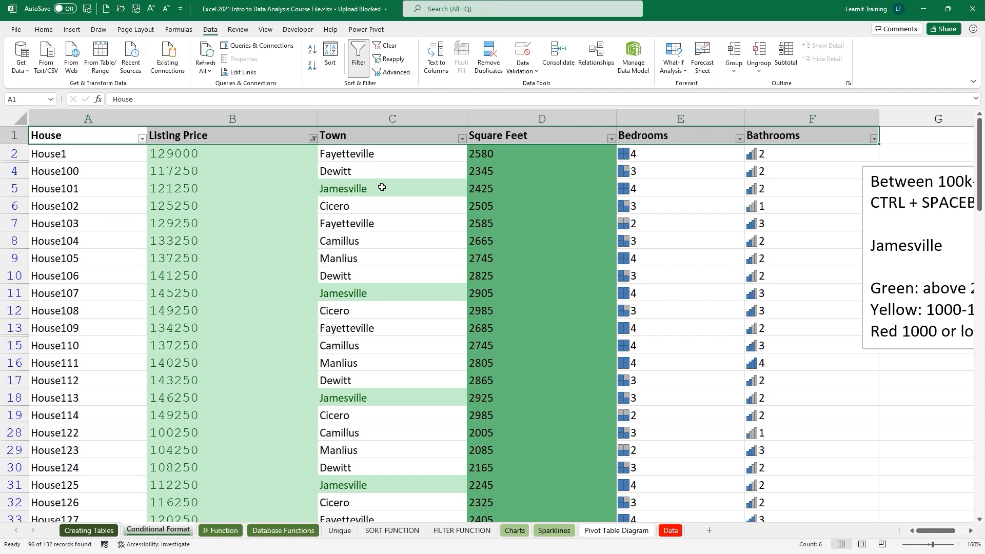
click(313, 139)
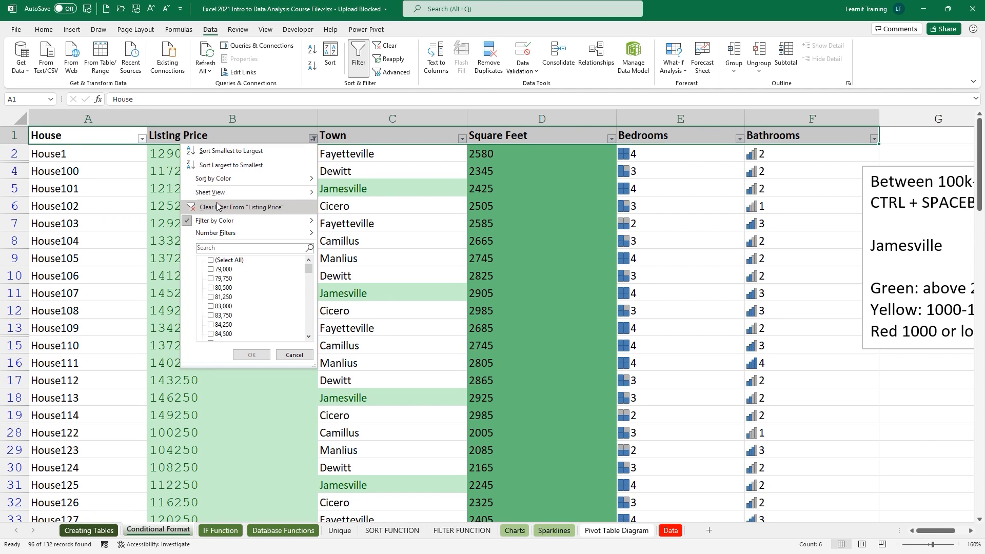
click(237, 204)
click(141, 139)
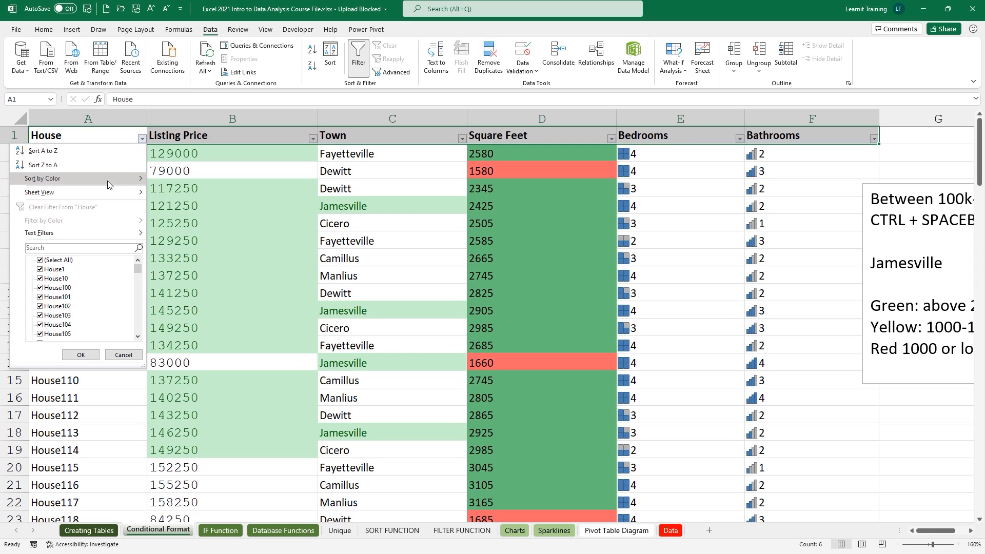
Close the House filter menu and bring up the Home tab's Conditional Formatting options.
click(243, 166)
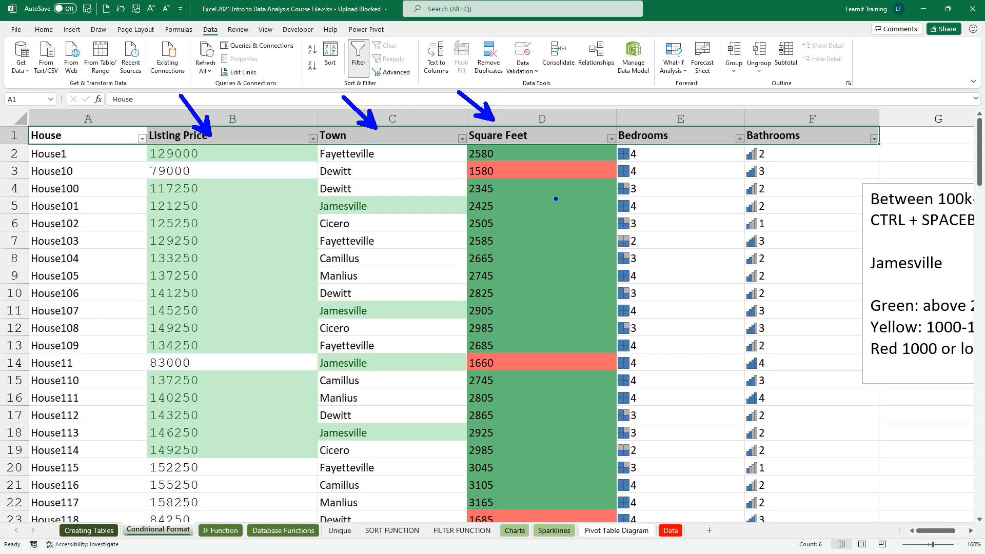
mouse_move(460, 103)
mouse_down()
mouse_move(666, 311)
mouse_move(793, 523)
mouse_up()
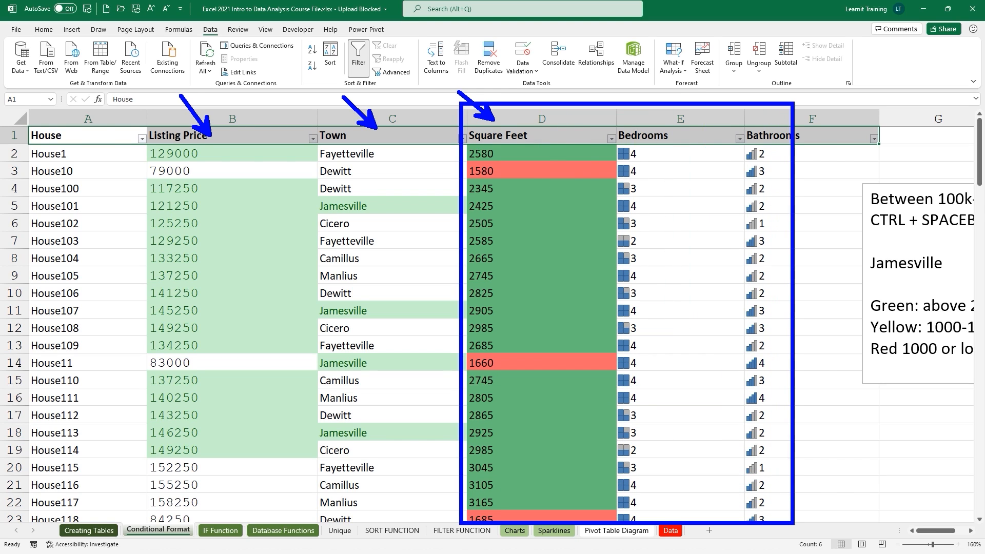
key(Escape)
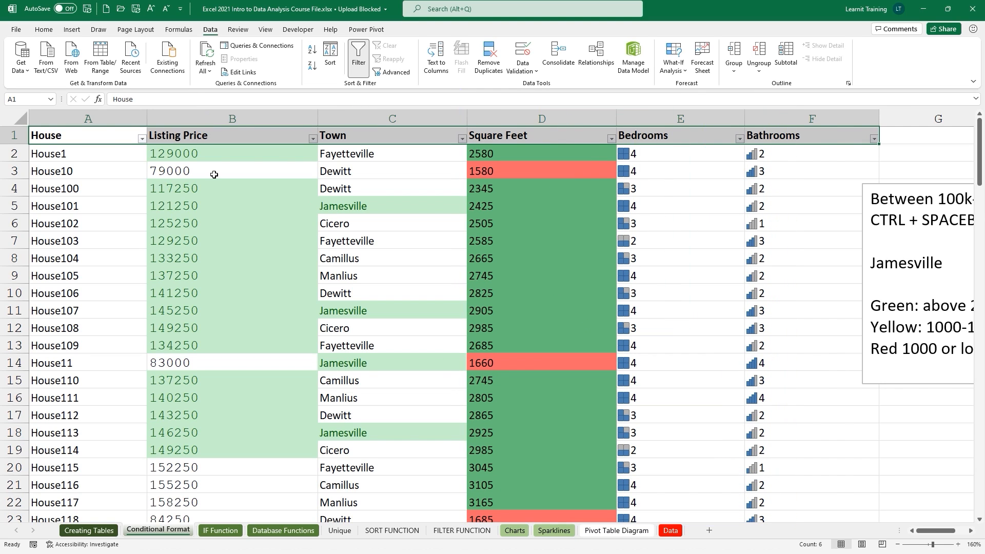
click(44, 30)
click(511, 67)
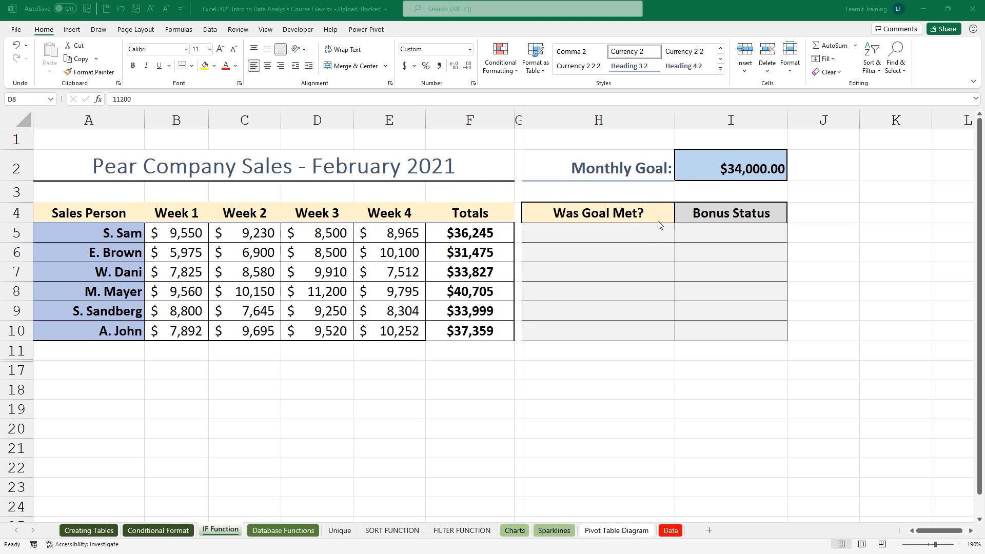
Enter test values yes and no in H5 and H6 under Was Goal Met?
click(640, 233)
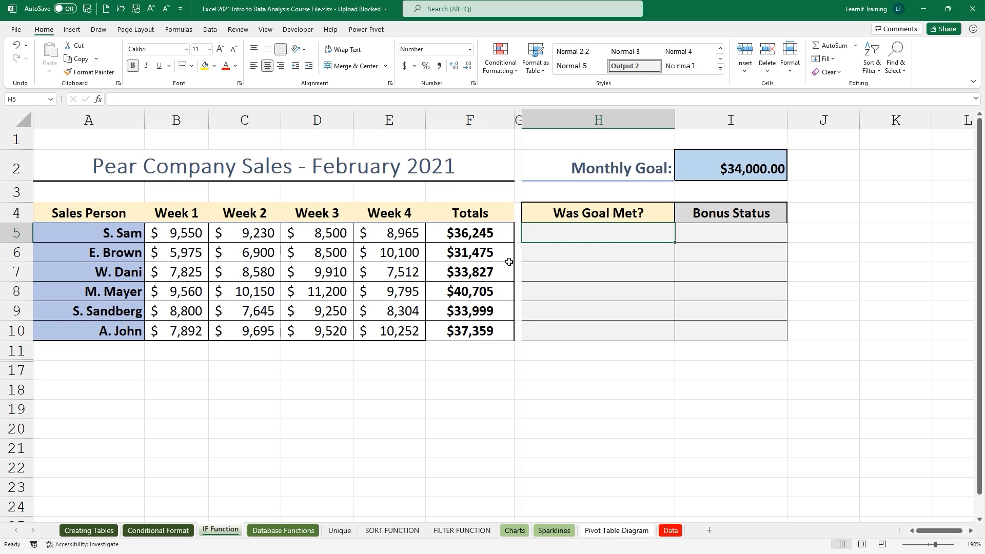
text(yes)
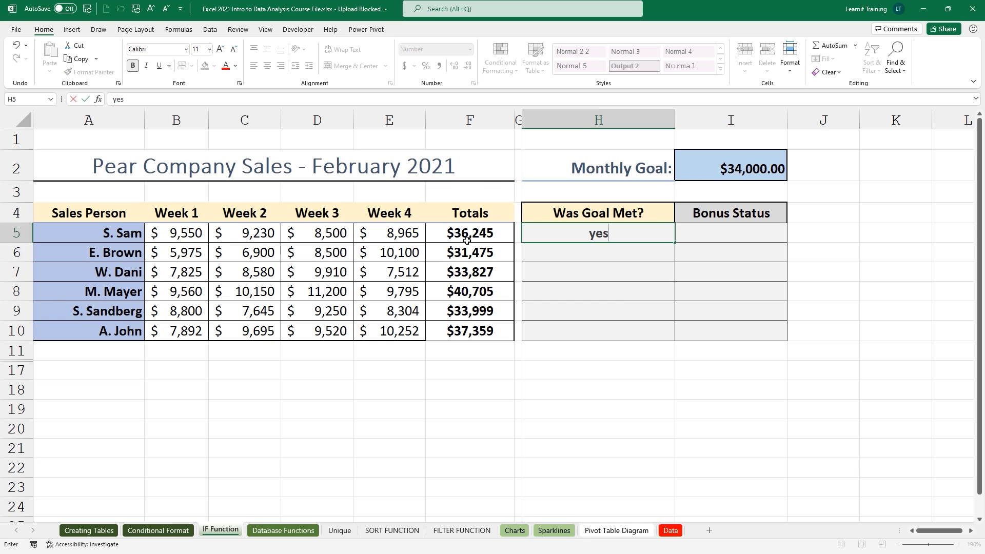
key(Return)
text(no)
key(Return)
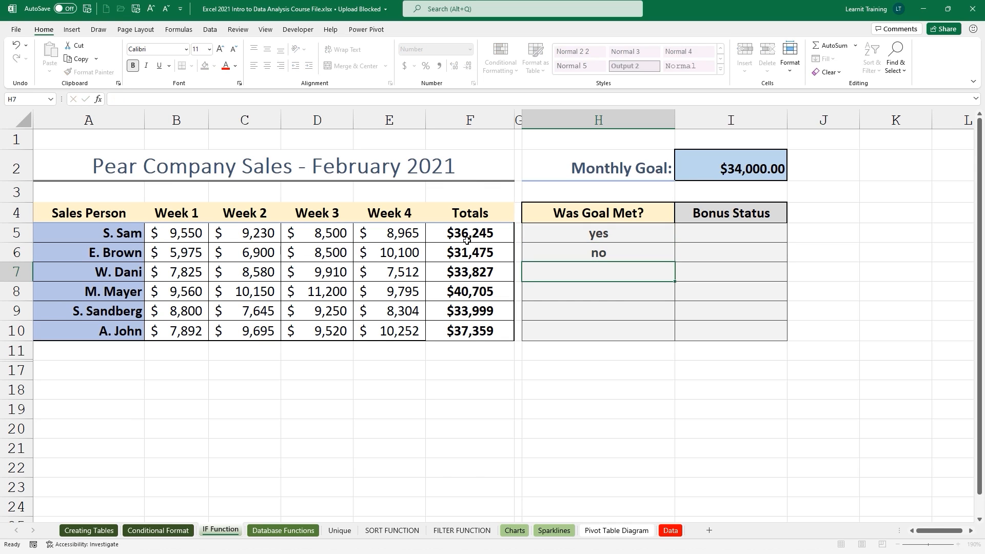
text(yes)
key(BackSpace)
key(BackSpace)
key(BackSpace)
text(no)
key(BackSpace)
key(BackSpace)
Delete the test entries from H6 and H5.
click(558, 250)
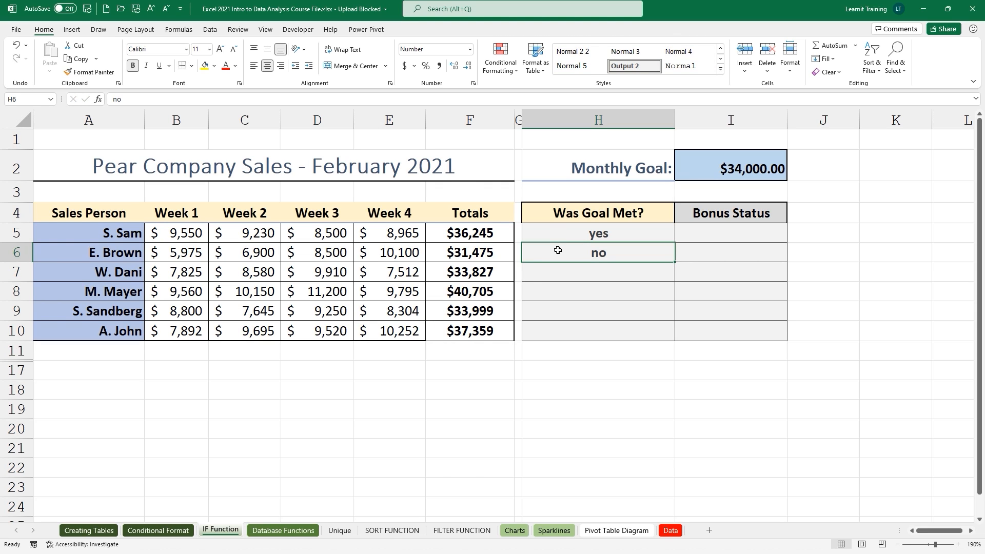
key(Delete)
click(576, 235)
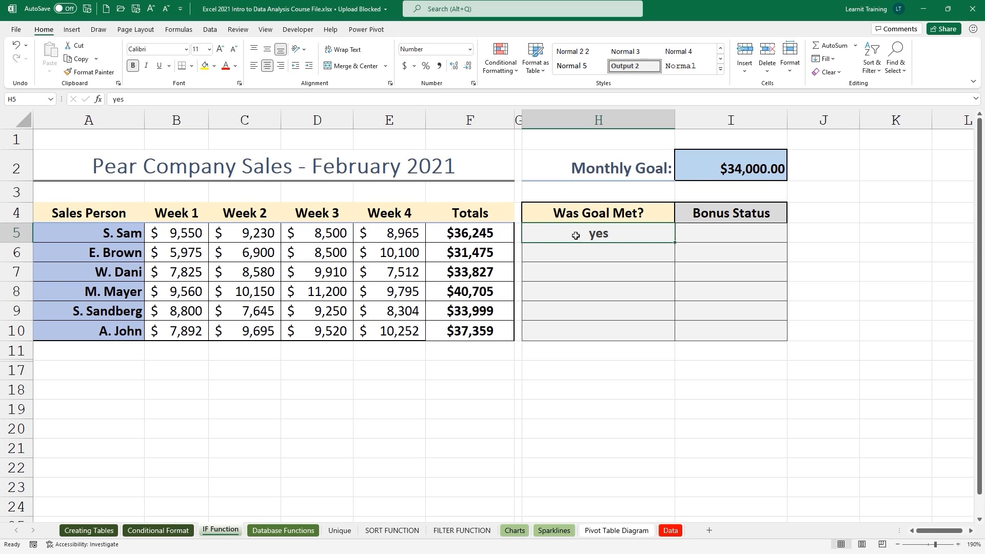
key(Delete)
Add a text box below the table listing 'If function', 'Logical_test' and '[value_if_true] [Value_if_false]'.
click(72, 29)
click(809, 55)
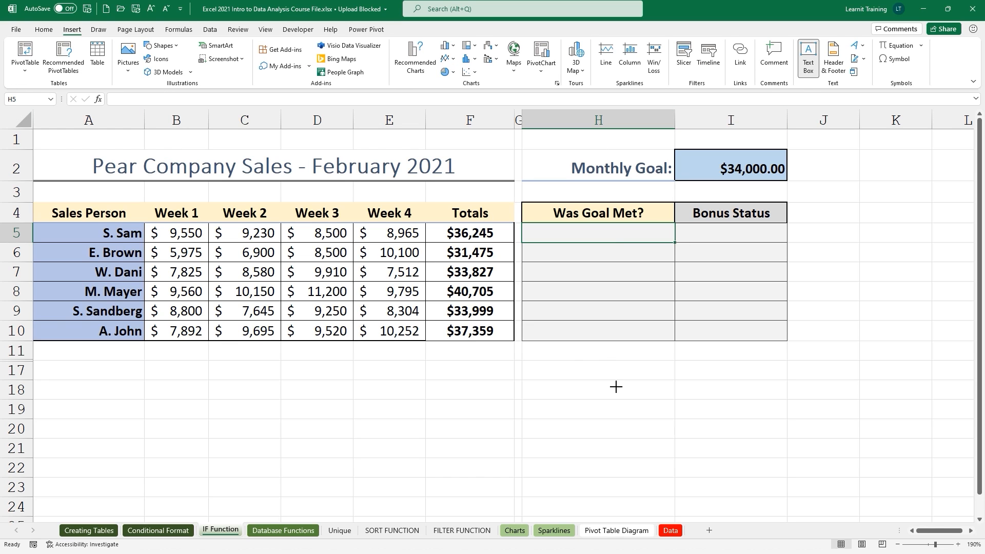
drag(580, 357, 788, 450)
text(If)
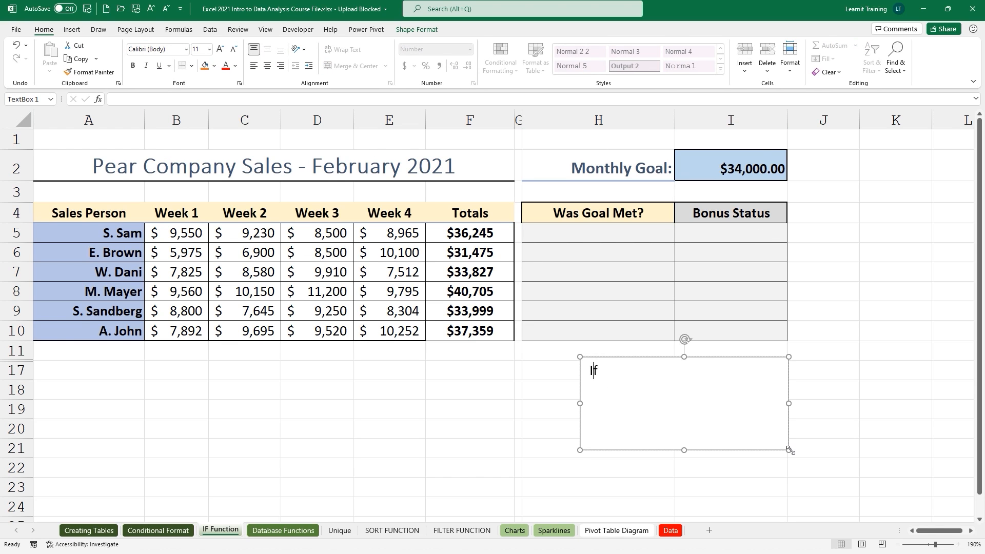
text( function)
key(Return)
text(Logi)
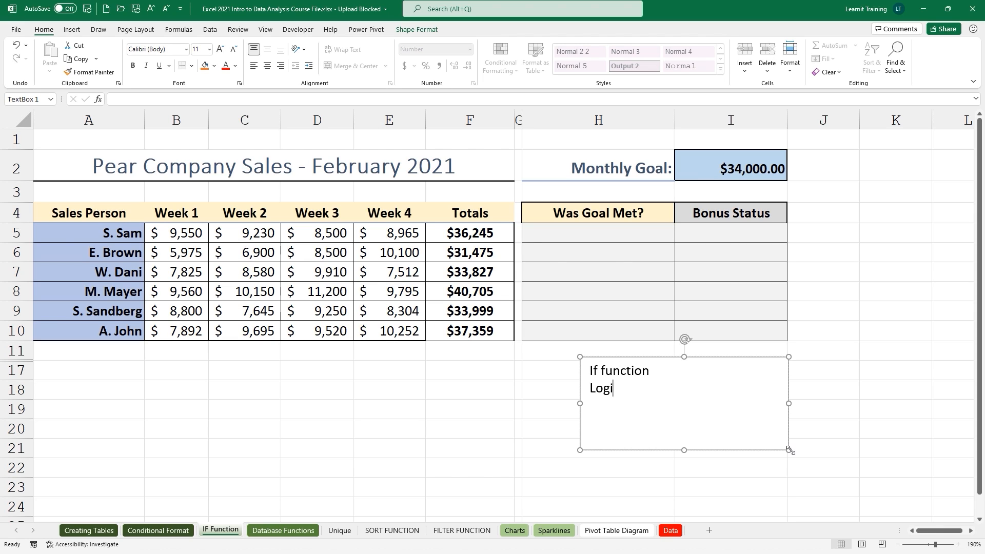
text(cal_test)
key(Return)
text([value_if)
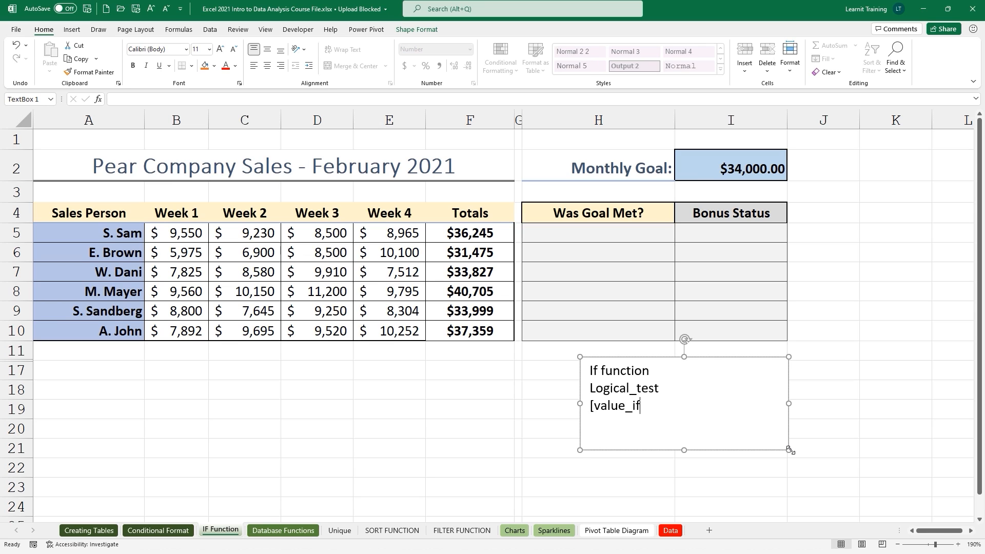
text(_true)
text(] )
text([Value_)
text(if_fals)
text(e])
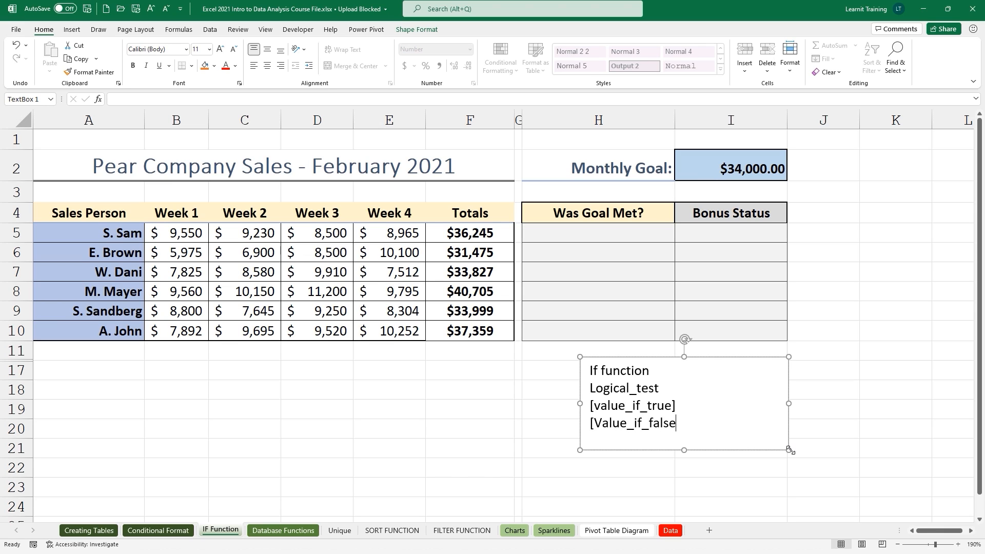
Add explanations for each IF argument in the note and widen the box to fit.
click(673, 390)
text(: a test that is eit)
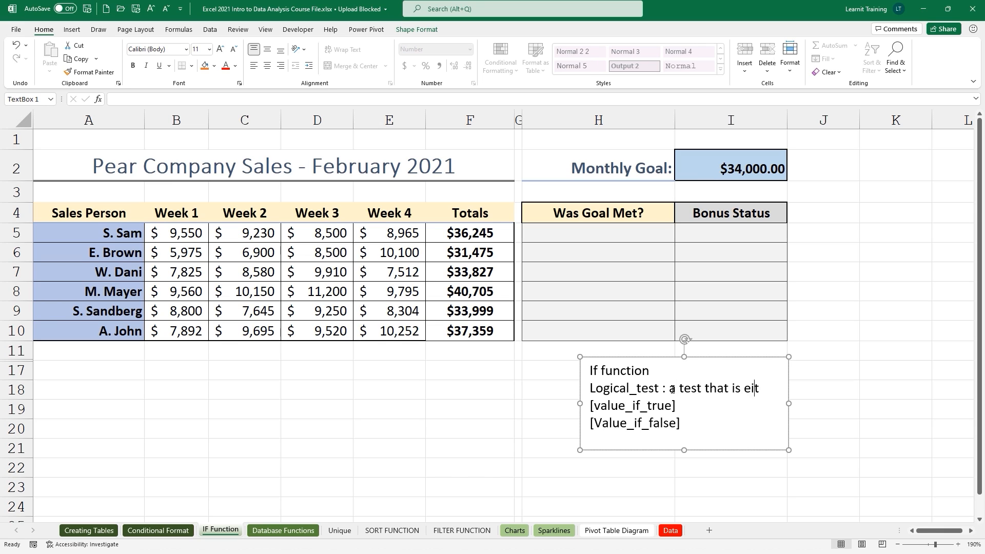
text(her true or false)
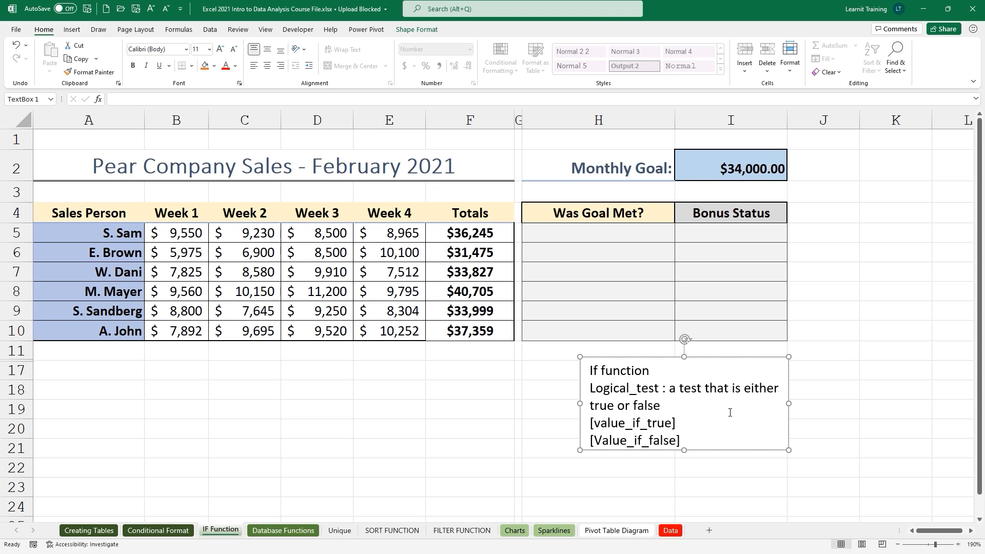
drag(788, 403, 867, 414)
click(856, 390)
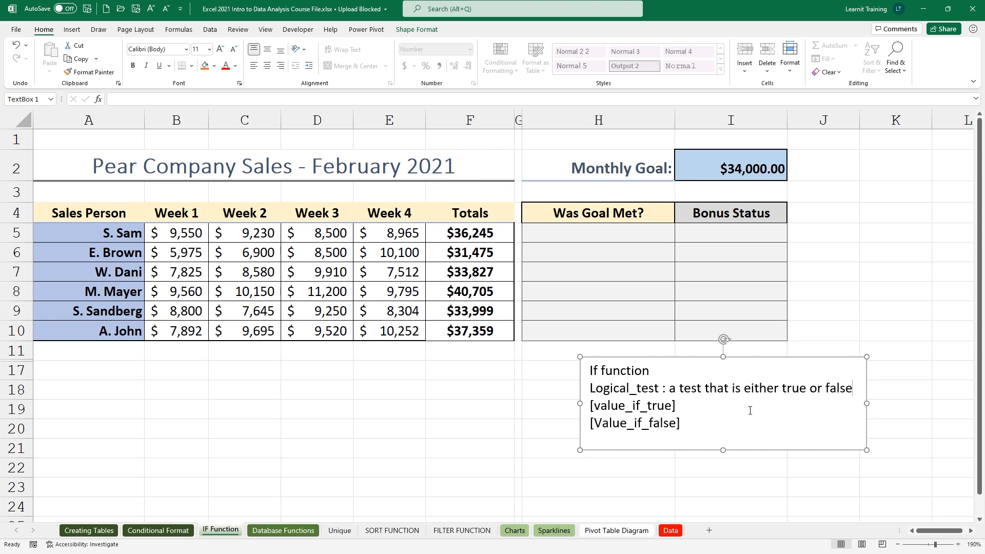
text(: what the cell outputs i)
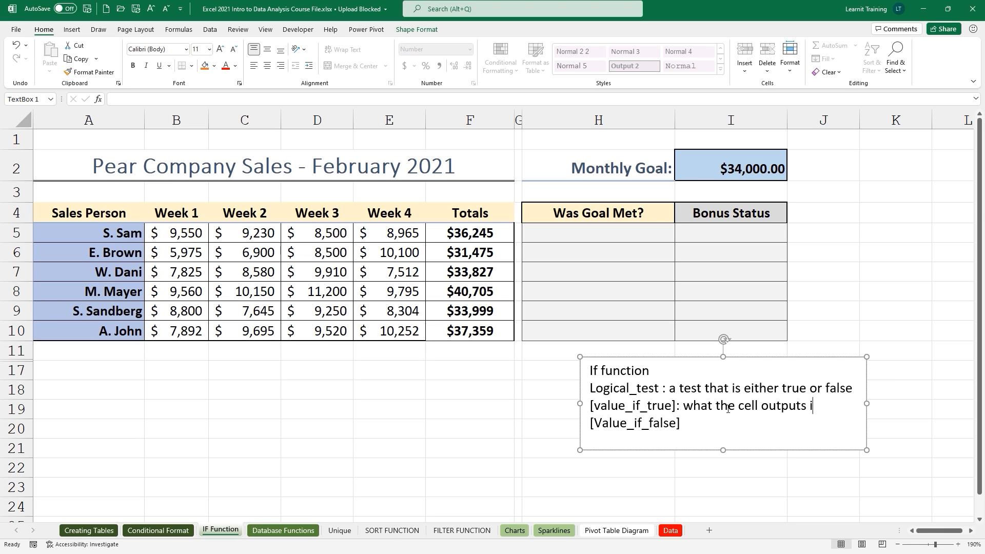
text(f its true)
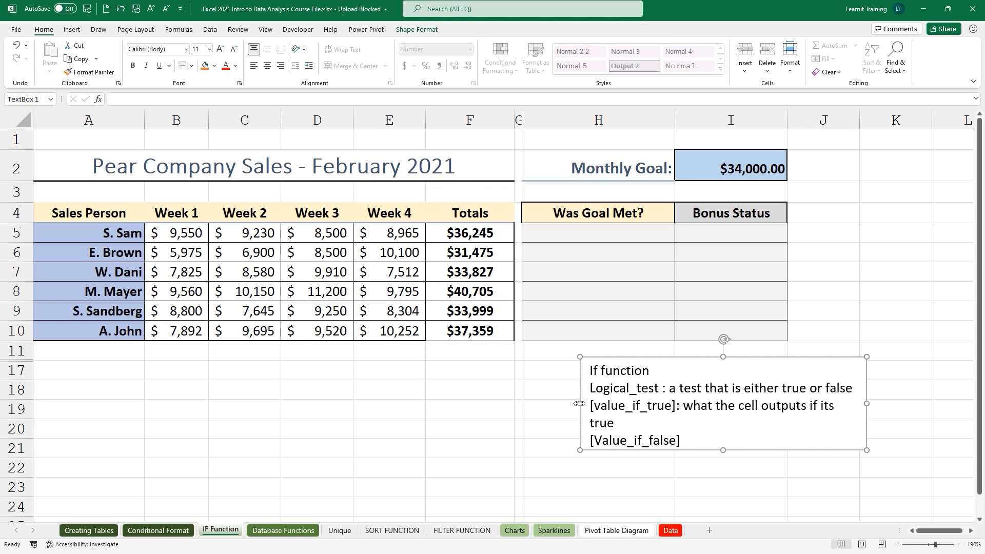
drag(580, 403, 540, 405)
click(649, 425)
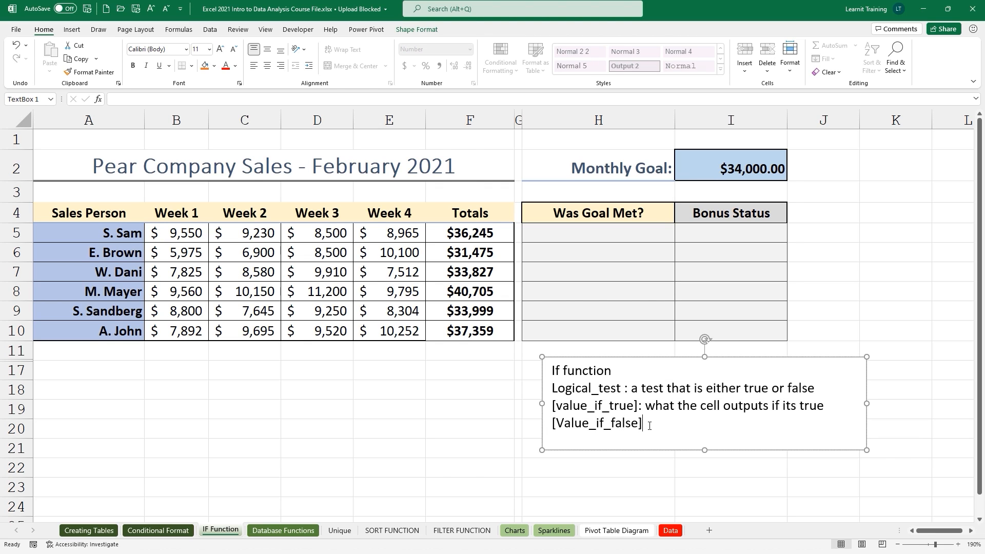
text(: what the cell outputs)
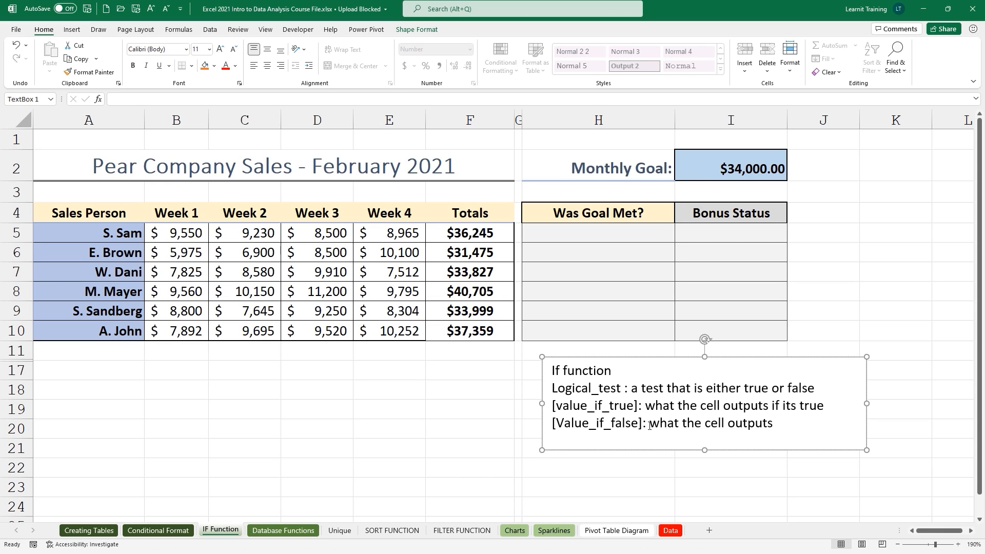
text(if its false)
click(528, 237)
Enter =IF(F5>=I2,"Yes","No") in cell H5.
text(=)
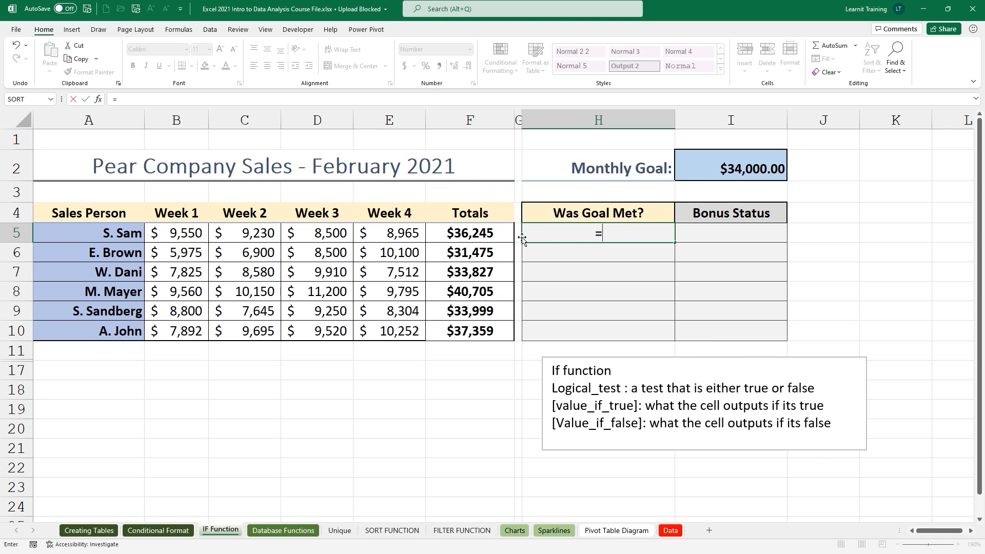
text(i)
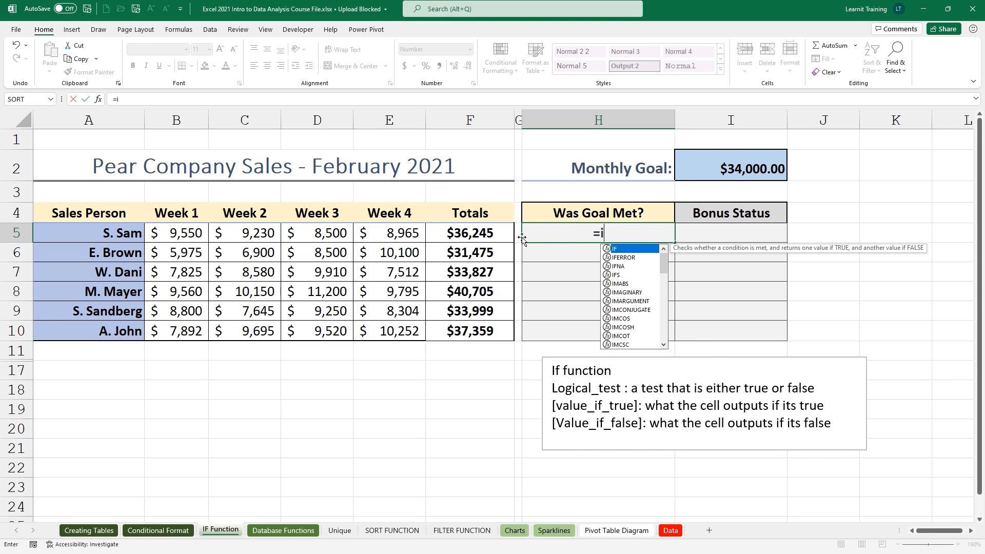
double_click(619, 250)
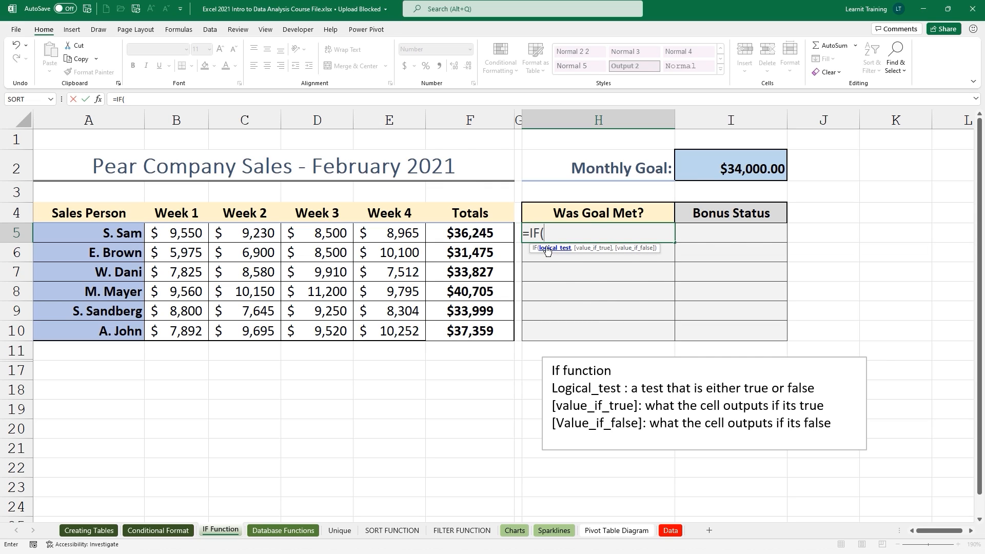
click(492, 234)
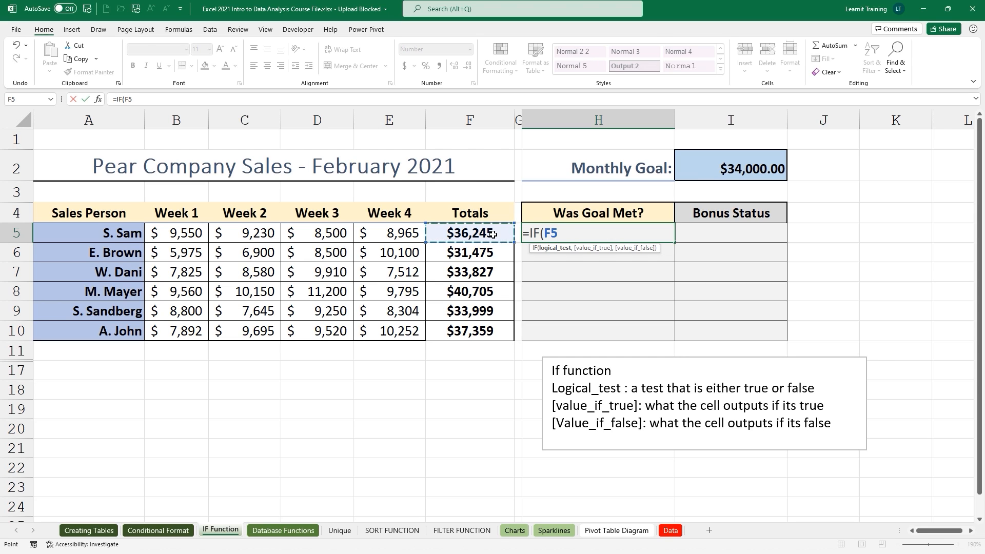
text(>=)
click(763, 176)
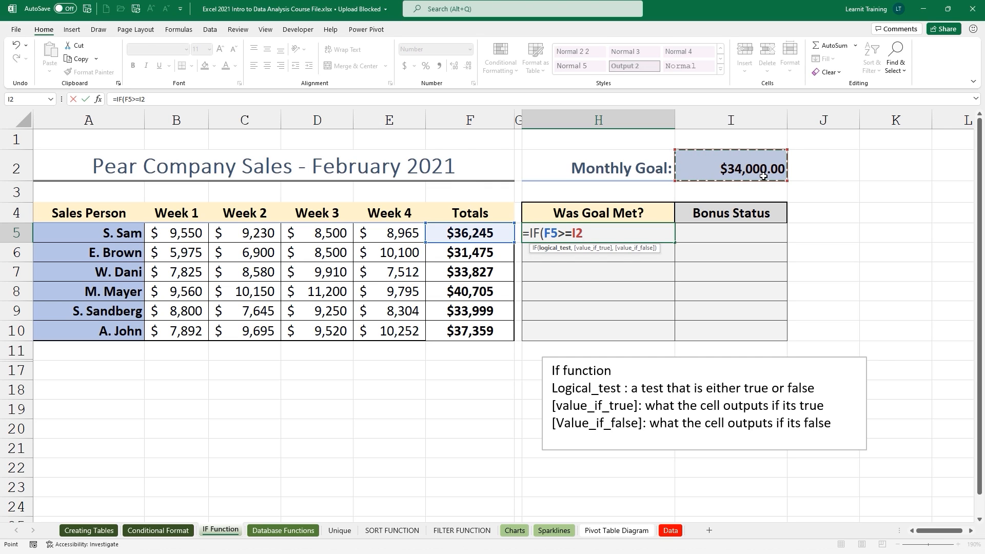
text(,)
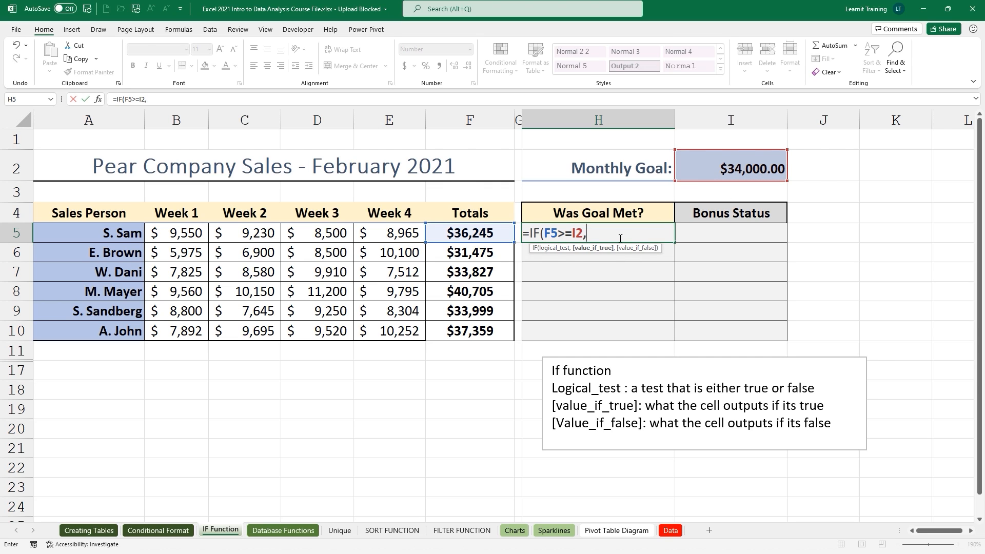
text("Yes")
text(,"No)
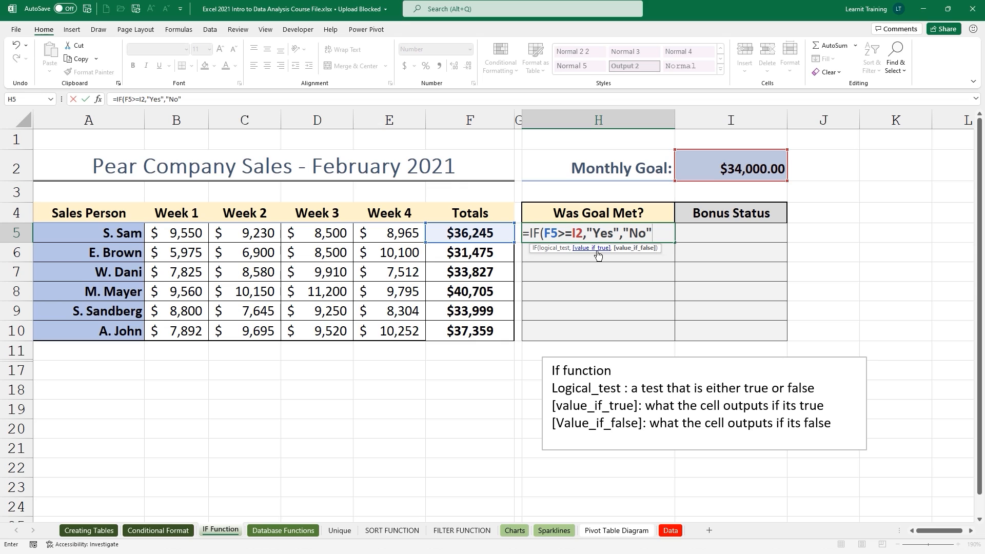
text("))
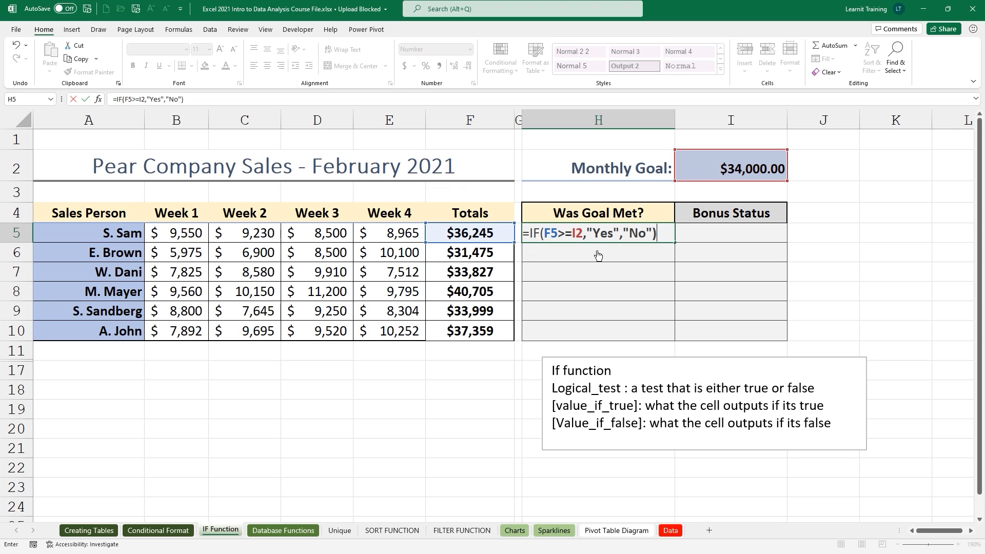
key(Return)
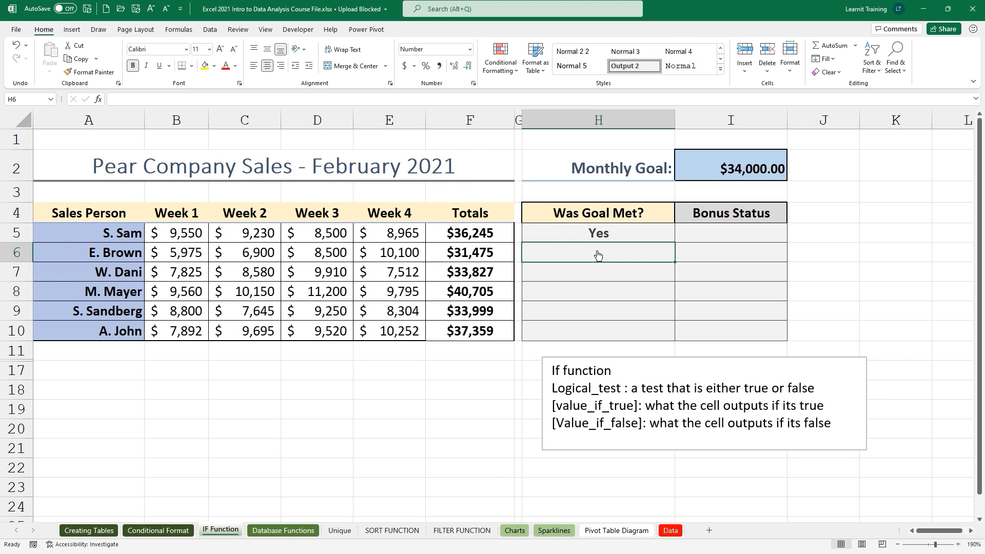
click(621, 230)
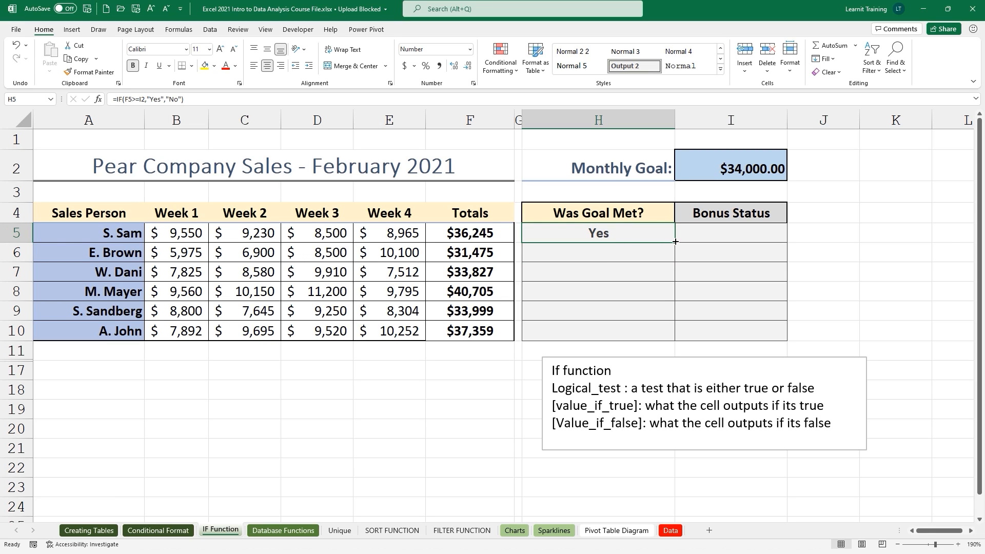
Fill H5's IF formula down to H7 and inspect the copied formulas in H6 and H7.
drag(675, 242, 674, 281)
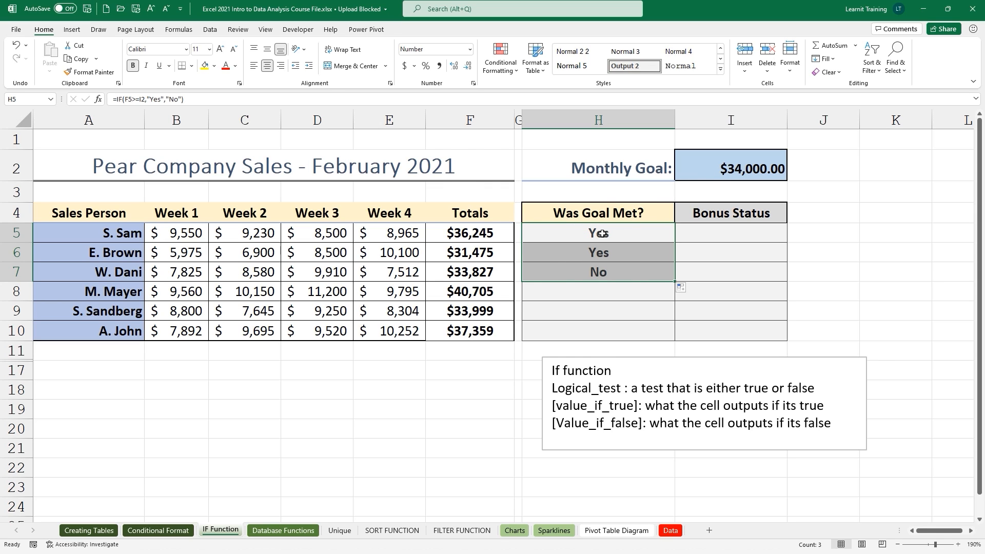
click(589, 251)
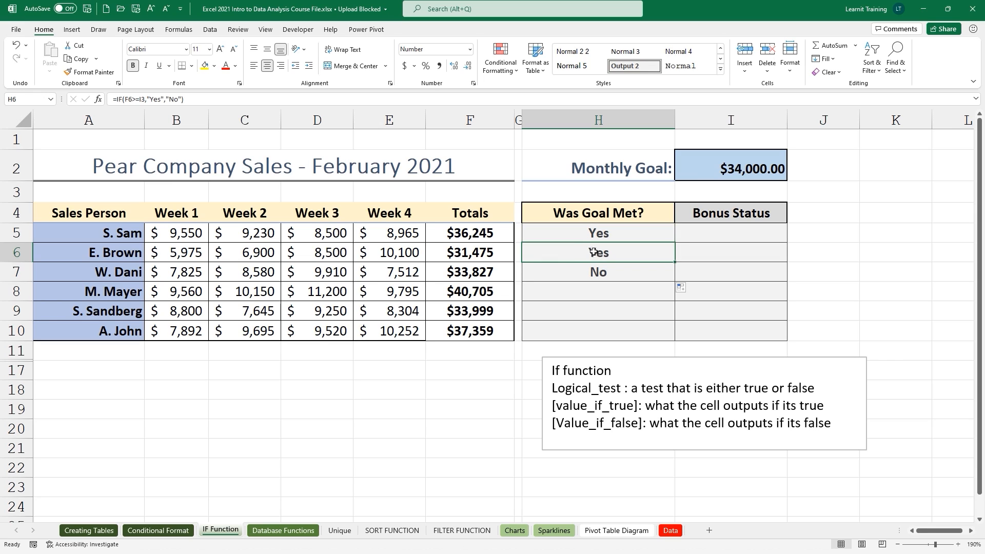
click(587, 266)
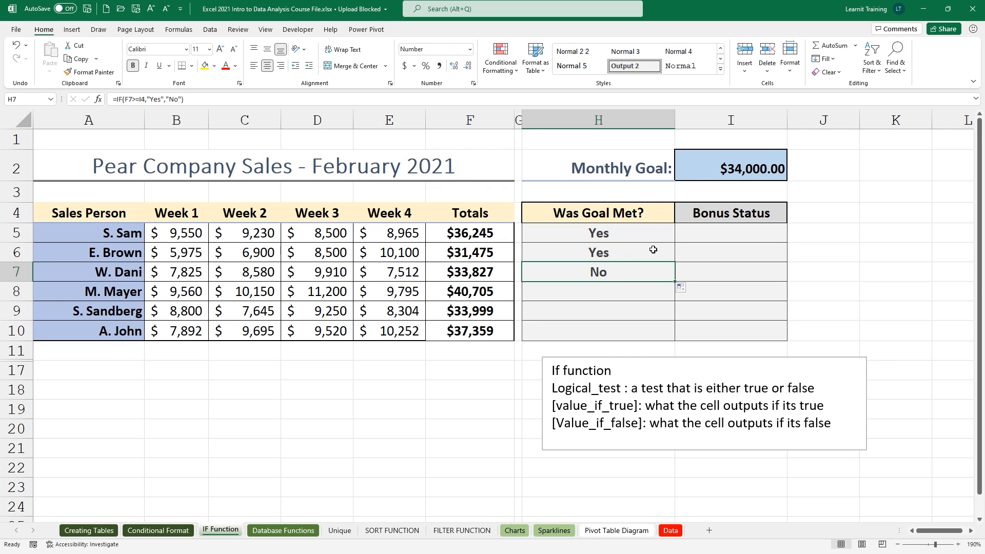
click(665, 234)
mouse_move(674, 242)
mouse_down()
mouse_move(677, 282)
mouse_move(672, 245)
mouse_move(662, 247)
mouse_up()
double_click(590, 234)
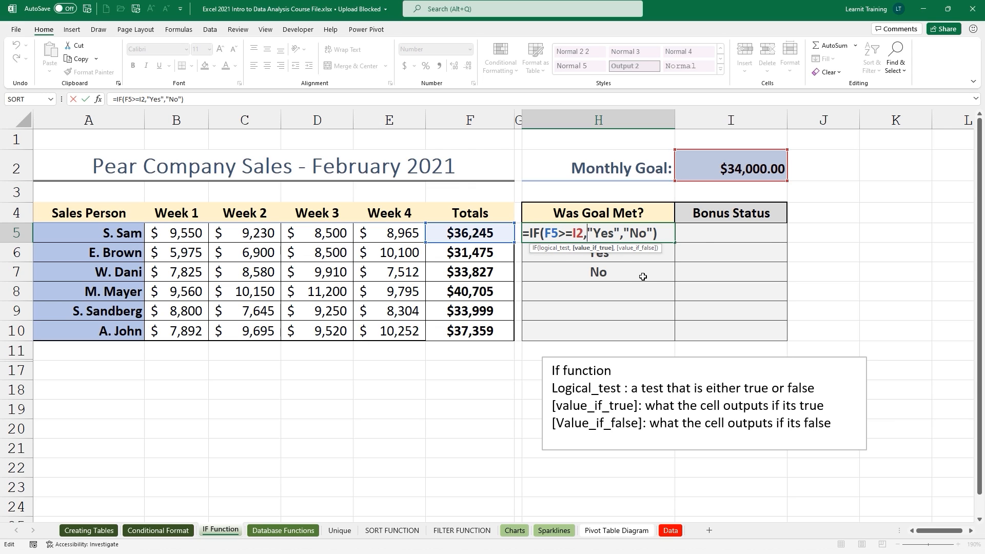
Lock the goal reference as $I$2 in H5's Yes/No formula, commit it, and fill down toward H10.
click(583, 233)
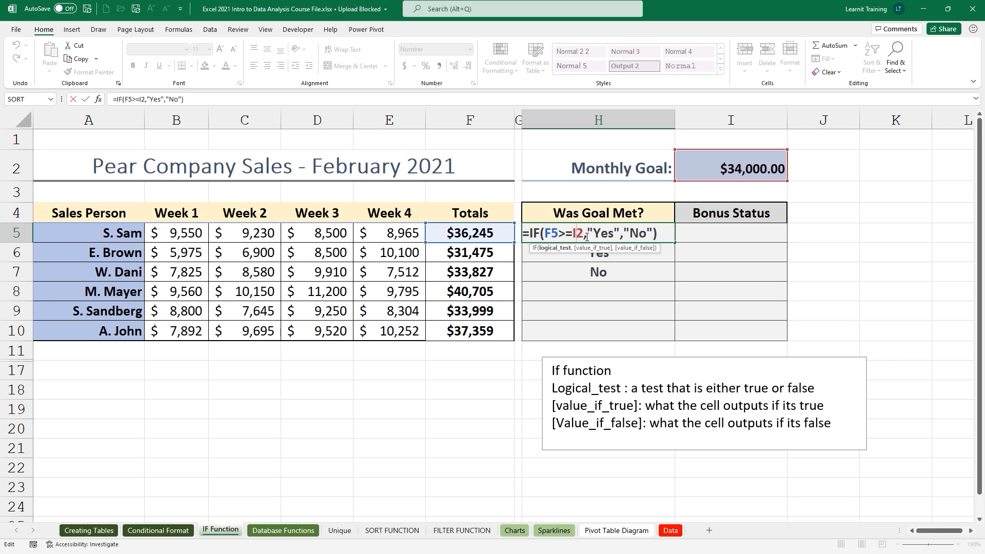
key(F4)
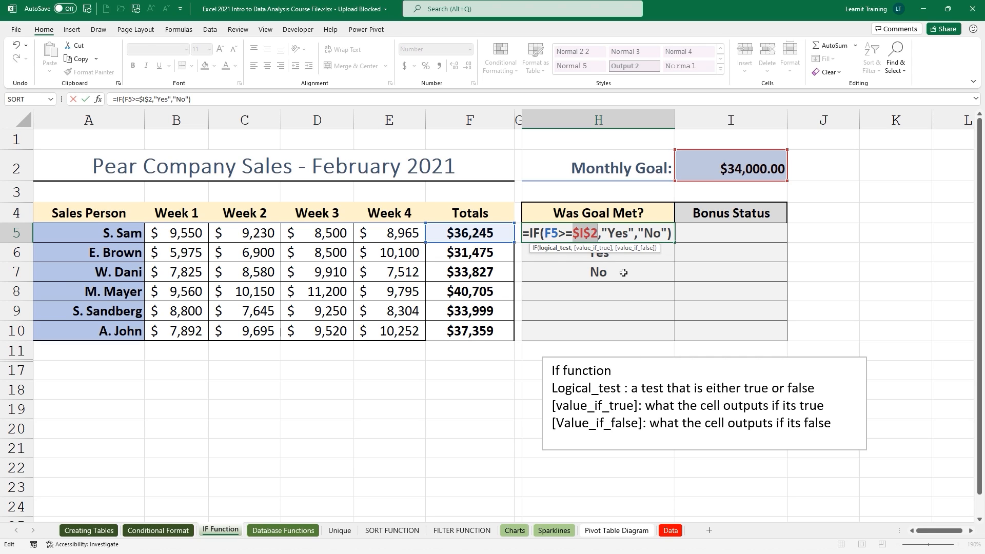
key(F4)
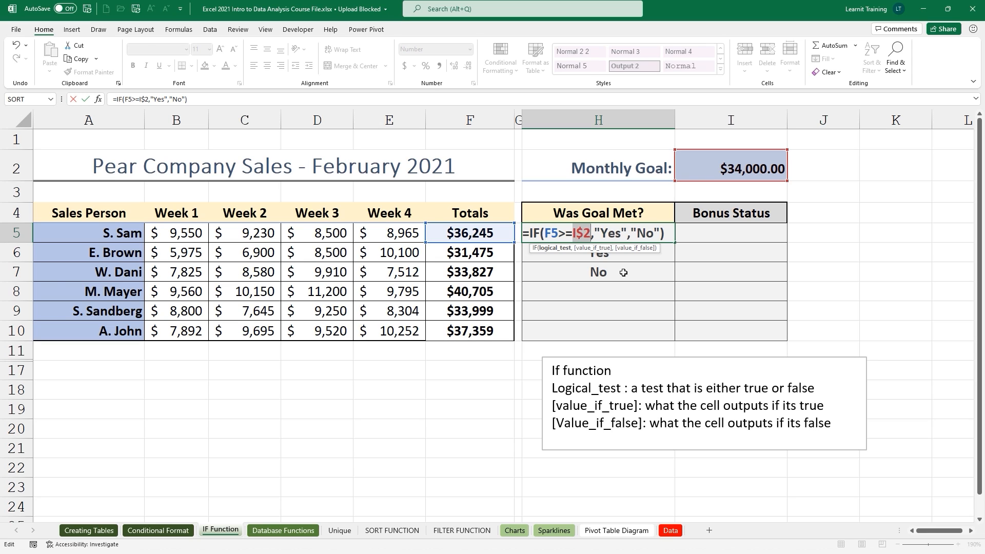
key(F4)
key(F4)
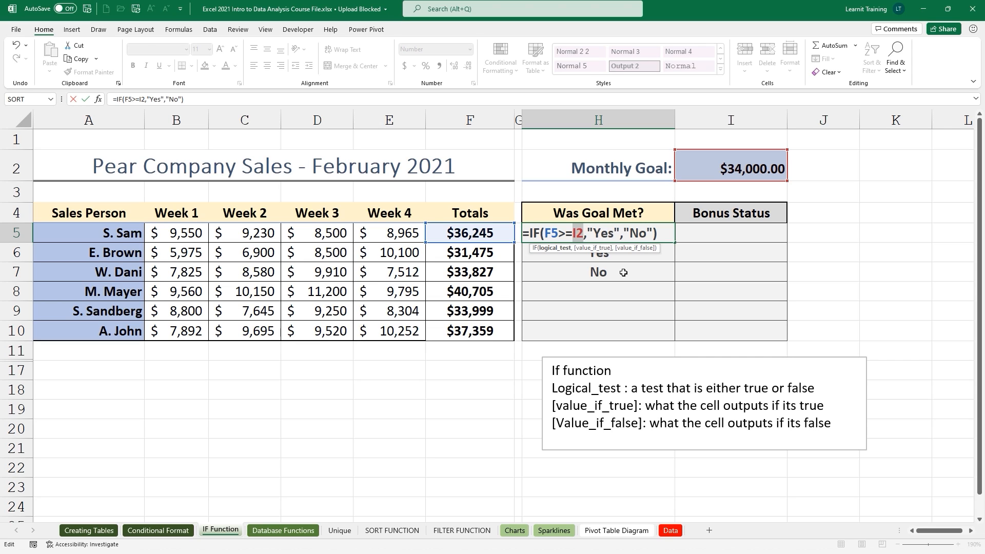
key(F4)
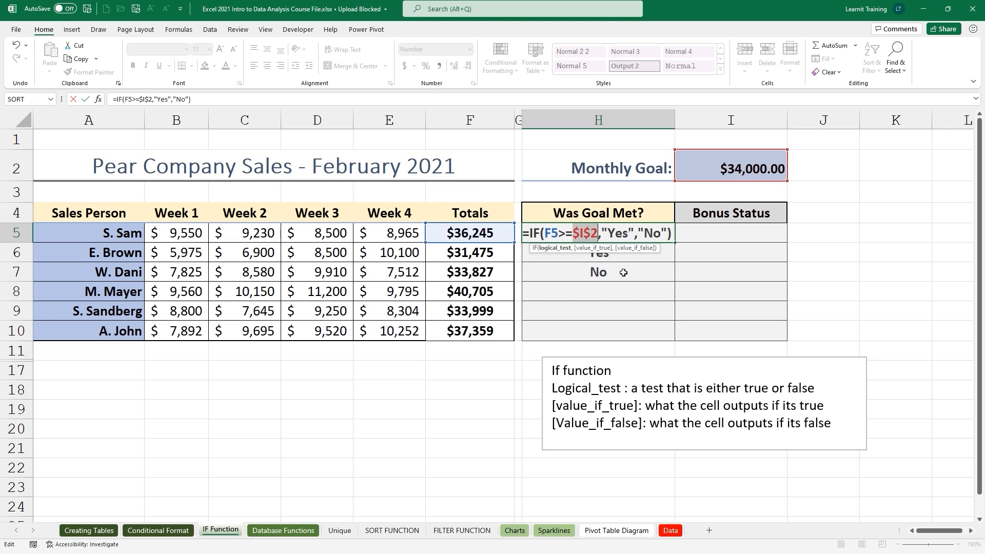
key(ctrl+Return)
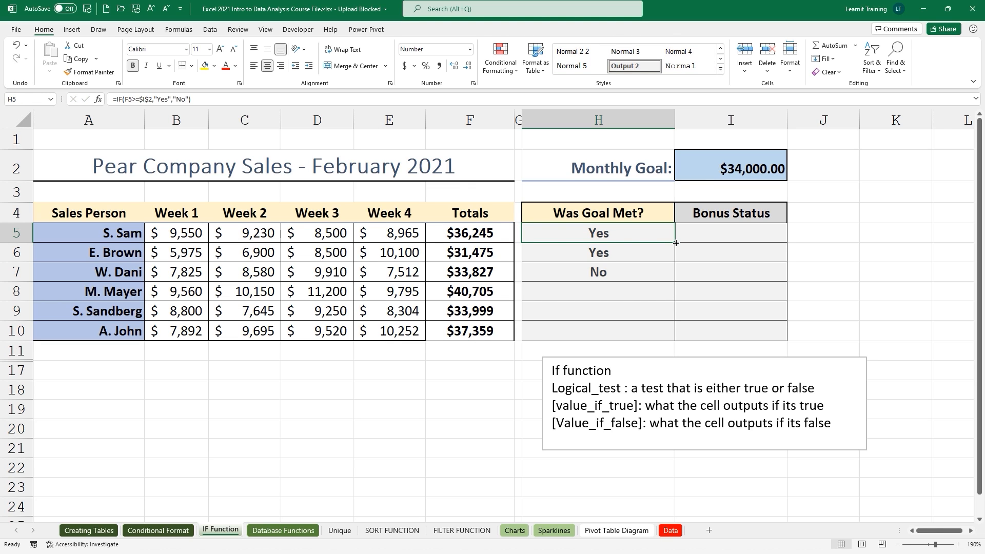
drag(675, 242, 664, 332)
Inspect the goal-check formulas in H5 through H10 without changing them.
click(607, 237)
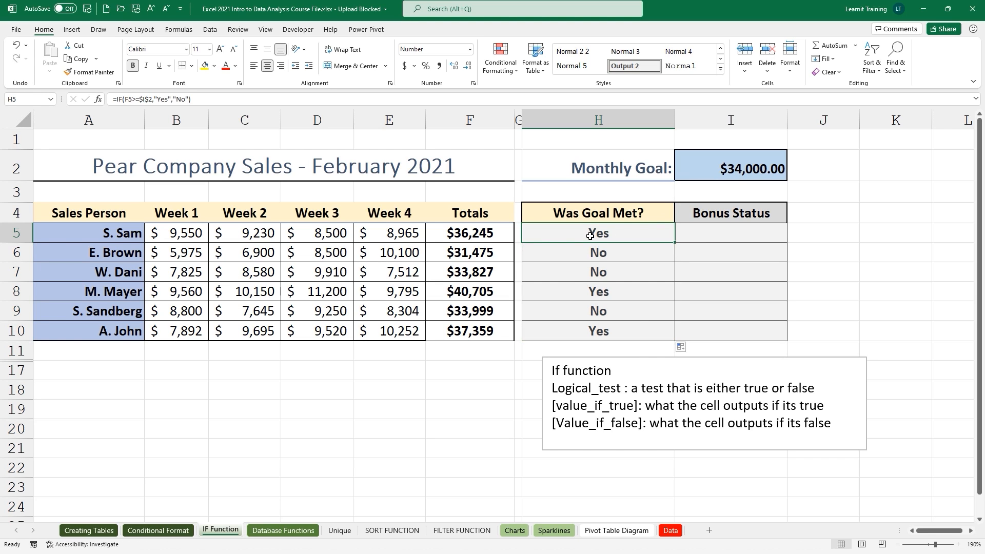
double_click(590, 235)
key(Escape)
double_click(568, 255)
key(Escape)
double_click(558, 272)
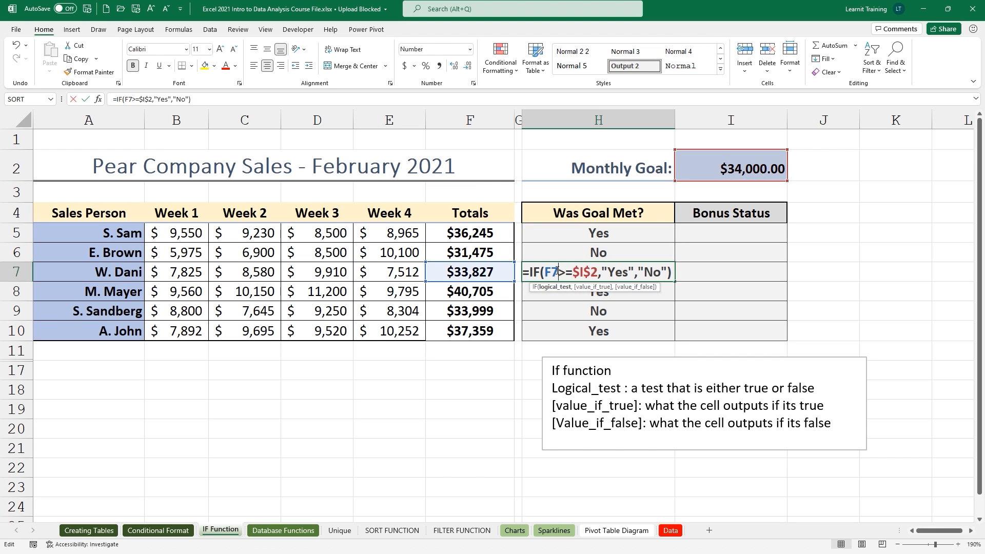
key(Escape)
double_click(552, 290)
key(Escape)
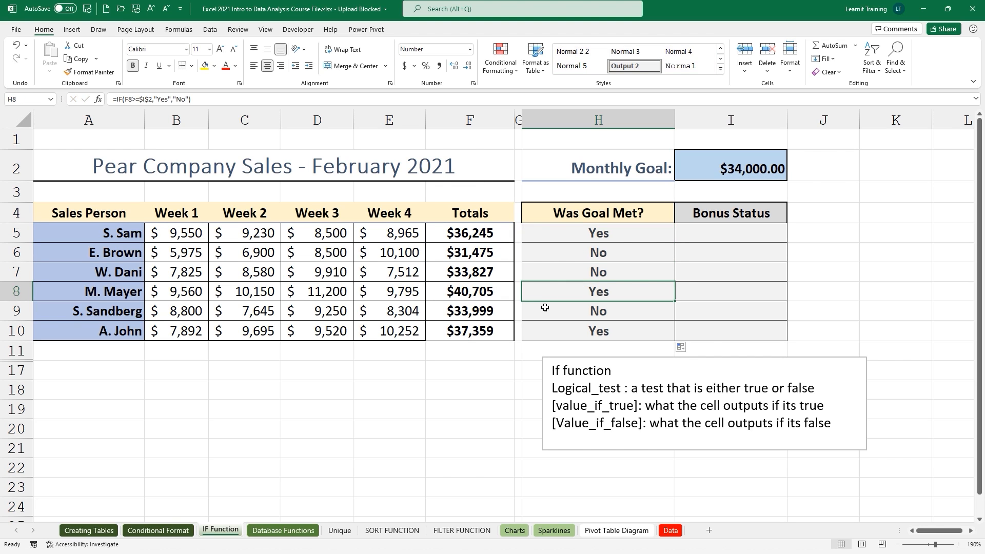
double_click(545, 307)
key(Escape)
double_click(547, 328)
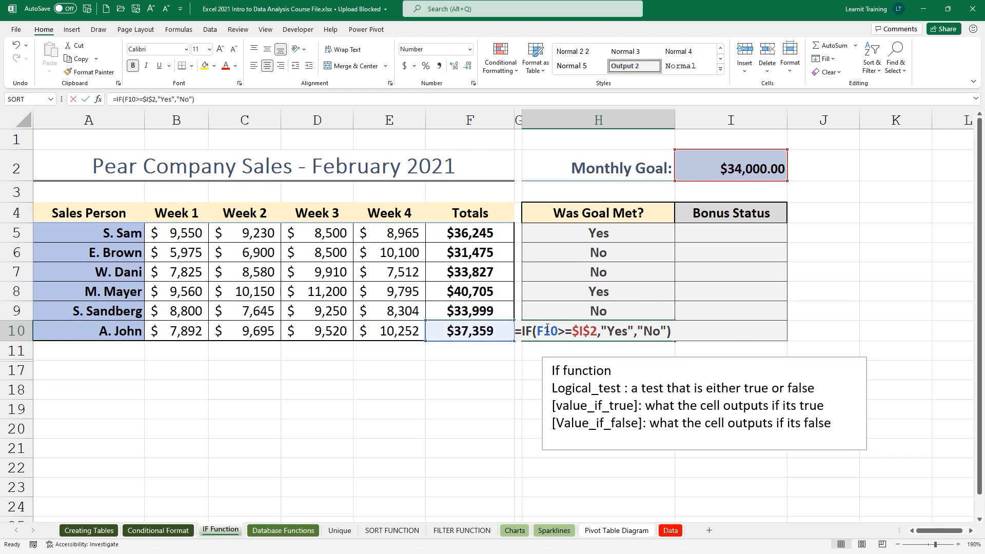
key(Escape)
Recheck the copied formulas in H9, H8, H7 and H6, leaving them unchanged.
double_click(569, 311)
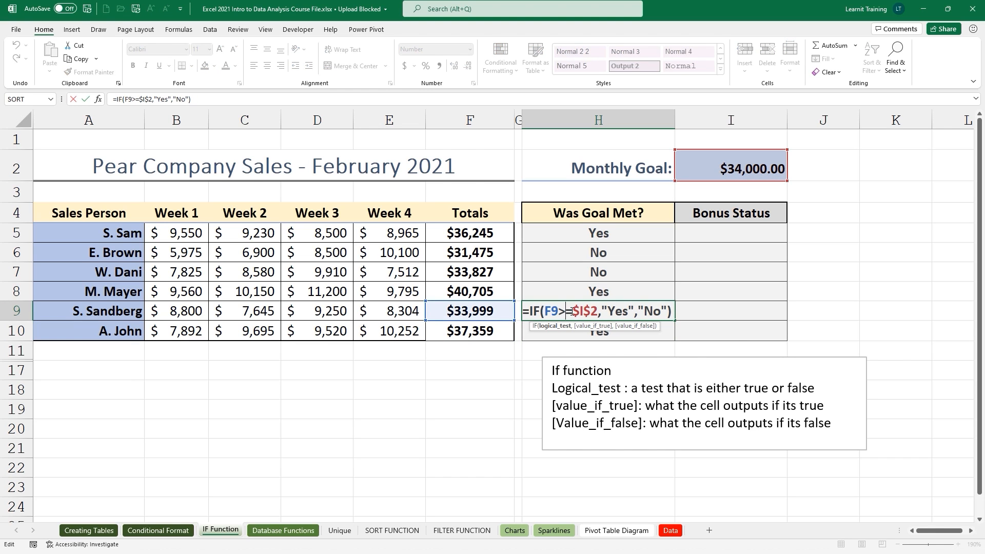
key(Escape)
double_click(579, 290)
key(Escape)
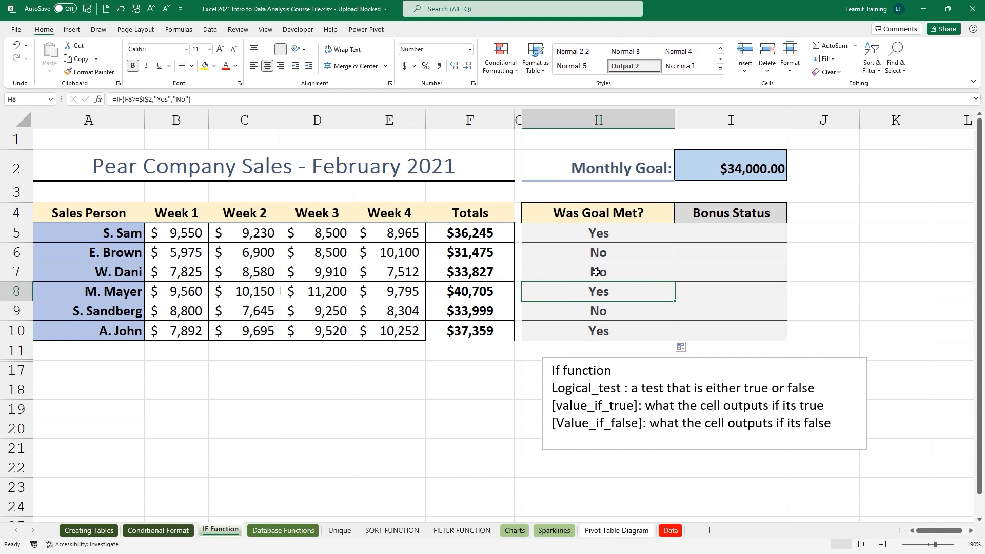
double_click(595, 272)
key(Escape)
double_click(614, 251)
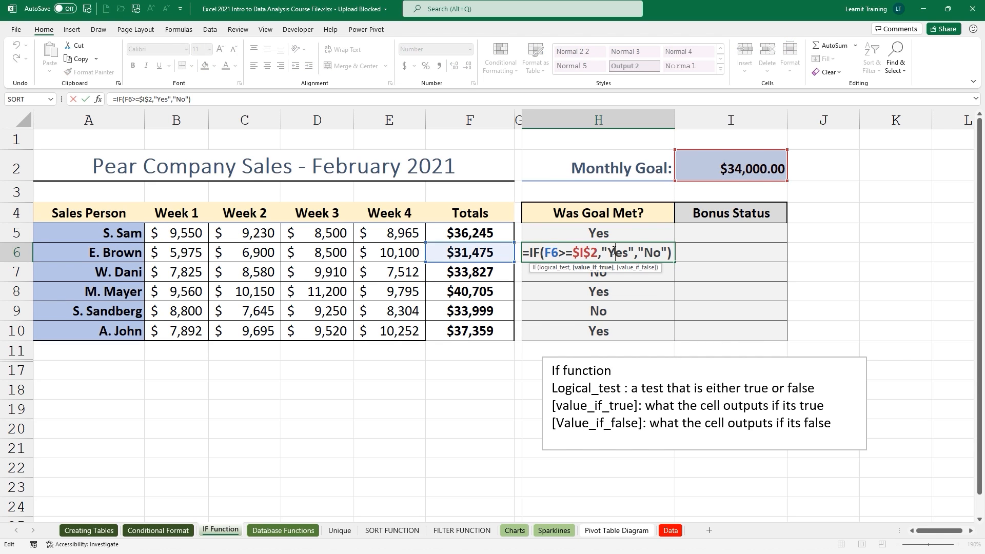
key(Escape)
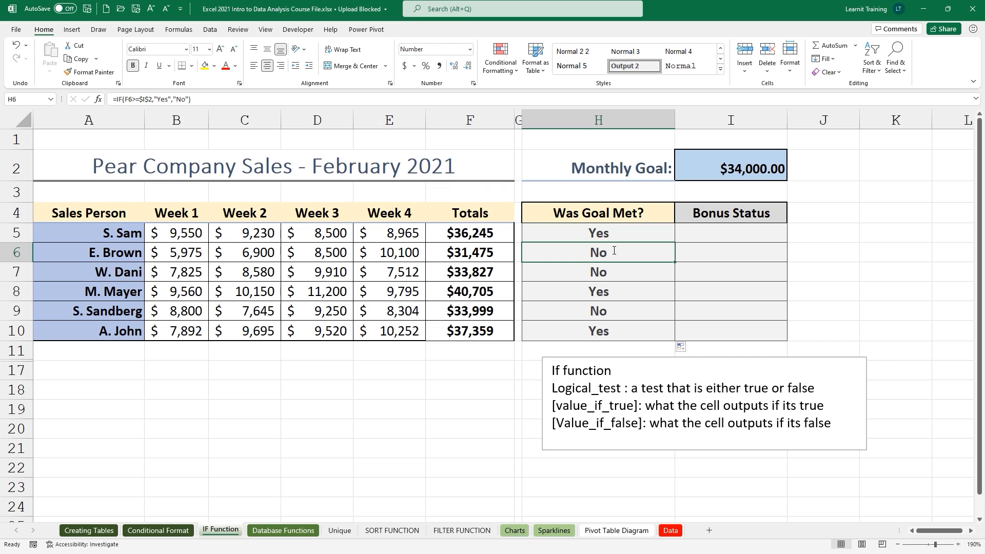
Enter =IF(H5="yes",F5*5%,"No Bonus") in I5, giving a $1,812 bonus.
click(695, 233)
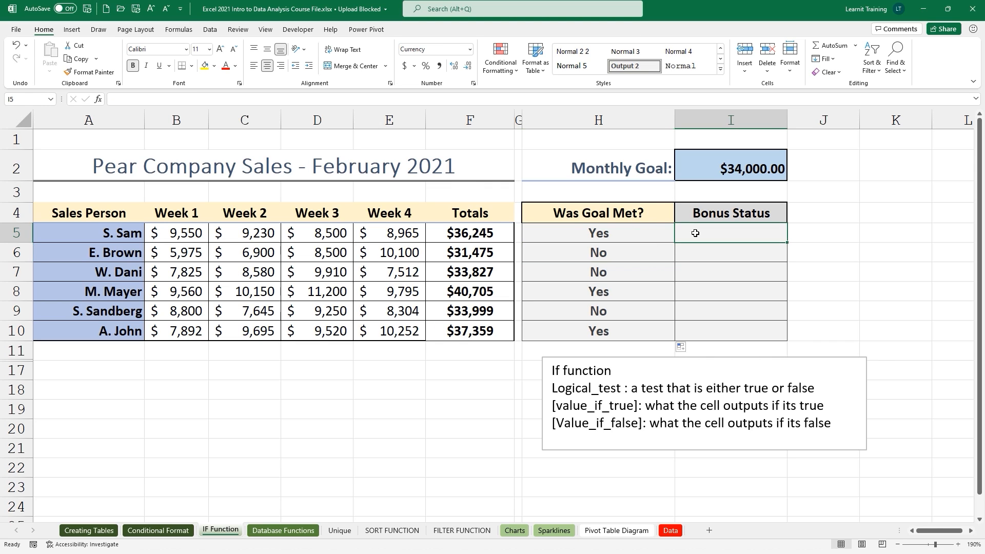
text(=IF()
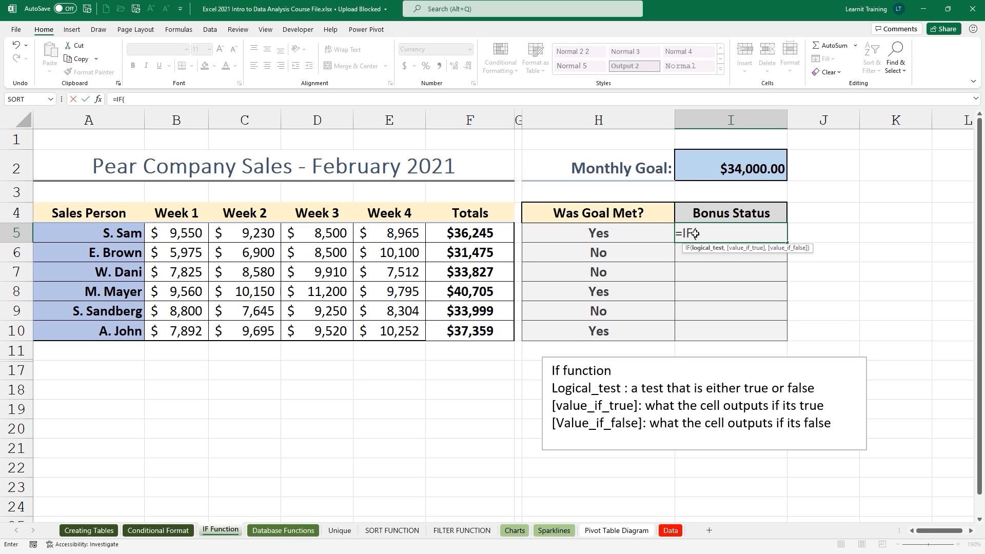
click(608, 233)
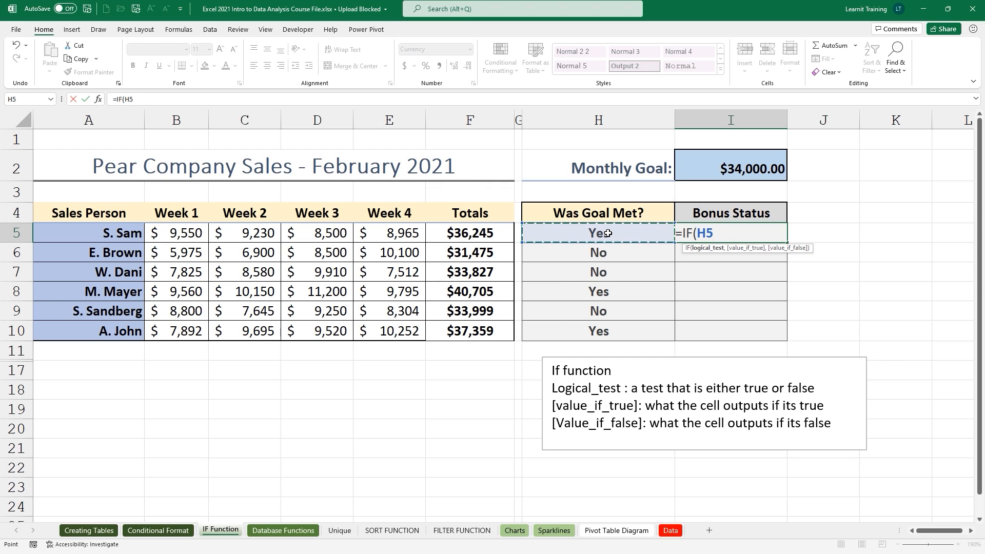
text(="yes)
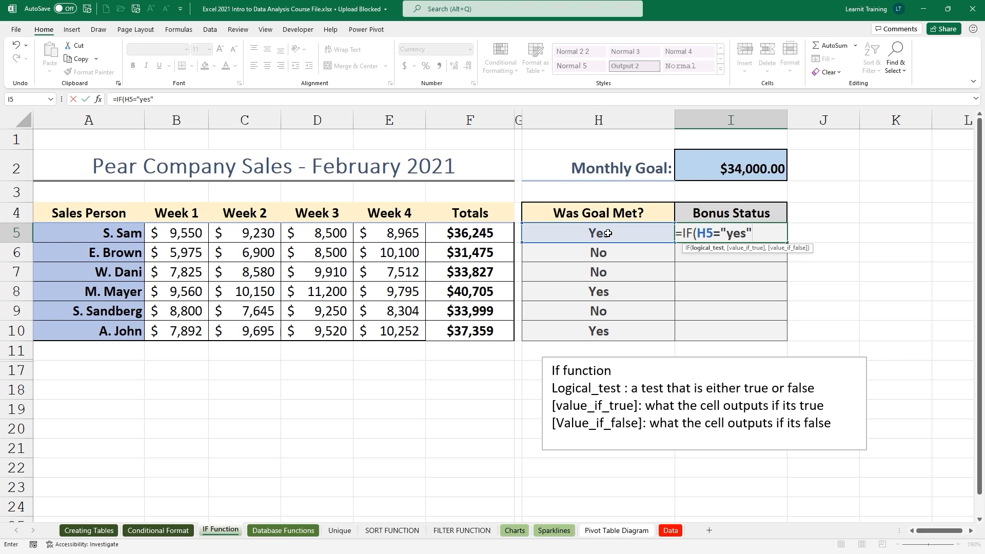
text(,)
click(466, 233)
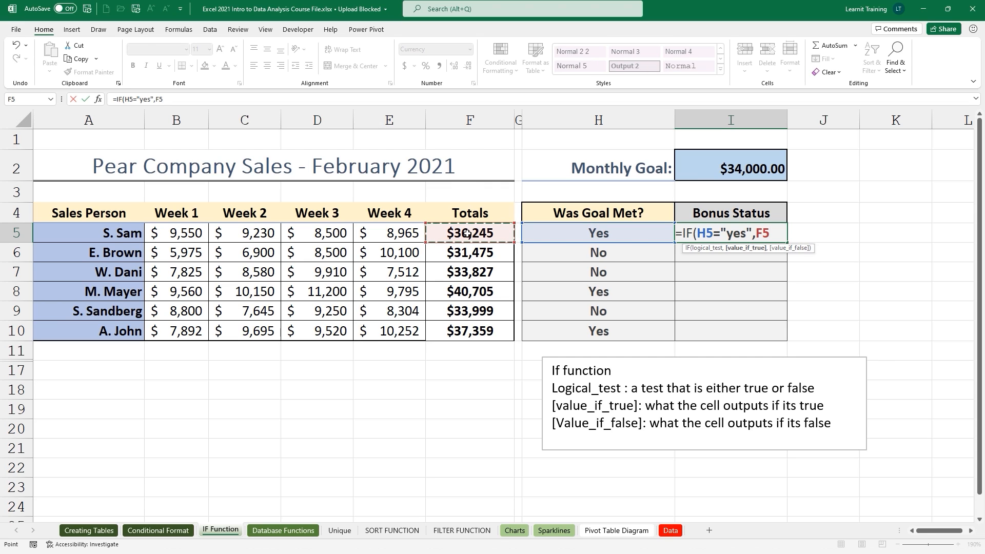
text(*5%)
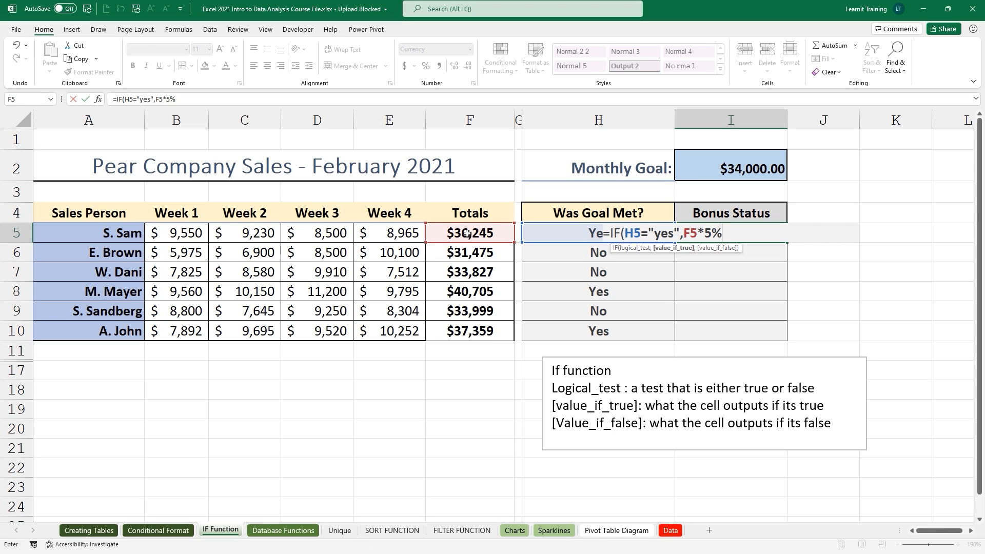
text(,)
text("No)
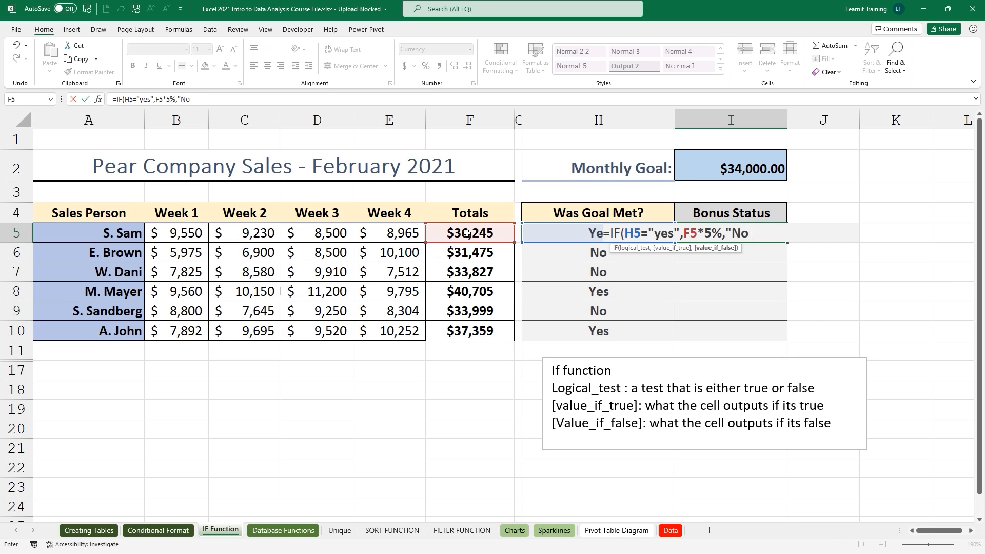
text( Bonus"))
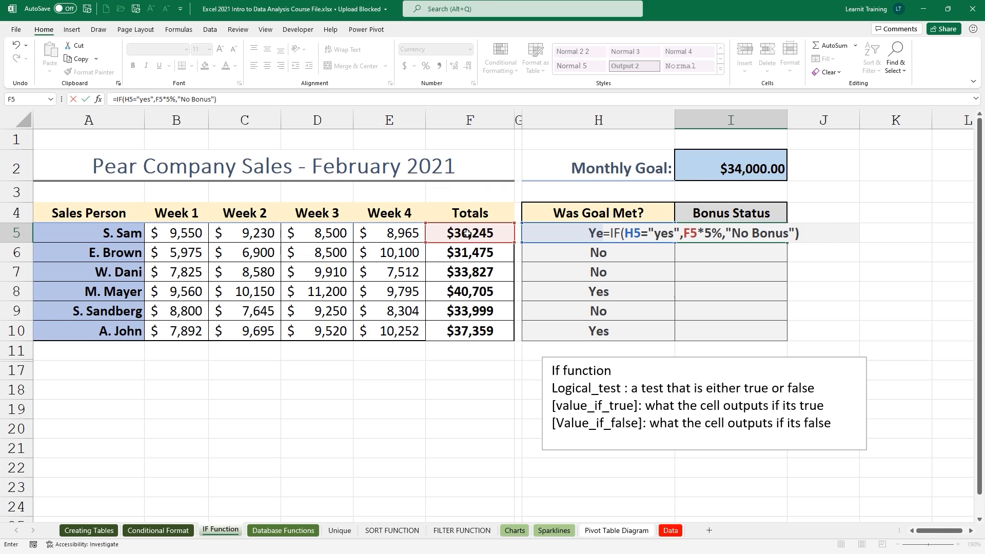
key(ctrl+Return)
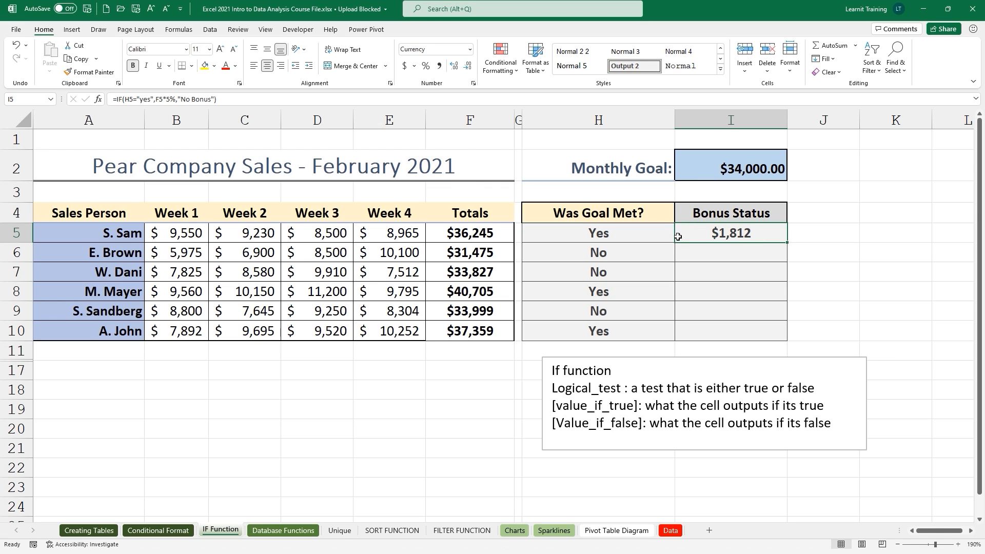
Copy I5's bonus formula down to I10: $1,812, No Bonus, No Bonus, $2,035, No Bonus, $1,868.
double_click(788, 242)
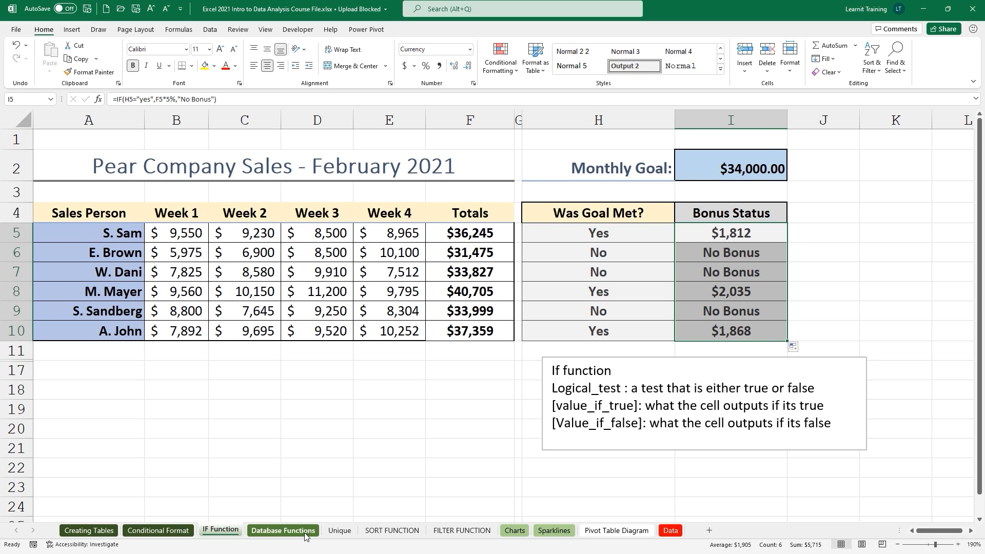
Switch to the Database Functions sheet with the Pear Company Q1 Expenses table.
click(283, 530)
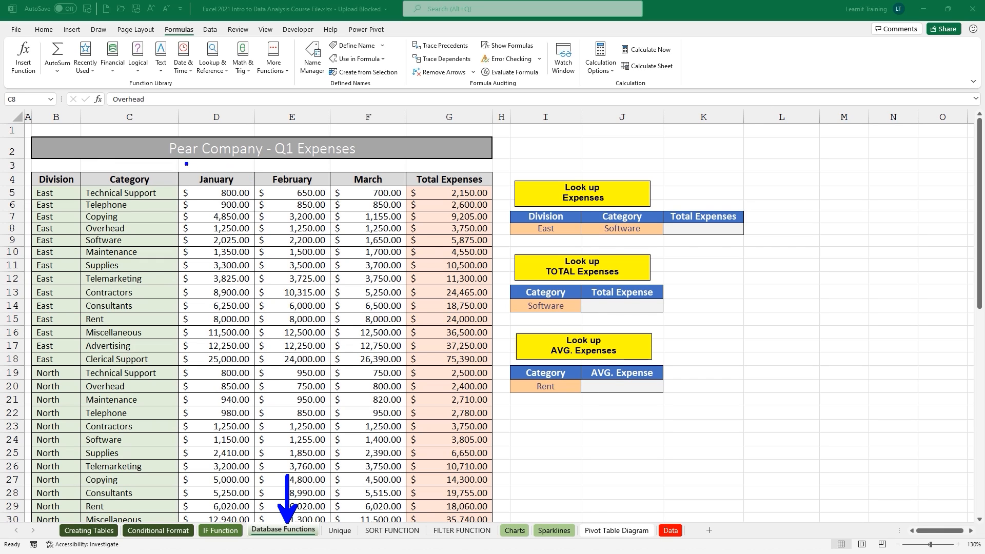
drag(177, 168, 367, 168)
key(F2)
Start a SUMIF in J14 with criteria range C5:C62 and the Software category in I14.
click(610, 303)
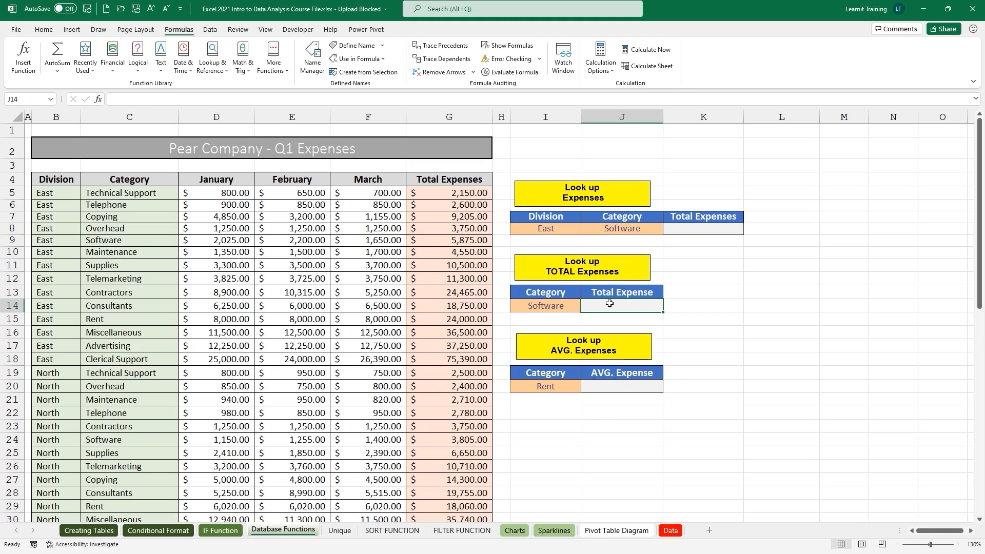
text(=)
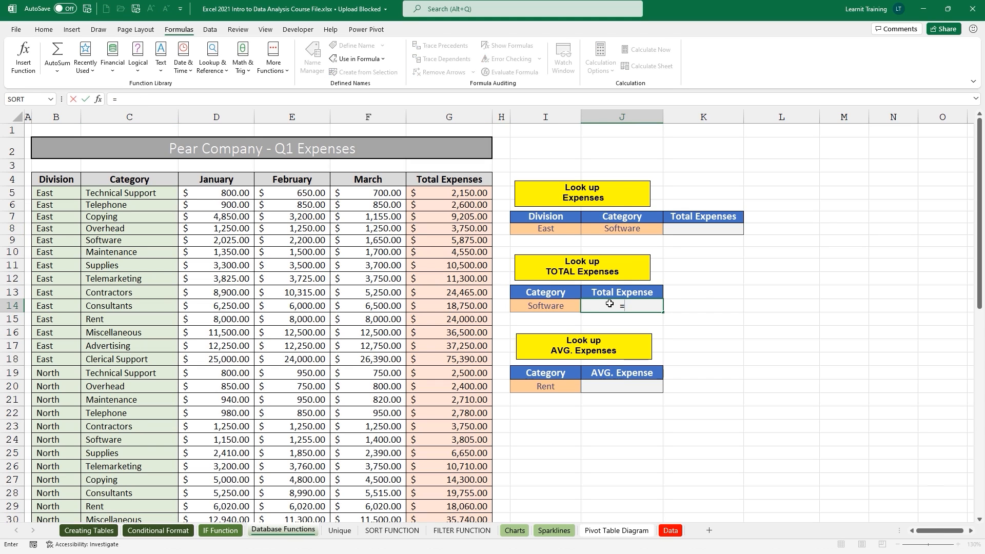
text(sum)
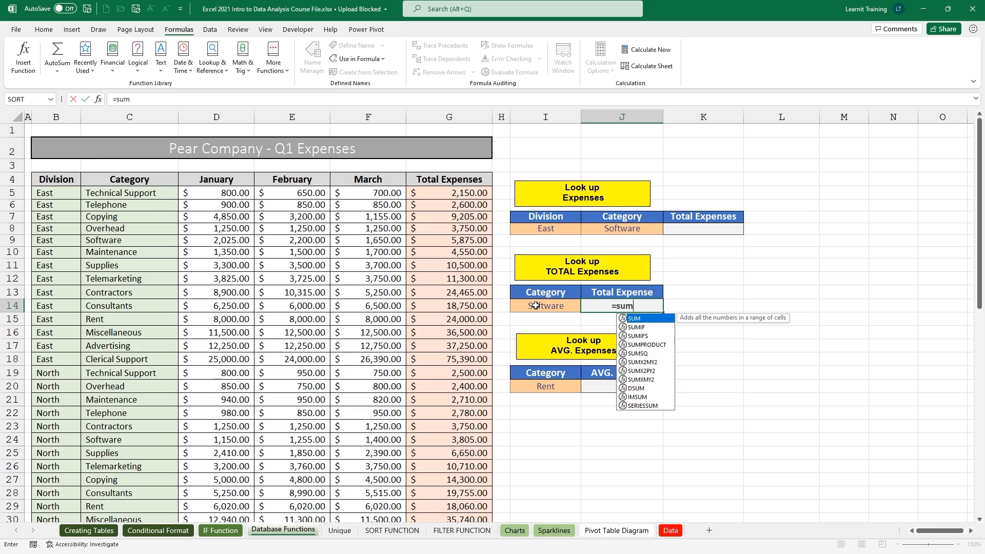
key(Down)
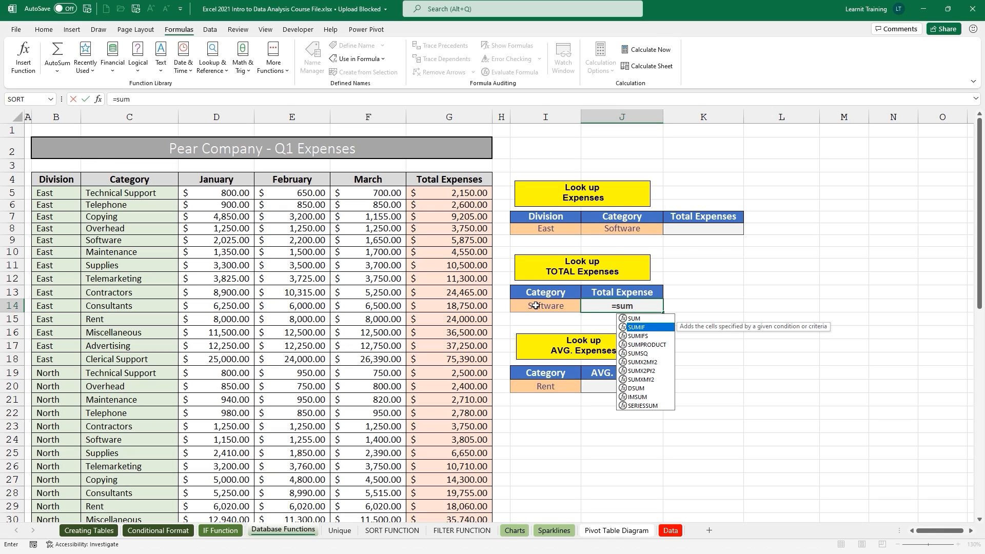
key(Tab)
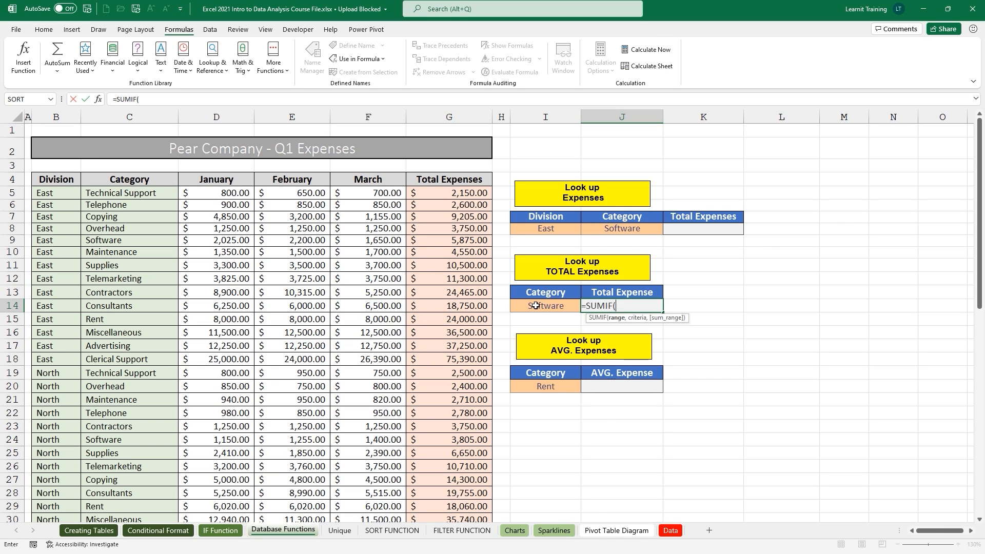
click(158, 197)
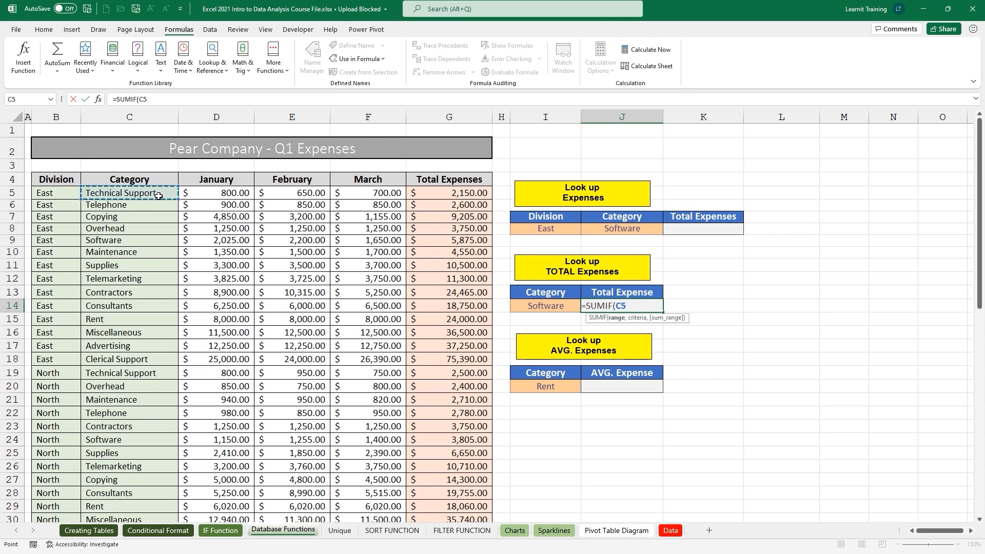
key(ctrl+shift+Down)
scroll(158, 197, up, 5)
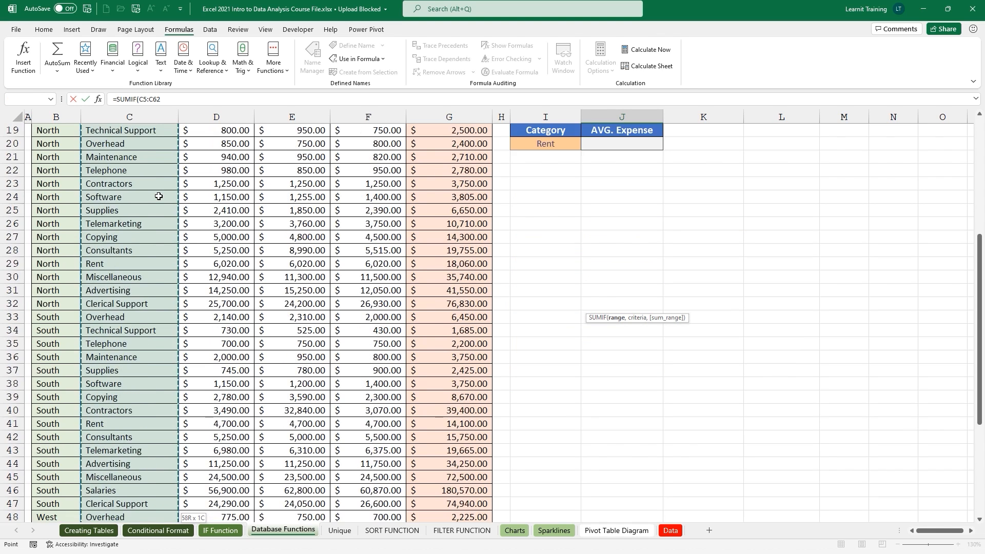
scroll(159, 196, up, 6)
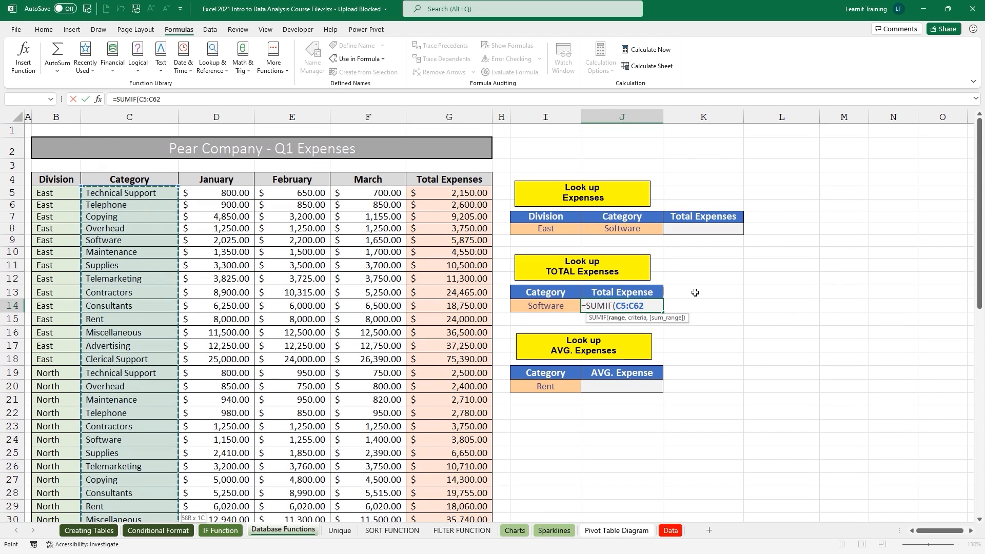
text(,)
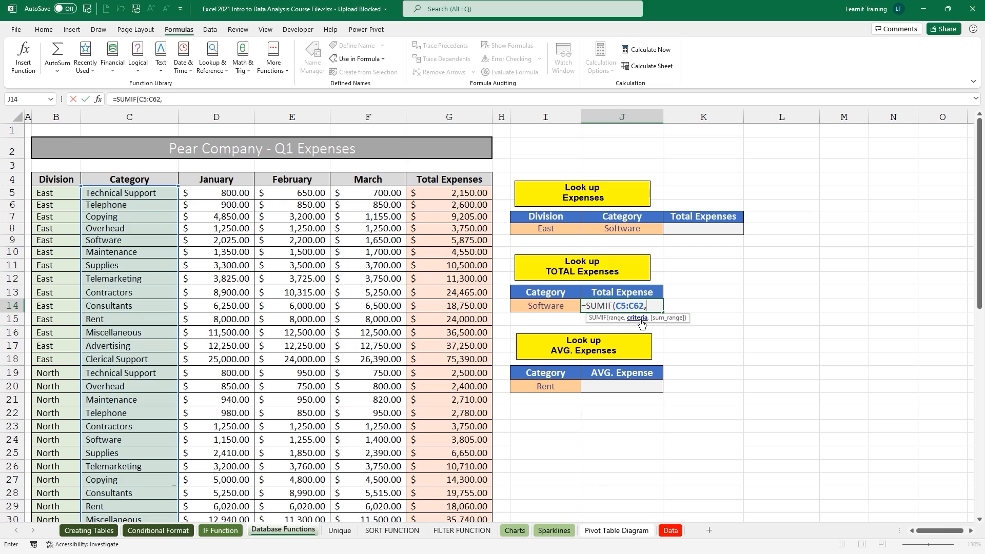
click(569, 308)
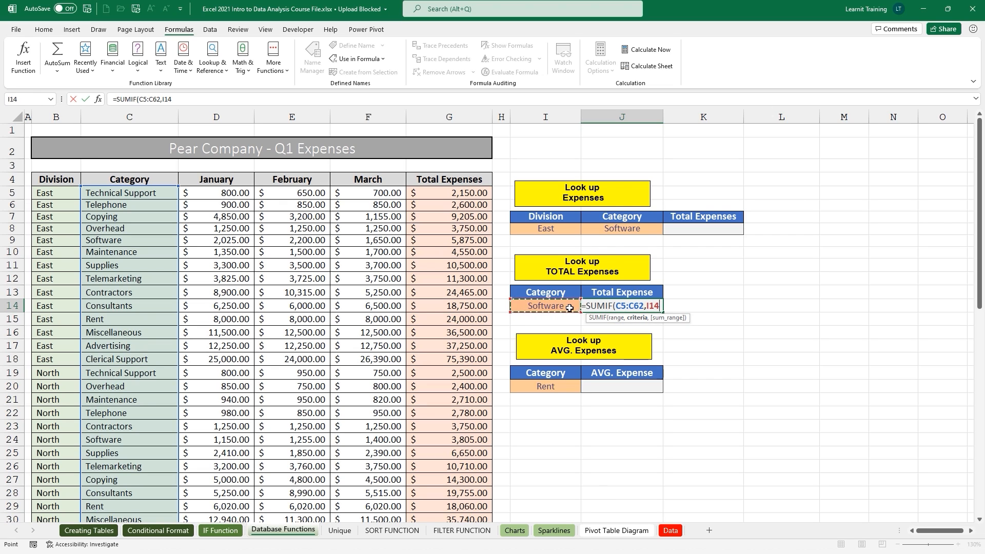
text(,)
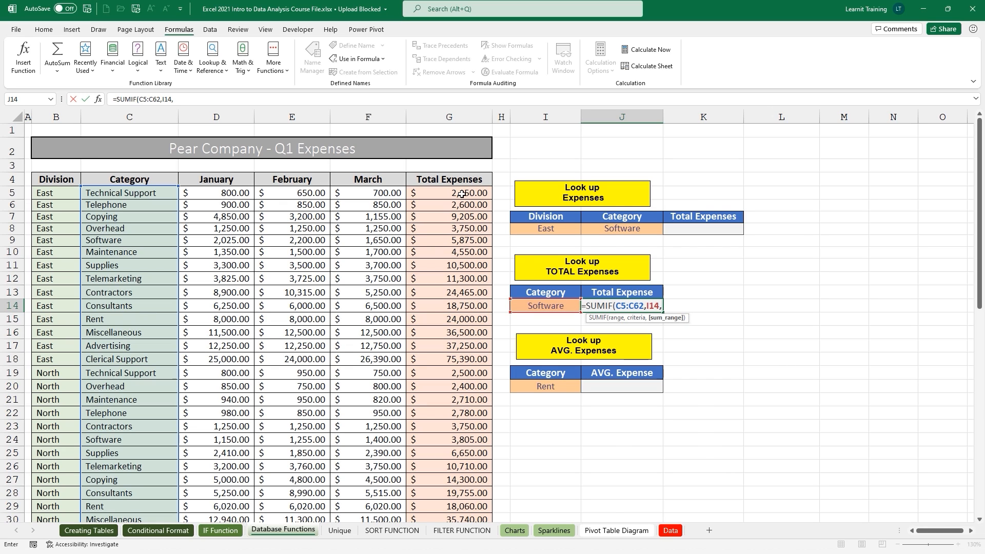
Finish the SUMIF with sum range G5:G62, returning 17215.
click(462, 194)
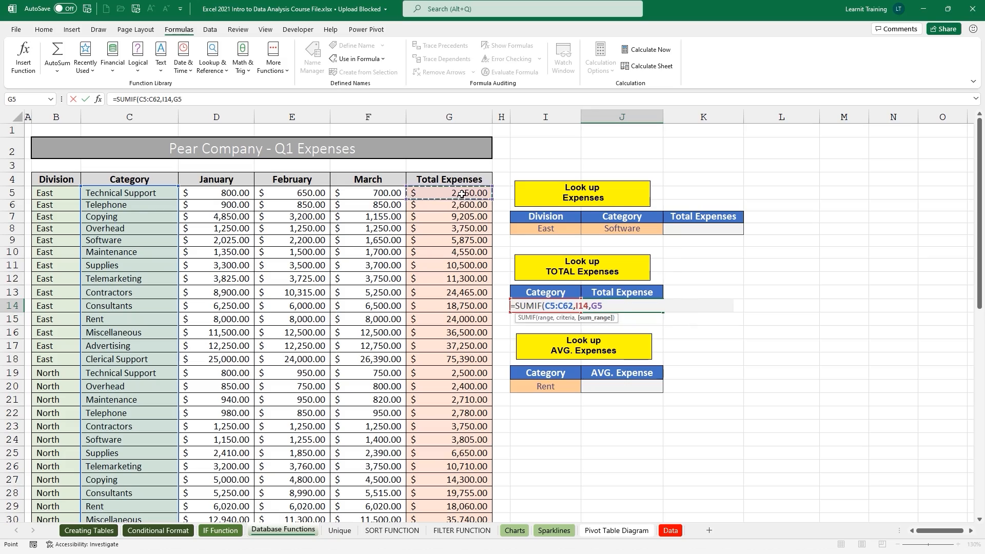
key(ctrl+shift+Down)
scroll(462, 194, up, 4)
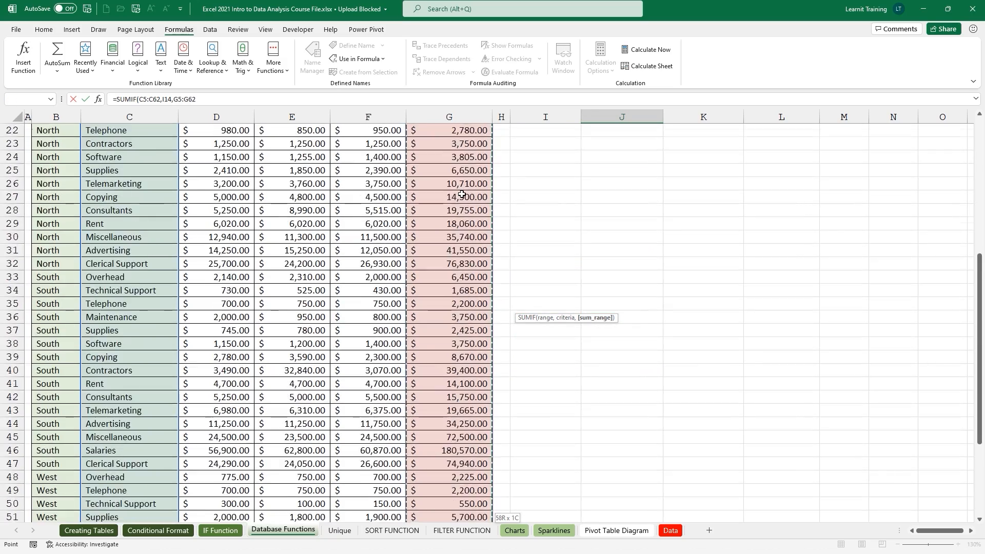
scroll(461, 193, up, 7)
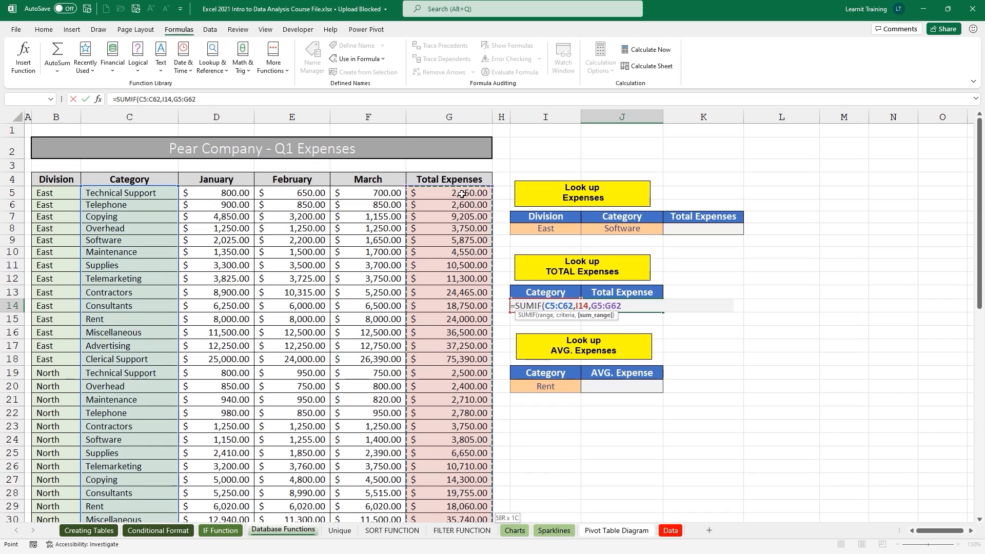
text())
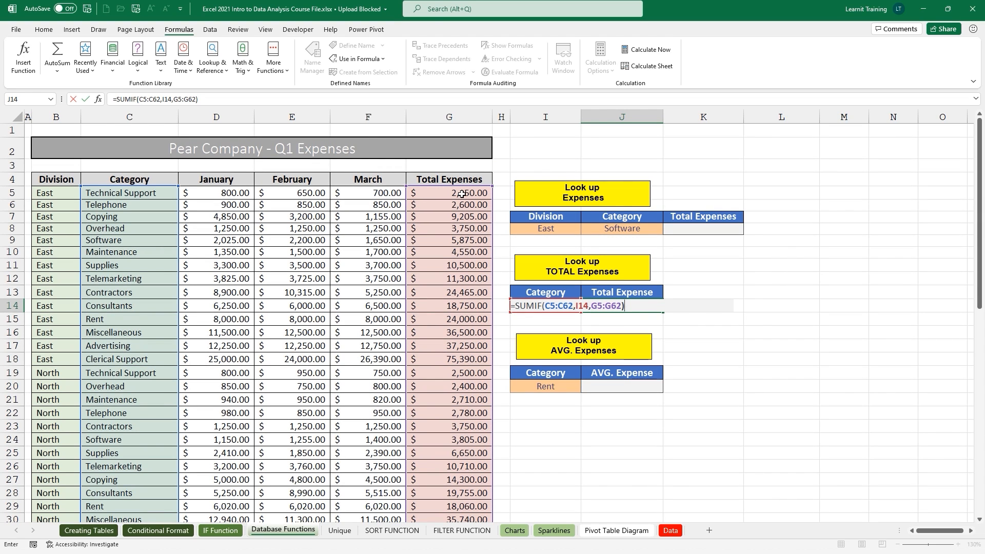
key(Return)
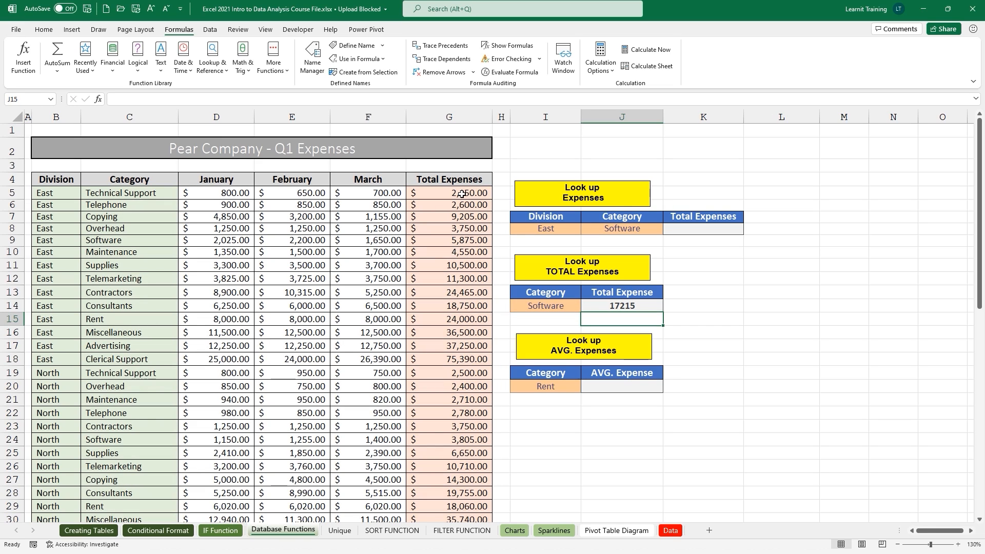
Format J14 as currency with both decimals removed so it reads $17,215.
click(622, 306)
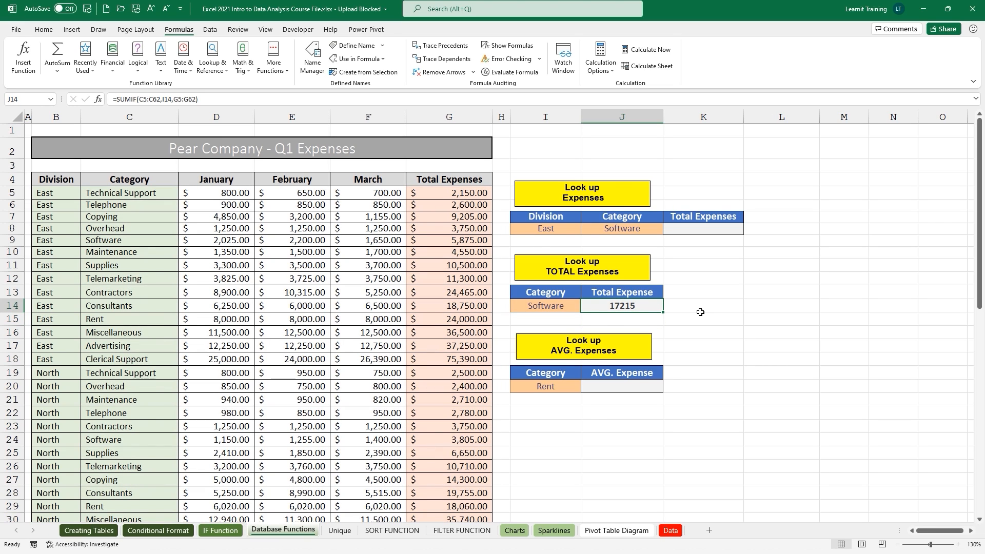
key(ctrl+shift+4)
key(alt)
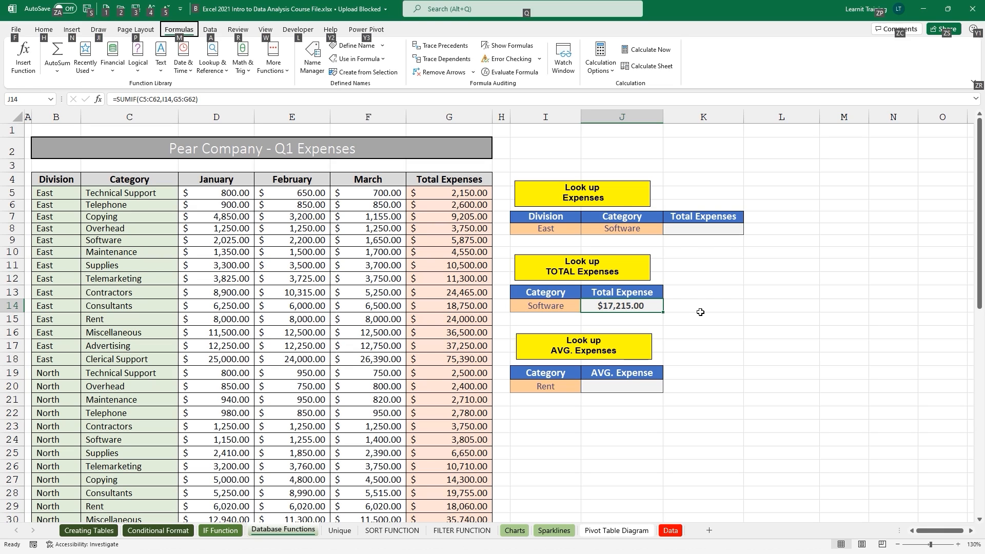
key(h)
key(9)
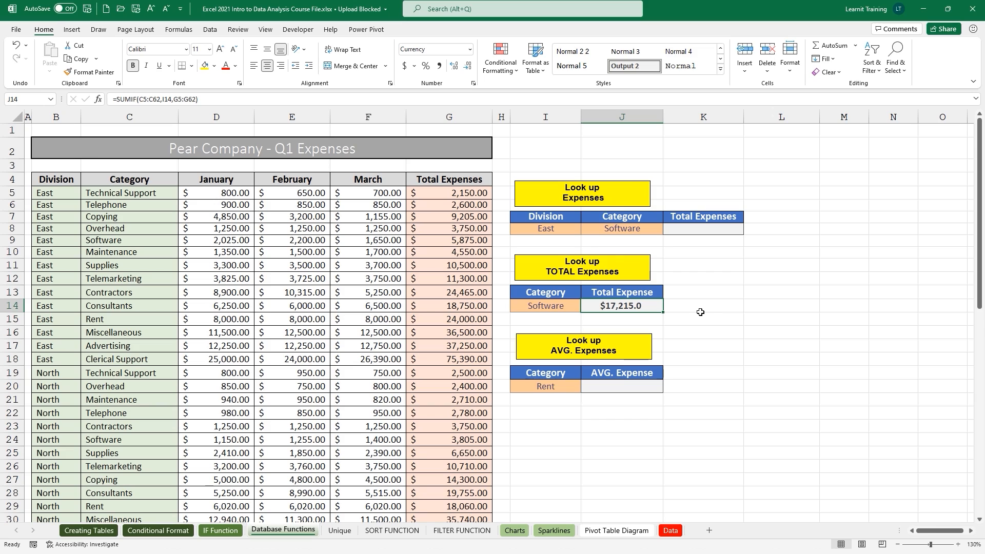
key(alt)
key(h)
key(9)
Start an AVERAGEIF in J20 with criteria range C5:C62 and the Rent criterion in I20.
click(598, 384)
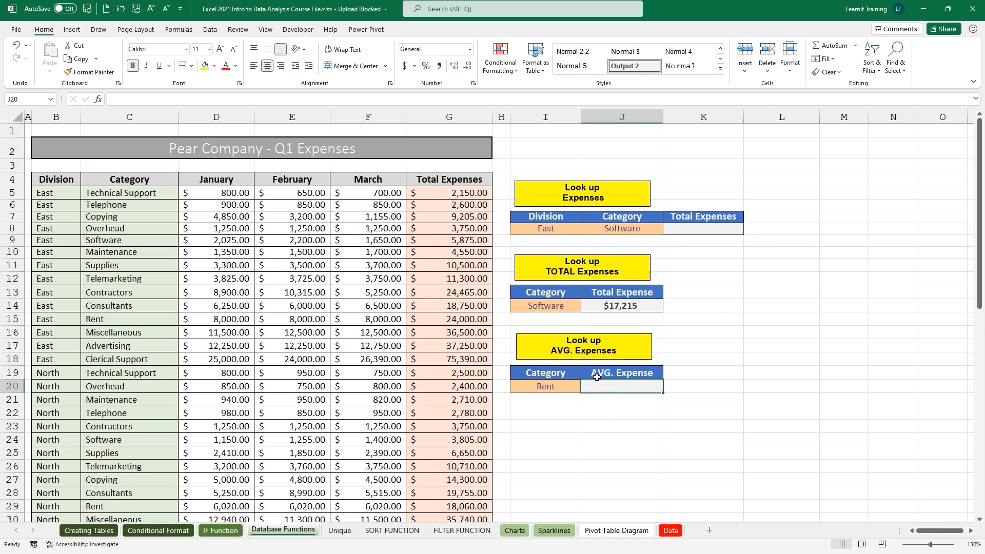
text(=aver)
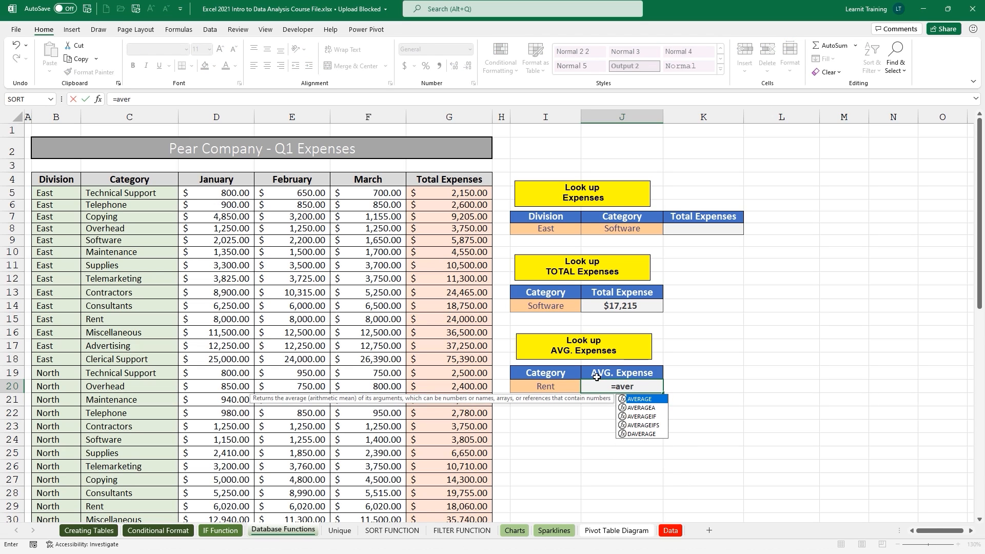
key(Down)
key(Down)
key(Tab)
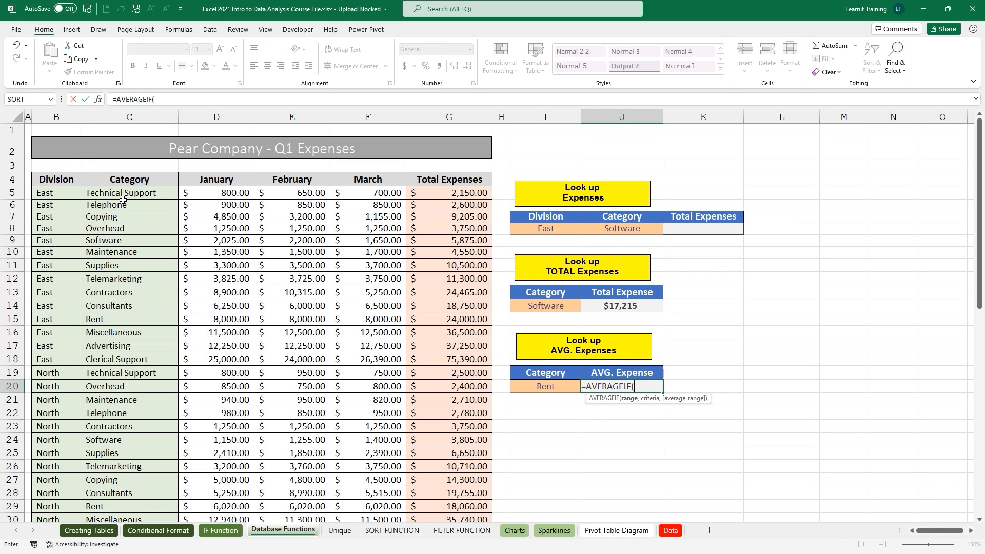
click(122, 202)
click(130, 195)
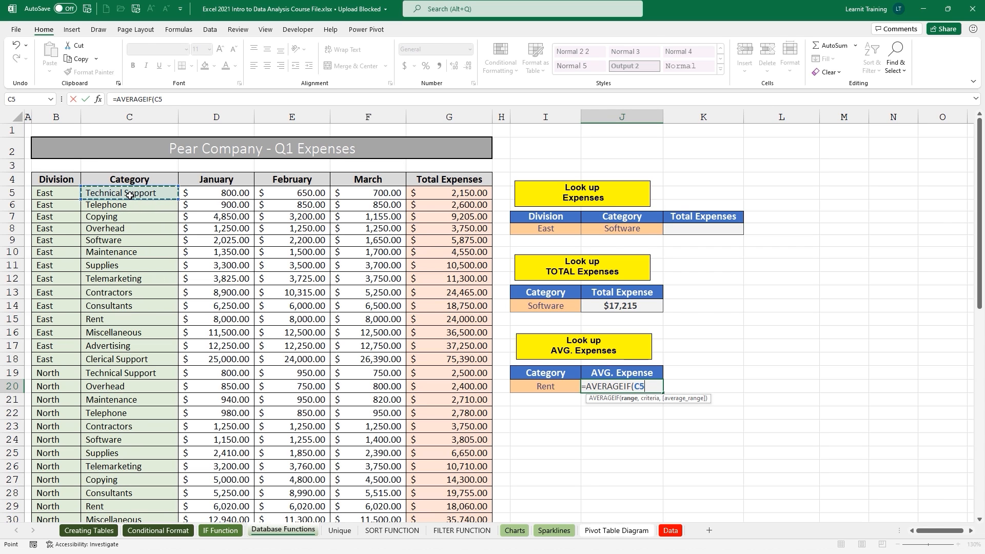
key(ctrl+shift+Down)
scroll(131, 196, up, 6)
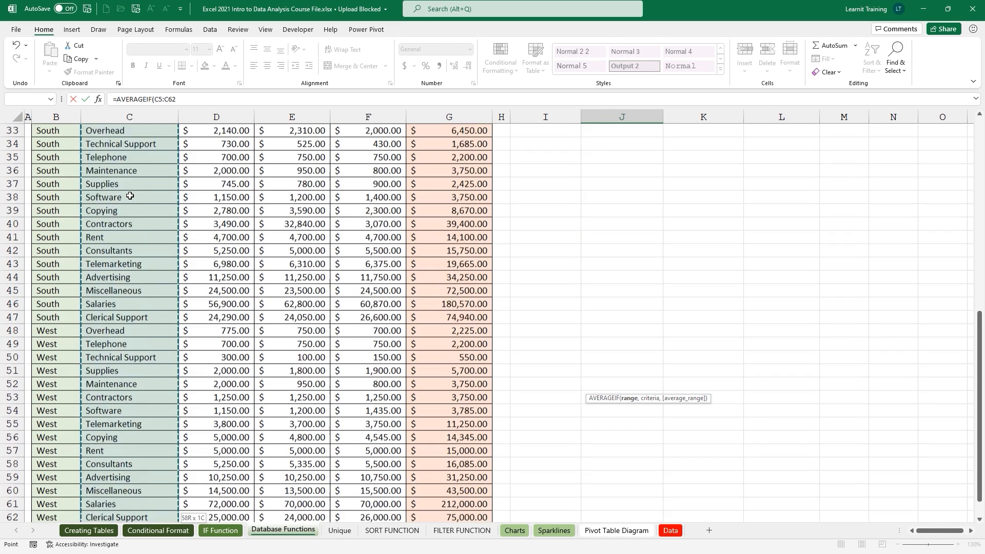
scroll(130, 195, up, 5)
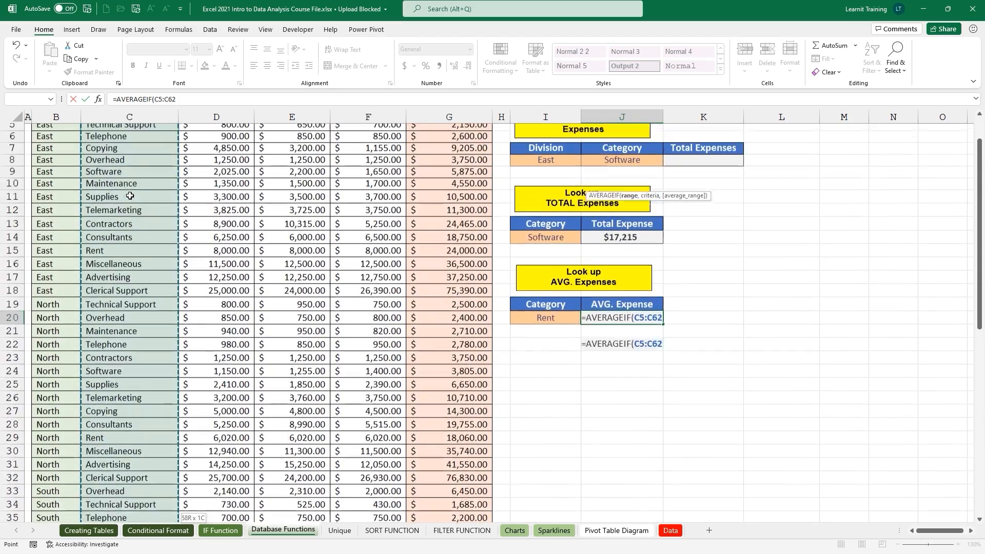
text(,)
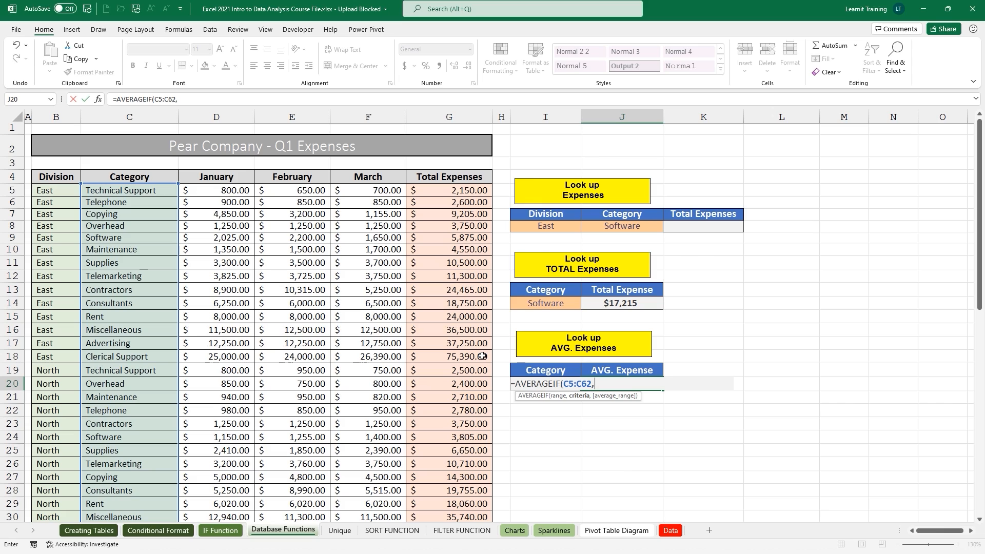
text(i20,)
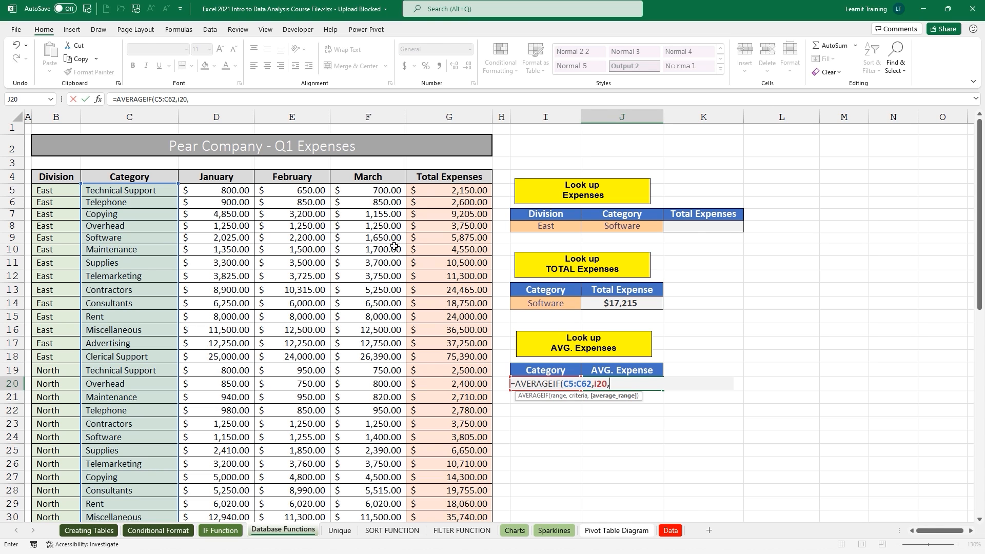
Set G5:G62 as the average range and commit the AVERAGEIF formula.
click(452, 190)
key(ctrl+shift+Down)
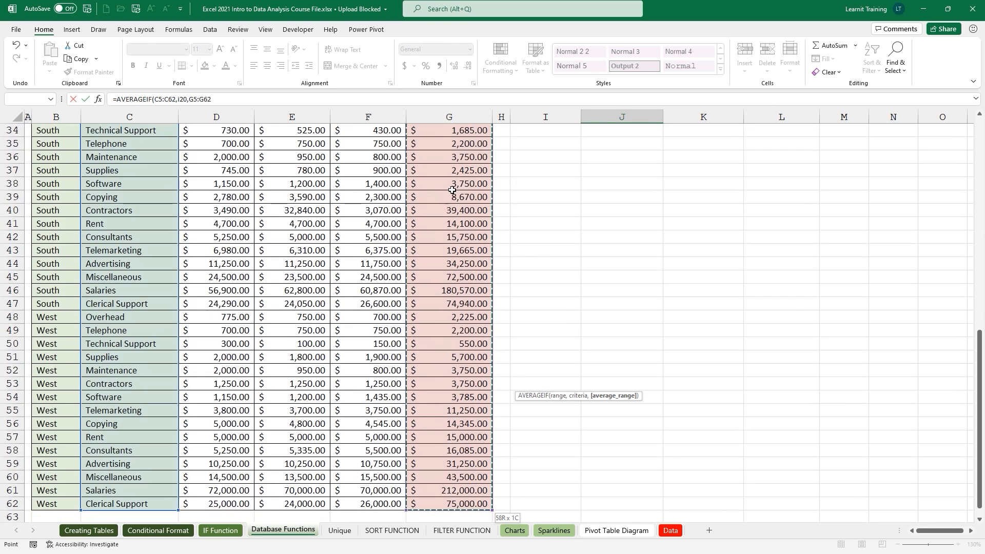
scroll(452, 190, up, 9)
scroll(452, 190, up, 1)
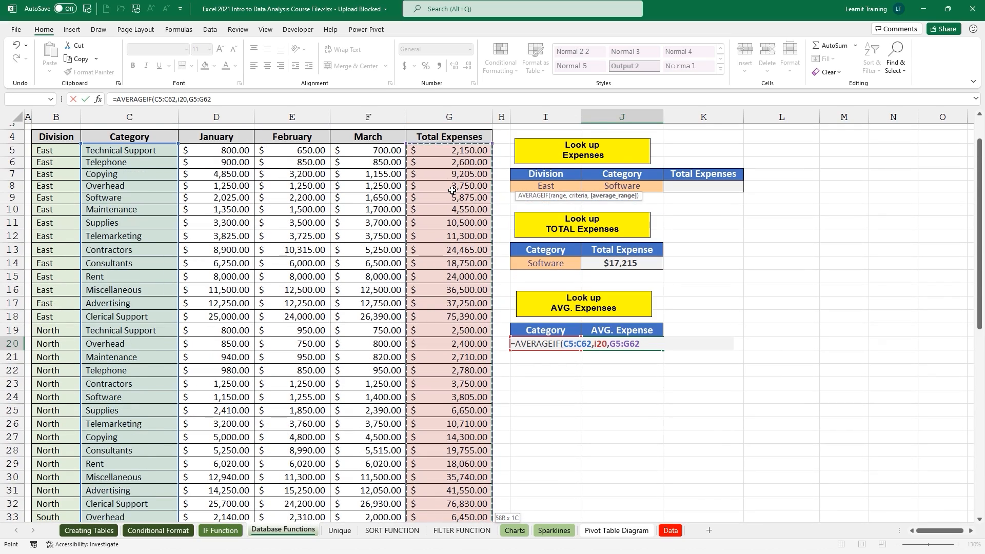
key(Return)
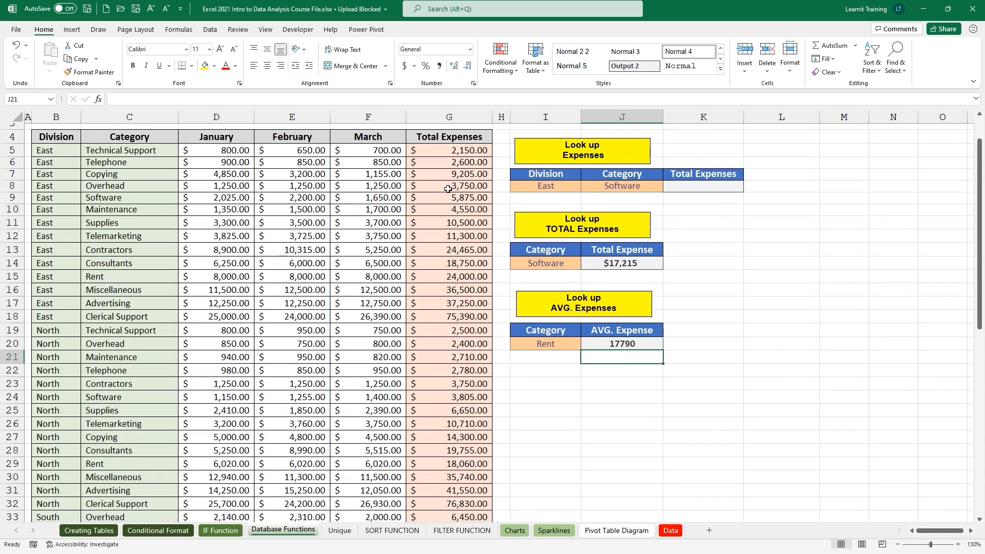
Format J20 as whole-dollar currency, showing $17,790.
click(639, 344)
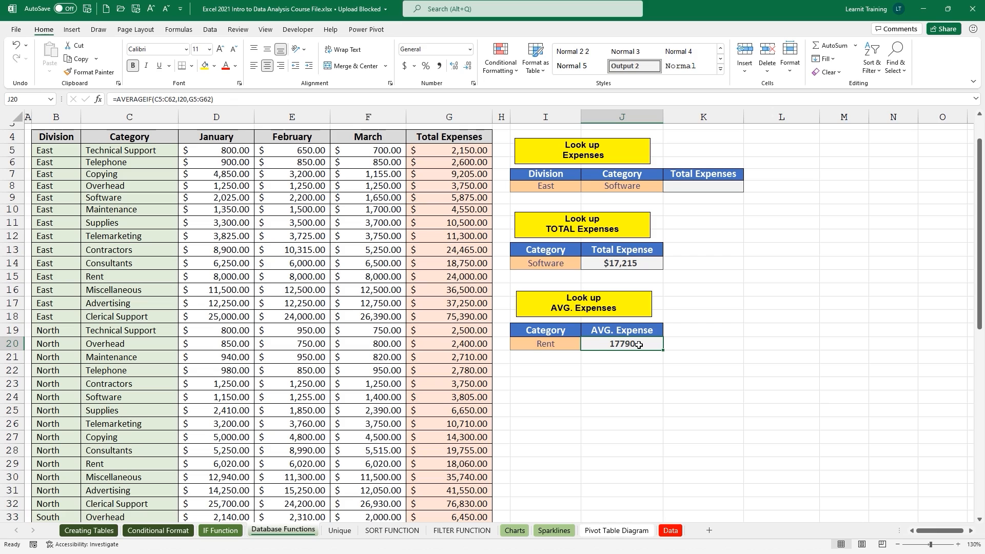
key(ctrl+shift+4)
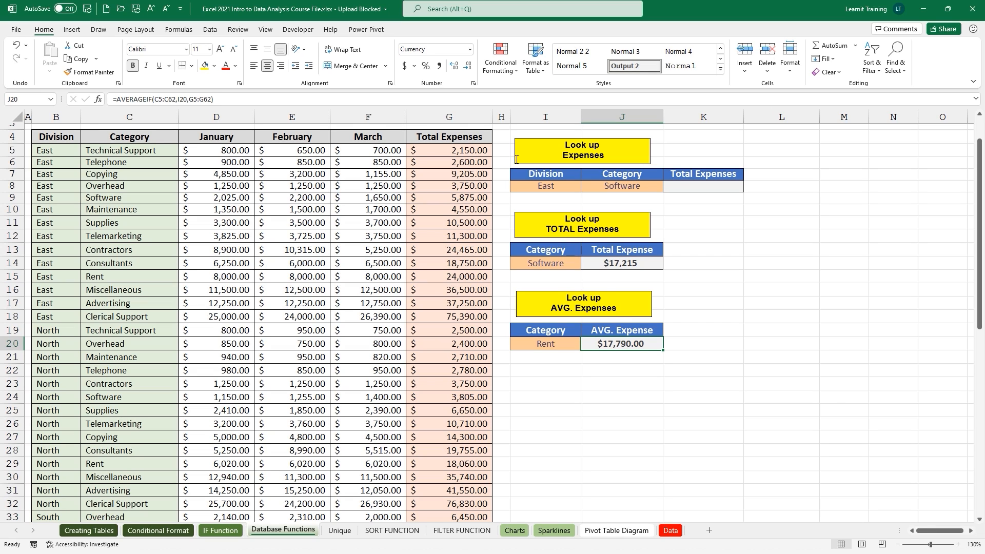
click(469, 67)
click(468, 67)
scroll(724, 328, up, 1)
Start a SUMIFS in K8 with G5:G62 as the sum range.
click(702, 224)
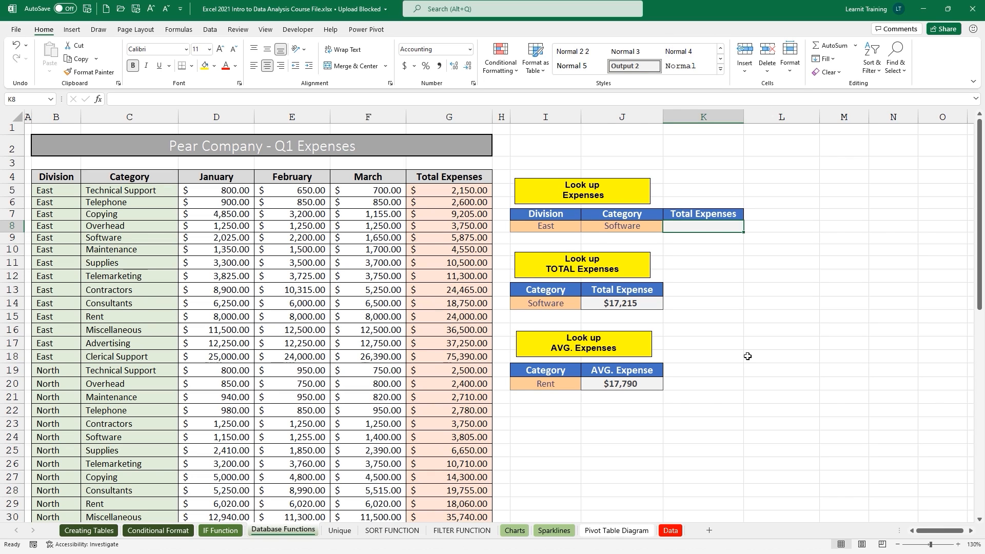
text(=sum)
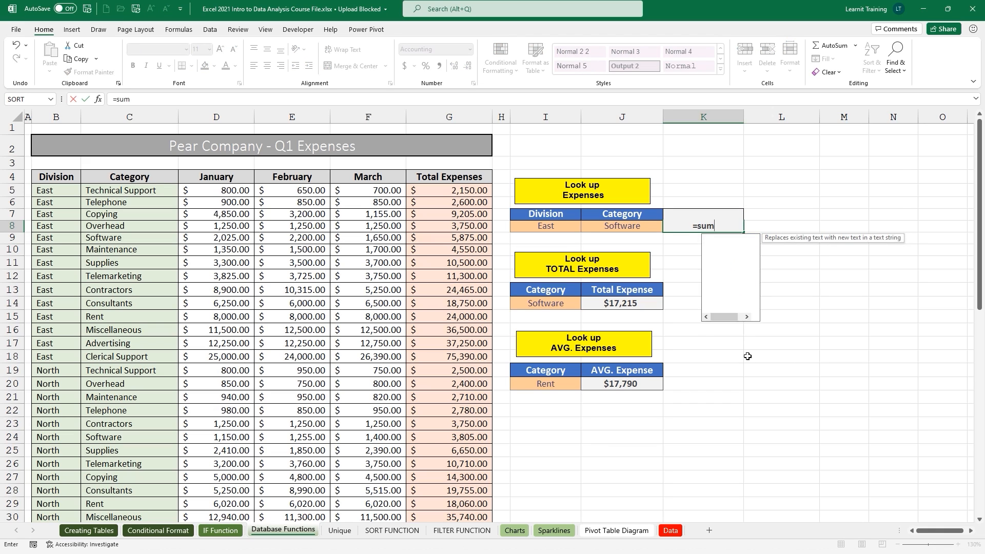
key(Down)
key(Down)
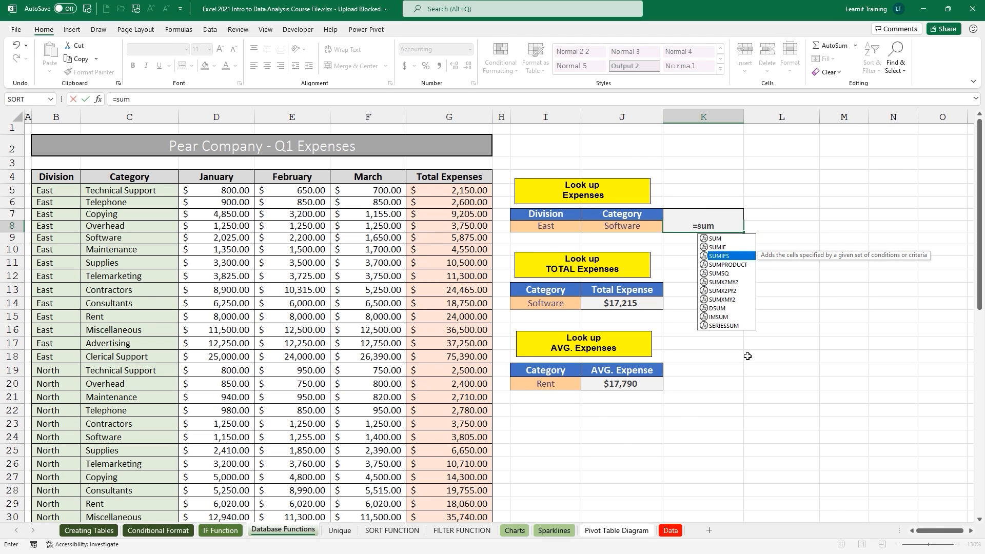
key(Tab)
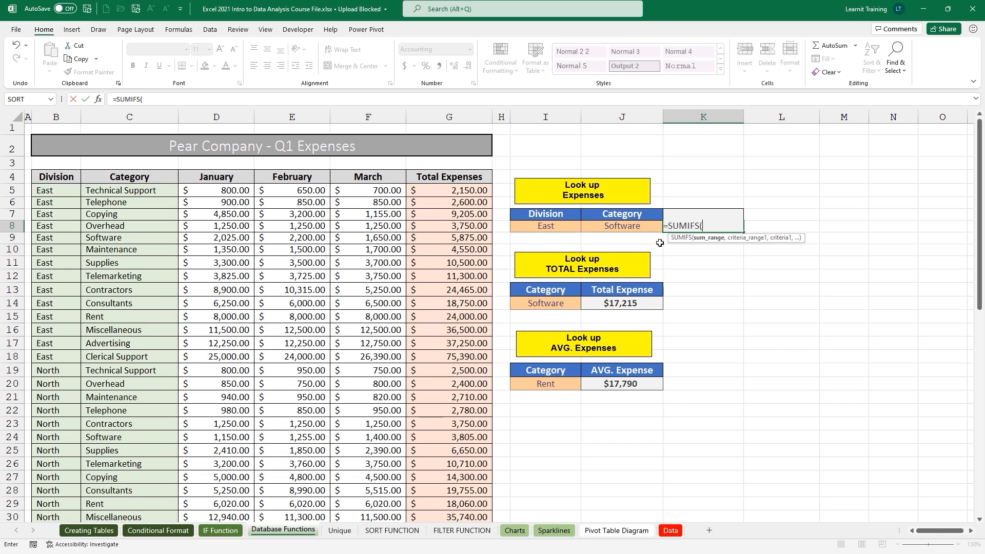
click(478, 189)
key(ctrl+shift+Down)
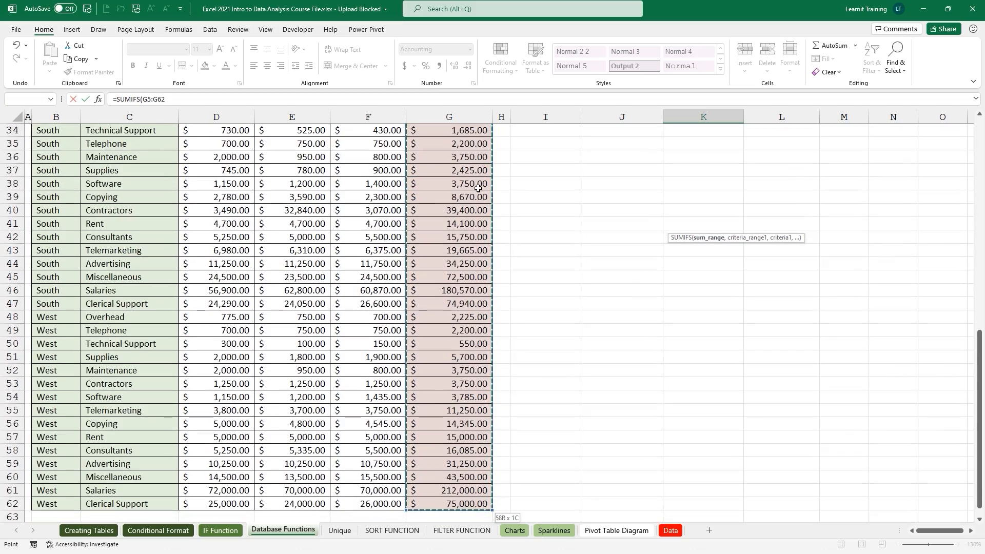
scroll(478, 189, up, 8)
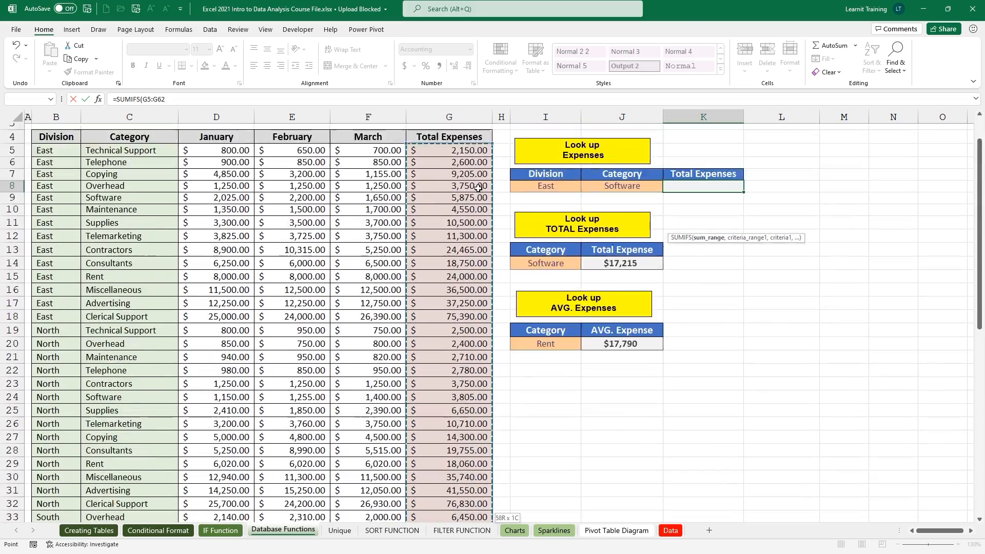
text(,)
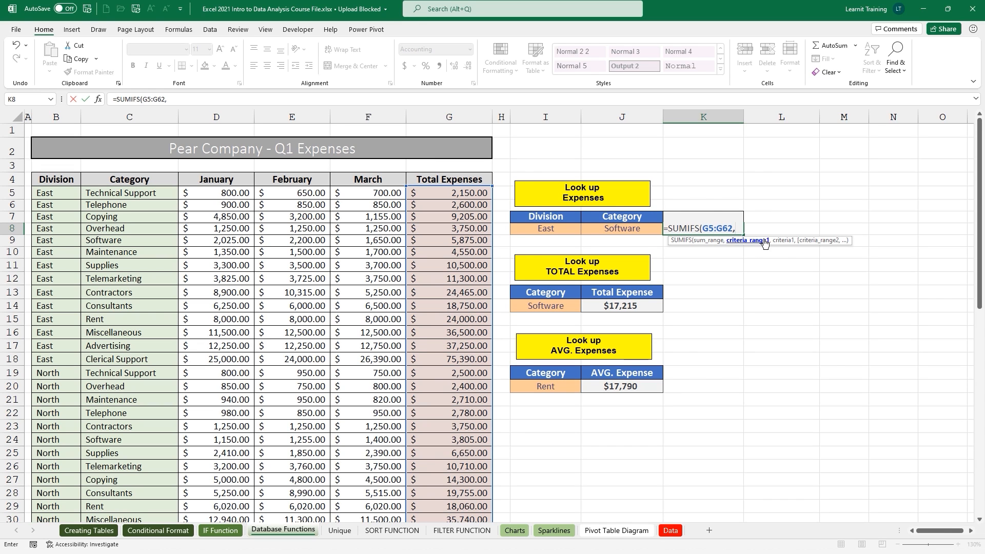
Add Division range B5:B62 with the East division in I8 as the first criterion.
click(51, 194)
key(ctrl+shift+Down)
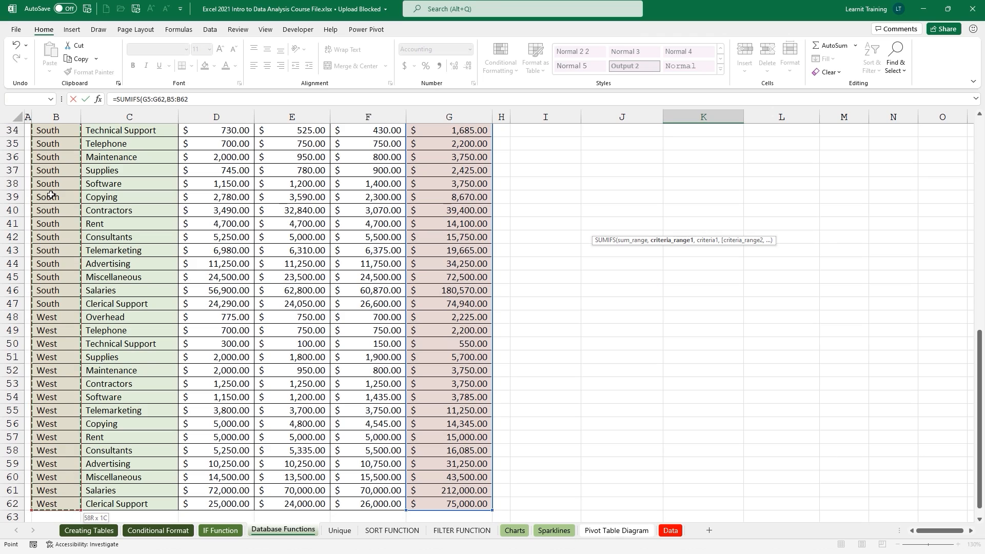
scroll(51, 194, up, 8)
scroll(52, 195, up, 3)
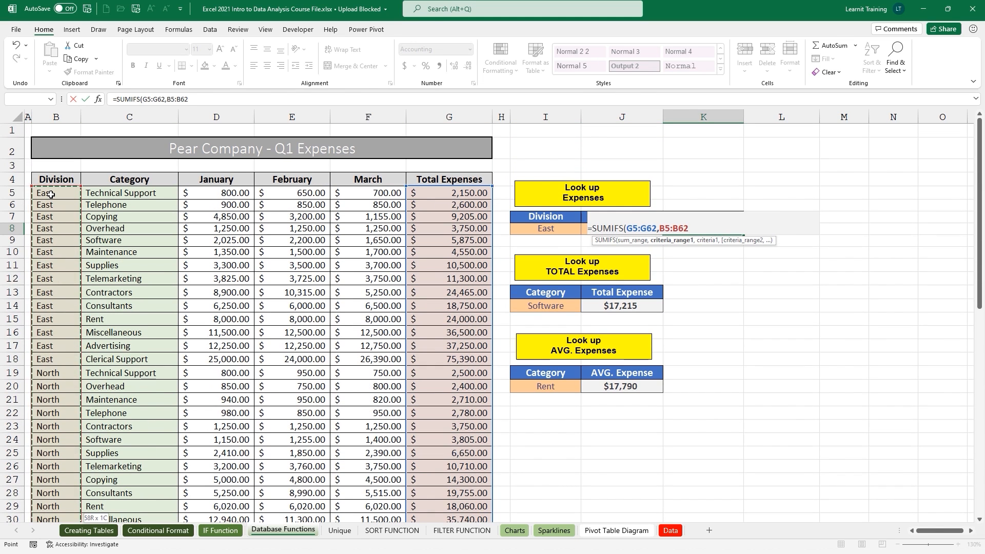
text(,)
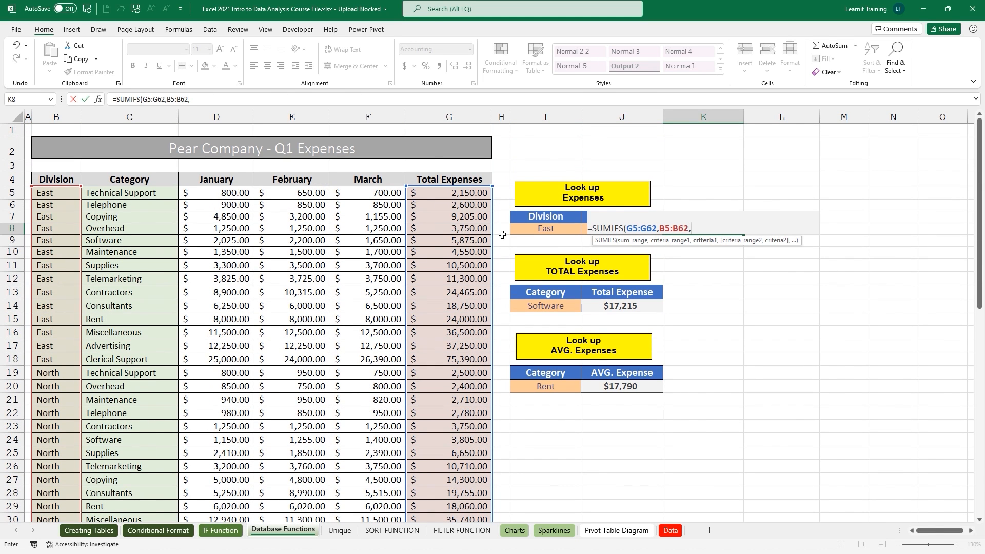
click(542, 227)
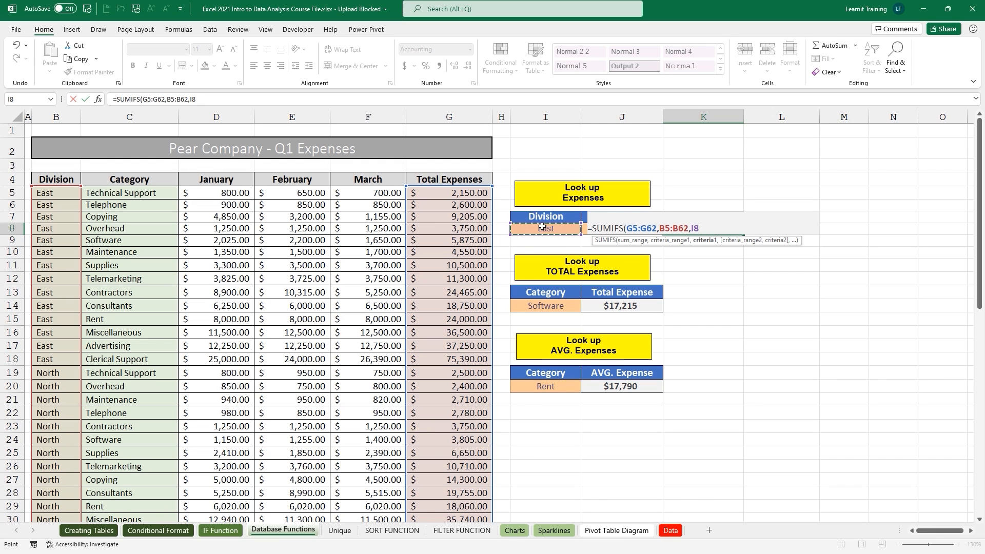
text(,)
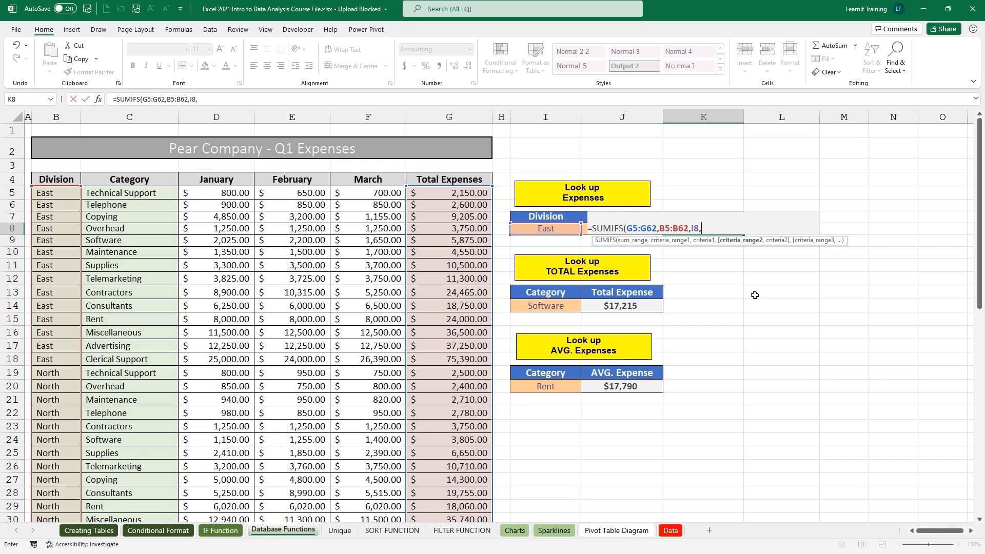
Add category range C5:C62 with J8 as the second criterion, returning $5,875.00.
click(119, 190)
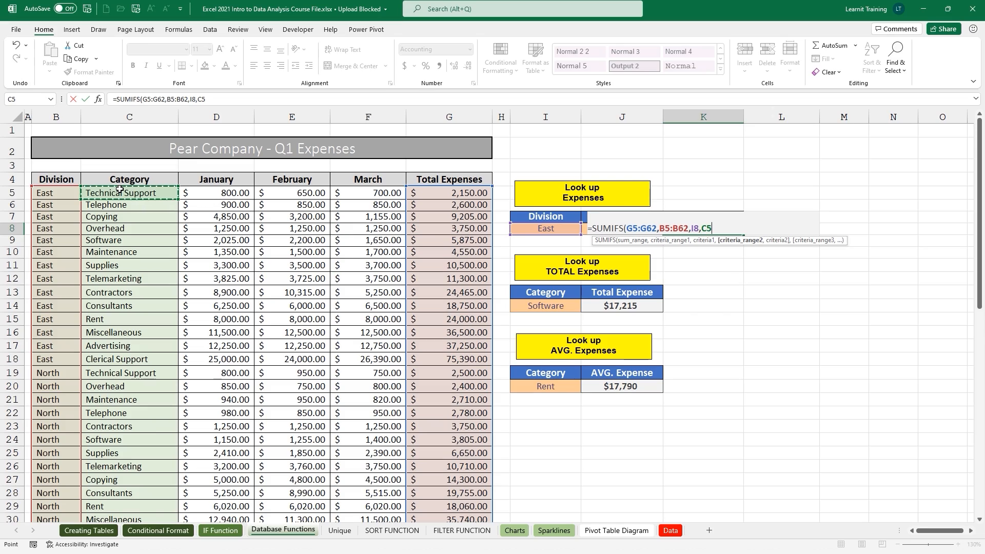
key(ctrl+shift+Down)
scroll(120, 190, up, 11)
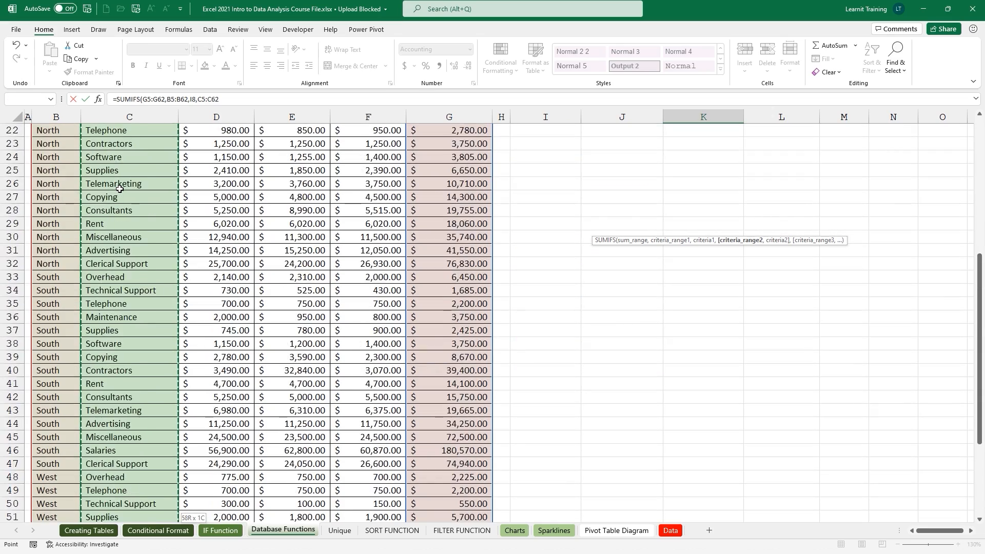
text(,)
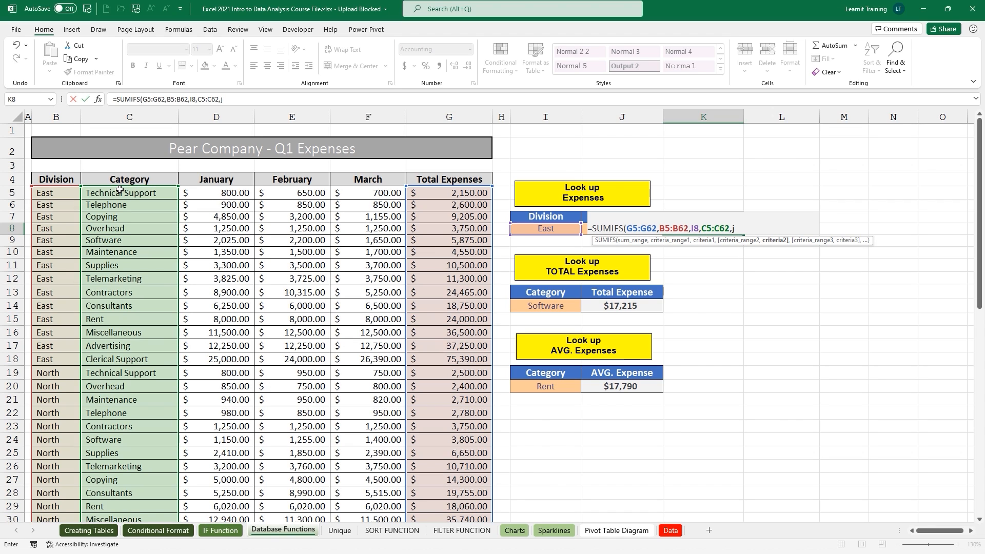
text(j8))
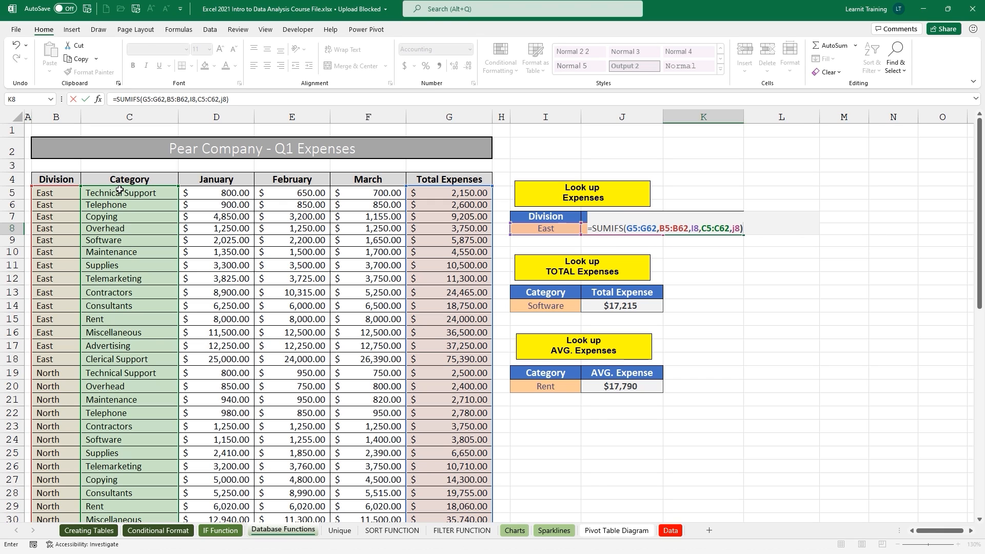
key(Return)
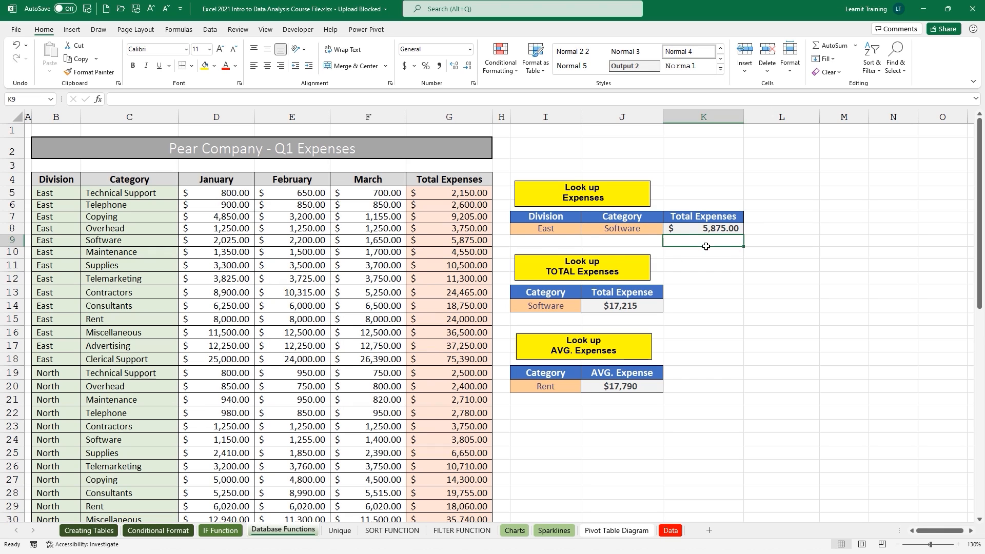
click(546, 229)
text(No)
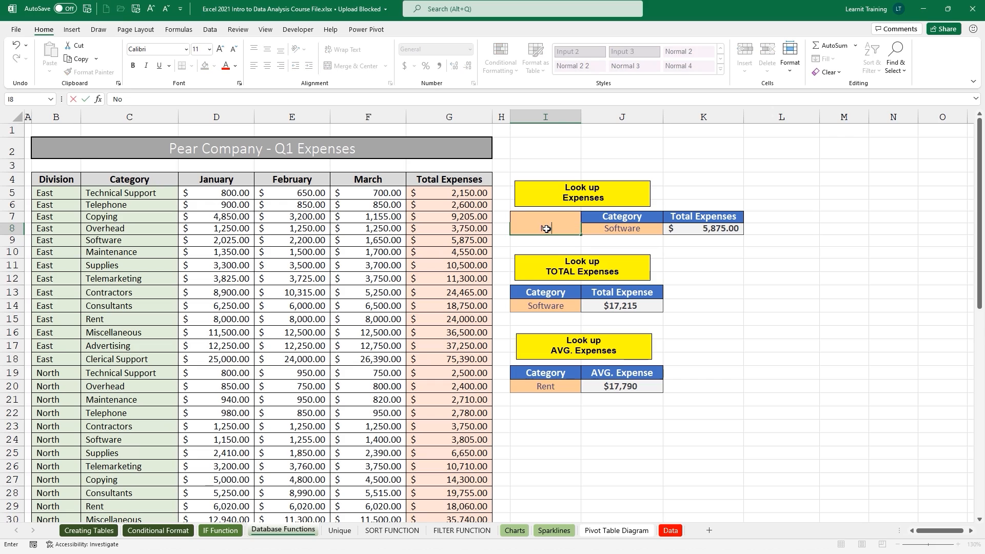
text(rth)
key(Return)
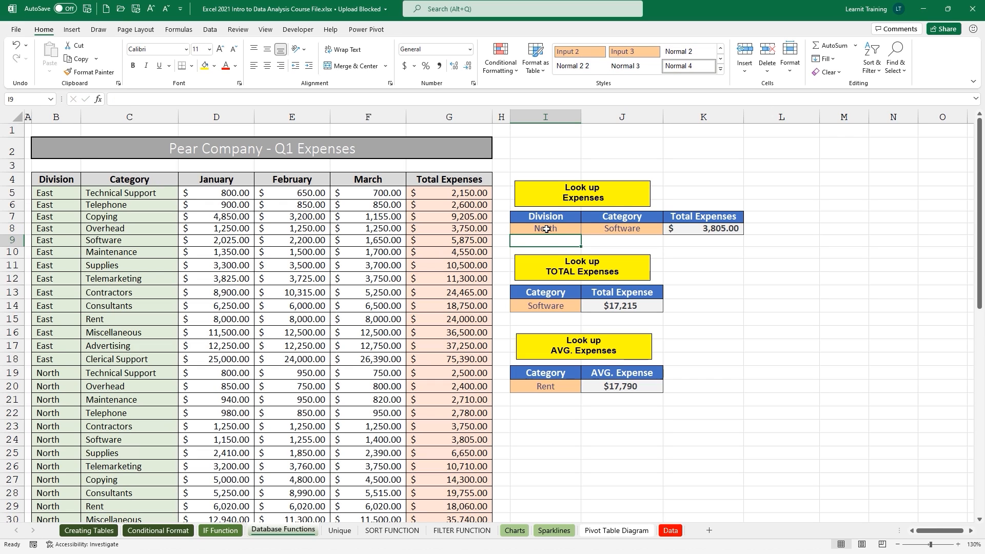
click(546, 229)
key(Delete)
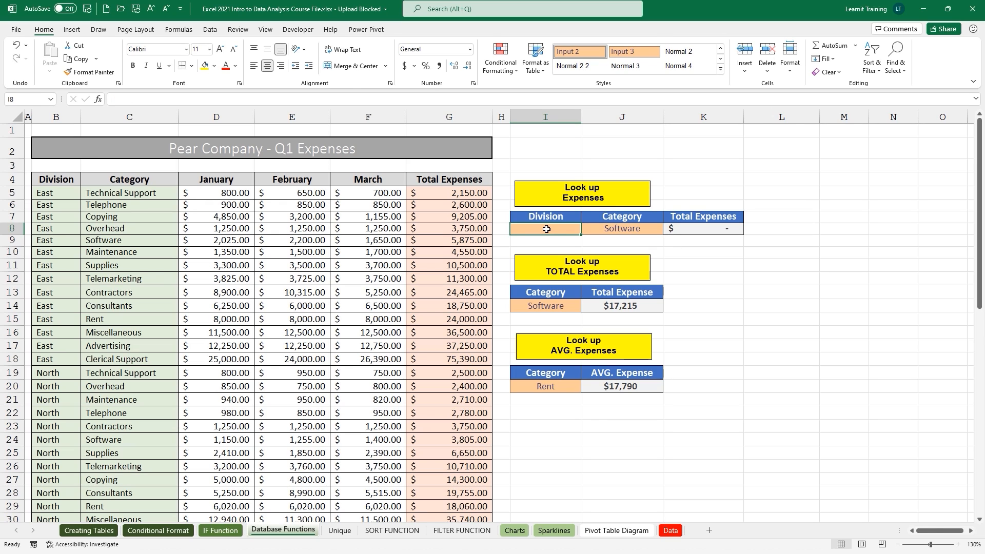
text(West)
key(Return)
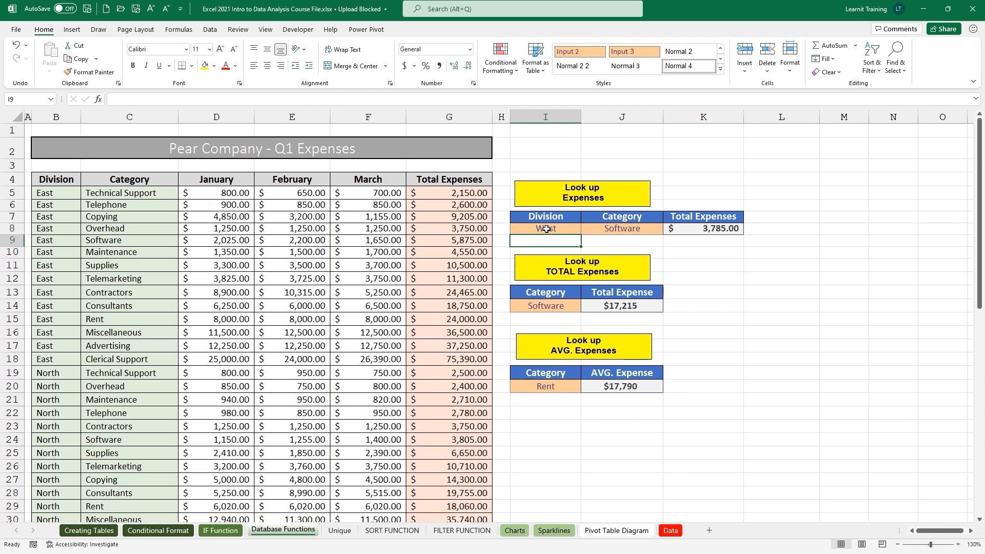
click(546, 229)
text(Ea)
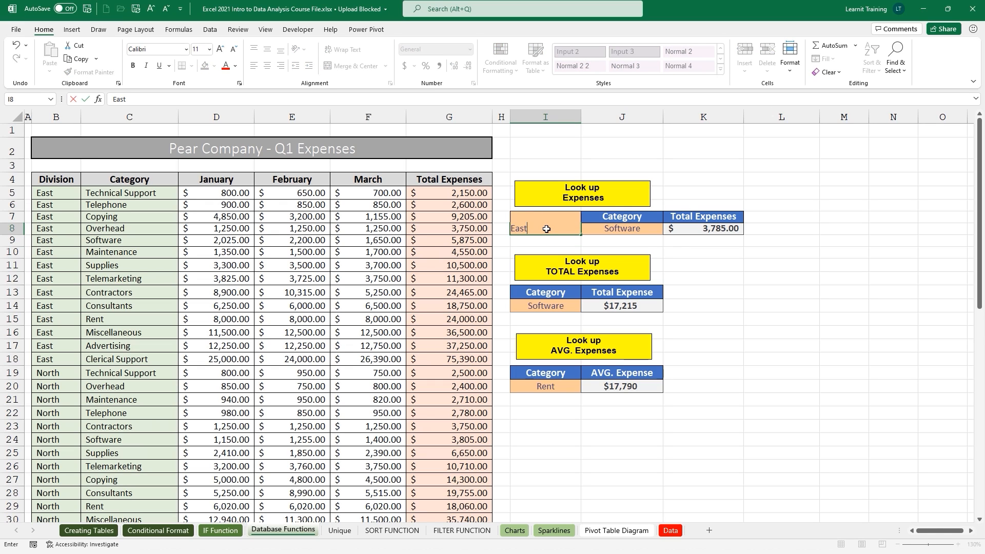
text(st)
key(Return)
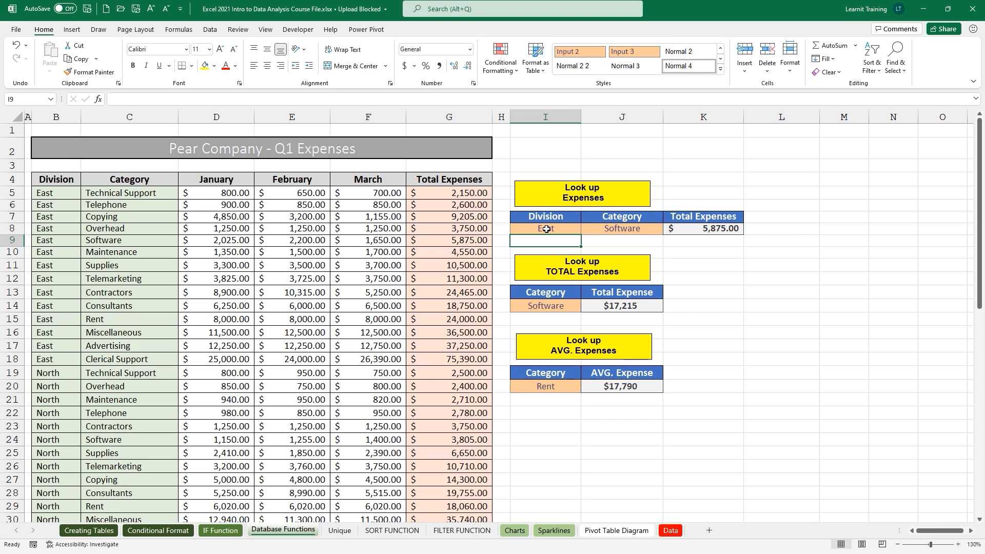
Review the SUMIFS in K8, SUMIF in J14 and AVERAGEIF in J20.
double_click(722, 226)
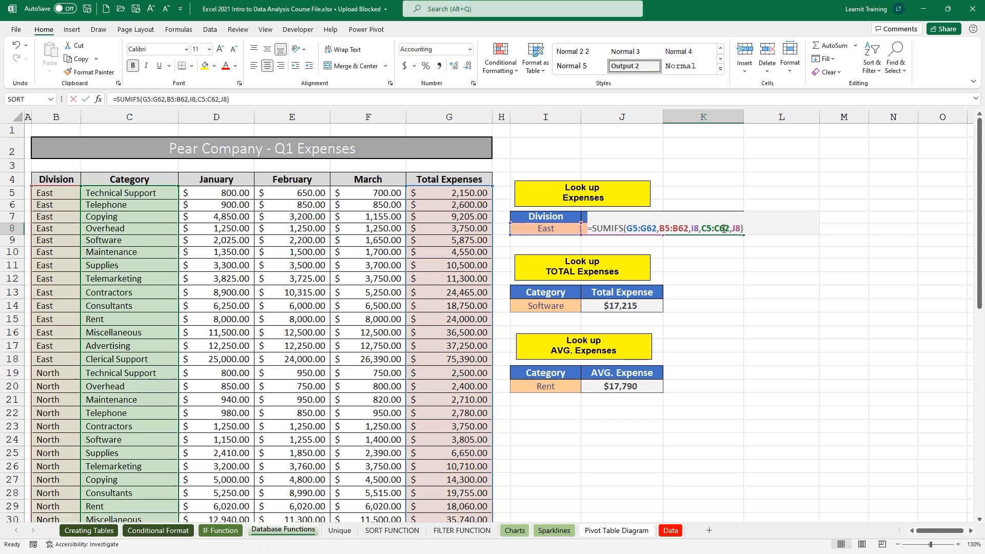
double_click(651, 309)
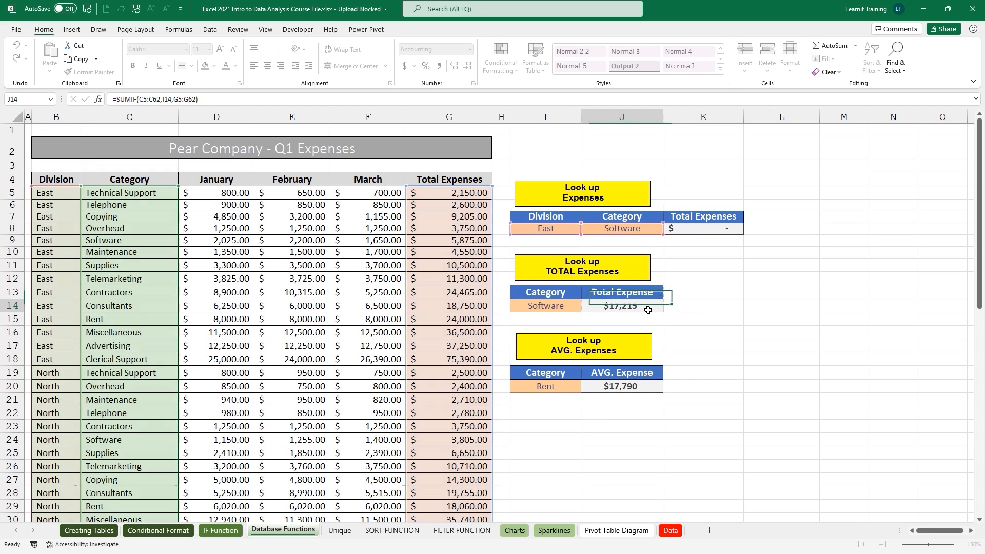
click(646, 388)
double_click(646, 388)
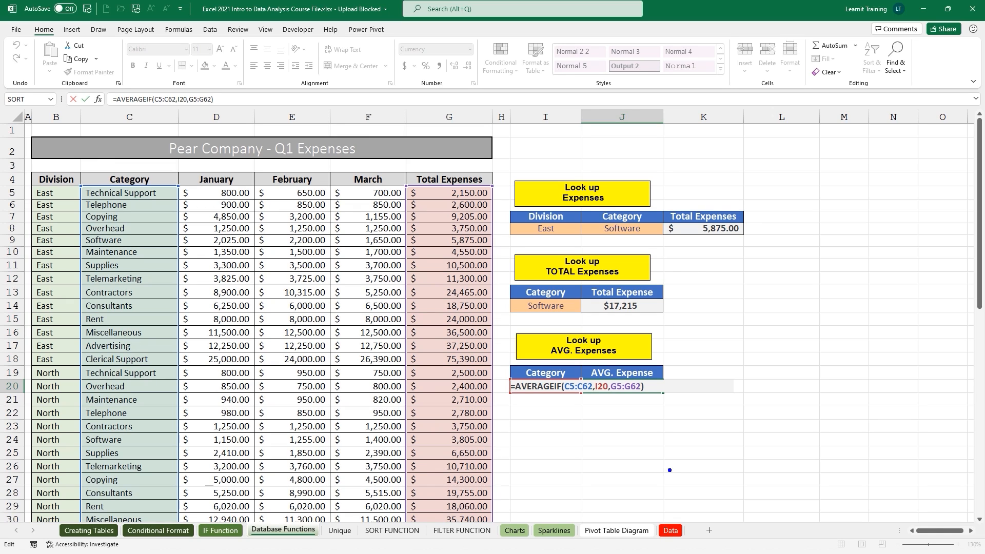
mouse_move(381, 504)
mouse_down()
mouse_move(362, 521)
mouse_move(464, 512)
mouse_up()
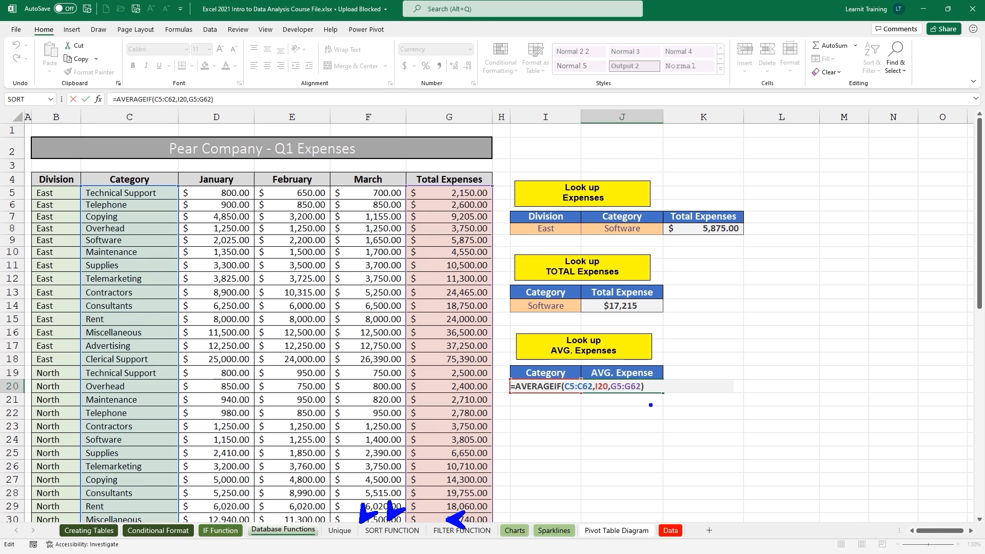
key(Escape)
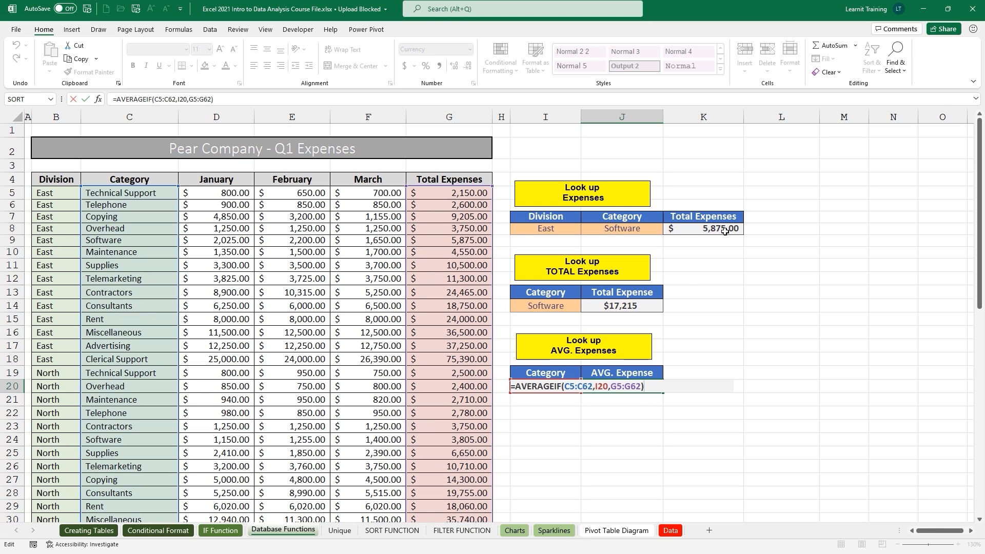
Recheck K8, display all formulas with Ctrl+`, and move to the Unique sheet.
double_click(723, 229)
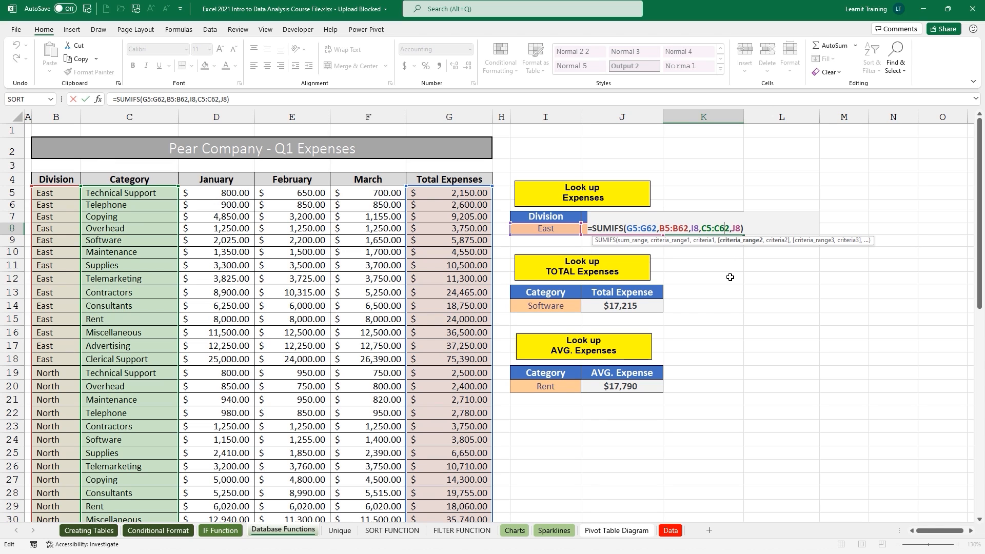
key(Escape)
key(ctrl+grave)
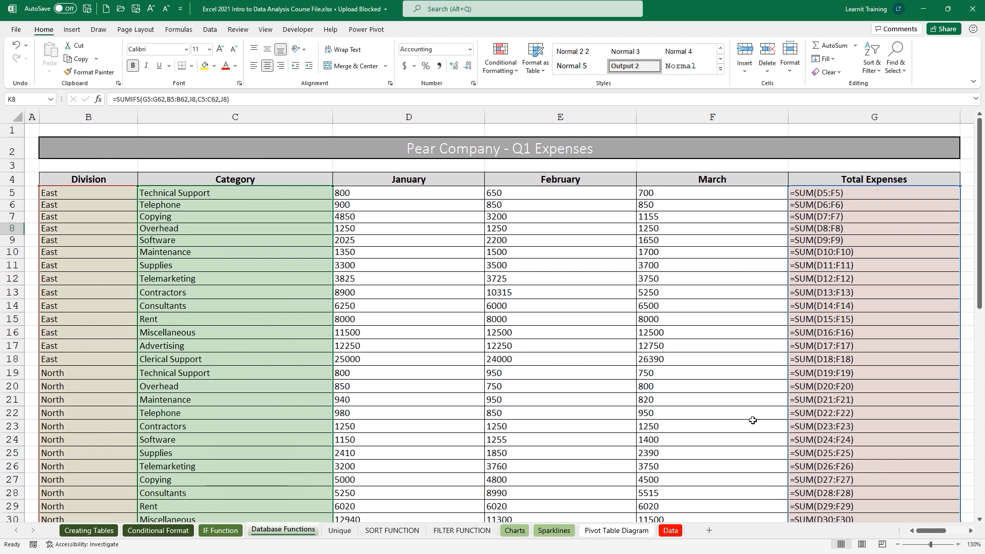
drag(941, 533, 959, 533)
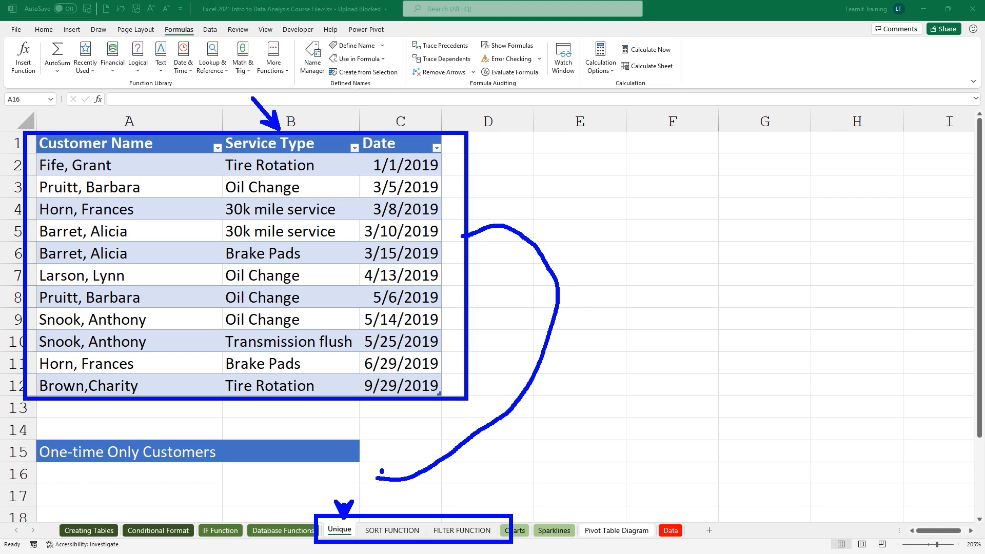
In A16, enter =UNIQUE(Table10[Customer Name],,TRUE) to list customers appearing only once.
click(160, 470)
text(=UNIQUE()
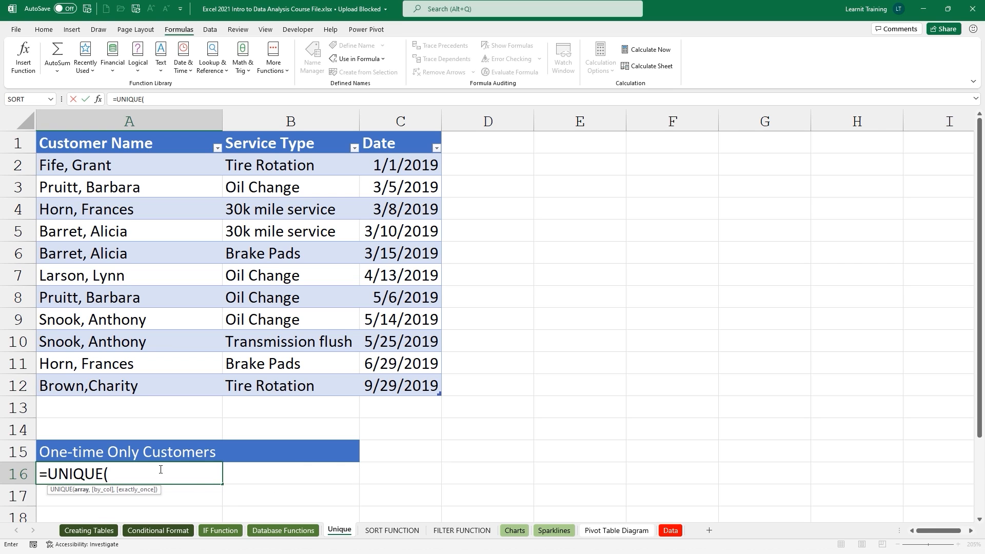
drag(84, 172, 65, 382)
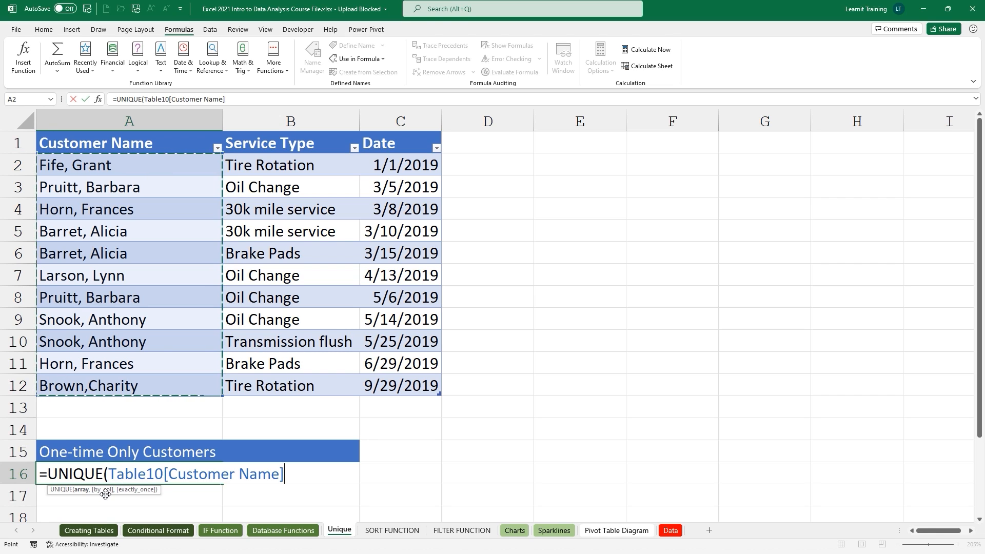
text(,,)
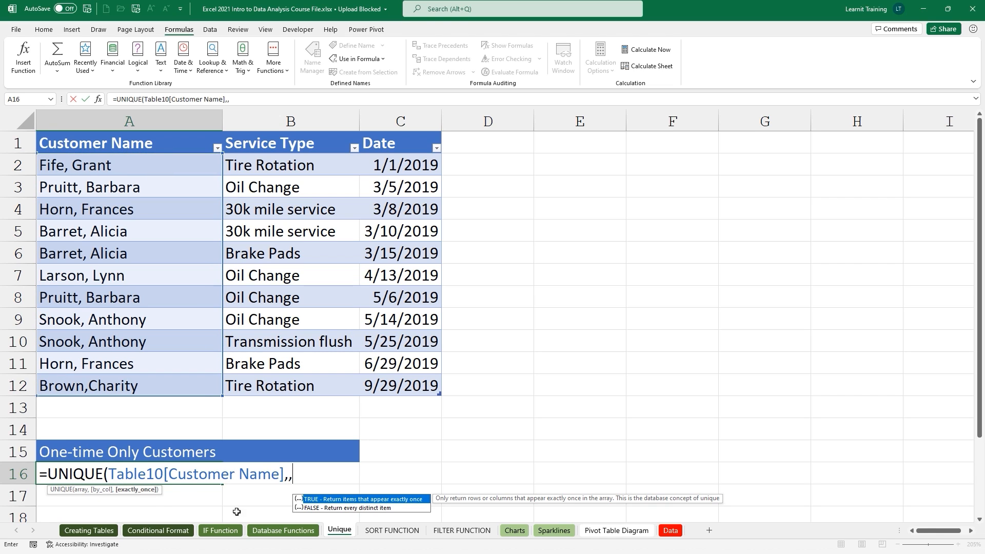
double_click(352, 500)
text())
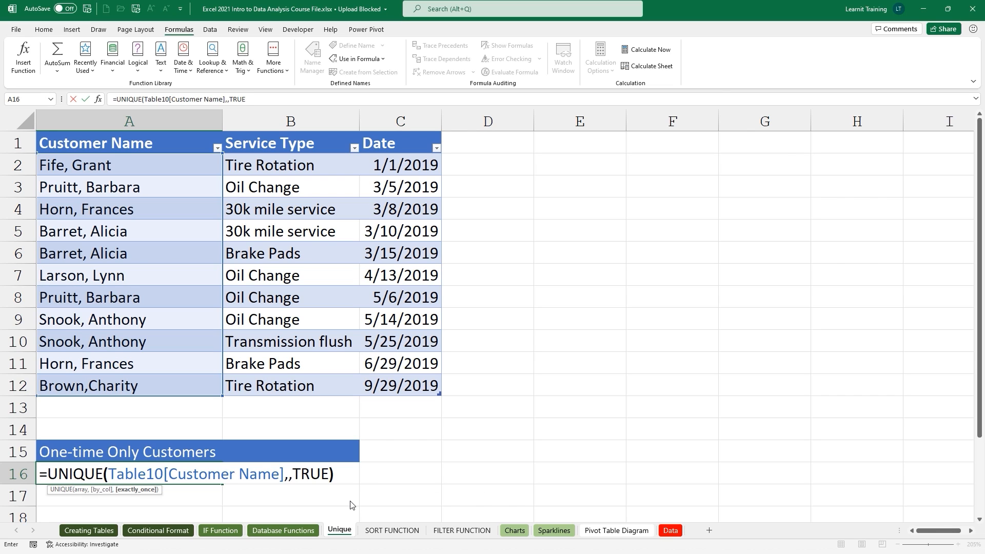
key(Return)
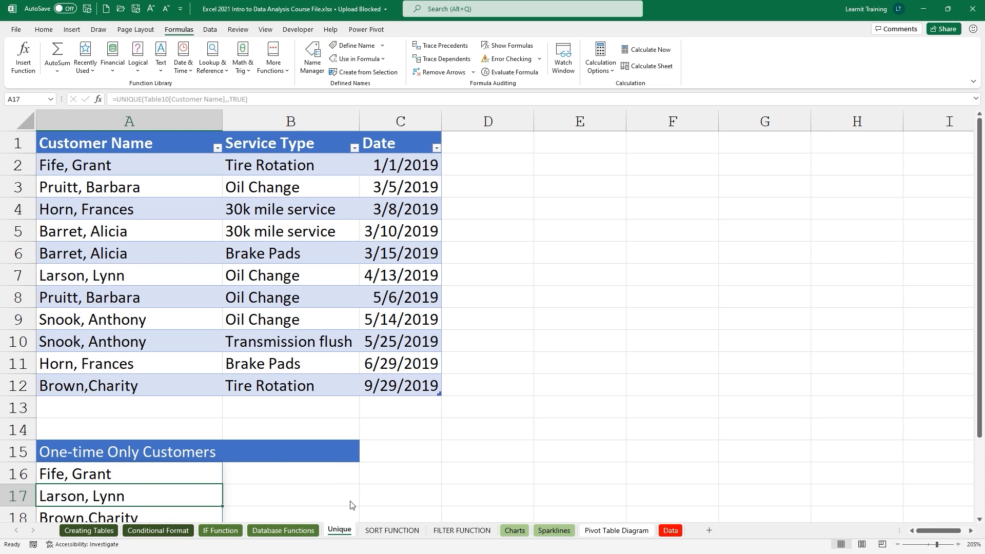
Change the TRUE argument to FALSE so all seven distinct customer names spill down from A16.
scroll(349, 502, down, 1)
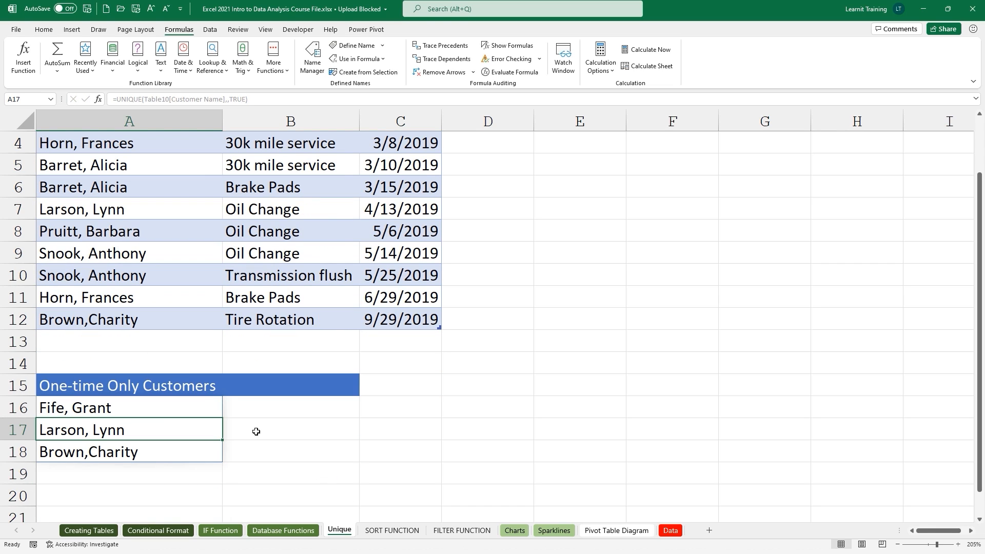
double_click(215, 409)
drag(293, 410, 334, 410)
text(False)
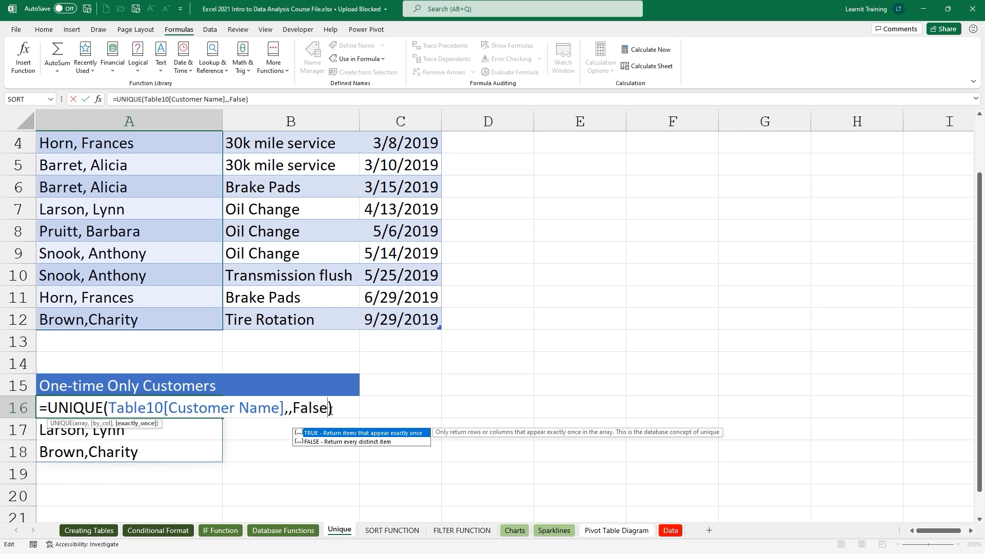
key(Return)
scroll(331, 410, down, 1)
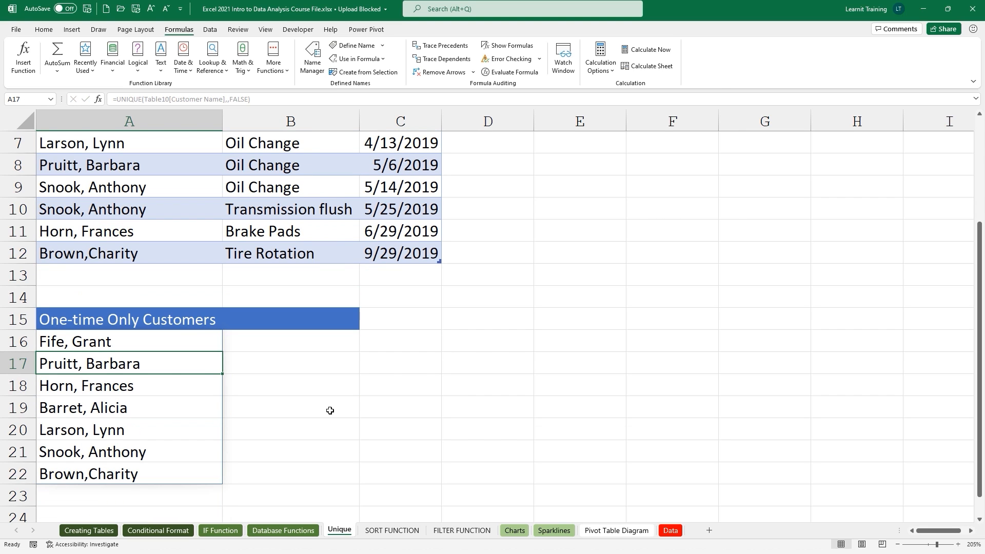
drag(187, 340, 188, 469)
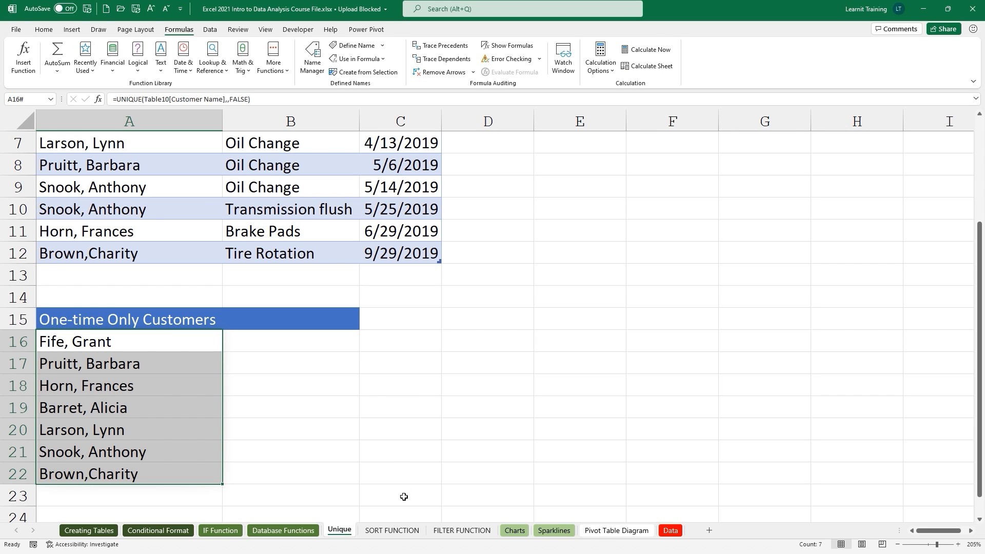
On the SORT FUNCTION sheet, start a SORT formula in G2 over the sales data A2:D7.
click(400, 530)
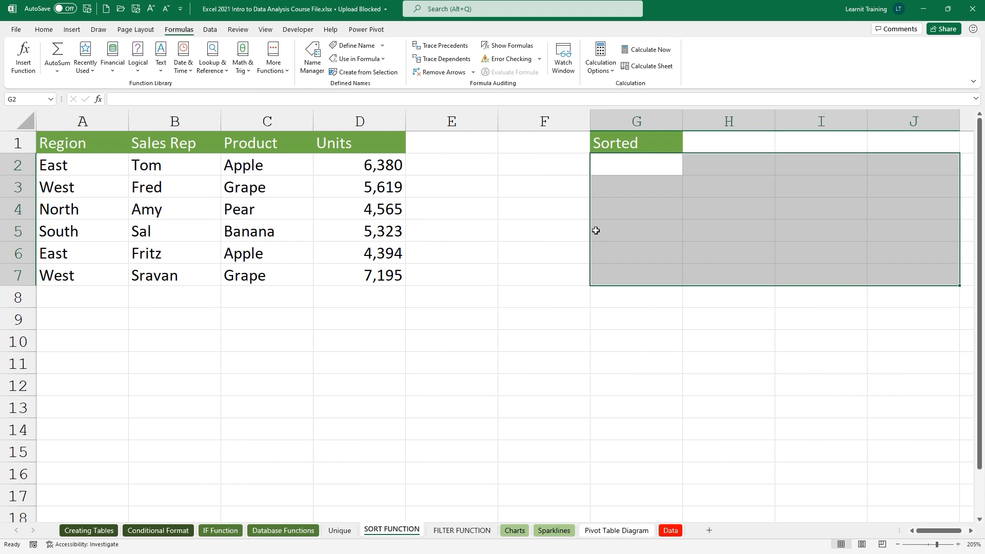
click(634, 173)
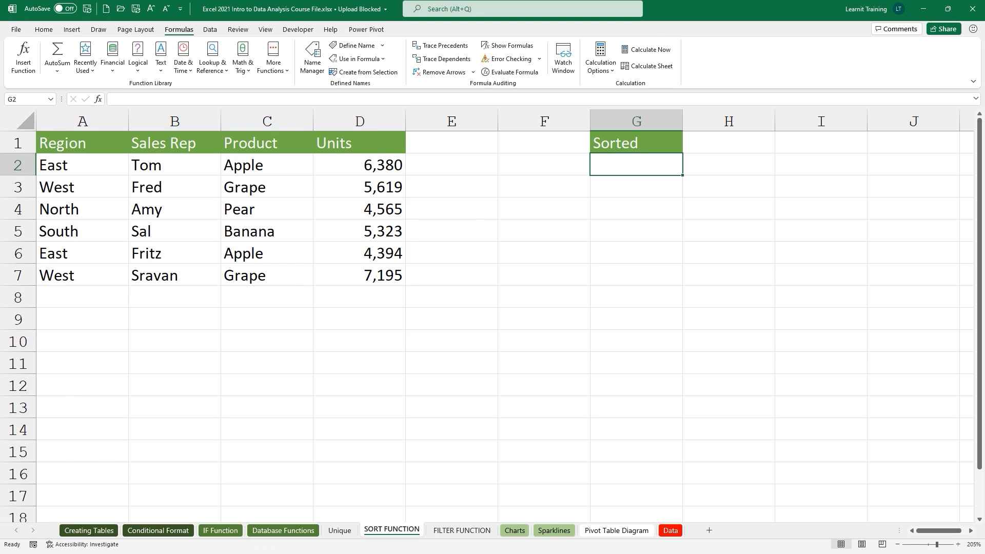
text(=sort)
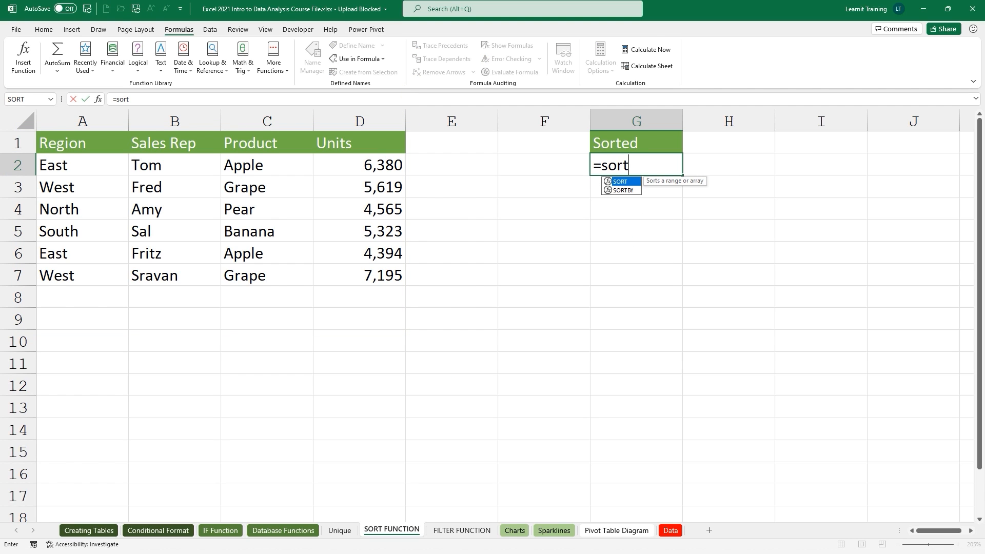
key(Tab)
drag(66, 168, 361, 278)
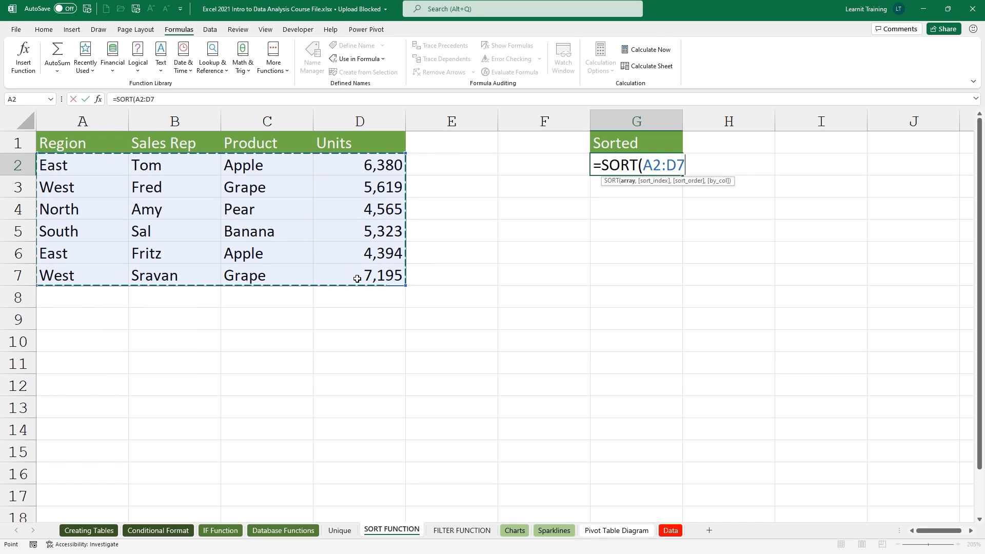
Complete =SORT(A2:D7,4,-1) to sort by the Units column, largest to smallest, spilling into G2:J7.
drag(74, 112, 73, 132)
mouse_move(150, 118)
mouse_down()
mouse_move(156, 111)
mouse_move(171, 132)
mouse_up()
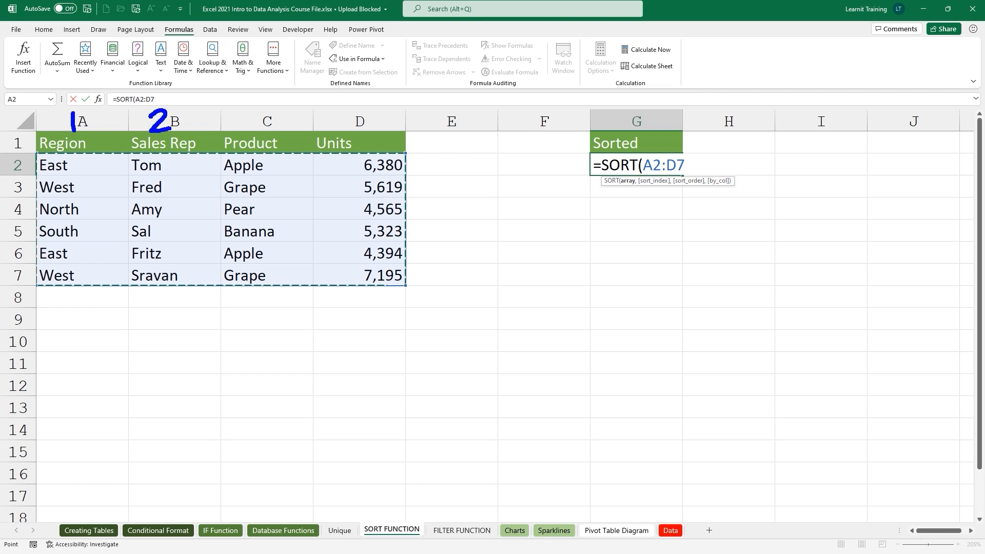
mouse_move(243, 104)
mouse_down()
mouse_move(260, 124)
mouse_move(248, 138)
mouse_up()
click(326, 121)
mouse_move(342, 107)
mouse_down()
mouse_move(339, 118)
mouse_move(354, 118)
mouse_up()
drag(352, 106, 349, 132)
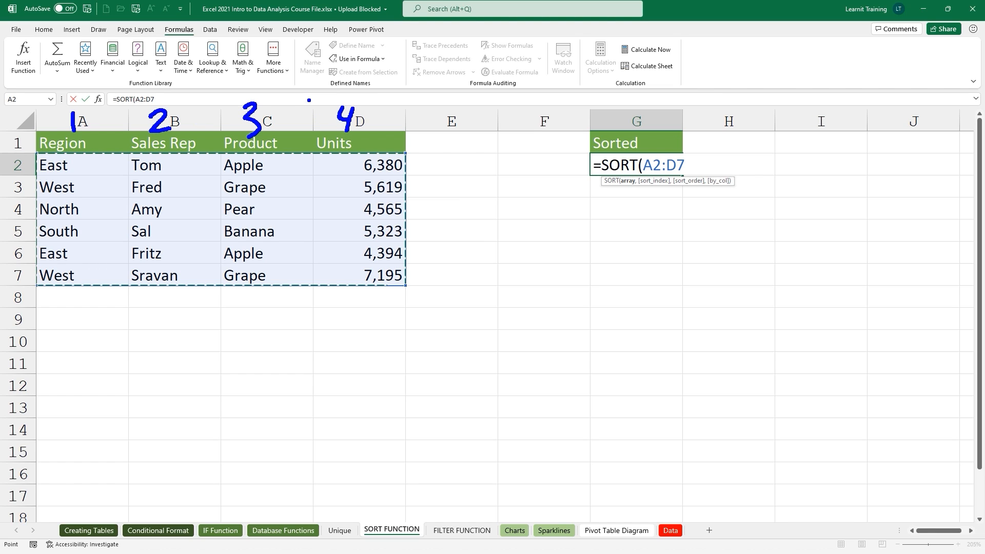
drag(308, 99, 427, 298)
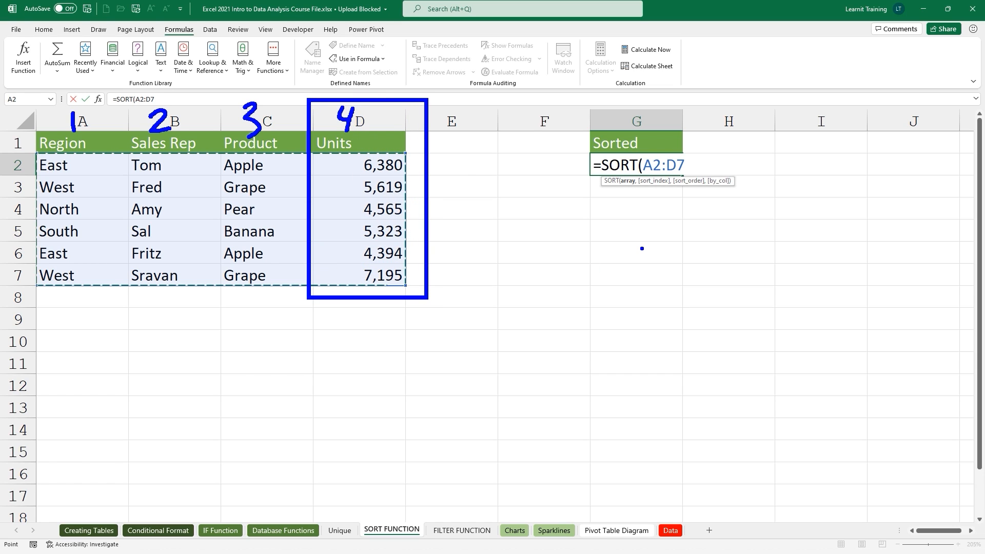
key(Escape)
text(,4)
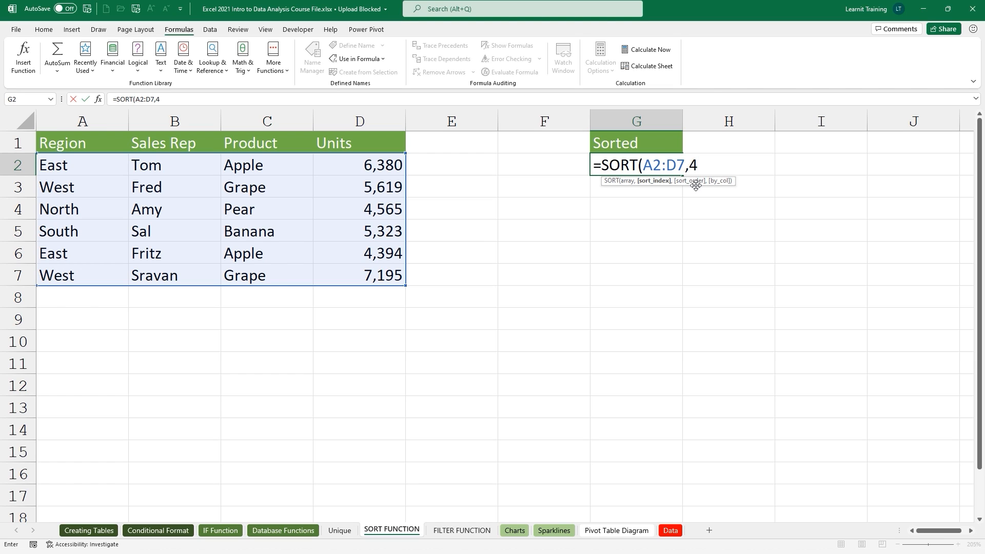
text(,)
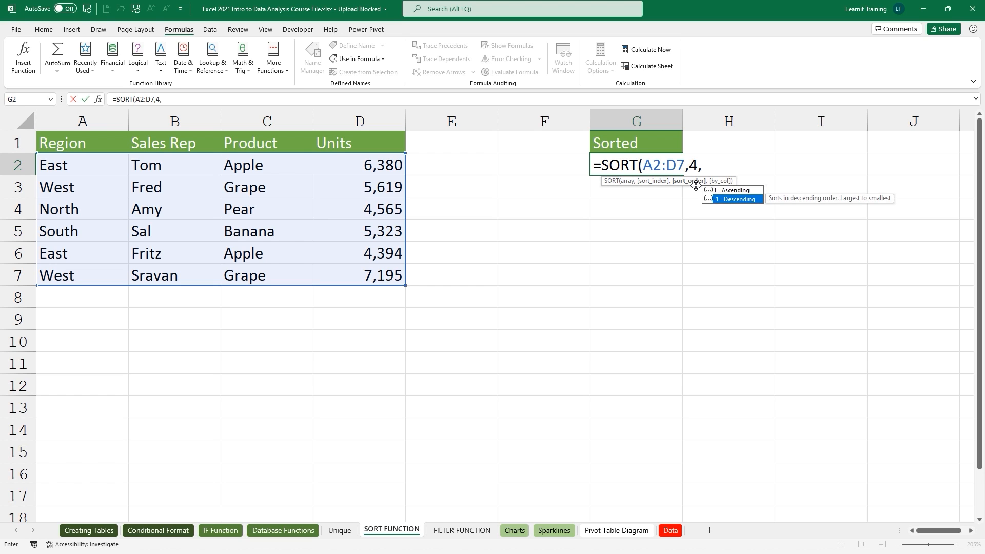
text(-1))
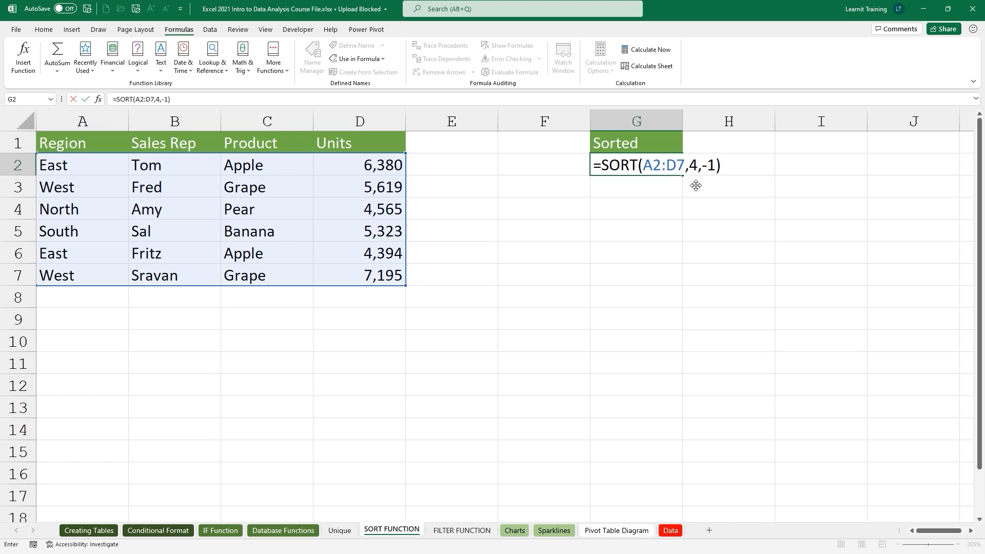
key(Return)
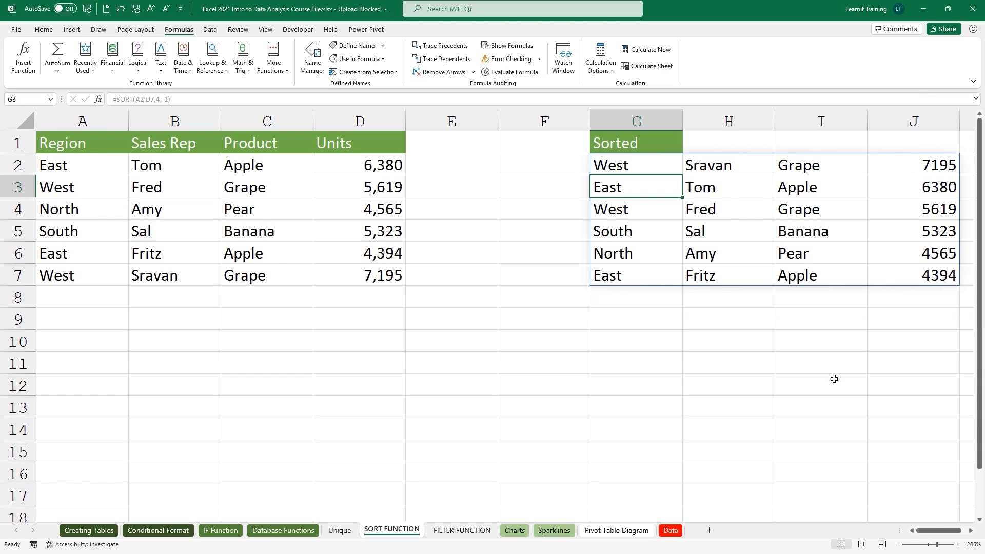
On the FILTER FUNCTION sheet, enter =FILTER(Table3,Table3[Product]=G1) in F3 to list the Pear rows.
click(462, 534)
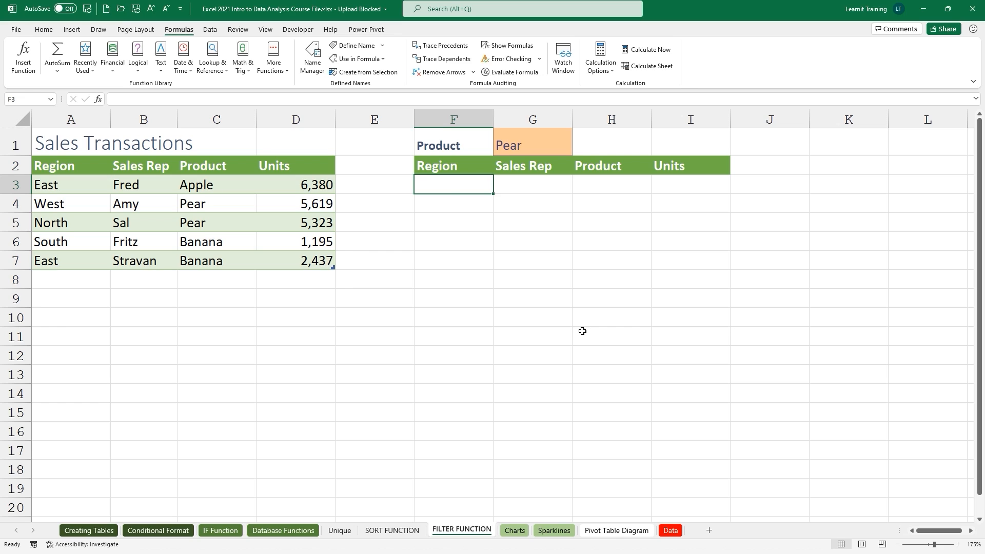
text(=ftil)
key(BackSpace)
key(BackSpace)
key(BackSpace)
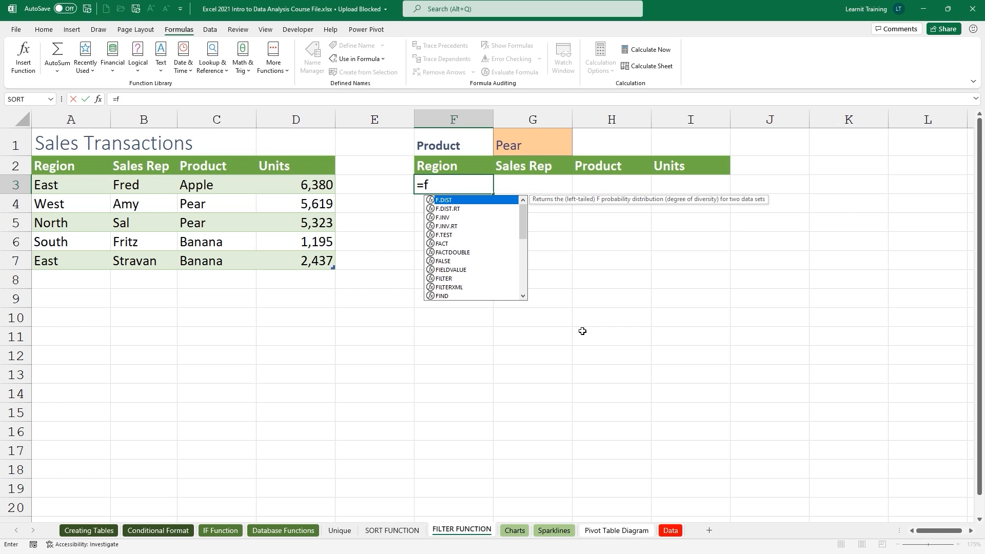
text(ilt)
key(Tab)
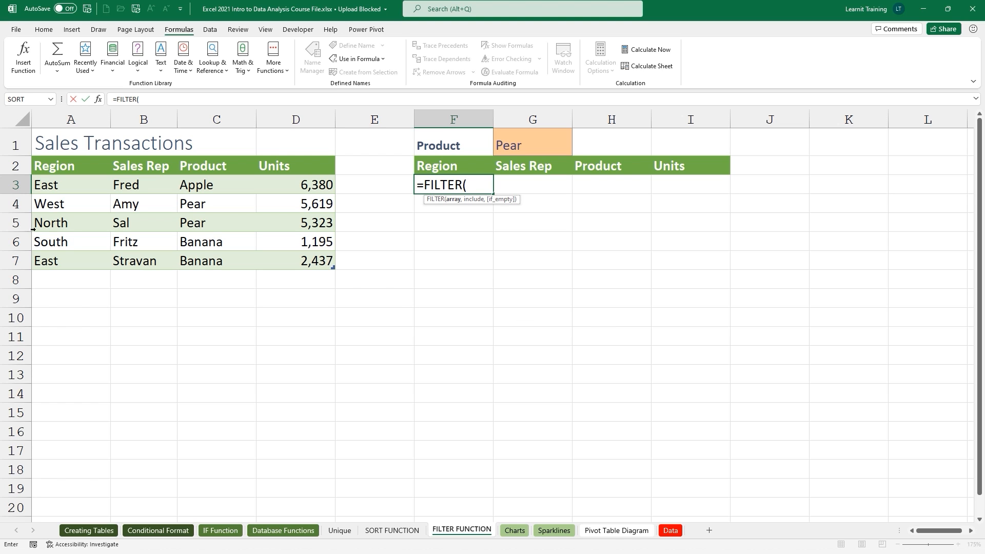
drag(70, 184, 327, 264)
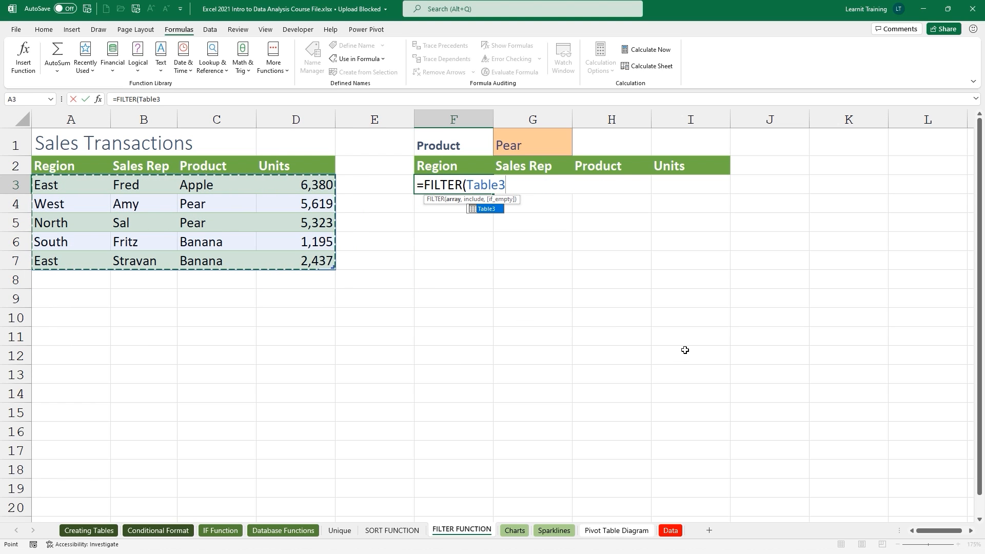
text(,)
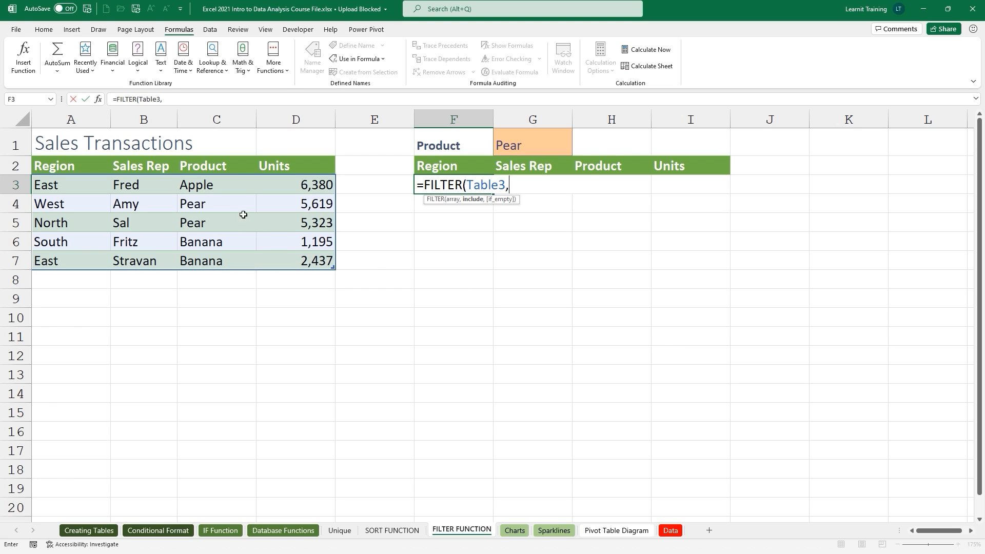
drag(231, 182, 226, 256)
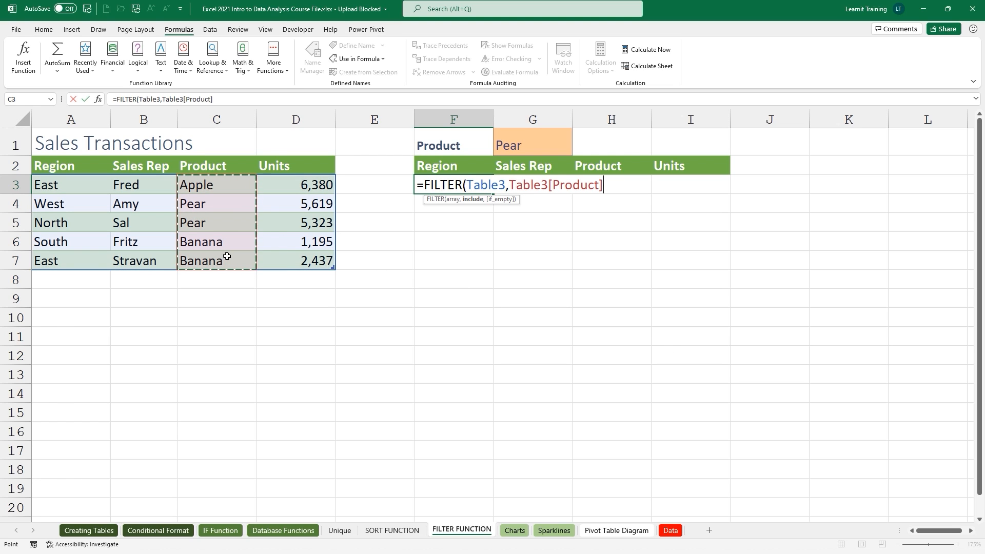
text(=)
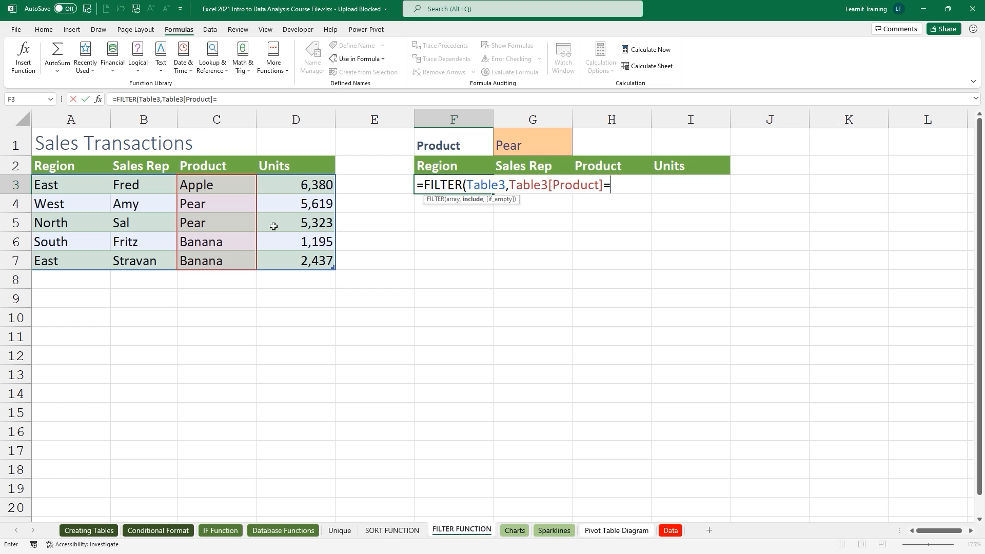
click(523, 136)
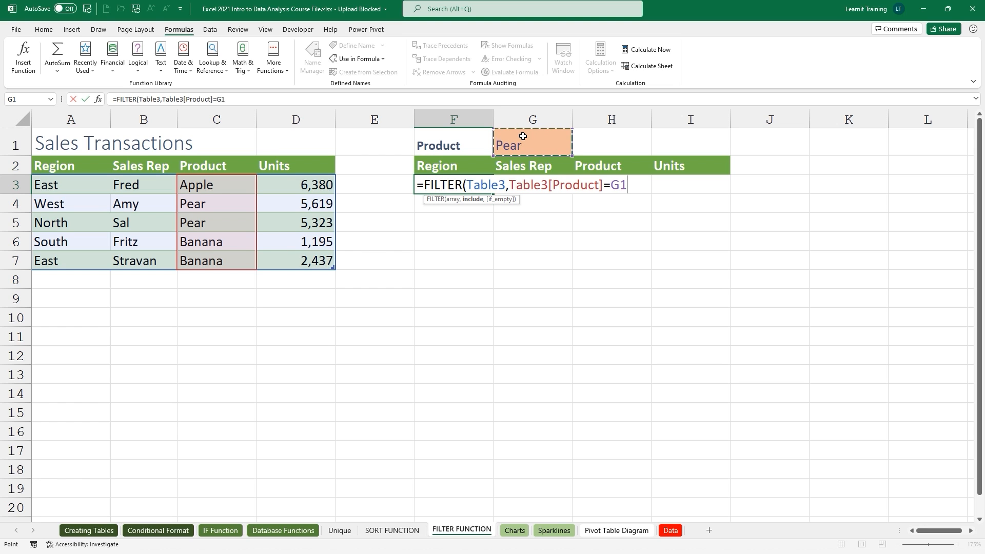
text())
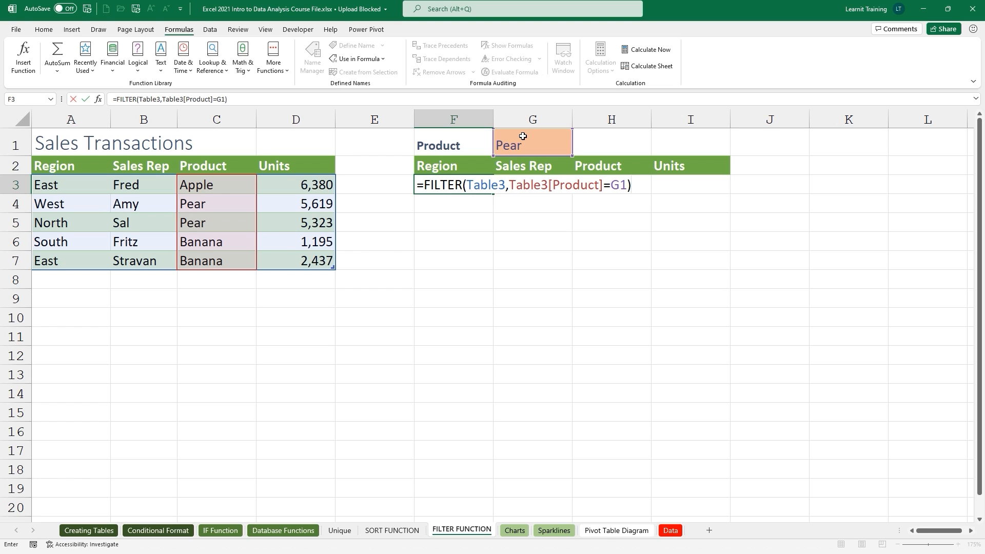
key(Return)
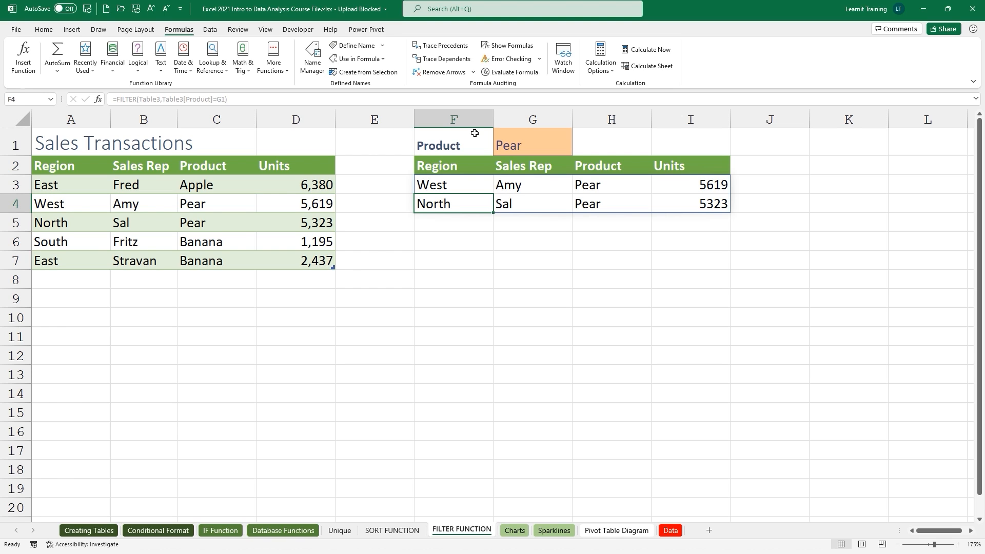
Change the South row's product in C6 from Banana to Pear.
click(212, 245)
text(Pear)
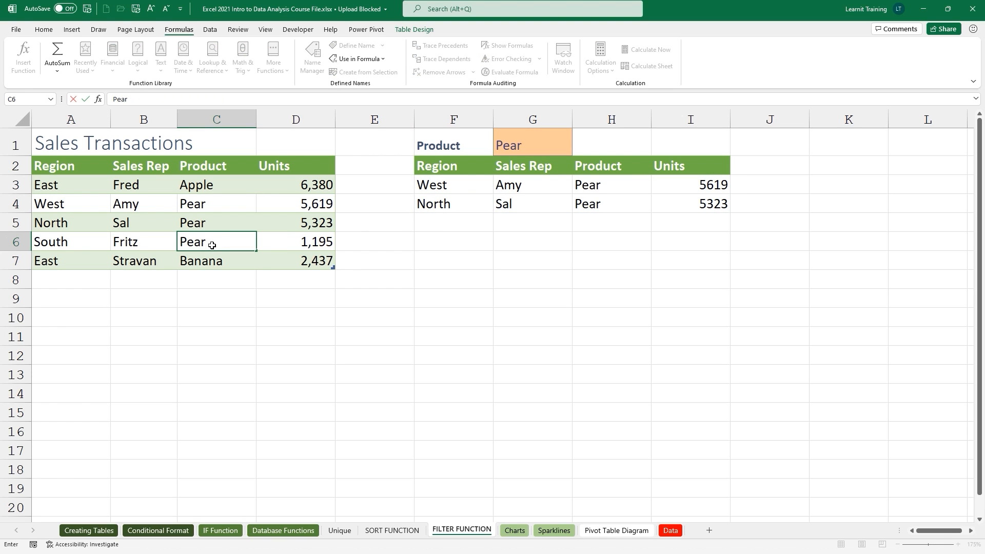
key(Return)
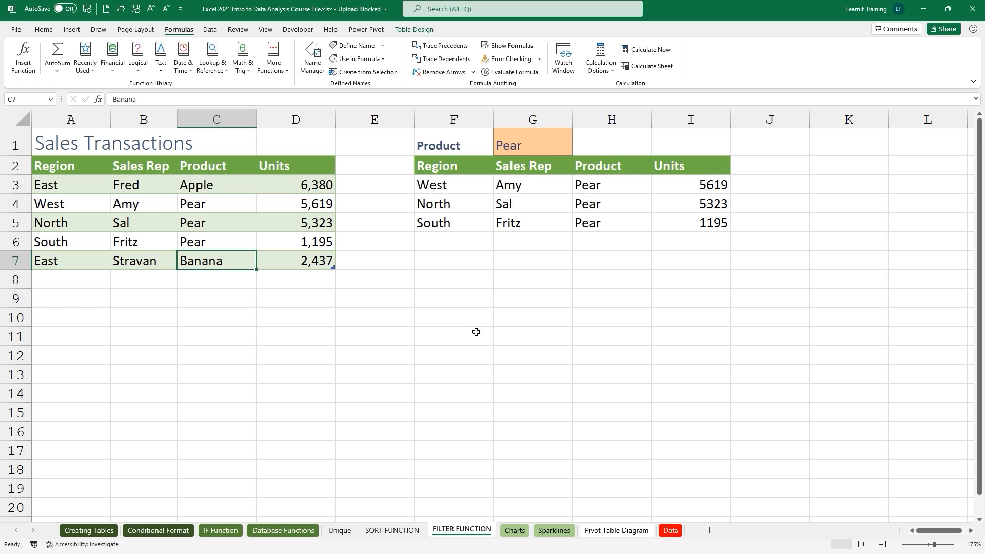
click(337, 533)
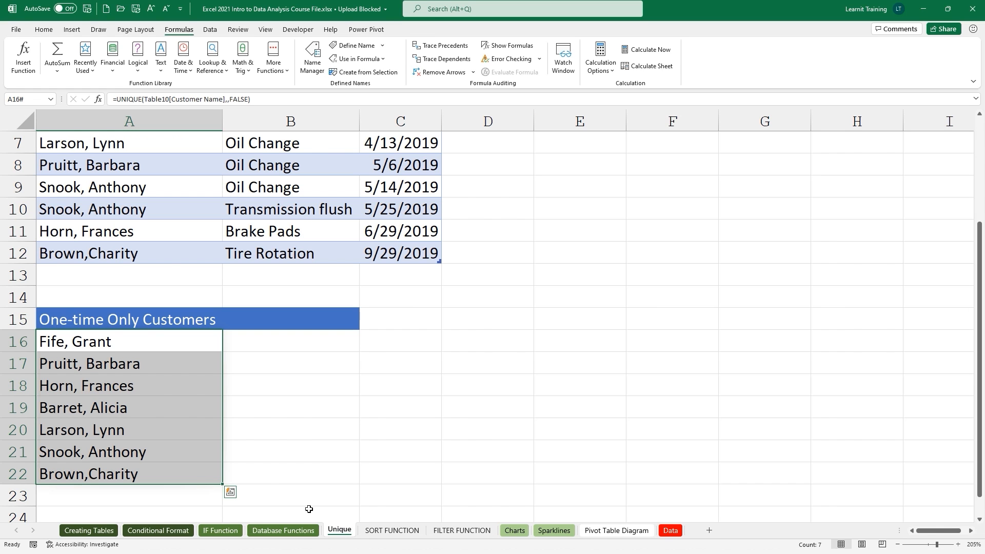
double_click(83, 346)
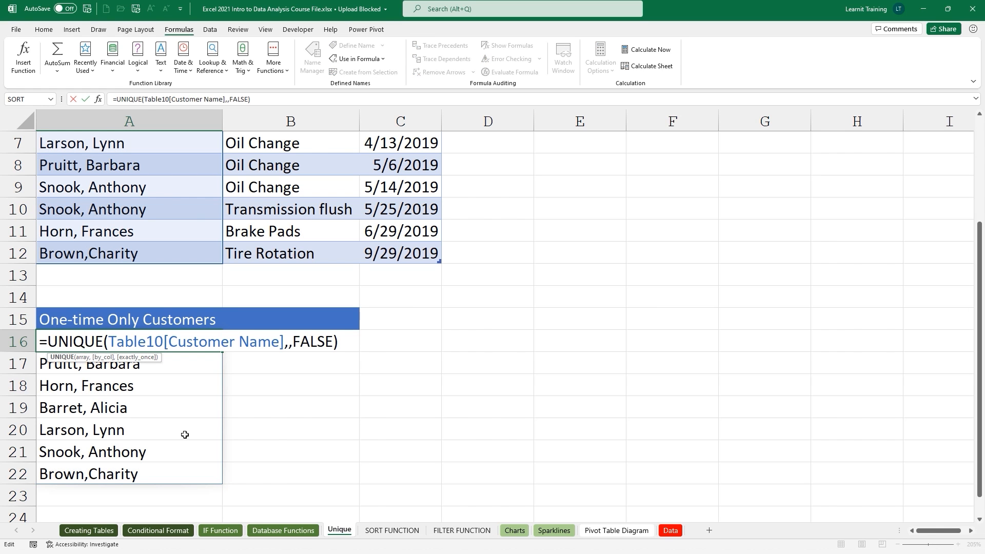
click(392, 531)
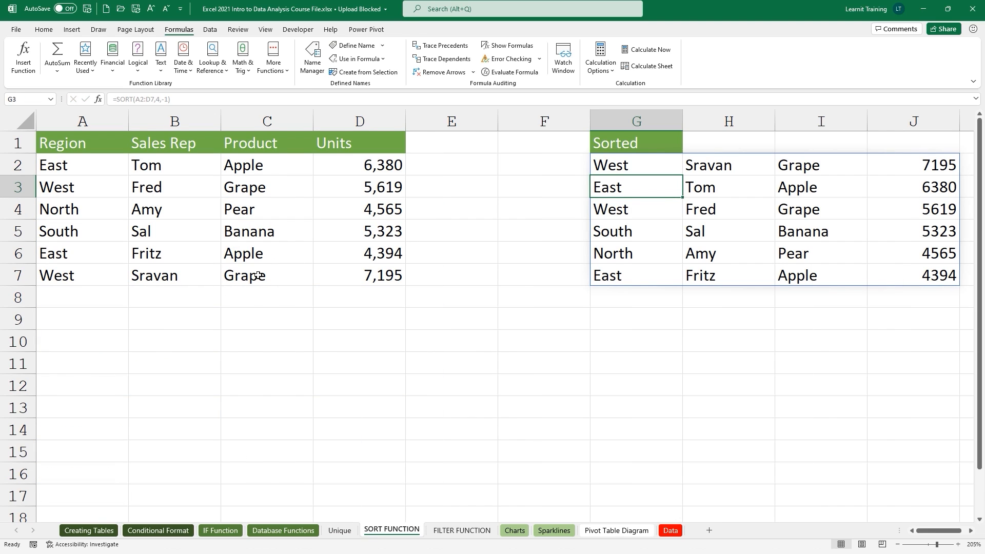
double_click(620, 165)
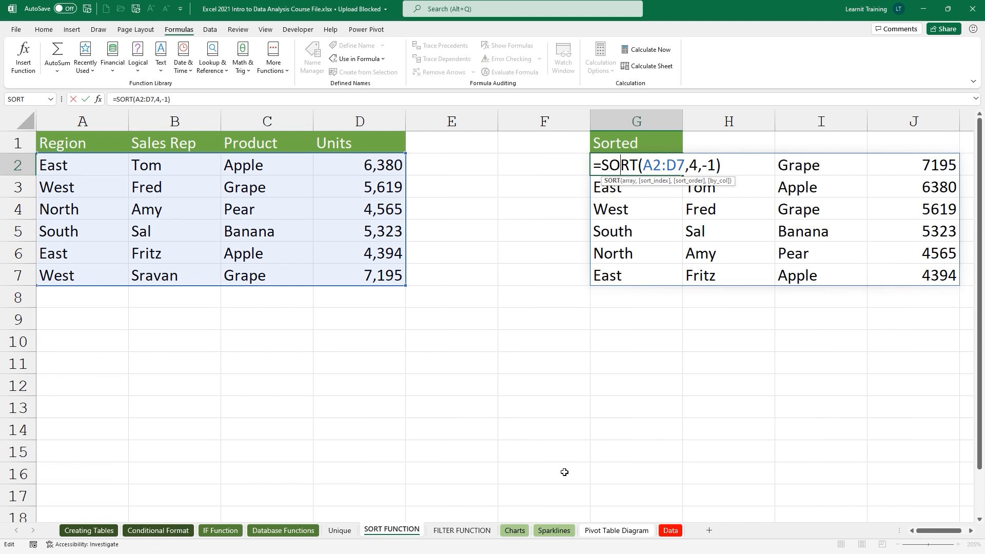
click(461, 530)
click(456, 191)
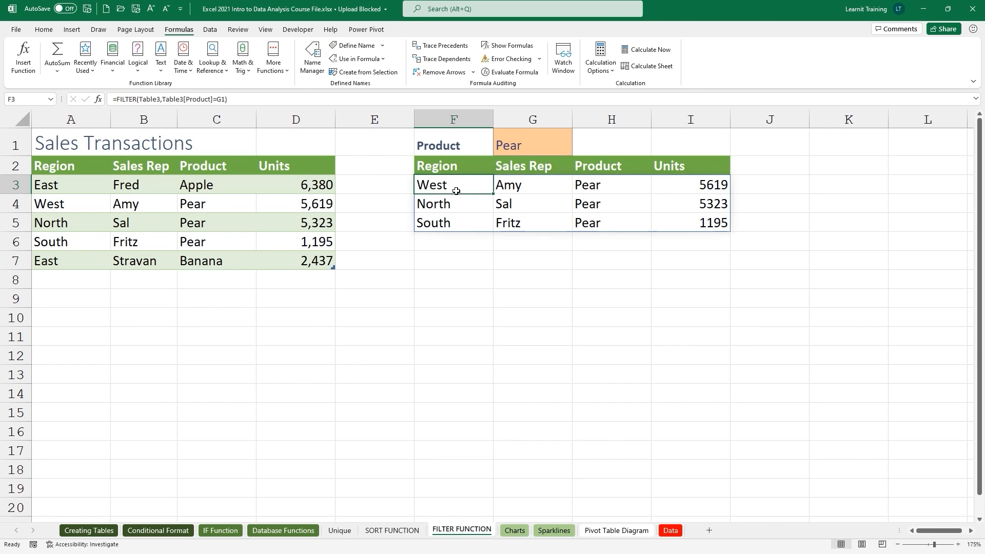
double_click(456, 191)
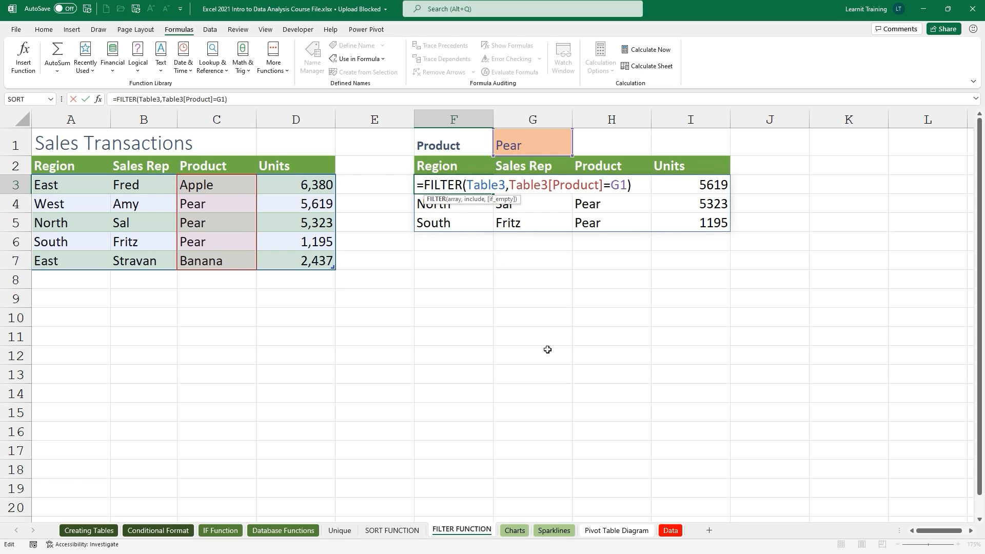
key(Escape)
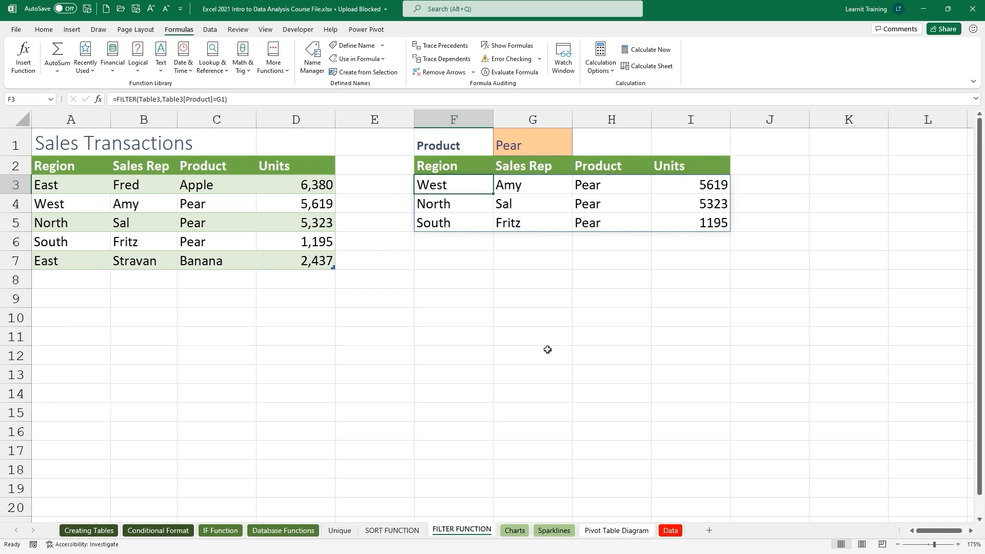
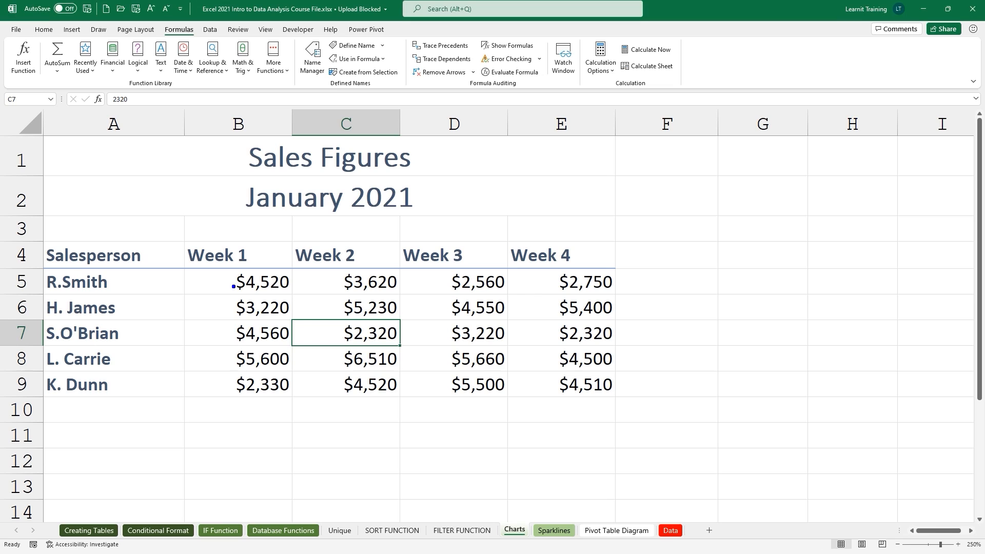
Select the whole sales table, A4:E9, on the Charts sheet with Ctrl+A.
text(CTRL + A)
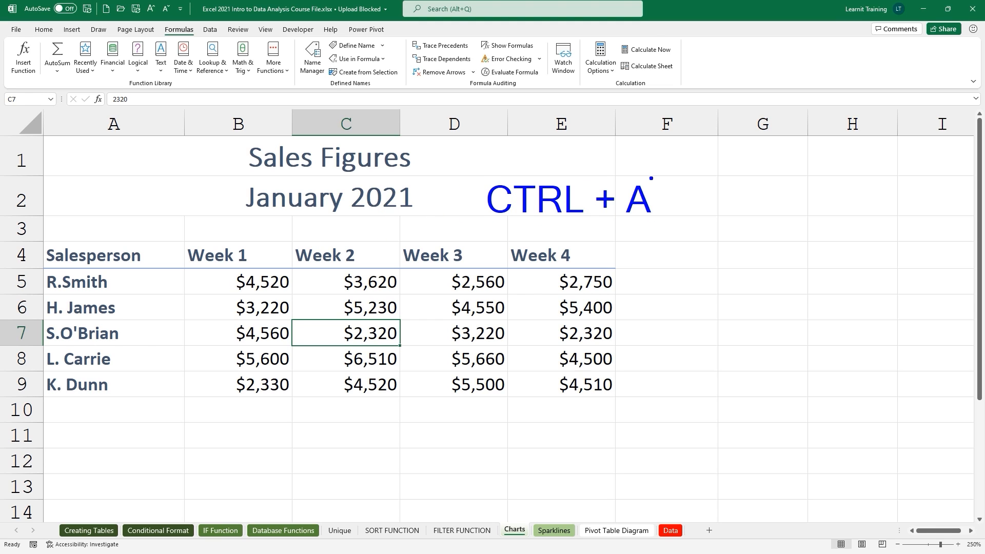
drag(276, 315, 414, 358)
drag(410, 317, 536, 222)
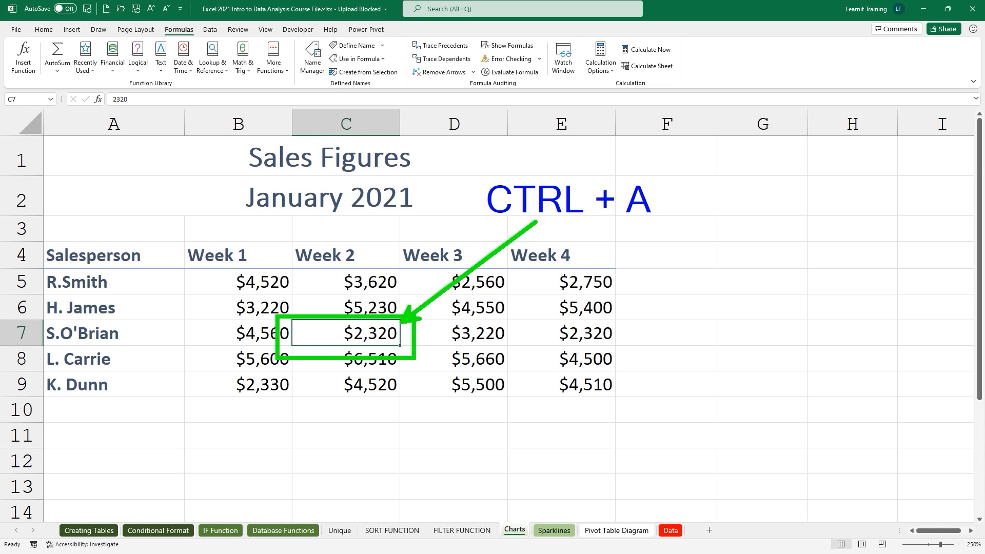
key(Escape)
key(ctrl+a)
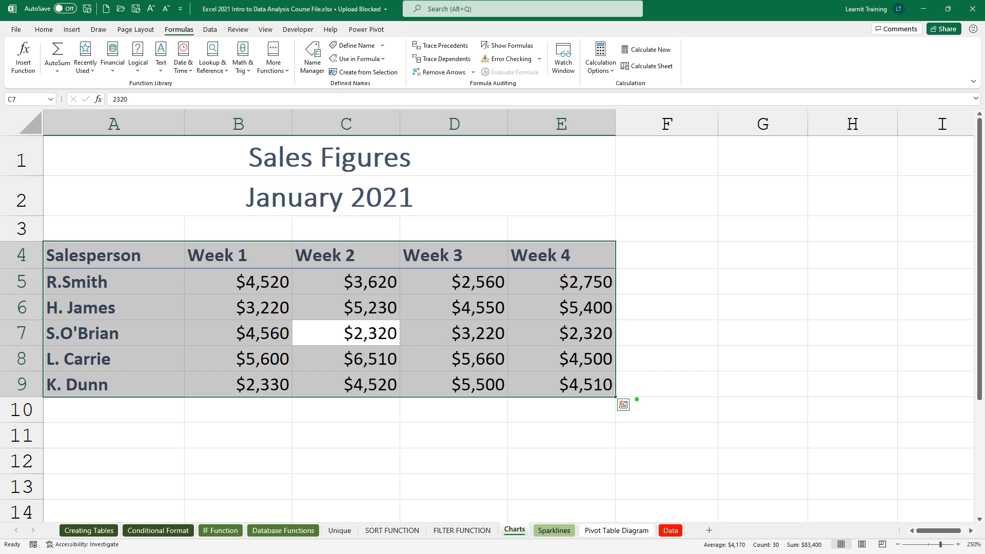
drag(637, 399, 680, 375)
drag(604, 389, 640, 423)
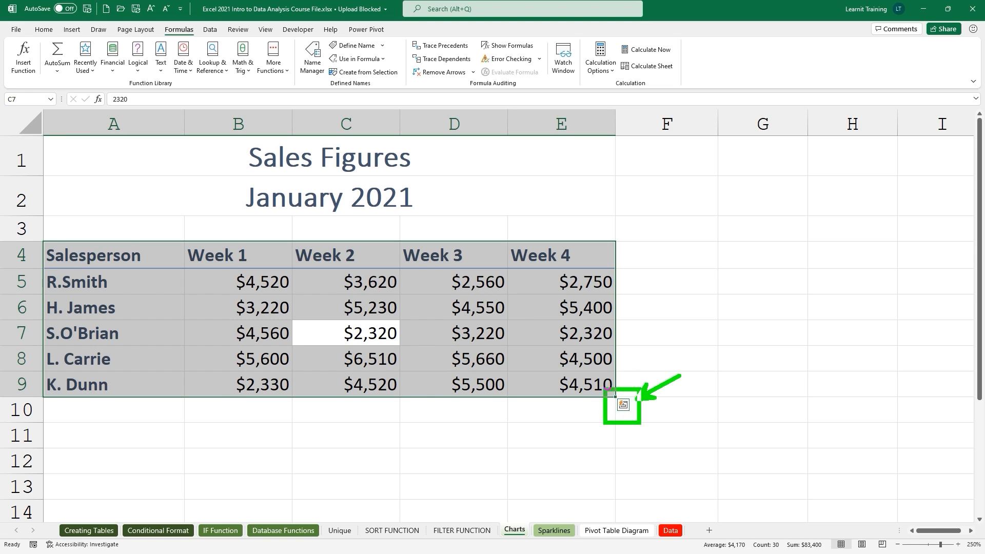
key(Escape)
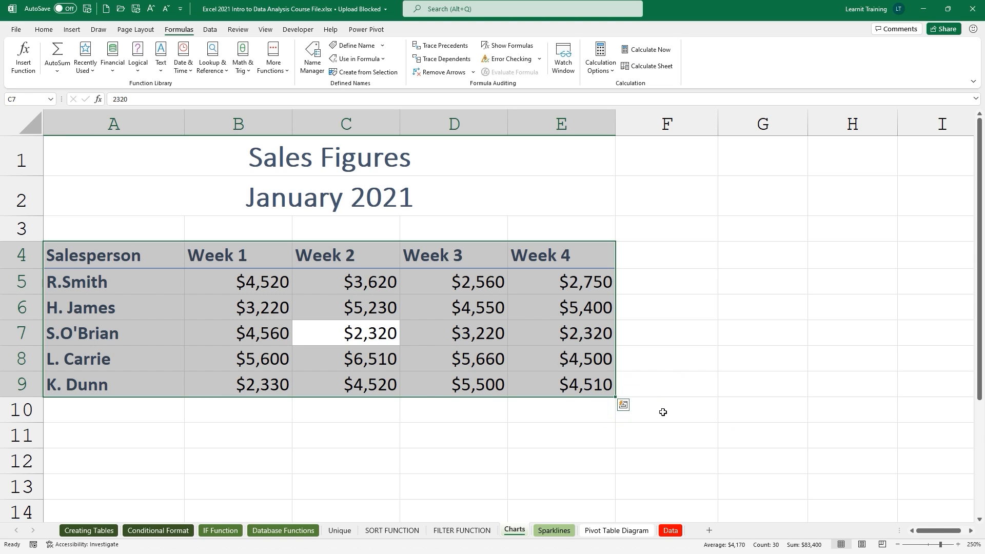
click(623, 405)
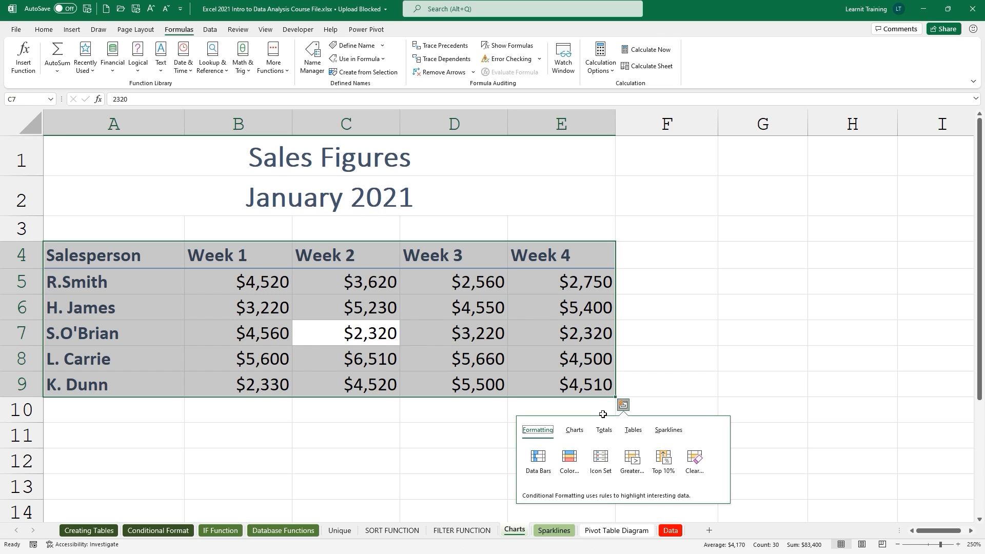
click(575, 431)
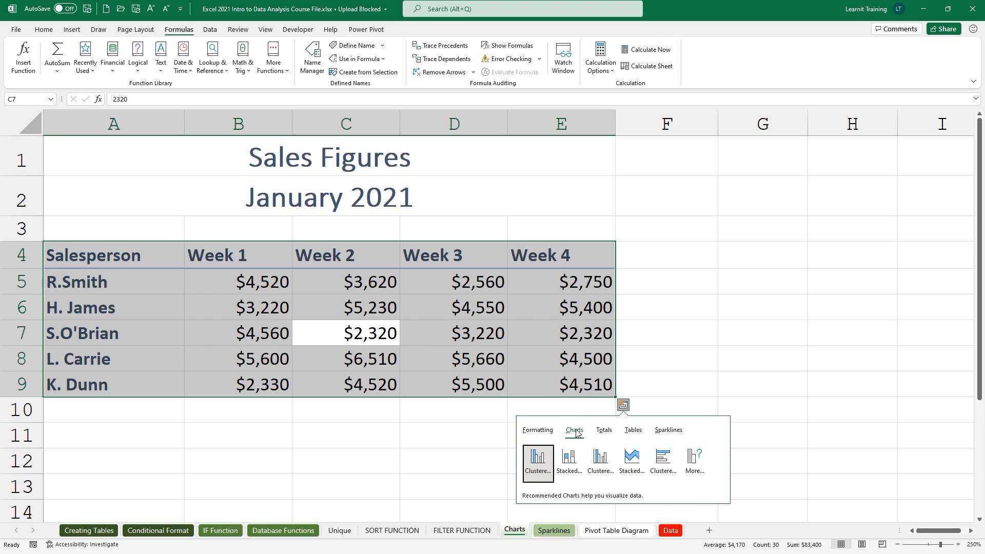
mouse_move(535, 456)
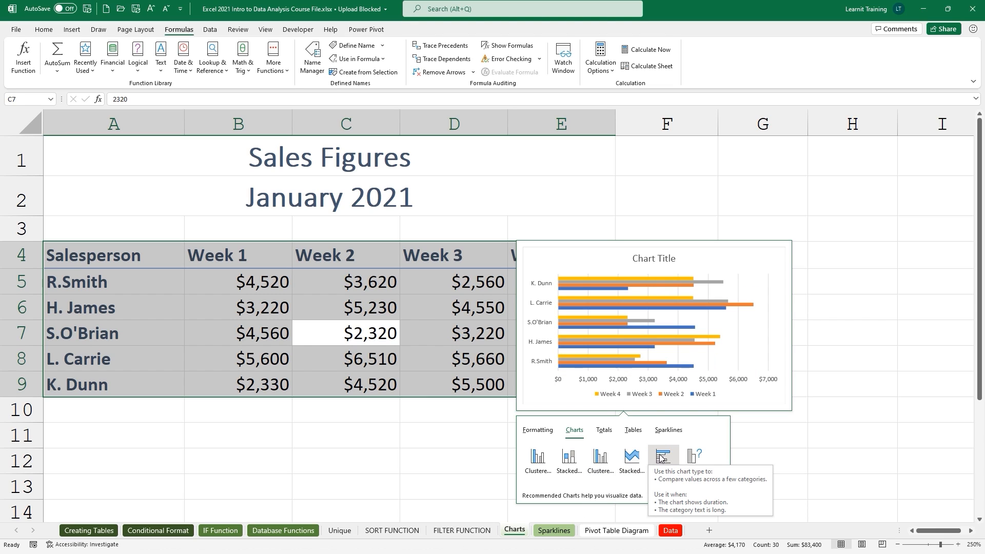
click(693, 465)
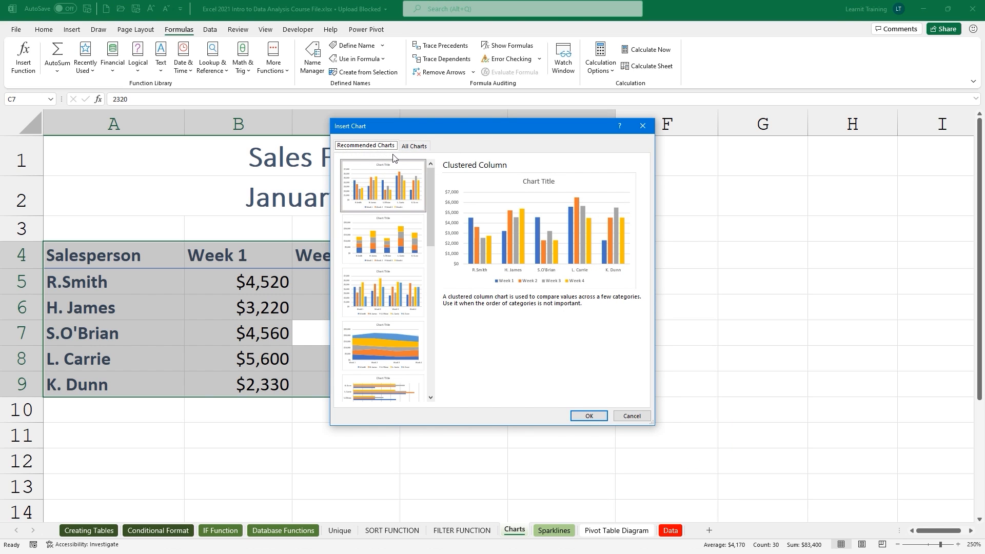
click(416, 149)
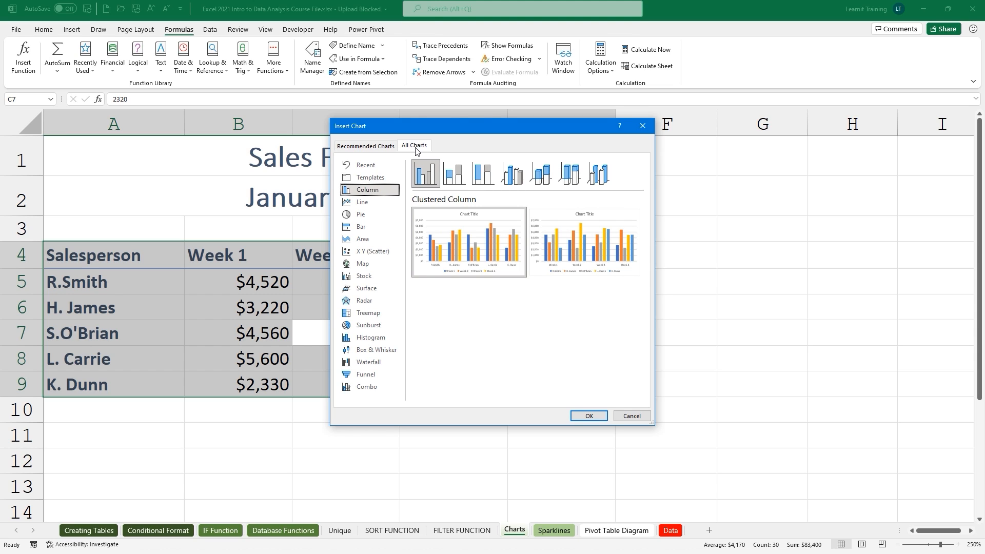
click(642, 125)
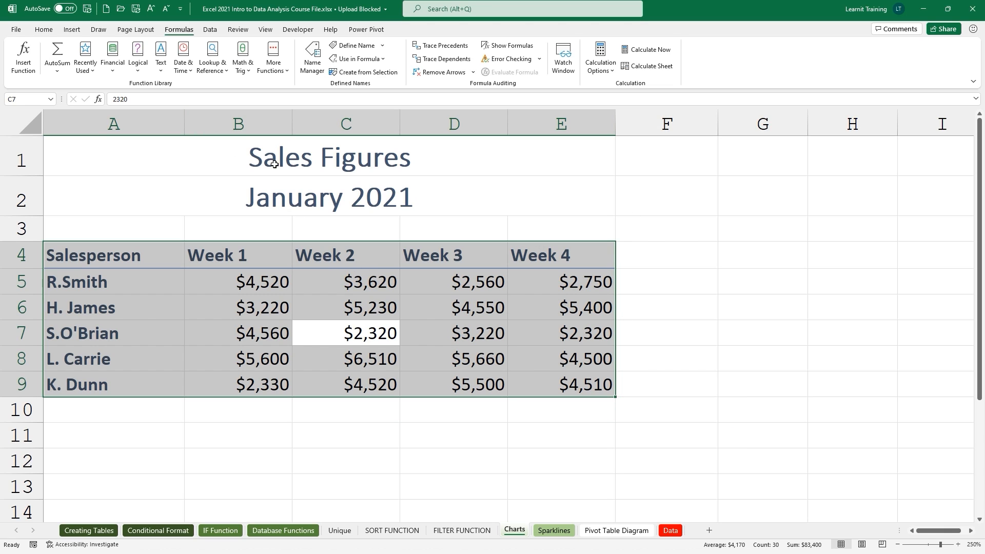
Preview recommended charts for the sales data: stacked column, clustered column, stacked area, clustered bar.
click(72, 30)
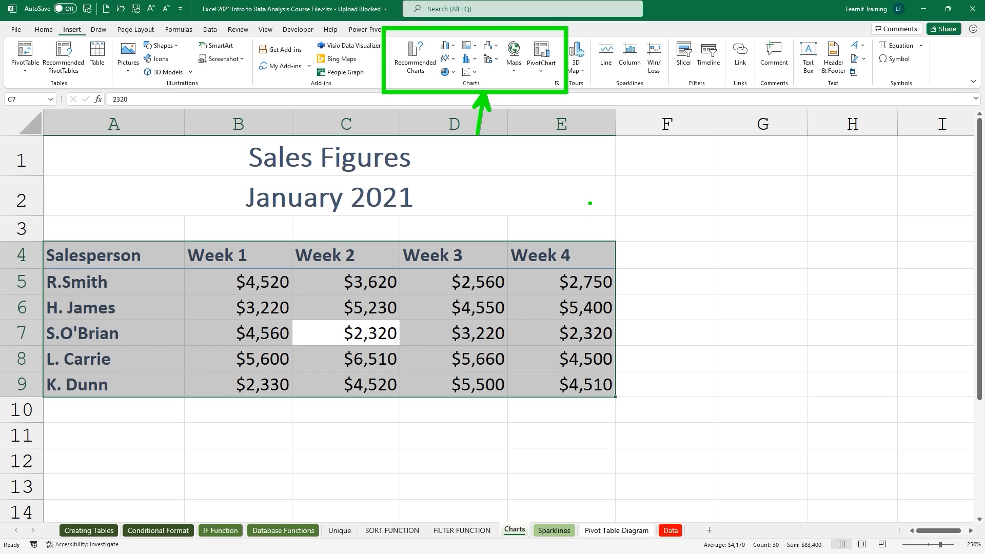
click(418, 69)
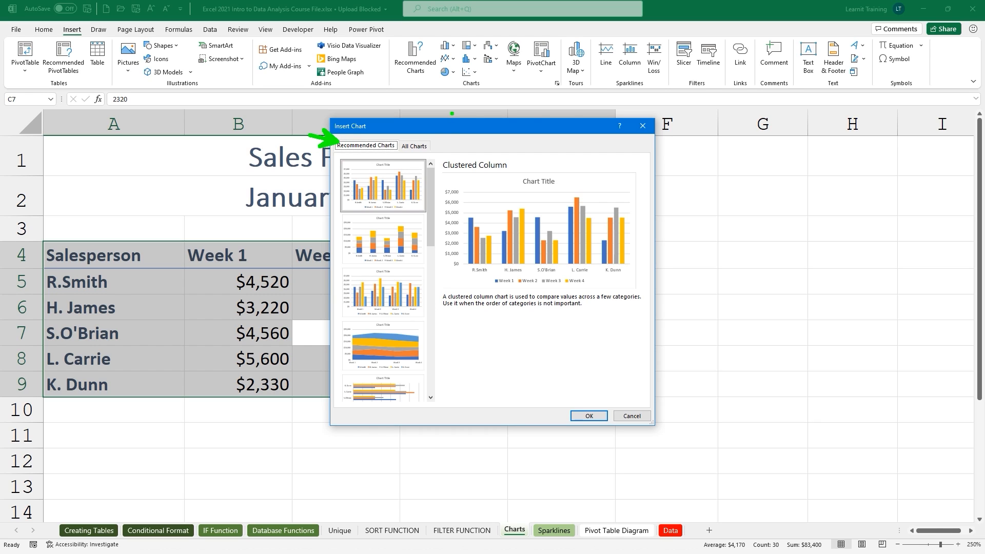
click(367, 242)
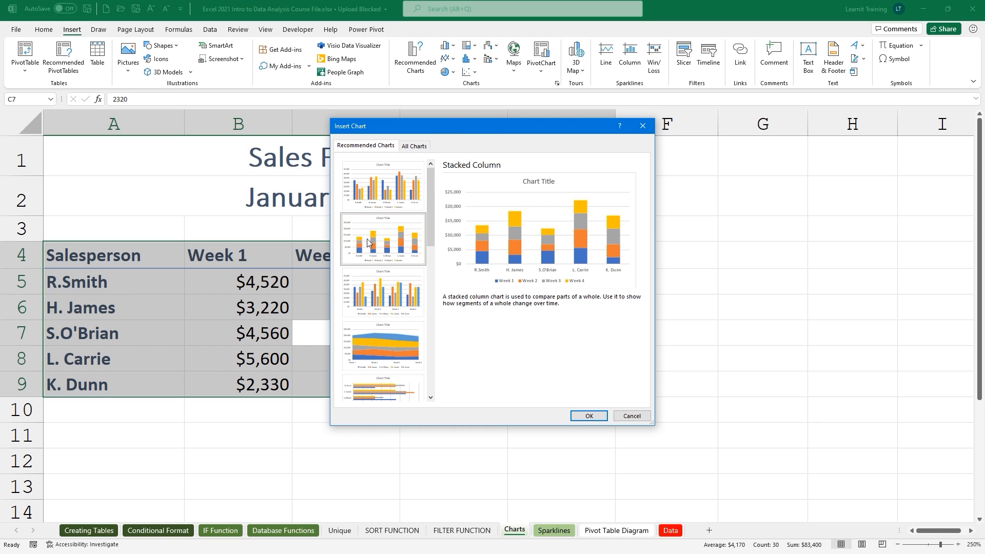
click(362, 283)
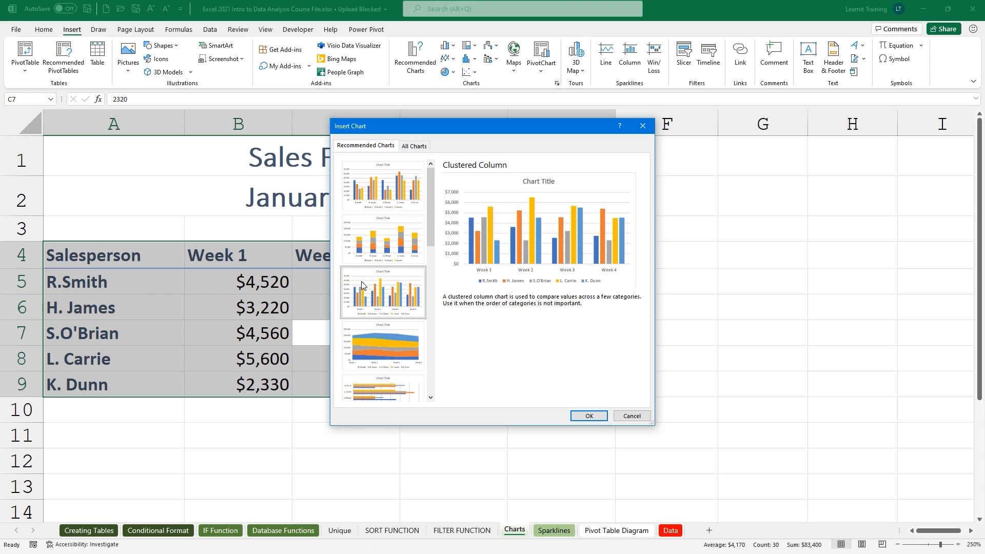
click(379, 335)
click(389, 381)
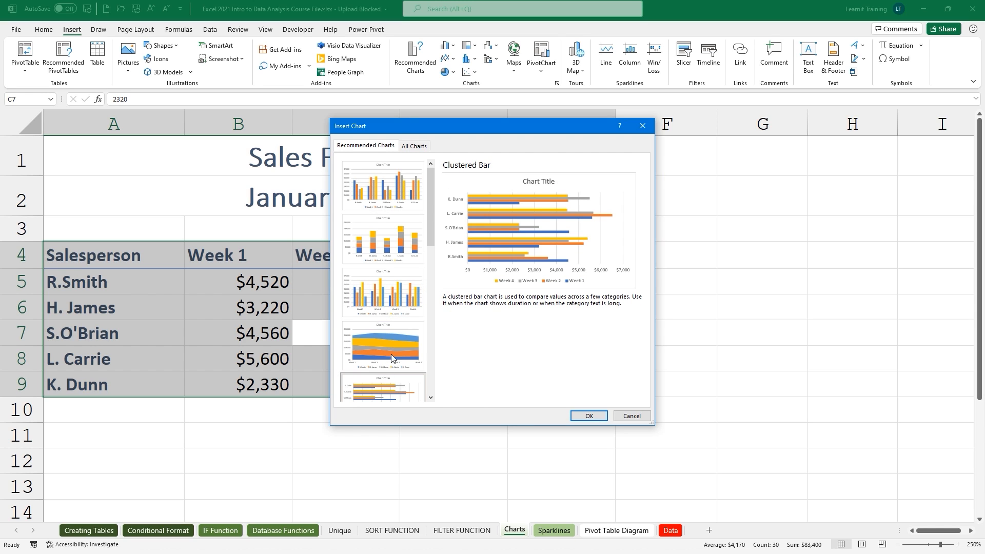
Compare the bar chart variants under All Charts and insert a Clustered Bar chart.
click(411, 146)
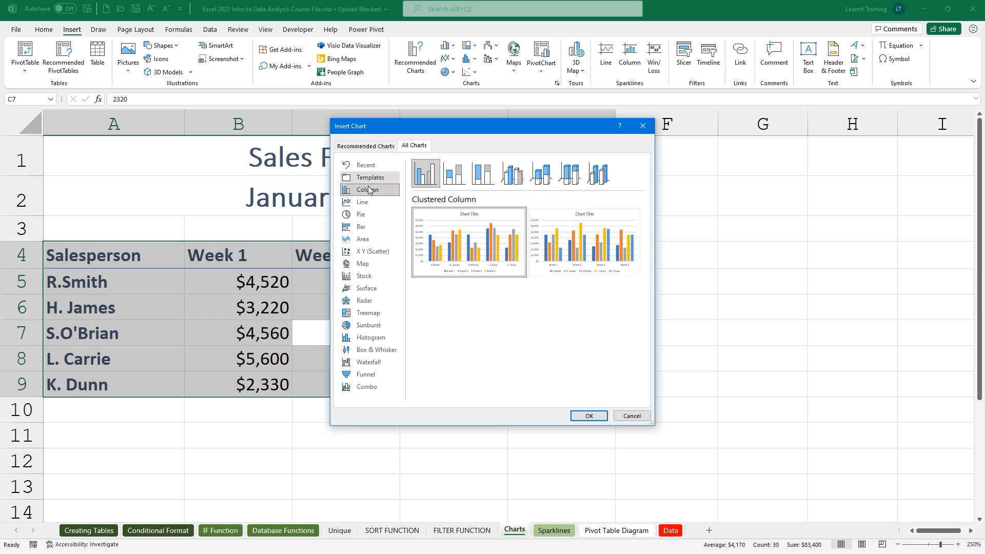
click(346, 230)
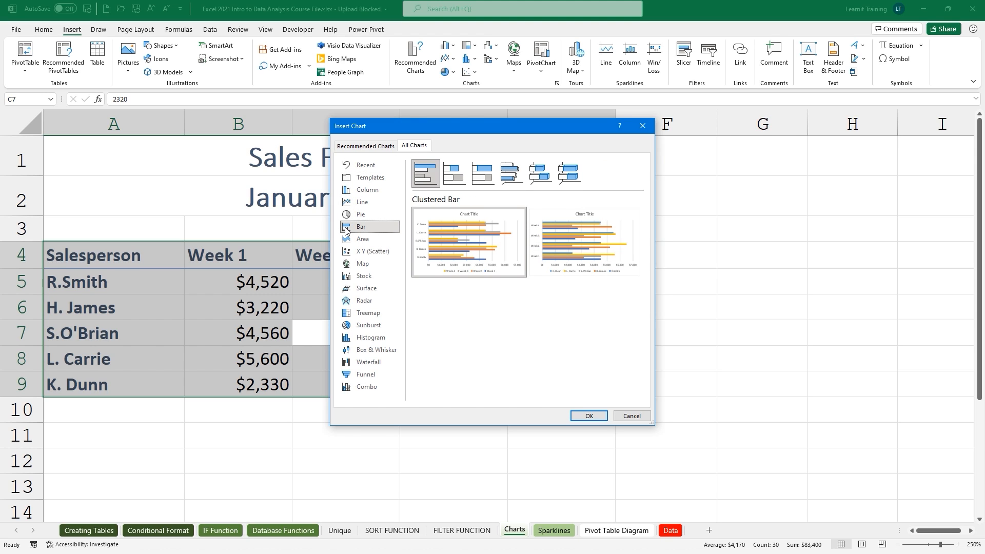
click(449, 169)
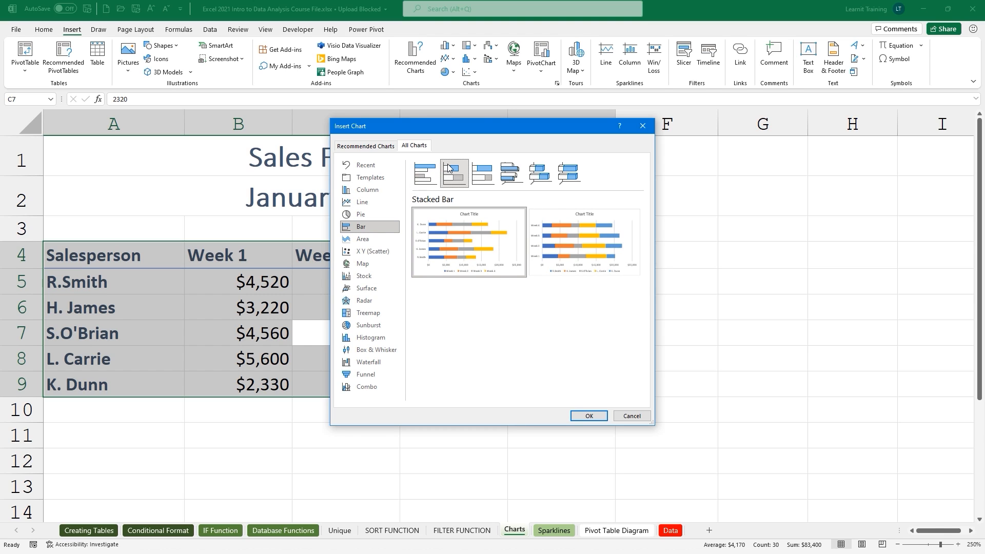
click(483, 173)
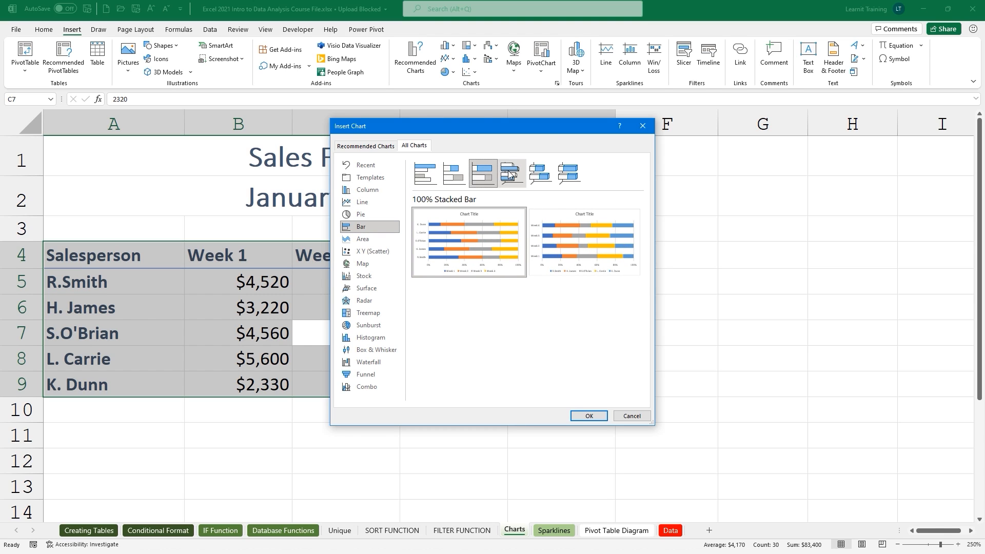
click(509, 174)
click(536, 173)
click(563, 171)
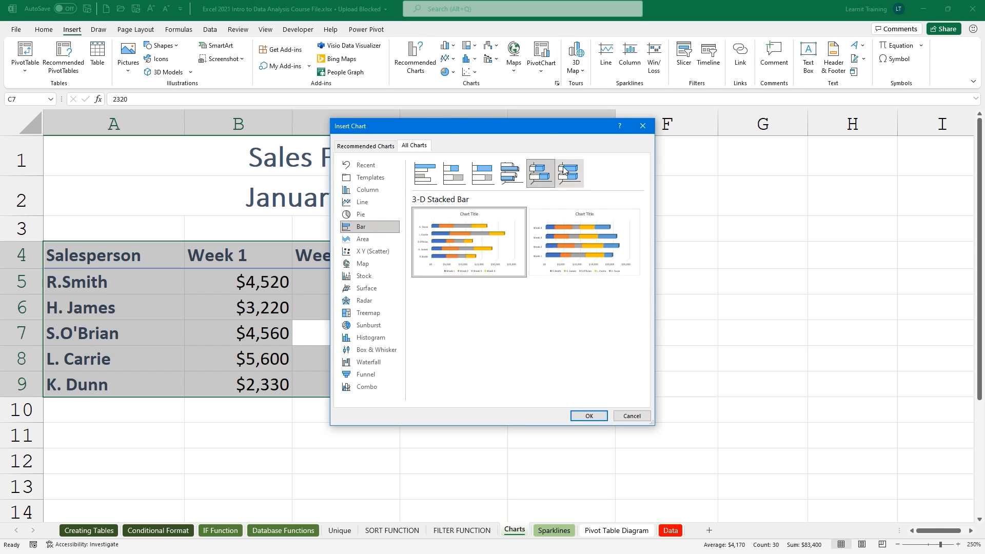
click(425, 173)
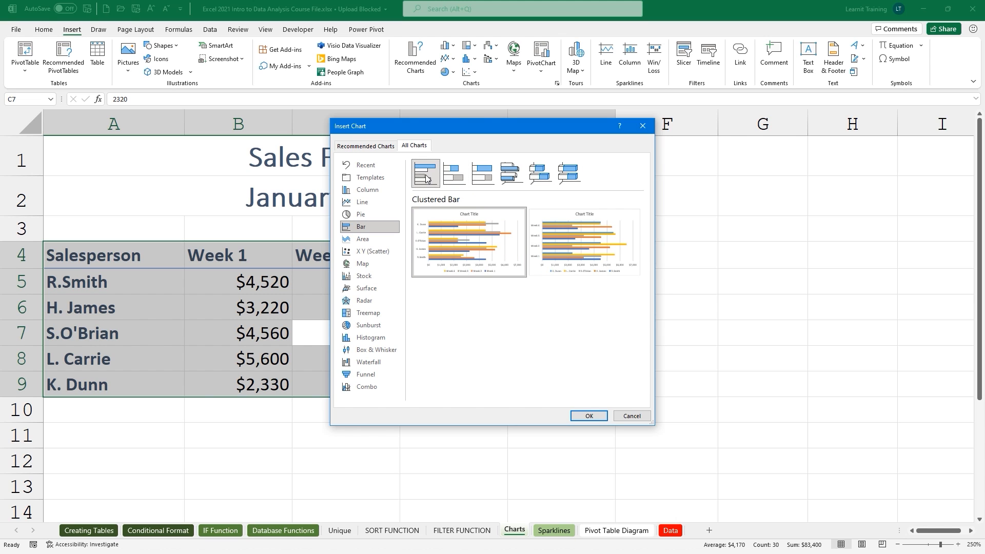
mouse_move(450, 248)
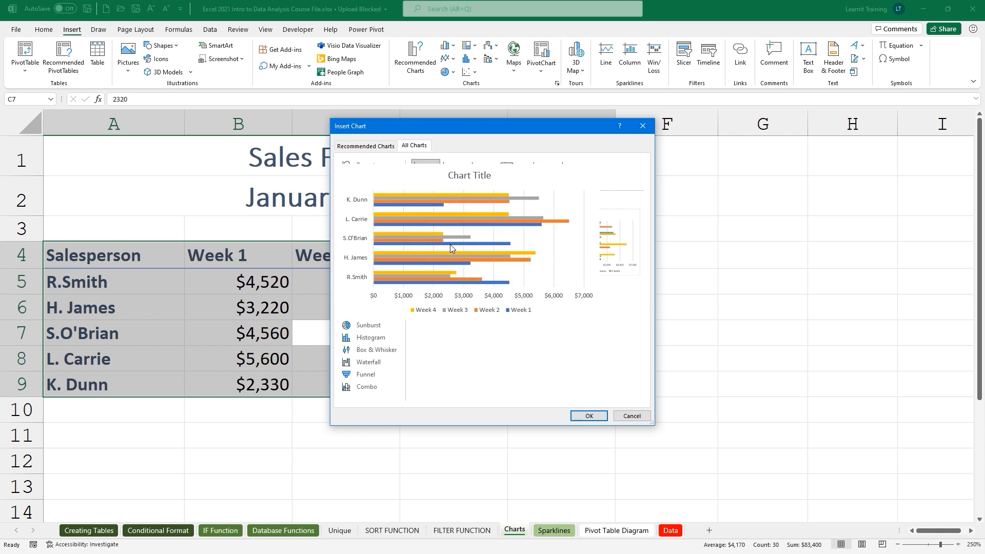
click(588, 416)
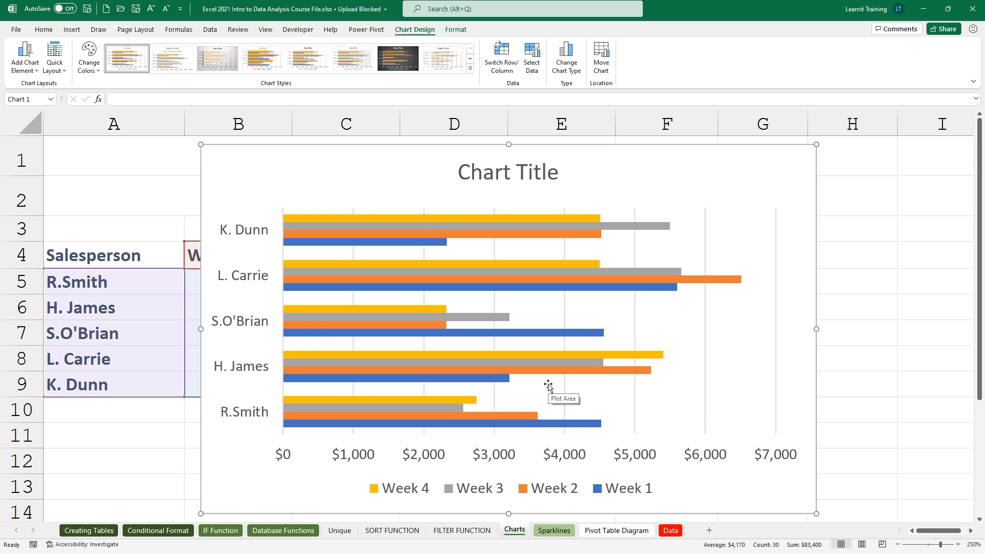
ctrl+scroll(548, 384, down, 1)
ctrl+scroll(549, 384, down, 3)
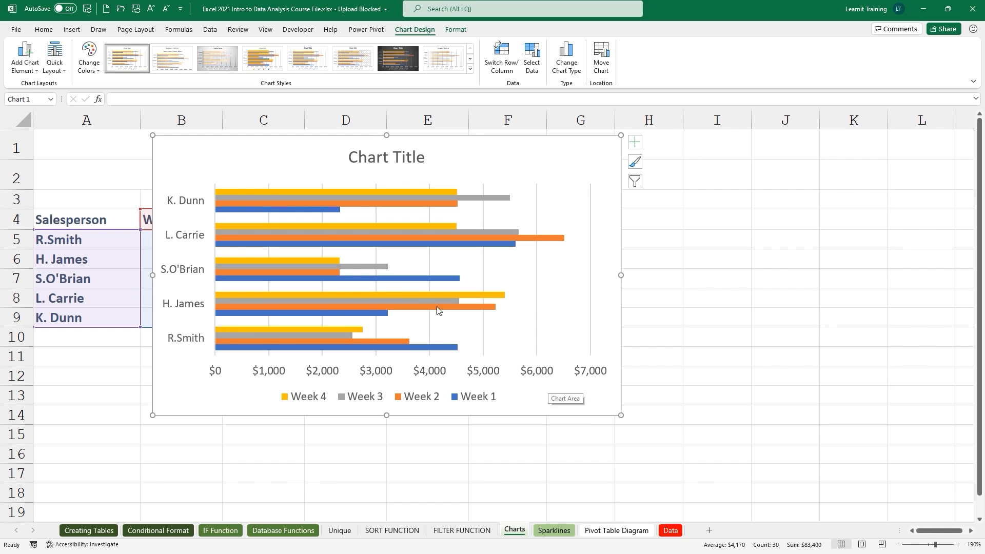
drag(186, 136, 521, 174)
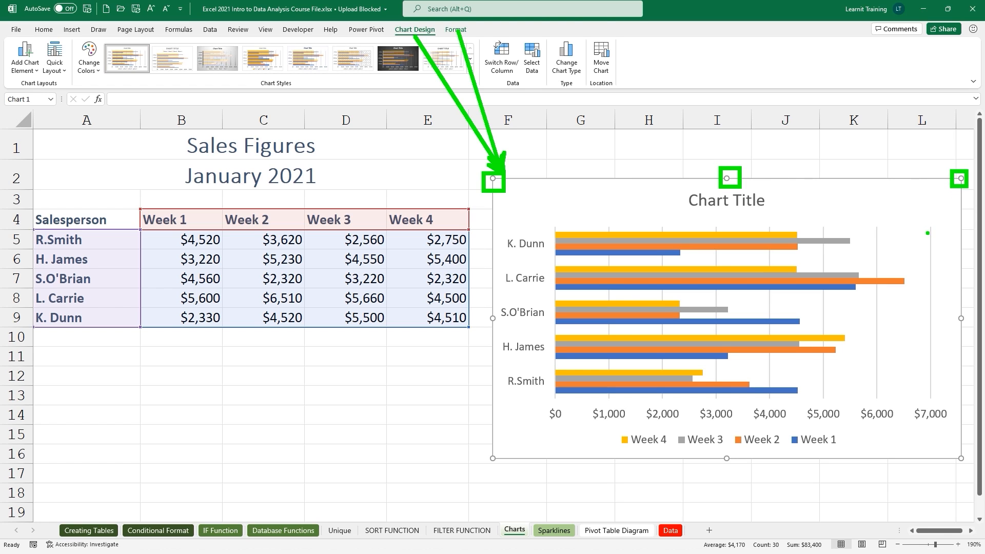
drag(904, 206, 779, 211)
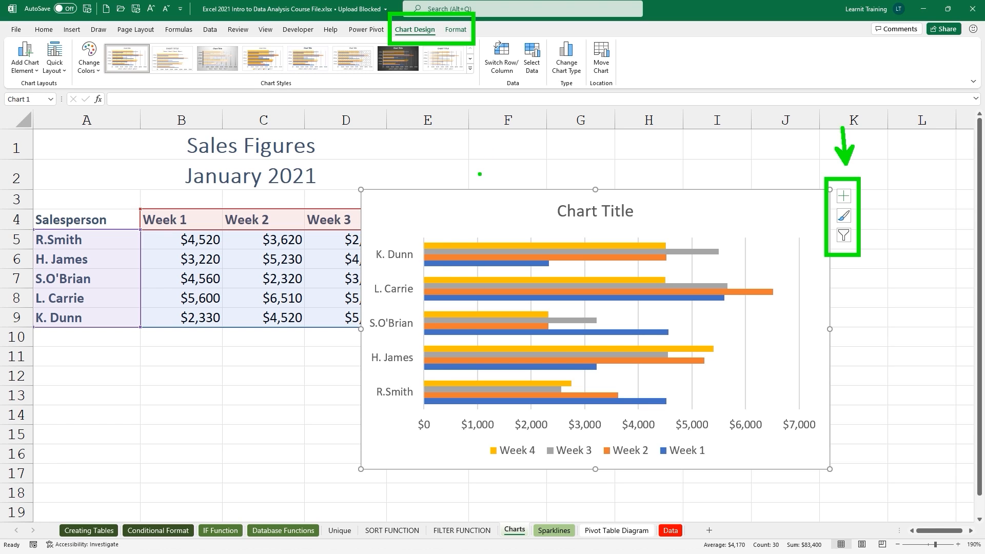
click(497, 148)
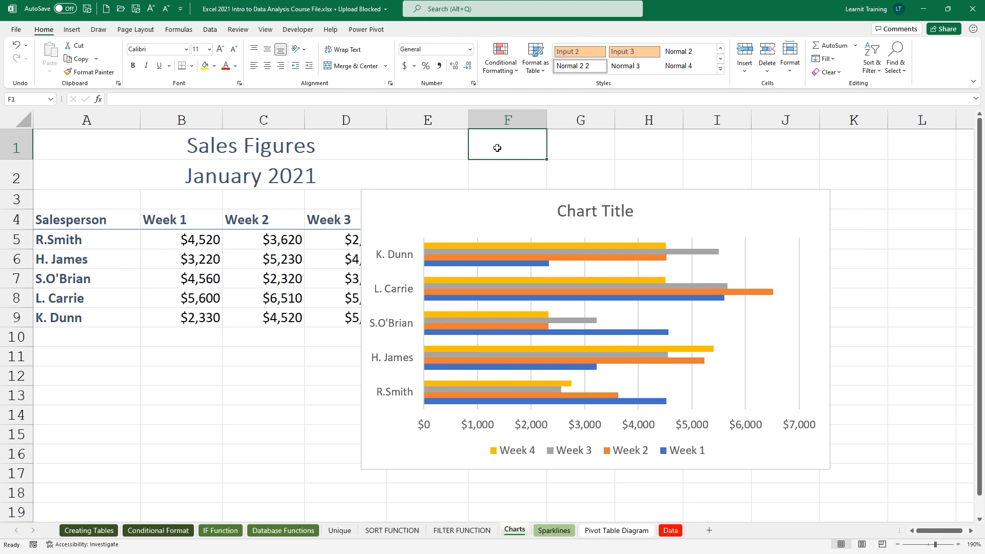
click(480, 198)
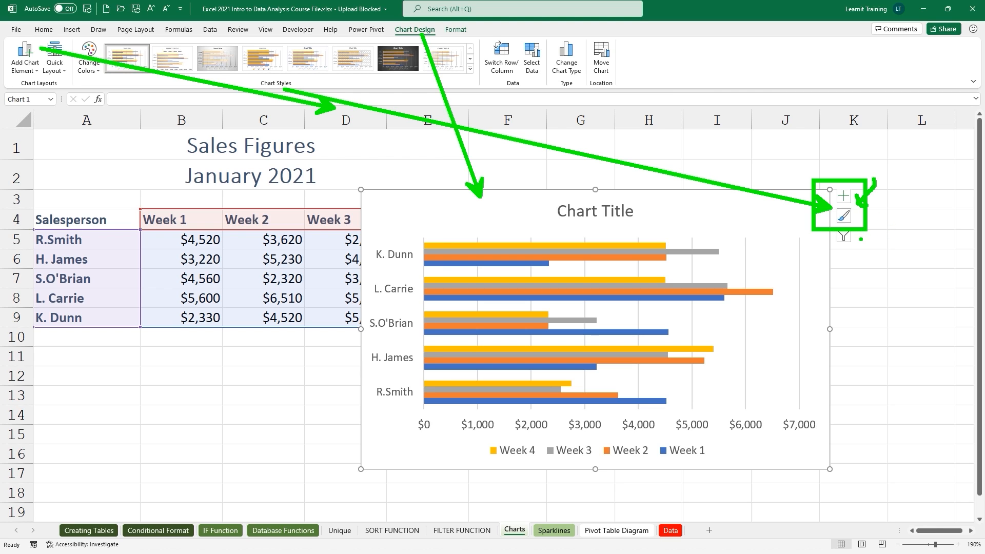
Remove the chart title and the gridlines from the bar chart.
click(844, 195)
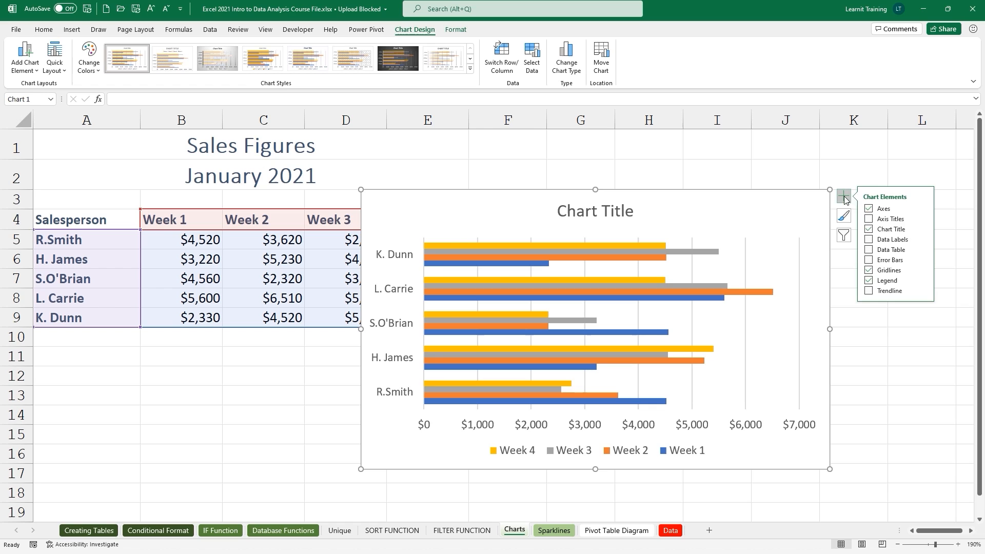
click(869, 229)
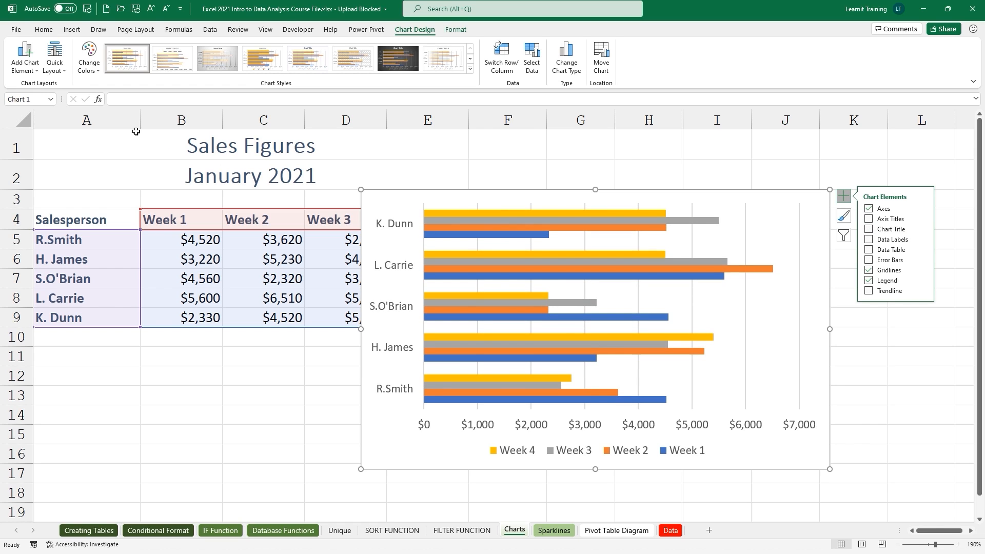
click(36, 70)
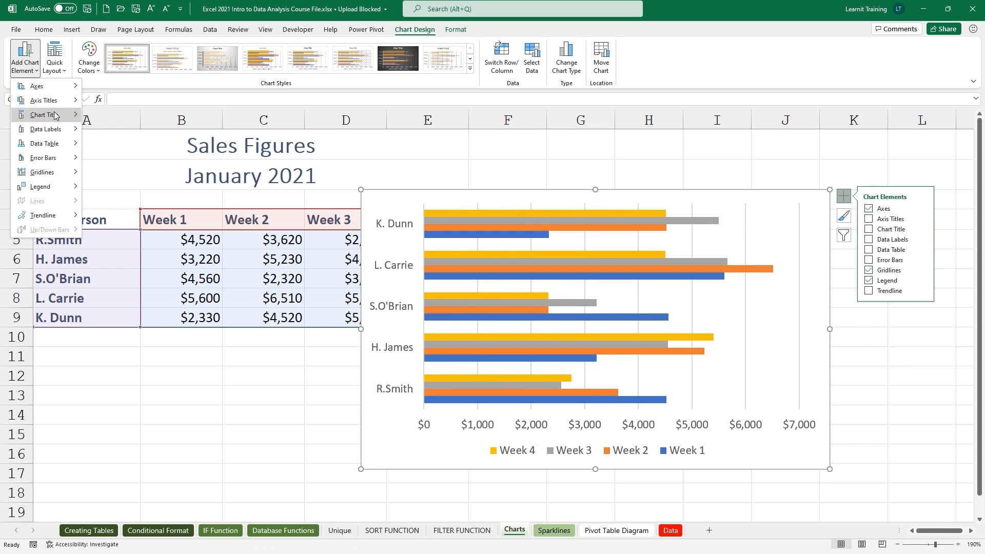
mouse_move(59, 116)
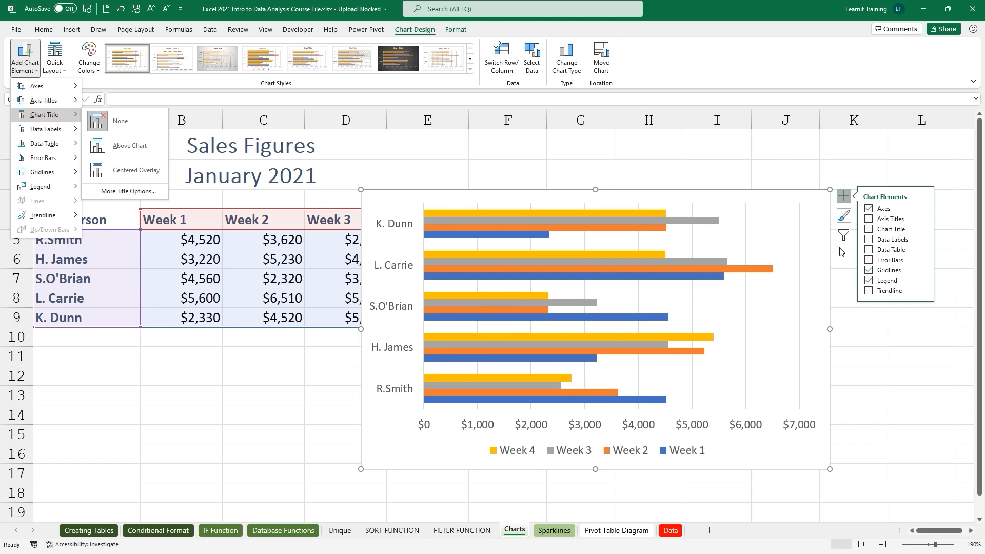
click(868, 272)
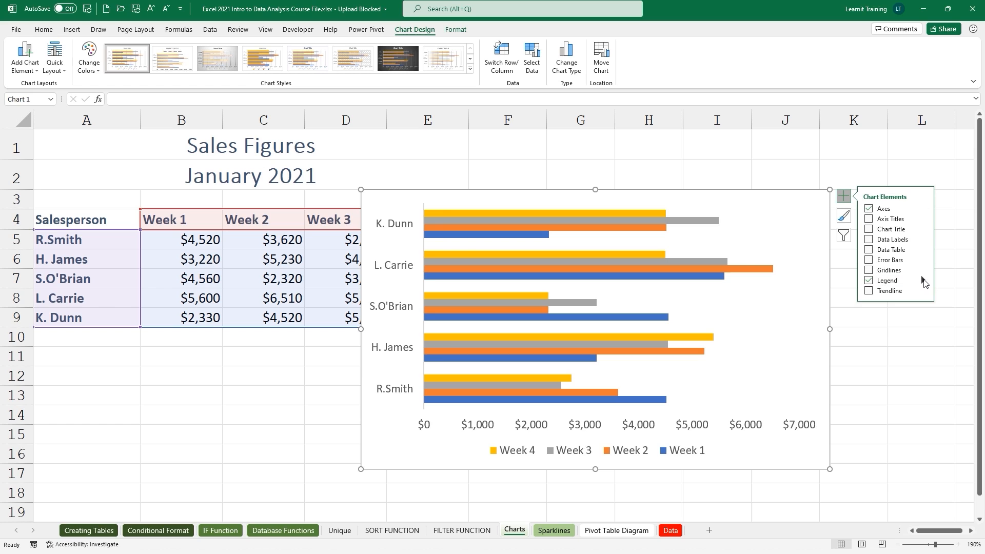
Move the legend to the top and delete the horizontal value axis.
mouse_move(921, 280)
click(817, 296)
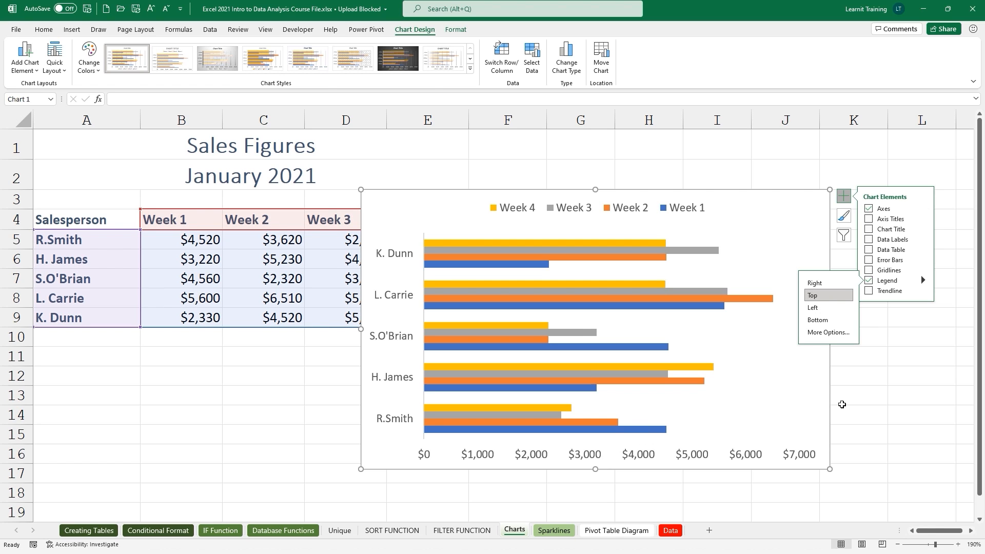
click(841, 402)
click(749, 457)
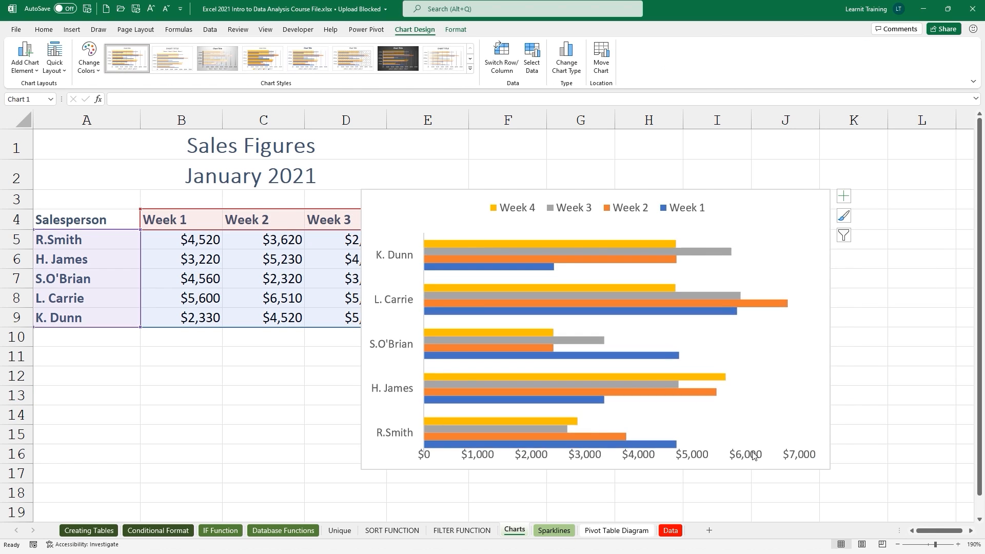
key(Delete)
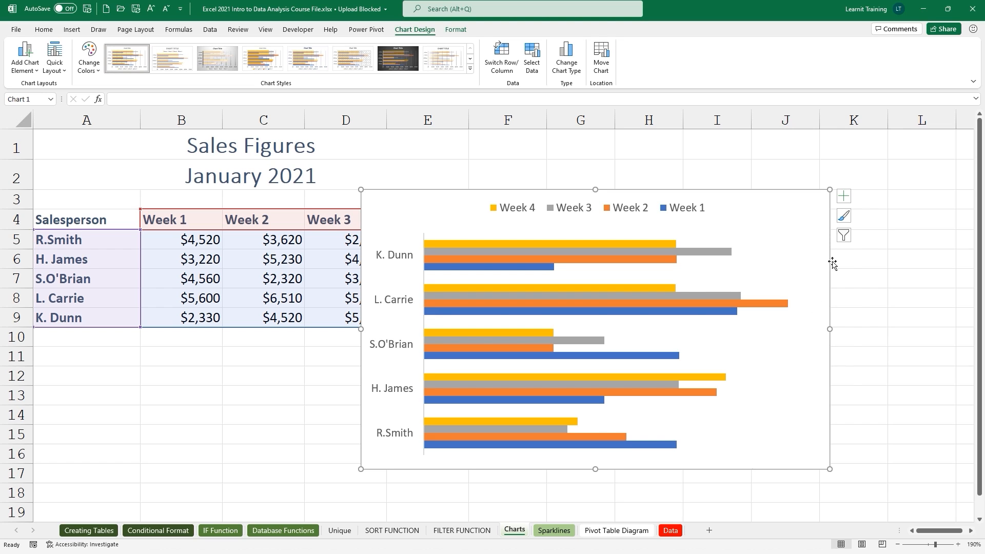
click(843, 216)
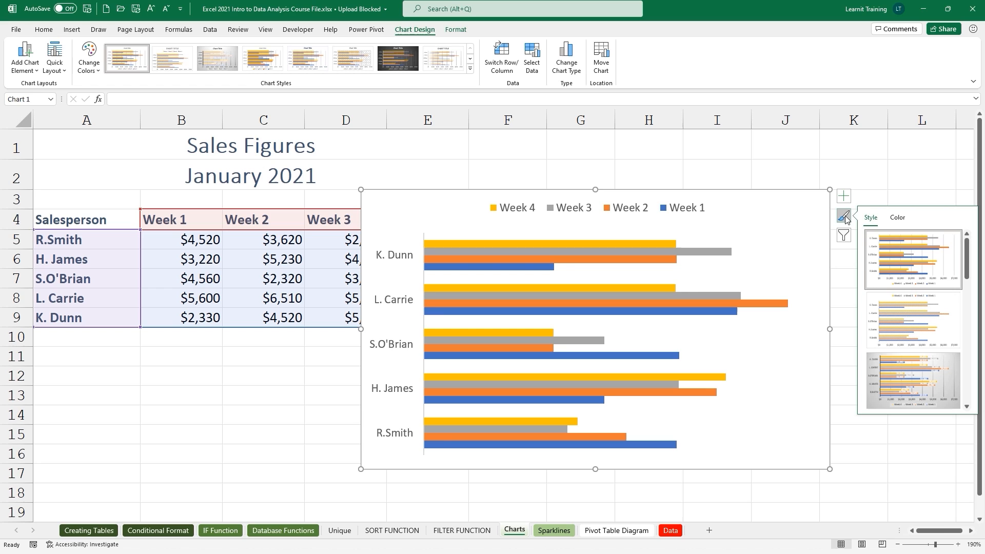
Recolour the chart with the green monochromatic colour scheme.
click(898, 219)
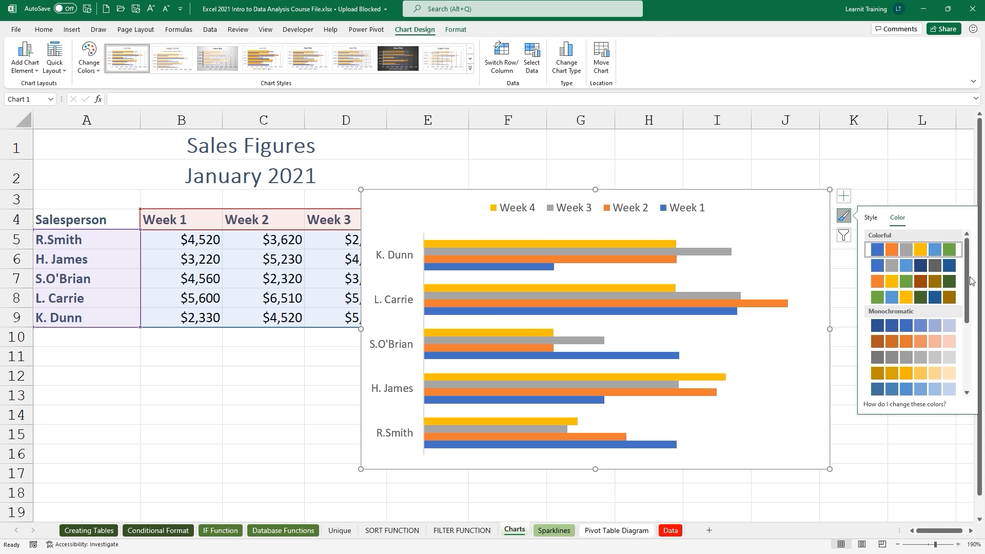
drag(967, 281, 963, 308)
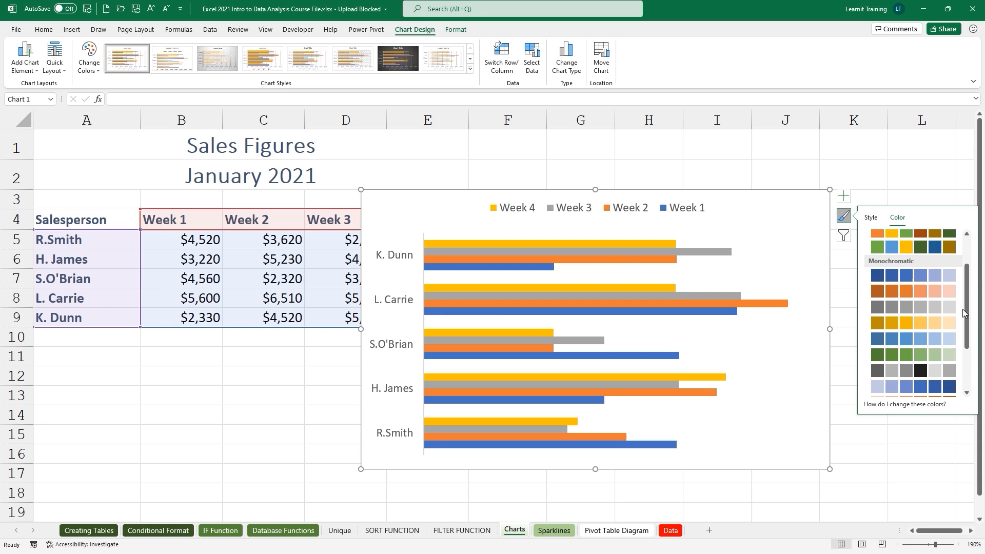
click(943, 354)
Filter the Week 1 series out of the chart and drag the chart right to uncover Week 4.
click(843, 235)
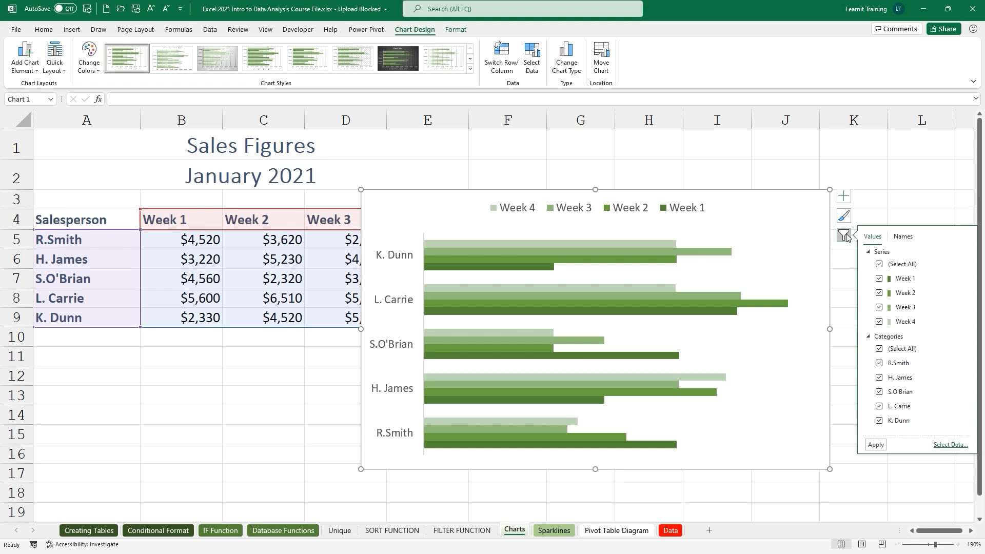
click(883, 279)
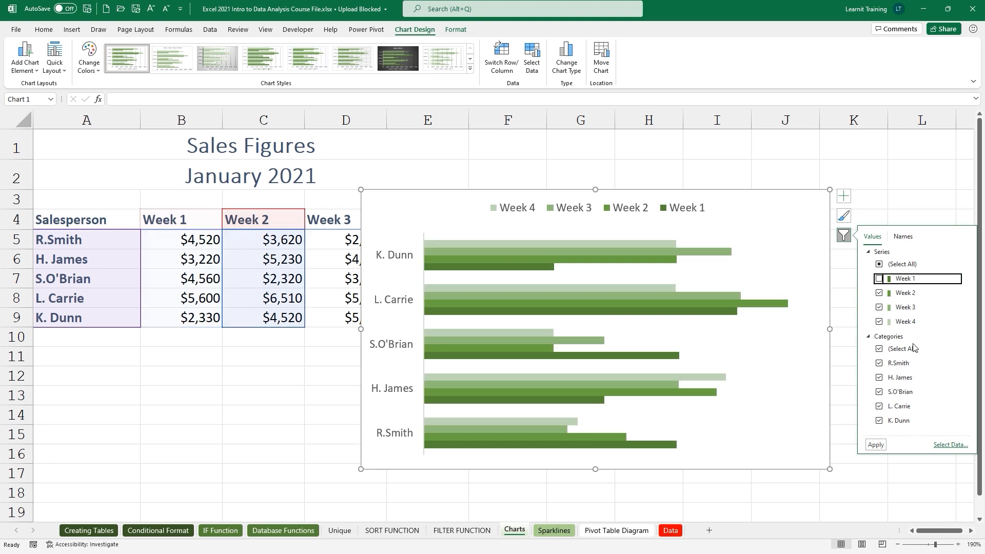
click(875, 445)
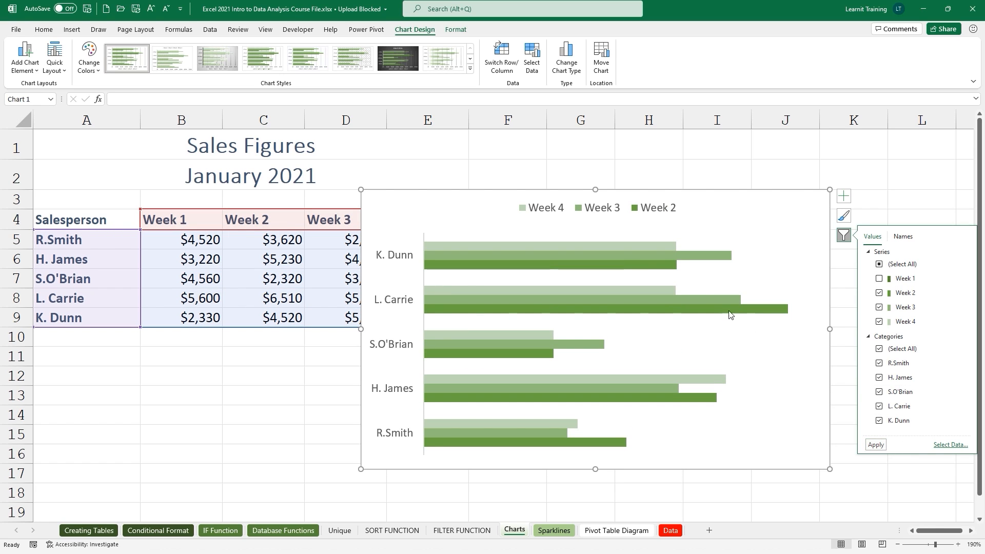
click(673, 193)
drag(674, 193, 810, 199)
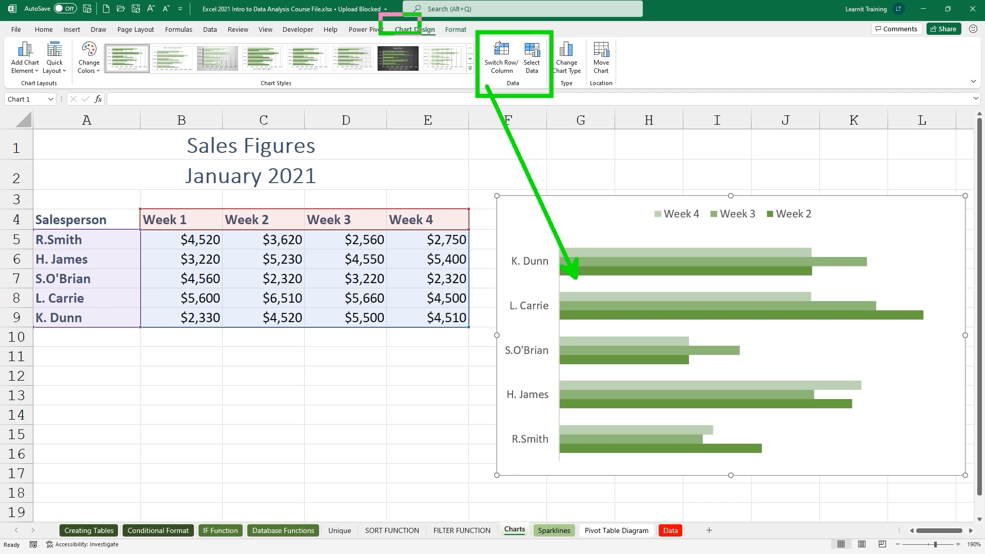
click(501, 64)
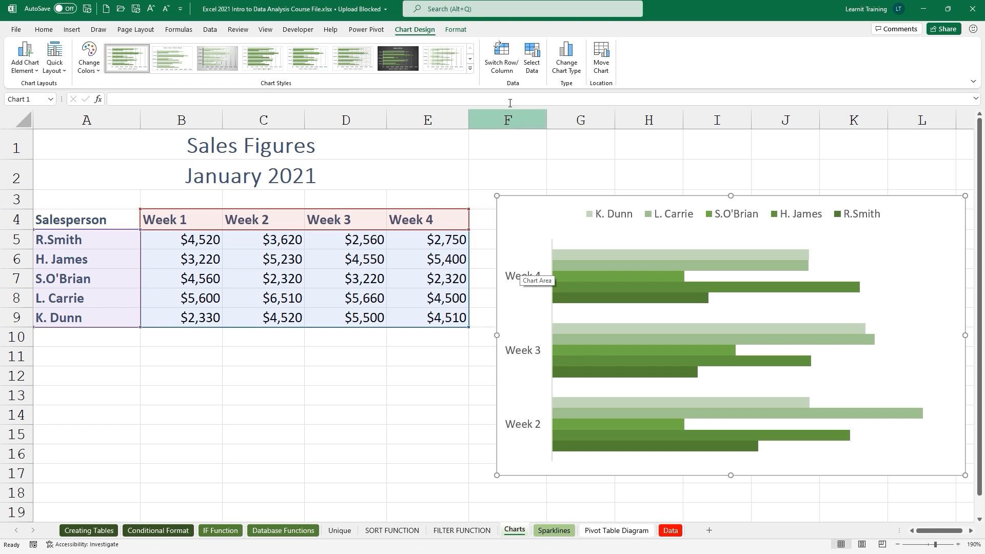
click(502, 75)
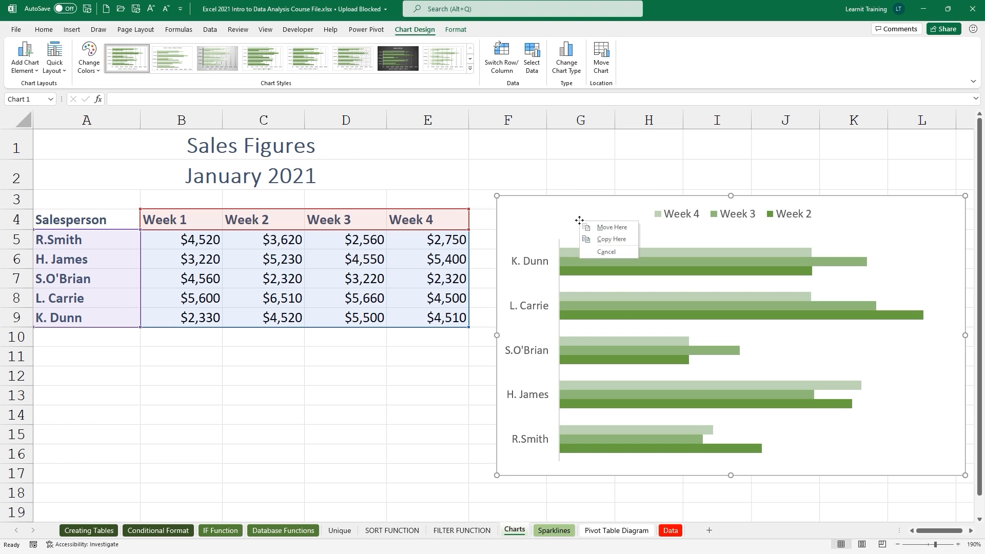
Save the chart as a chart template, entering the file name Example Template.
right_click(497, 223)
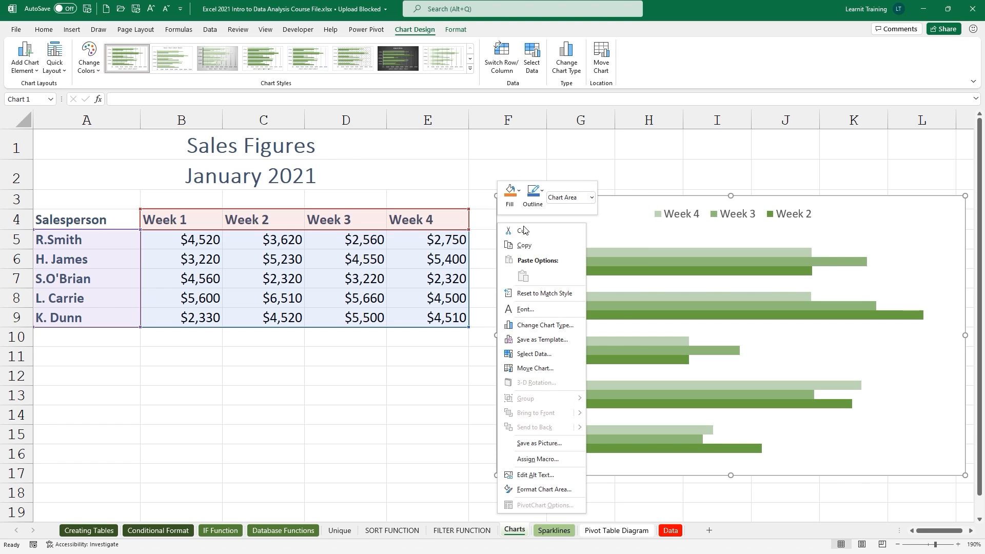
click(522, 341)
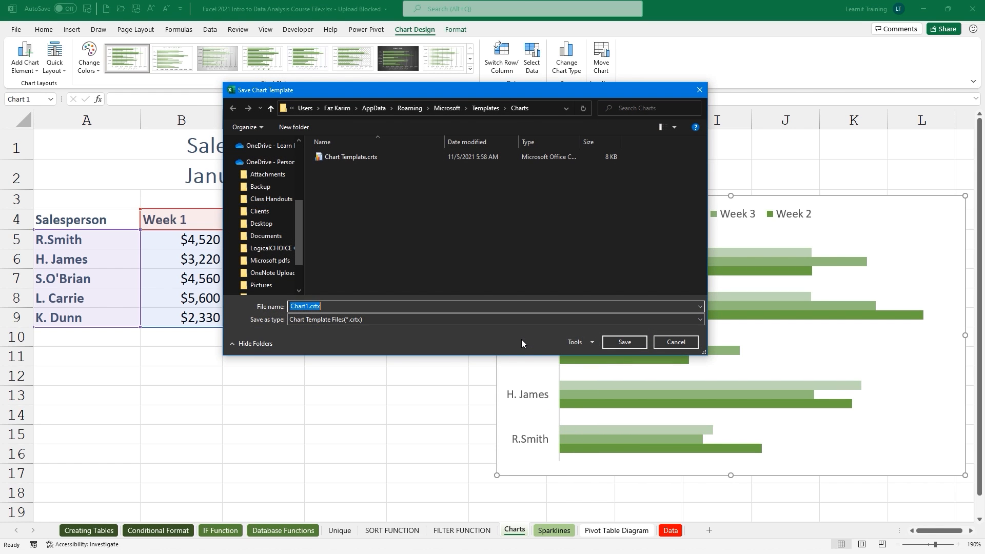
text(Example Template)
Save Example Template, chart A4:E9 from it, and drag the new chart left over columns A–E.
click(625, 342)
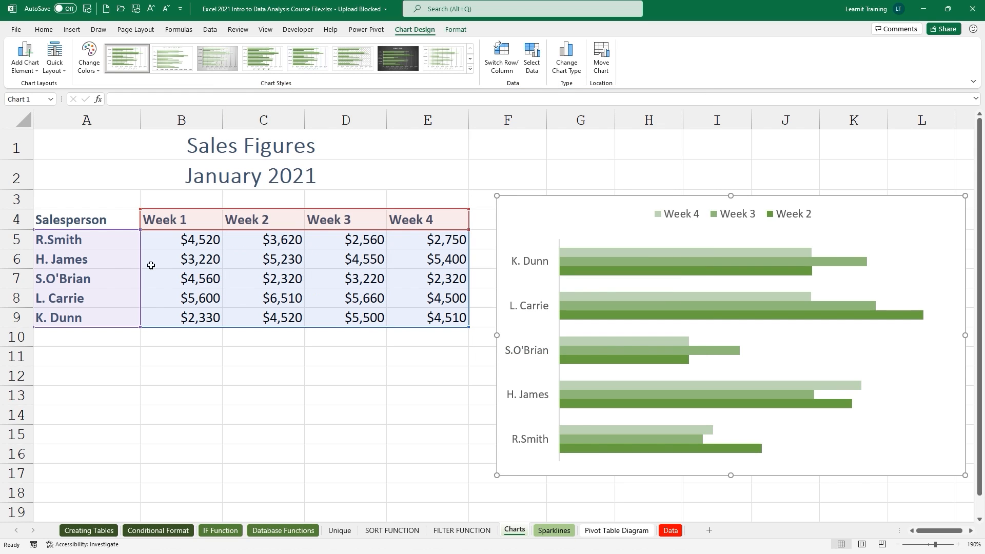
drag(77, 221, 428, 321)
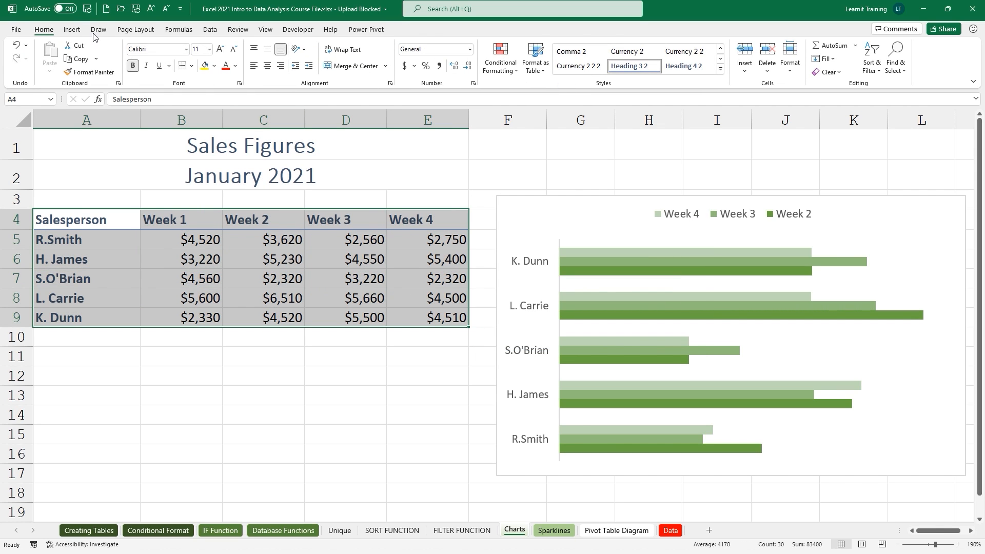
click(72, 29)
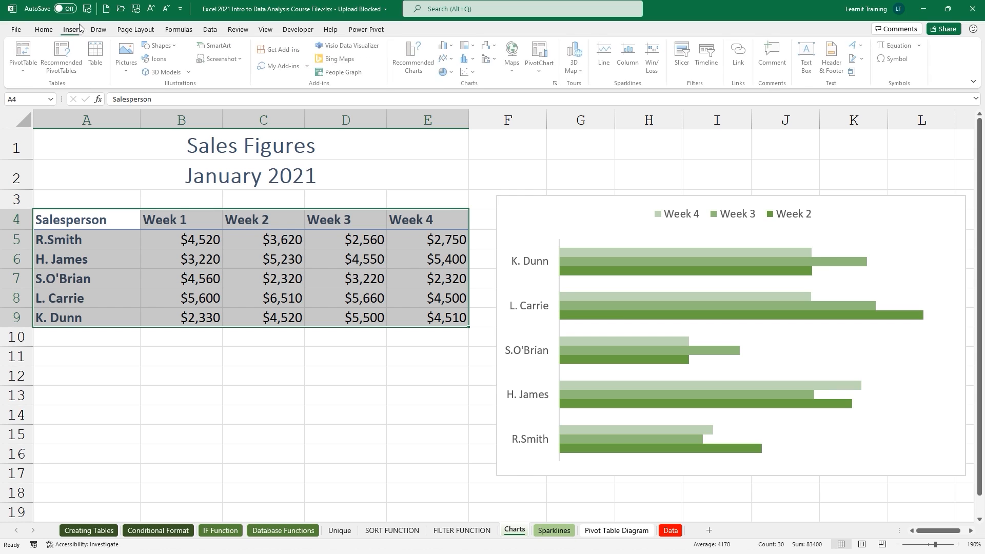
click(411, 72)
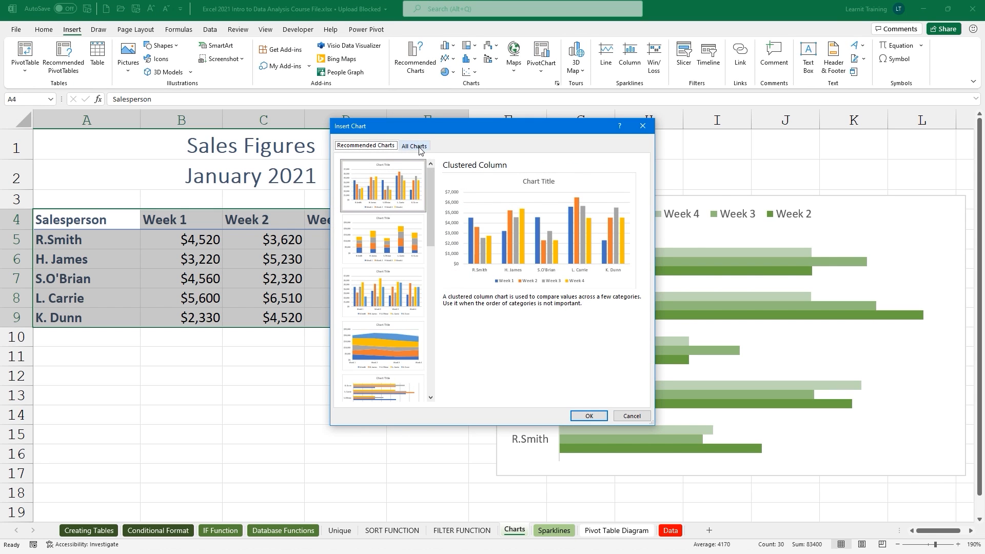
click(415, 147)
click(380, 180)
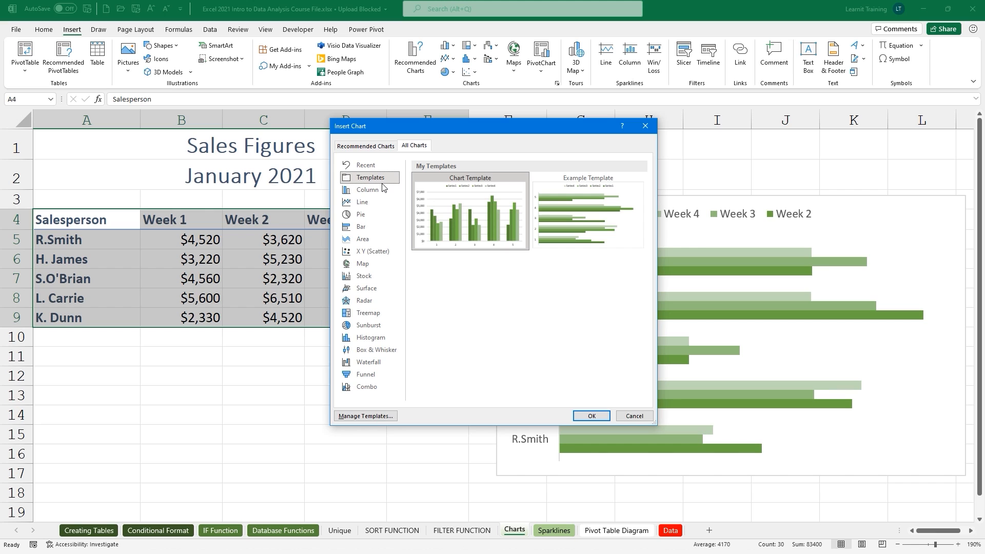
click(574, 236)
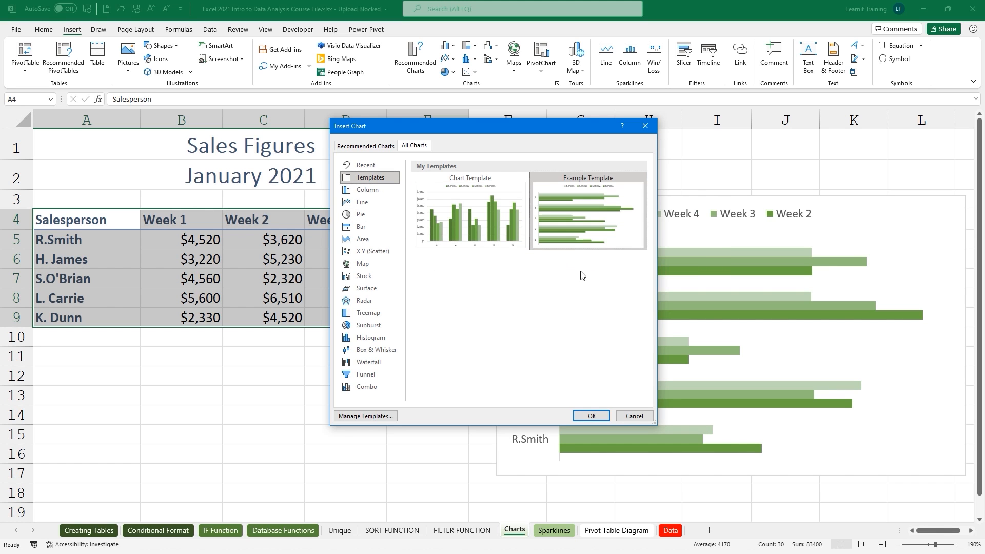
click(591, 416)
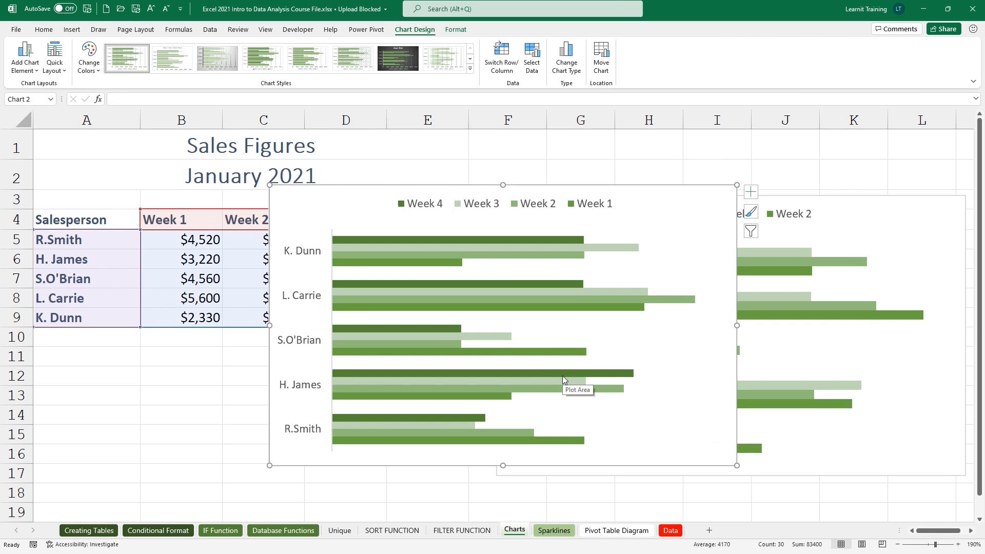
mouse_move(583, 185)
mouse_down()
mouse_move(336, 186)
mouse_move(320, 195)
mouse_up()
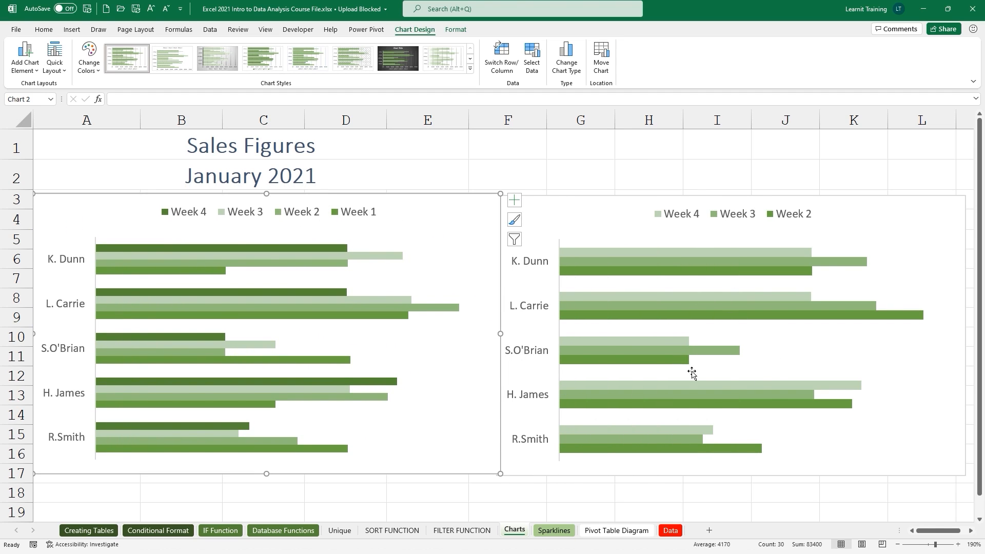
mouse_move(700, 357)
Move the template chart to a new chart sheet named Chart1.
click(601, 57)
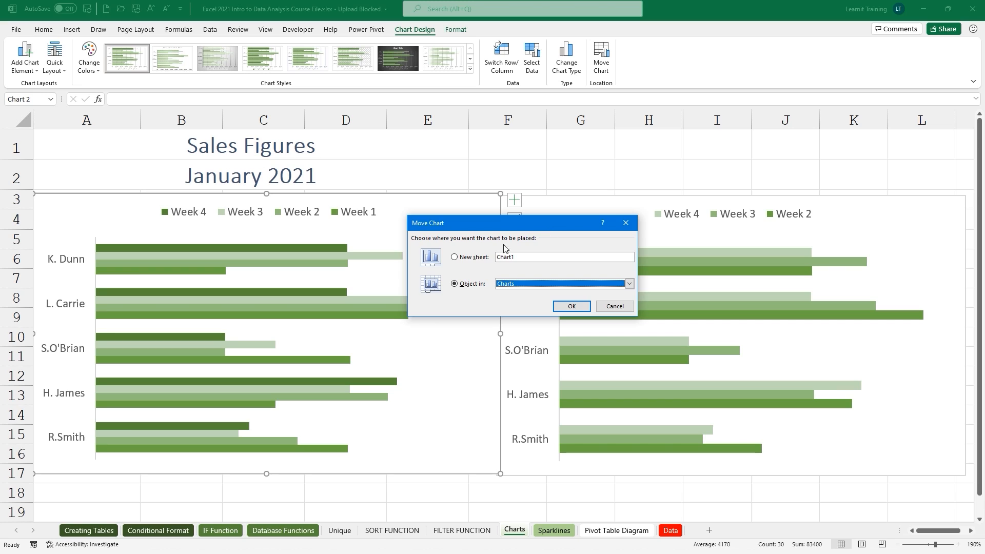
click(453, 258)
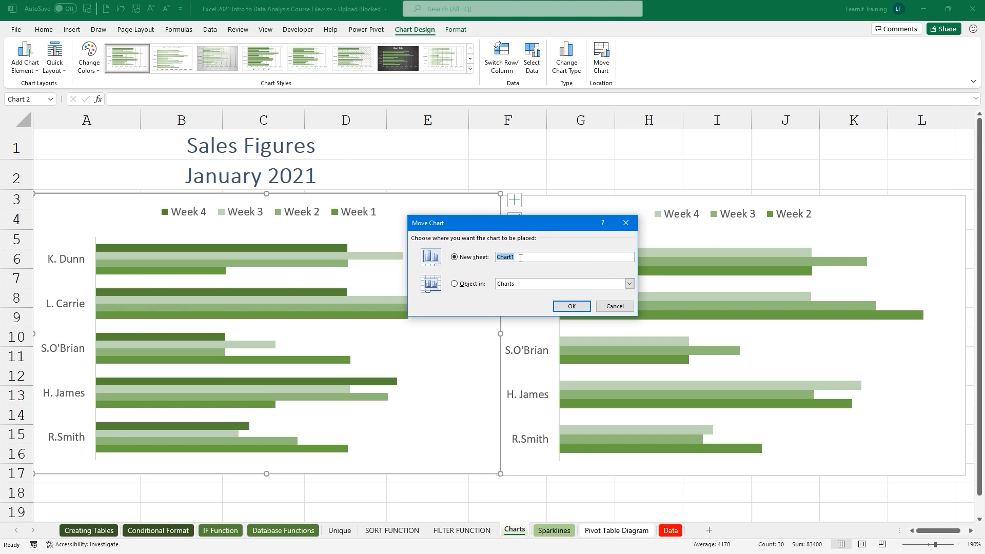
click(569, 308)
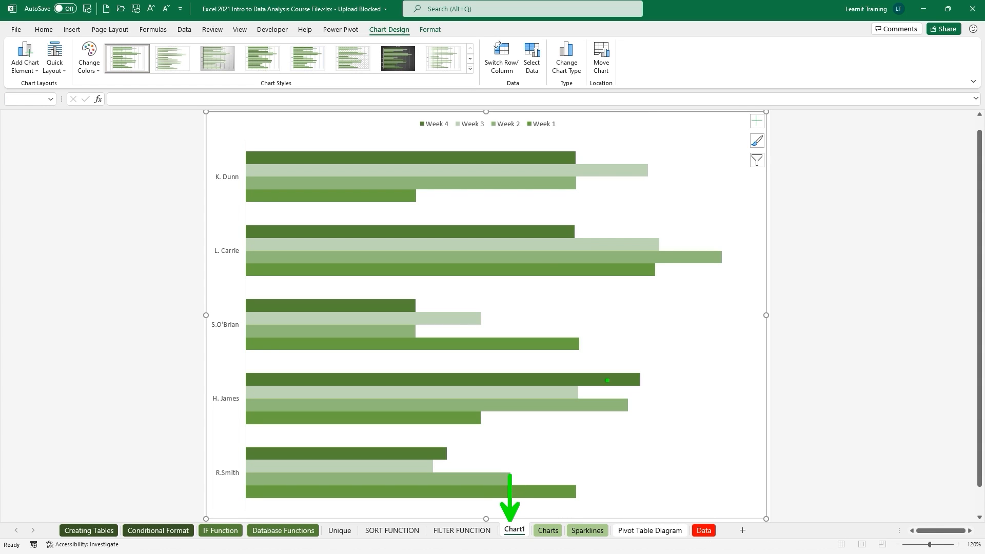
Preview the Chart1 sheet for printing, then return to the Charts sheet.
click(547, 530)
click(515, 529)
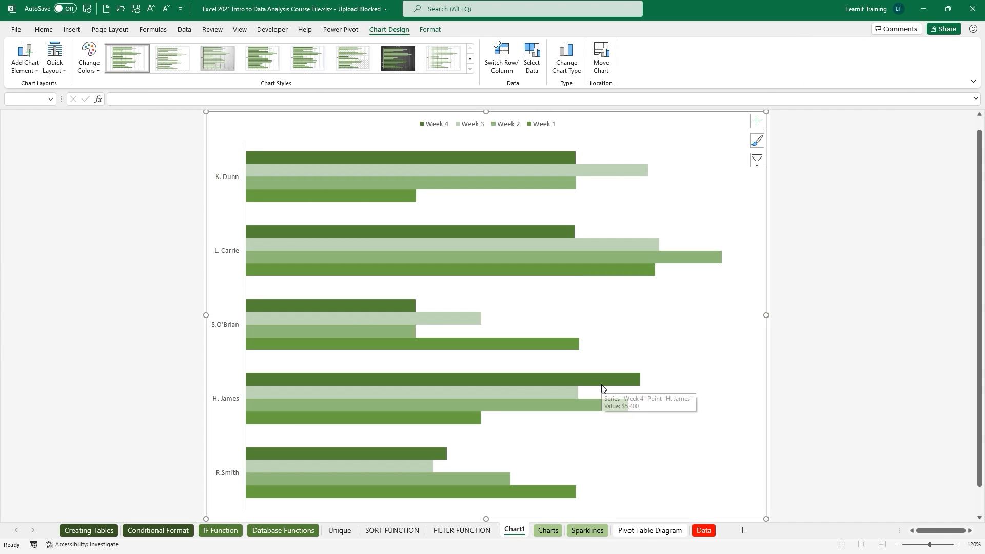
key(ctrl+p)
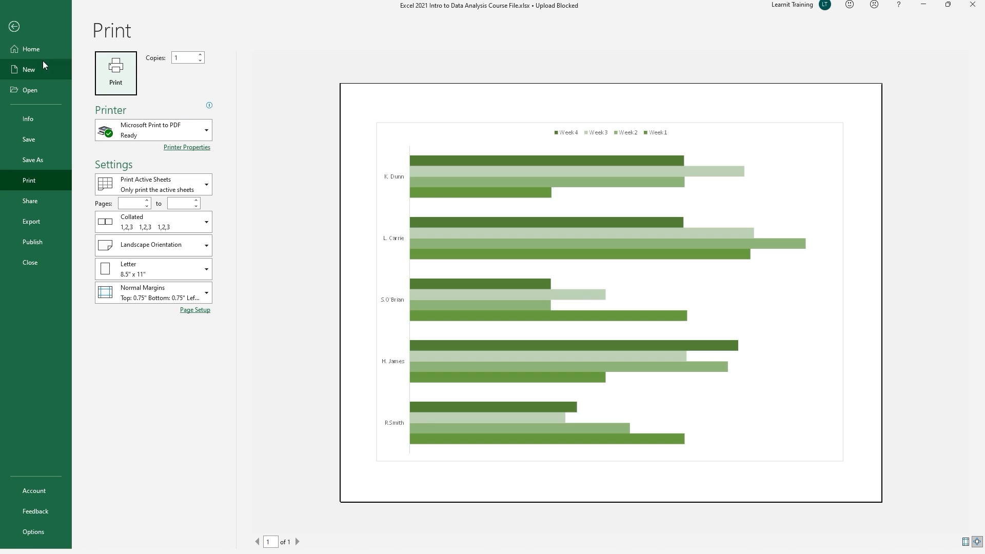
click(14, 26)
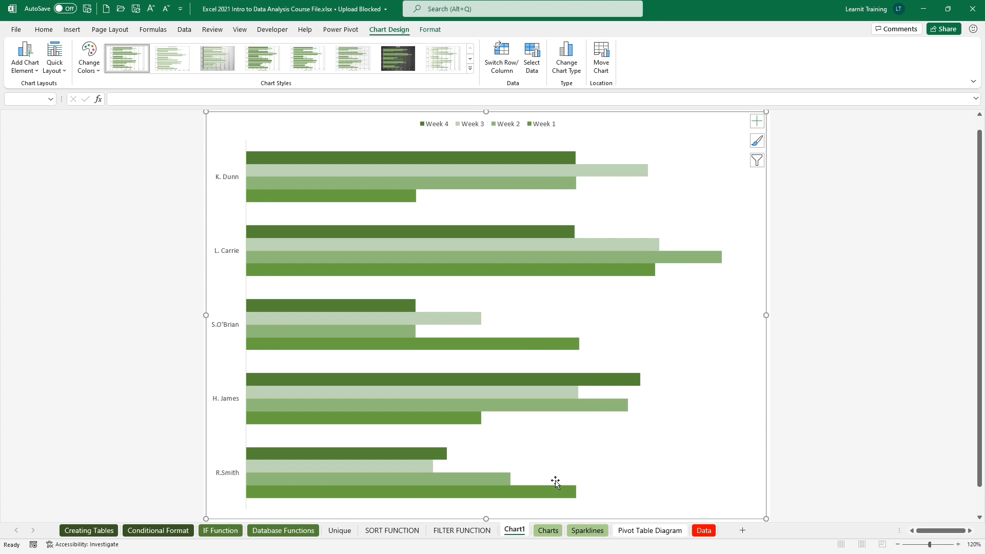
click(547, 530)
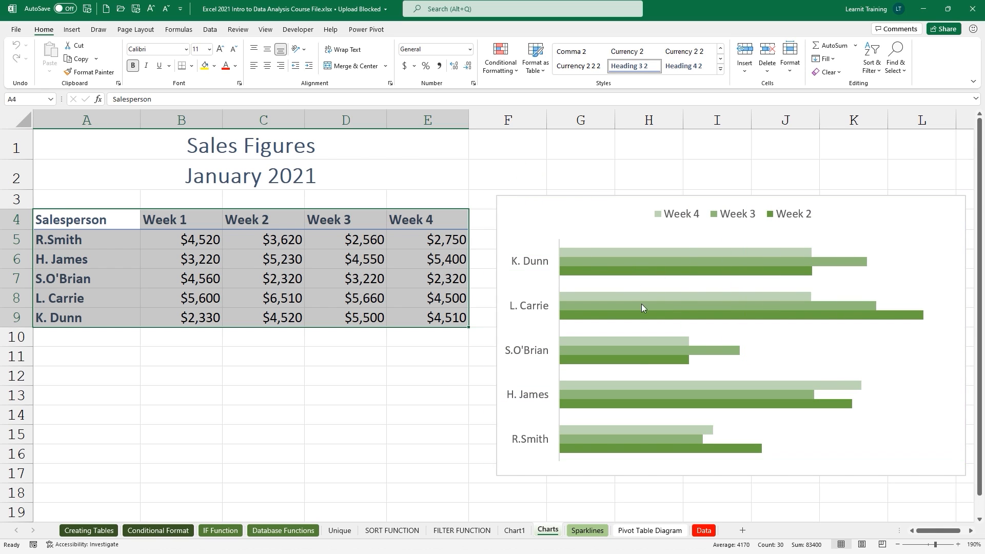
On the Sparklines sheet, zoom in and select the first salesperson's May–Oct figures, B2:G2.
click(586, 531)
scroll(343, 354, up, 3)
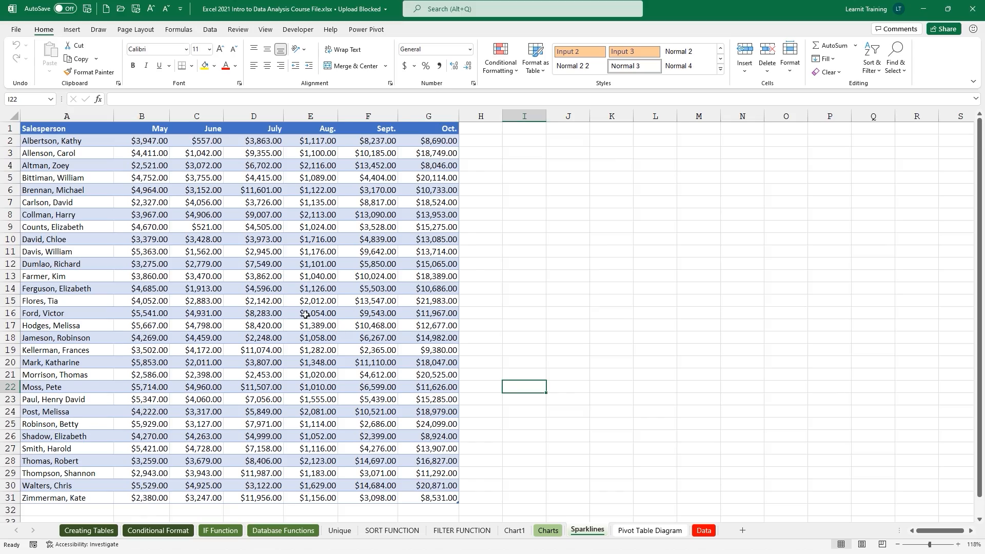
scroll(329, 328, up, 5)
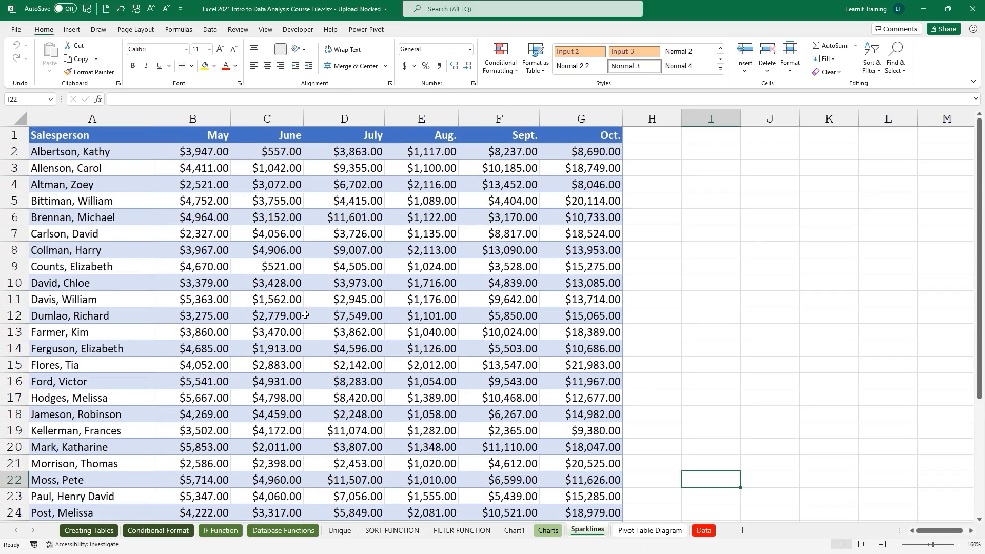
scroll(305, 315, up, 4)
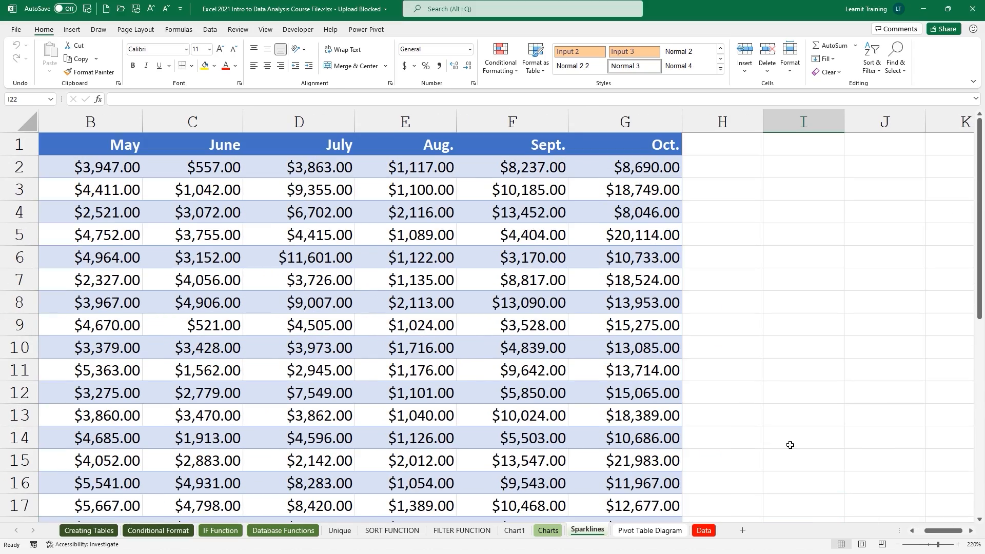
drag(935, 529, 920, 529)
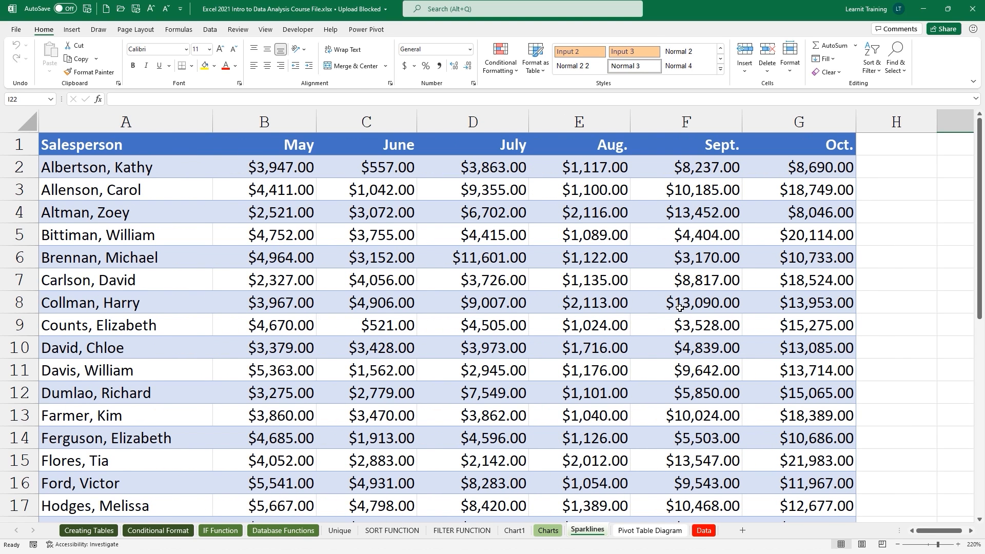
drag(261, 165, 777, 172)
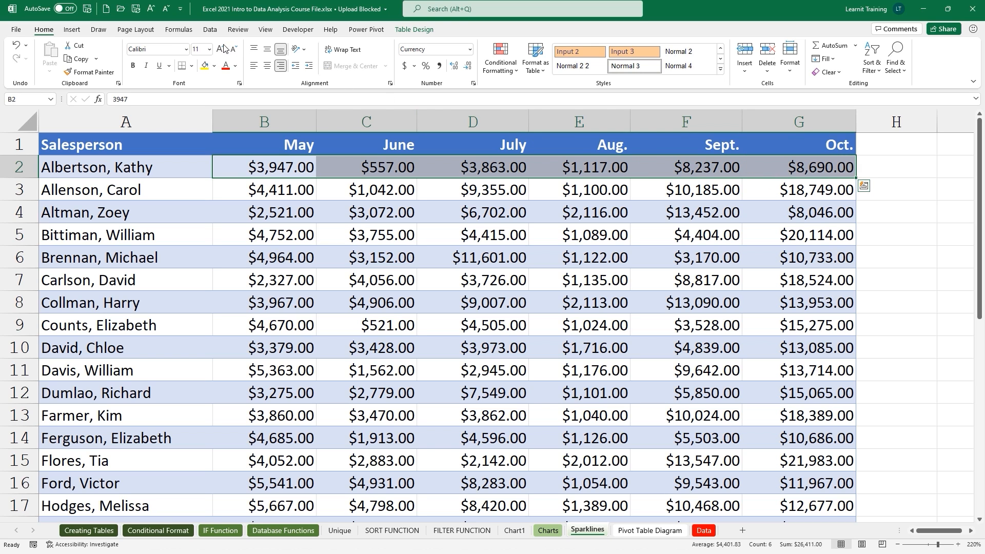
Insert a line sparkline of B2:G2 into cell H2.
click(72, 30)
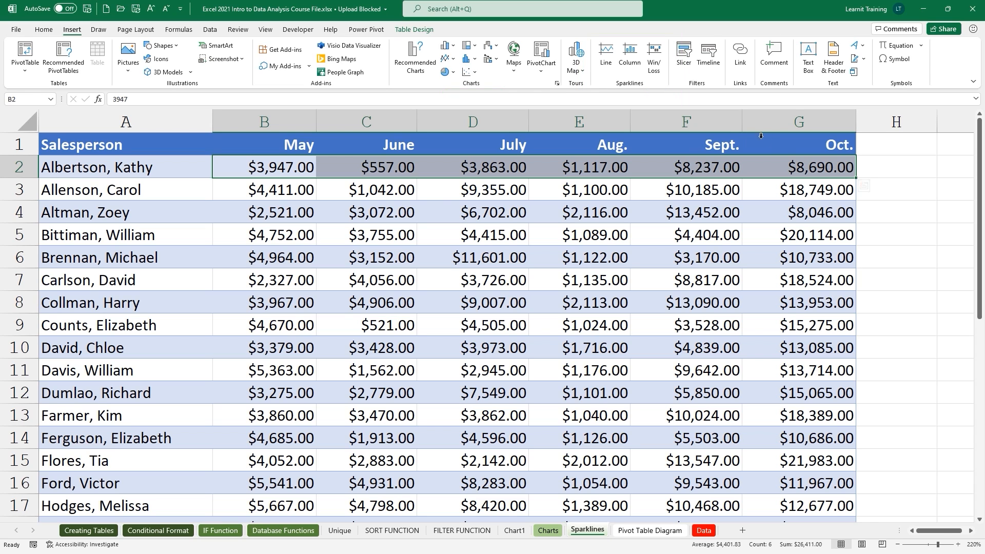
click(606, 56)
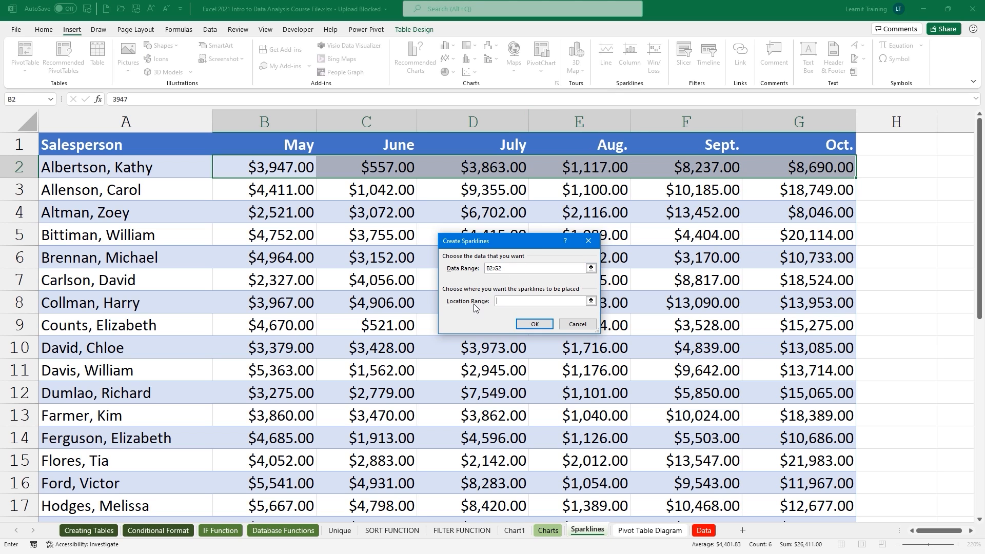
click(883, 168)
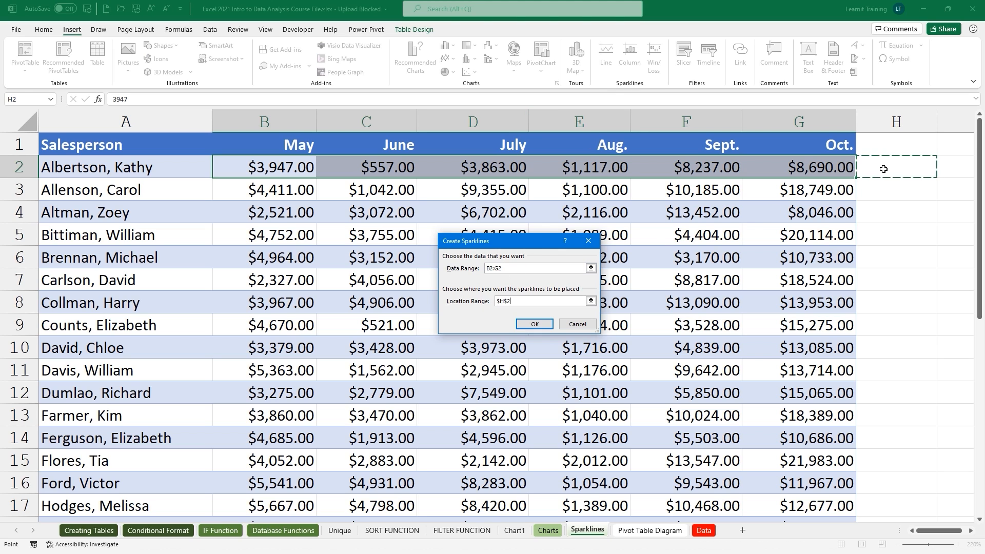
click(535, 325)
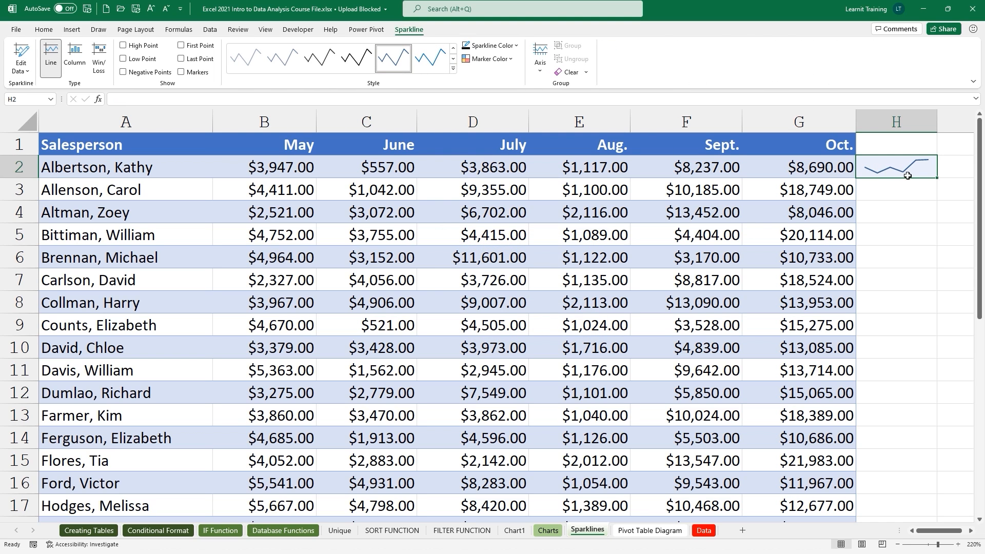
Set the sparkline's high-point marker to green and low-point marker to red.
click(509, 60)
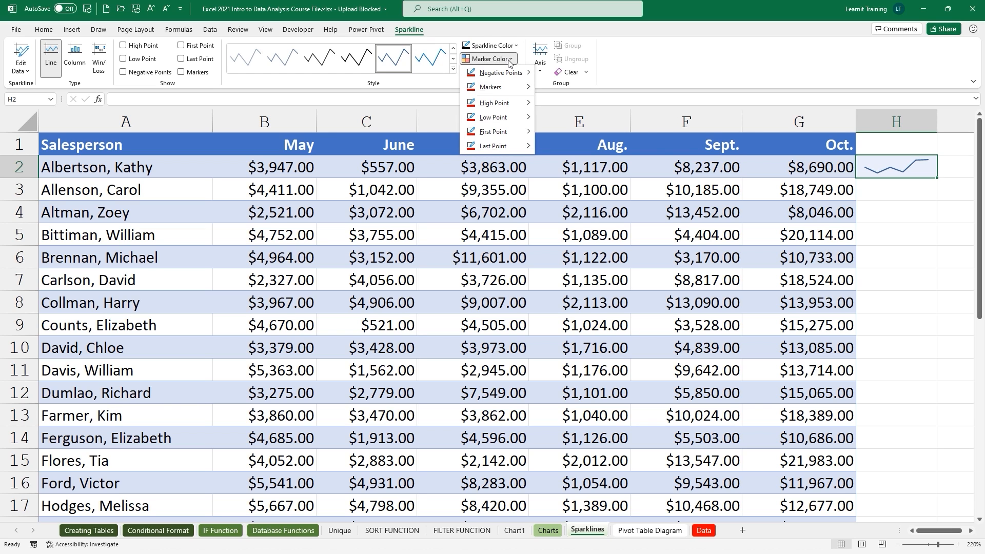
mouse_move(518, 109)
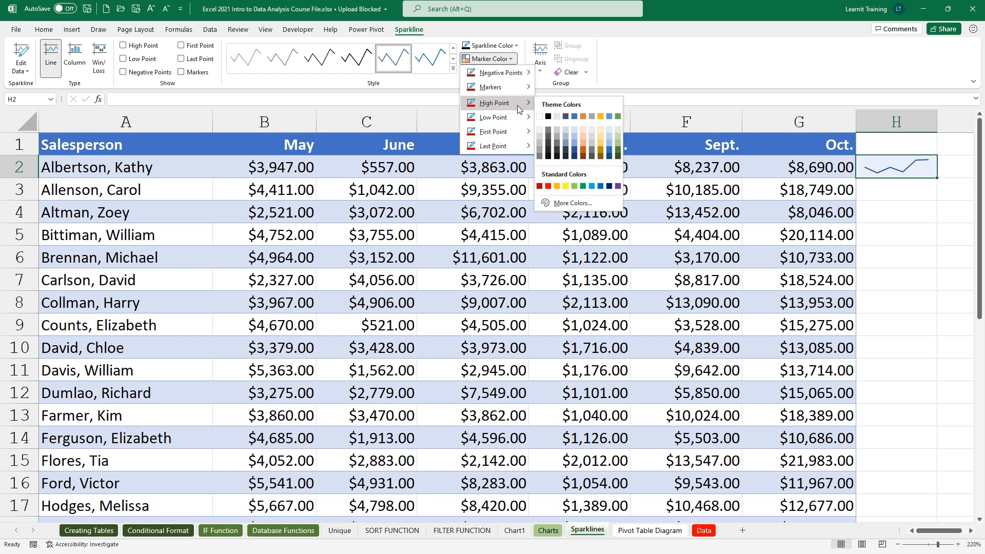
click(618, 116)
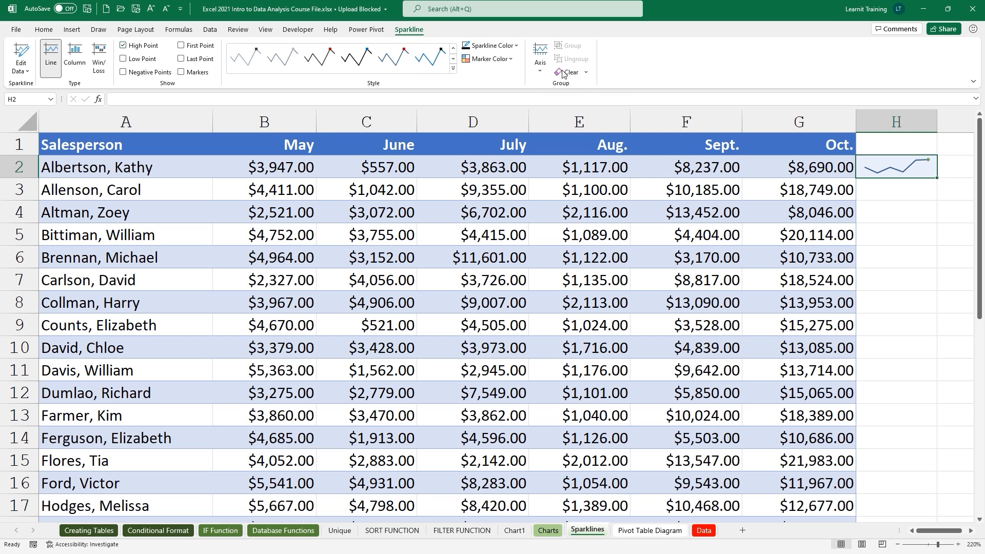
click(510, 59)
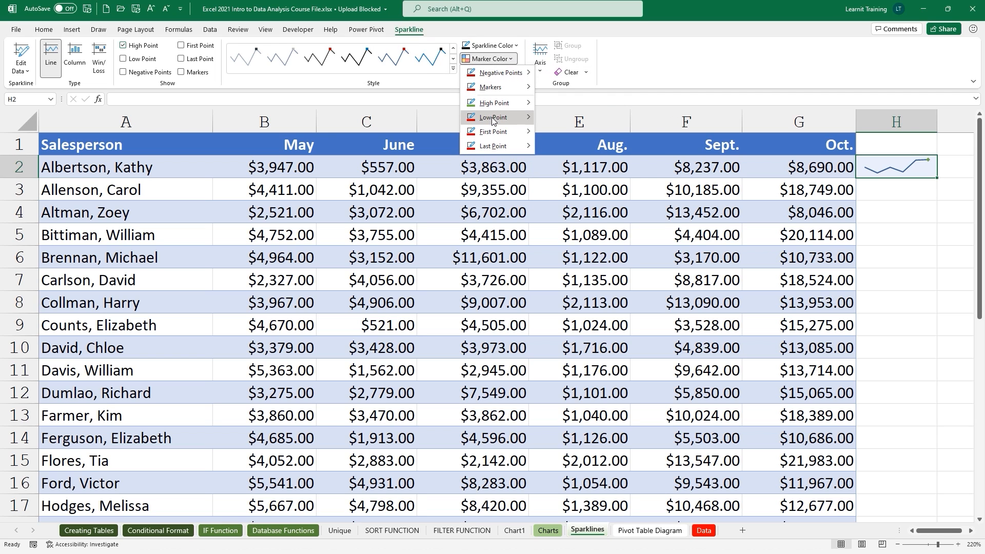
mouse_move(492, 117)
click(548, 200)
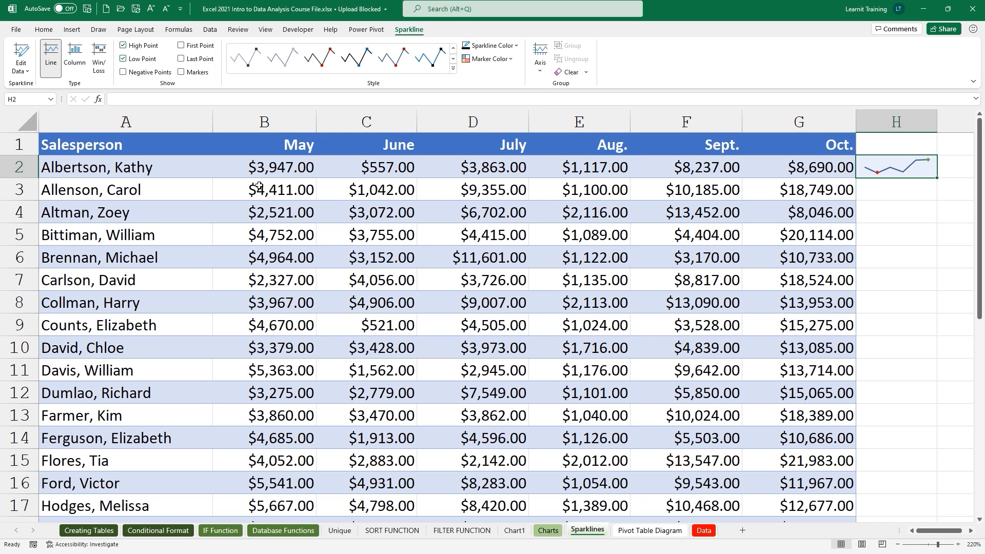
drag(257, 188, 841, 195)
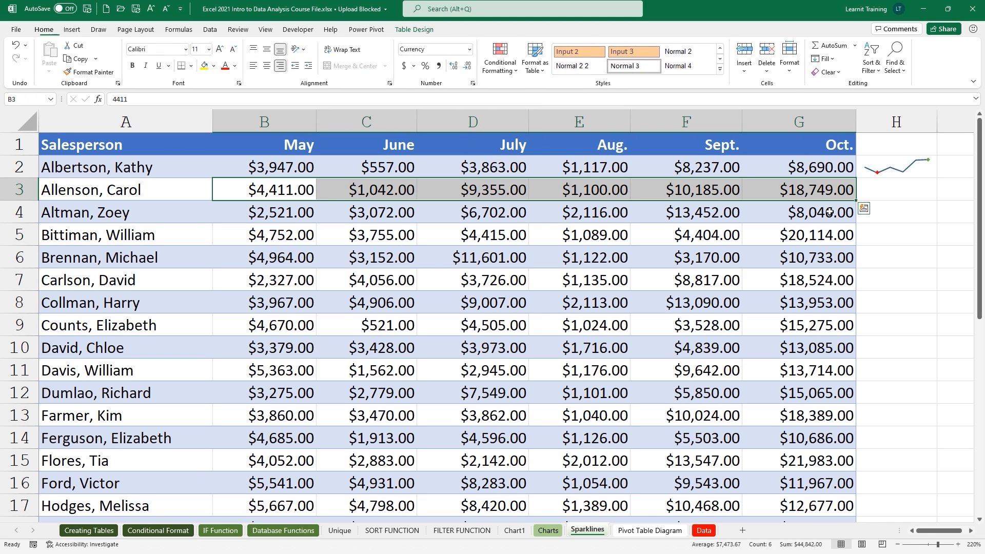
Add a column sparkline for B3:G3 in H3 through Quick Analysis.
click(865, 211)
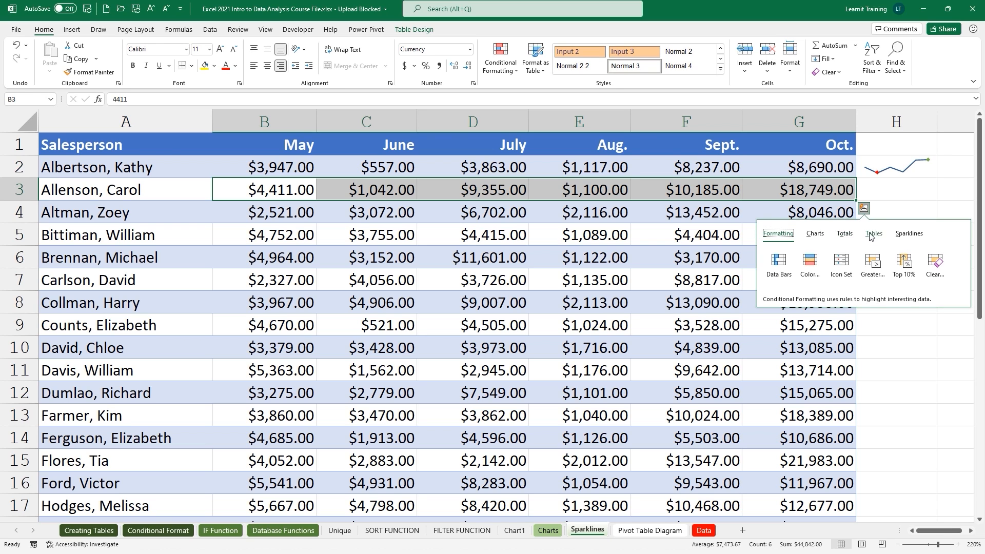
click(907, 234)
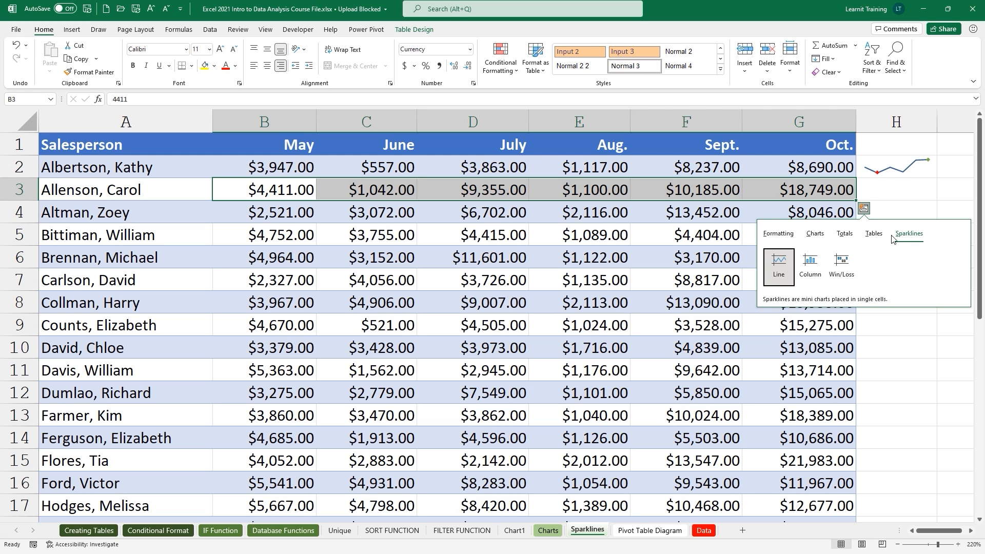
click(803, 275)
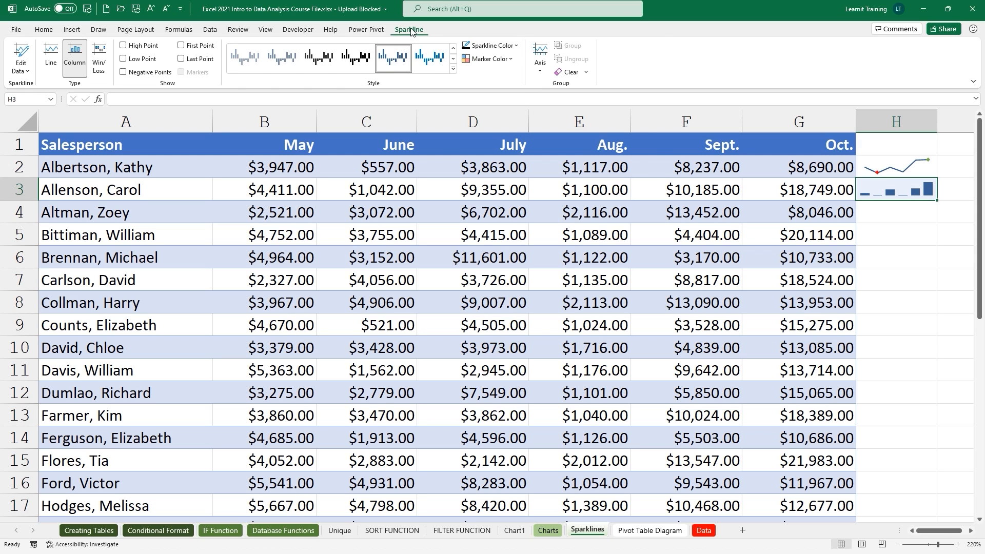
Colour the sparkline's highest column green and its lowest column red.
click(471, 63)
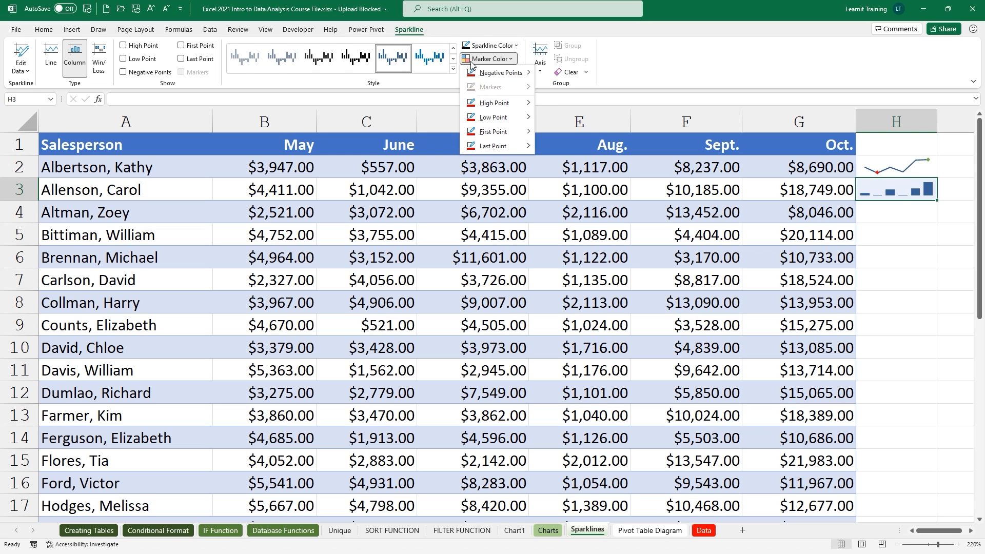
mouse_move(484, 106)
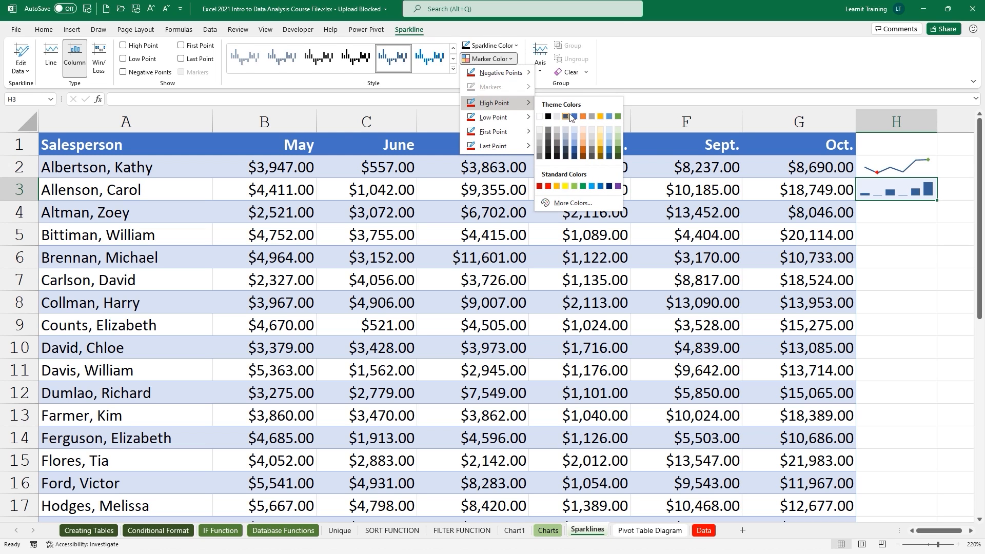
click(618, 116)
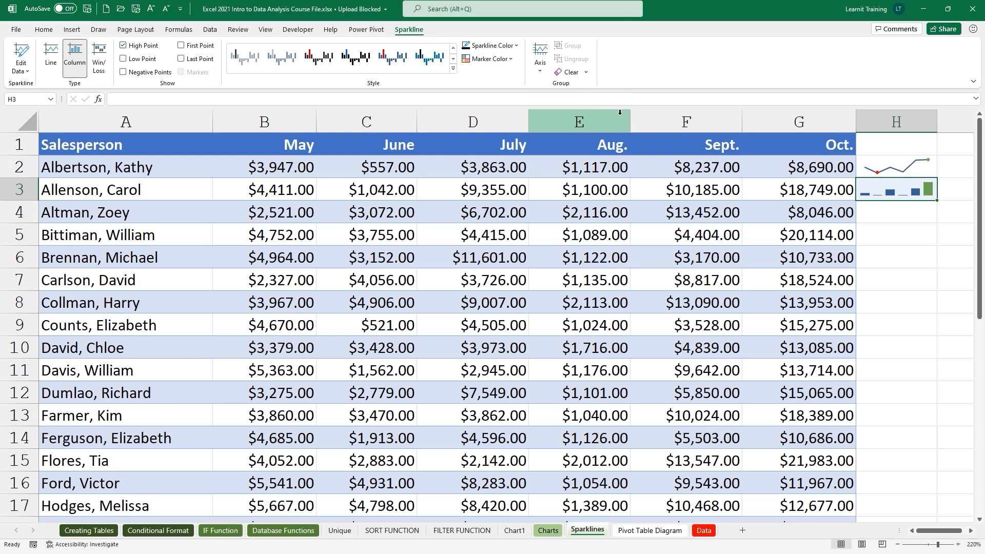
click(489, 58)
mouse_move(495, 132)
mouse_move(507, 116)
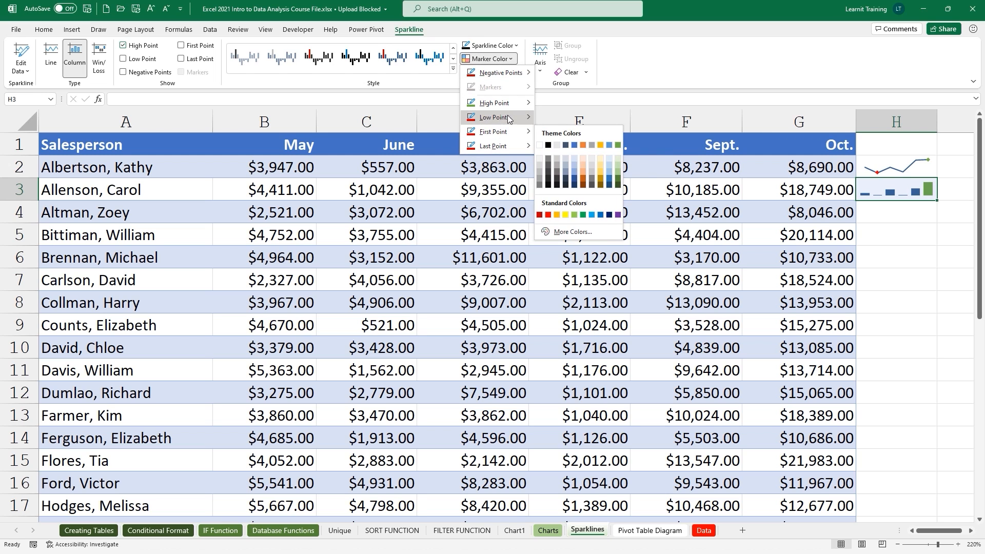
click(548, 200)
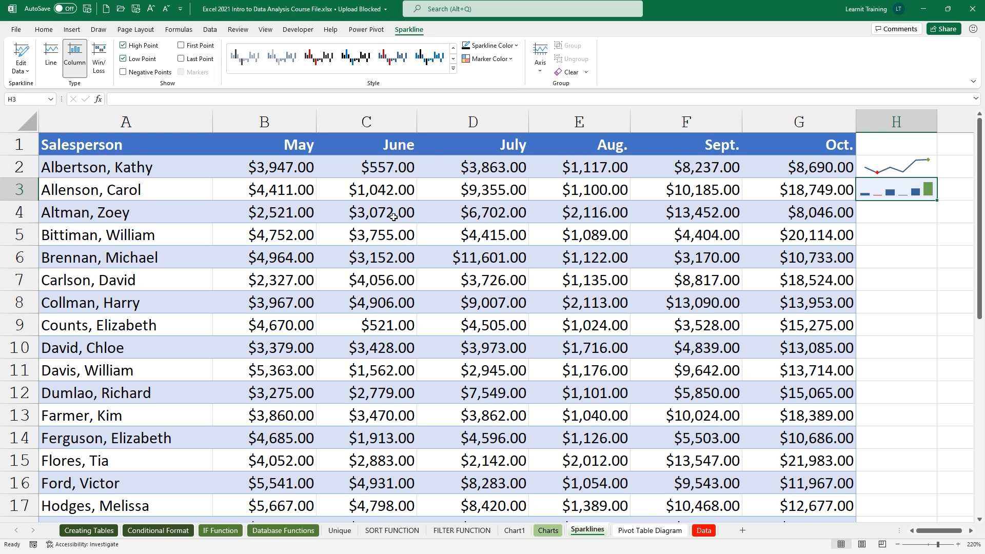
drag(287, 218, 783, 212)
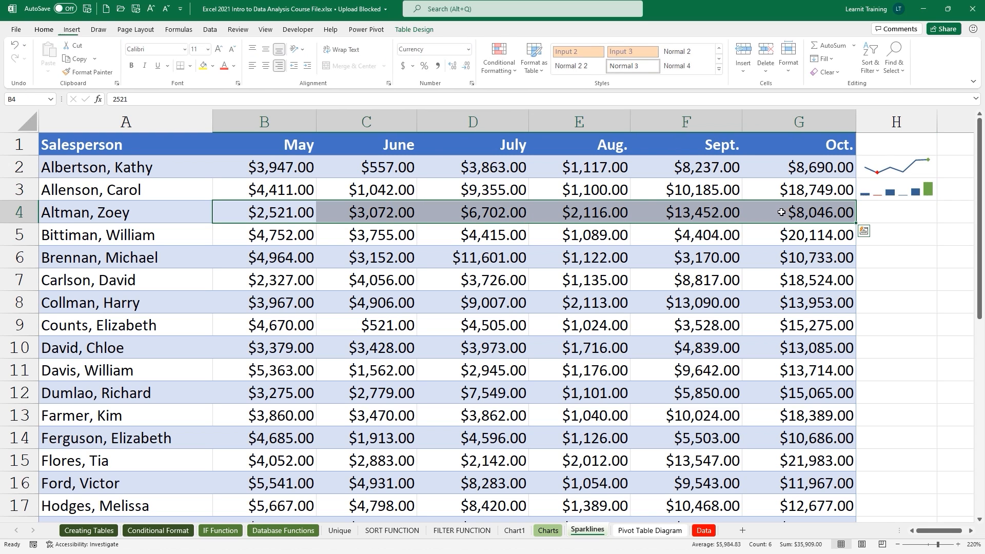
Insert a win/loss sparkline for row 4 in H4, then clear July's value in D4.
click(71, 29)
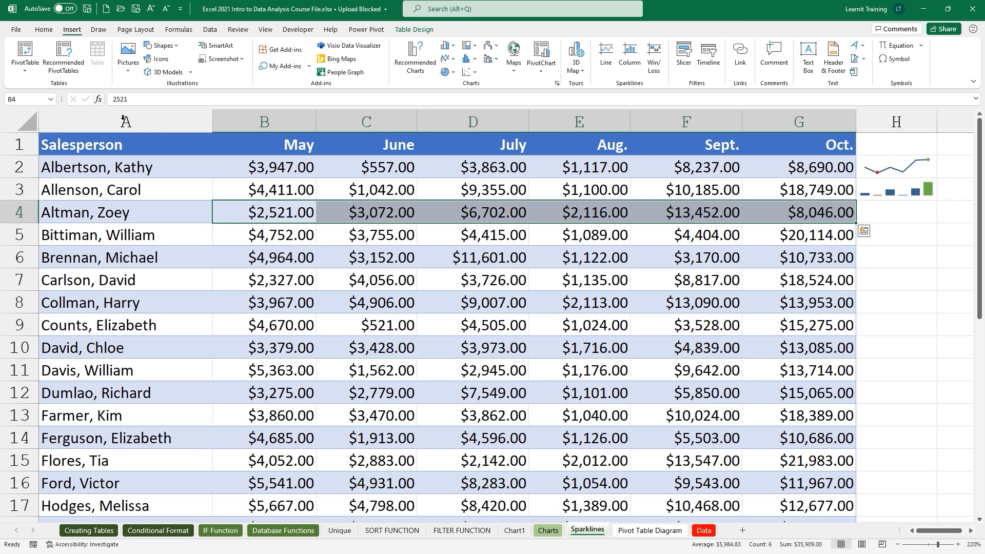
click(661, 72)
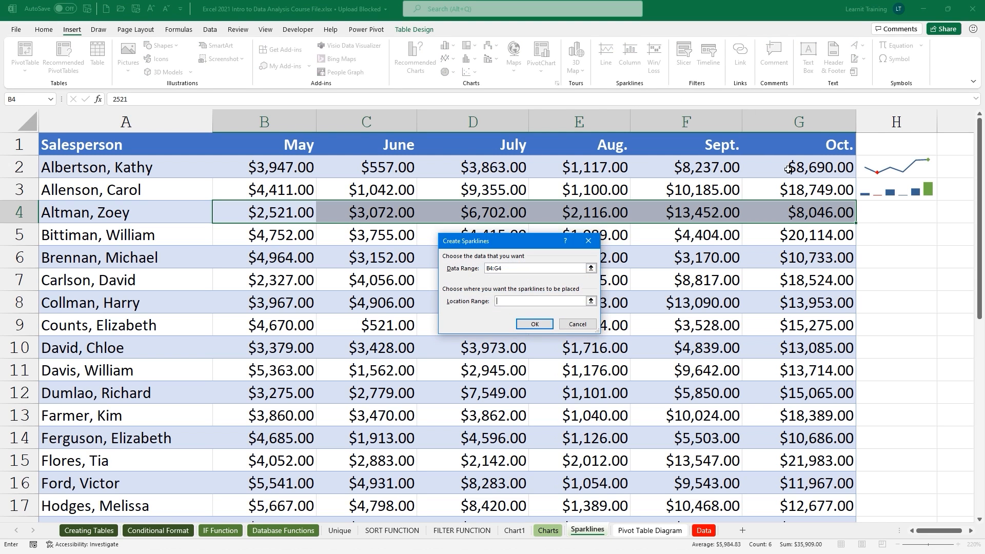
click(861, 205)
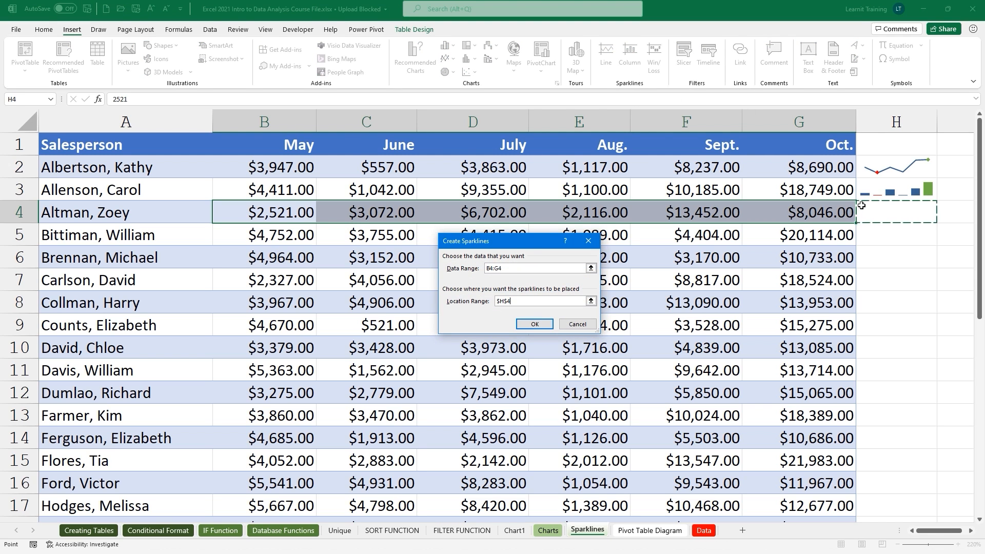
click(533, 323)
click(484, 219)
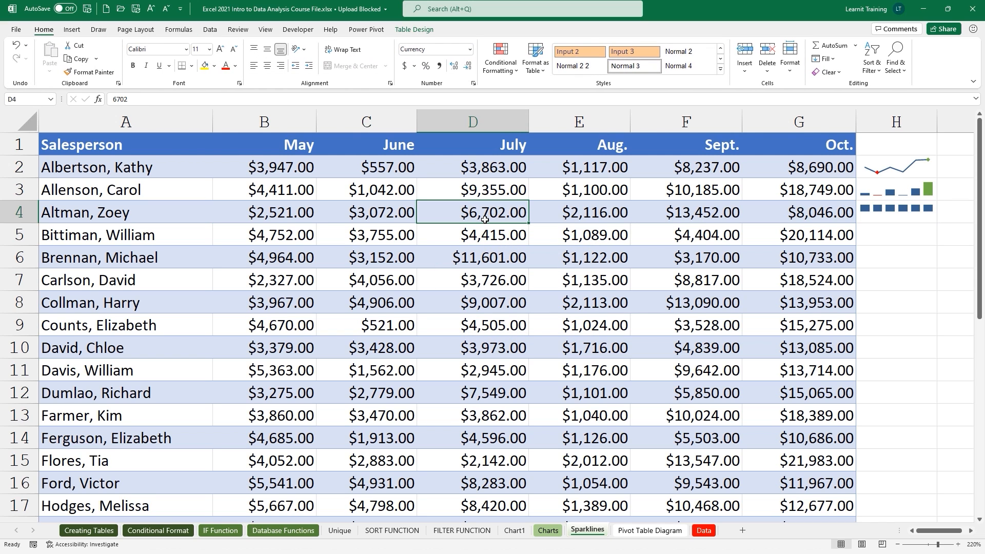
key(Delete)
Enter -$100 for July in D4 and -1000 for June in C4.
text(-$100)
key(Return)
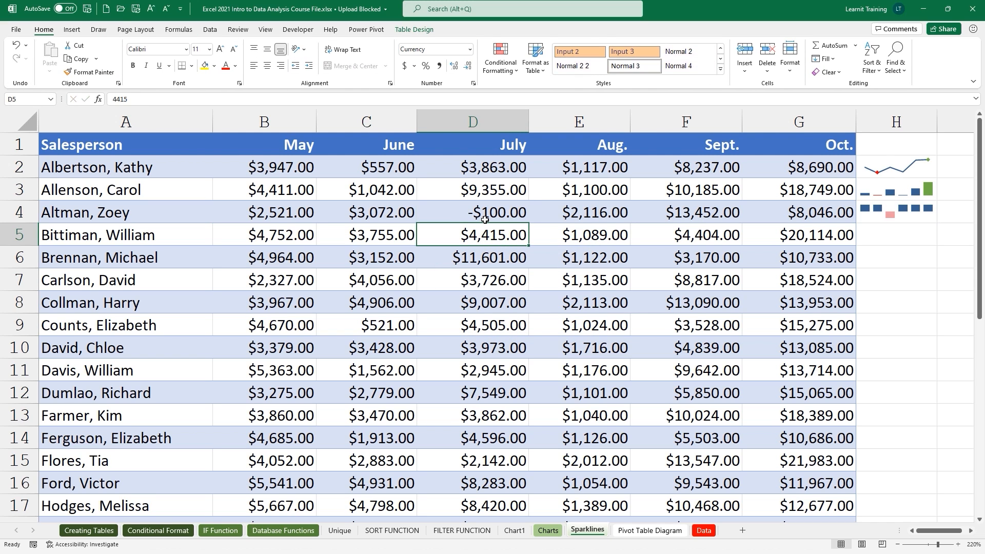
click(355, 221)
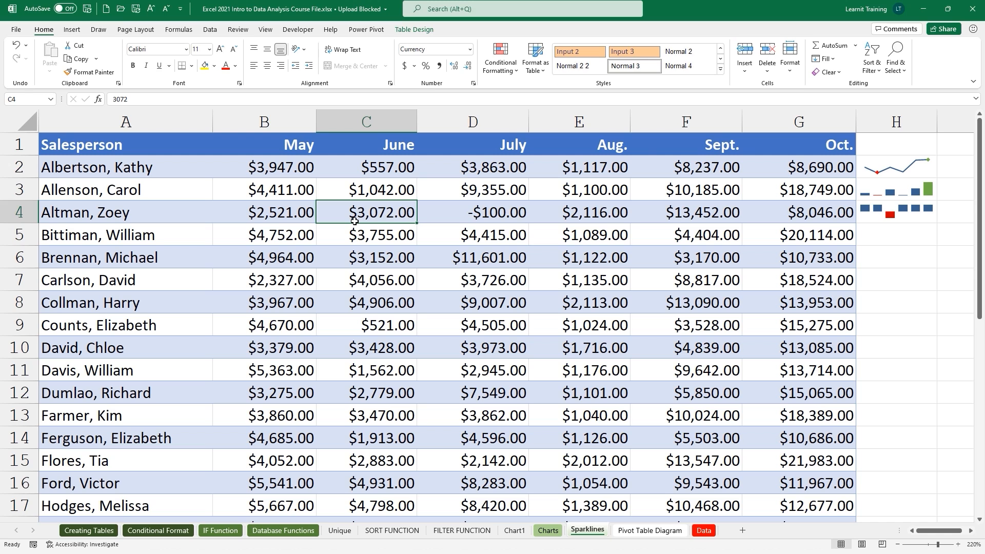
text(-1000)
key(Return)
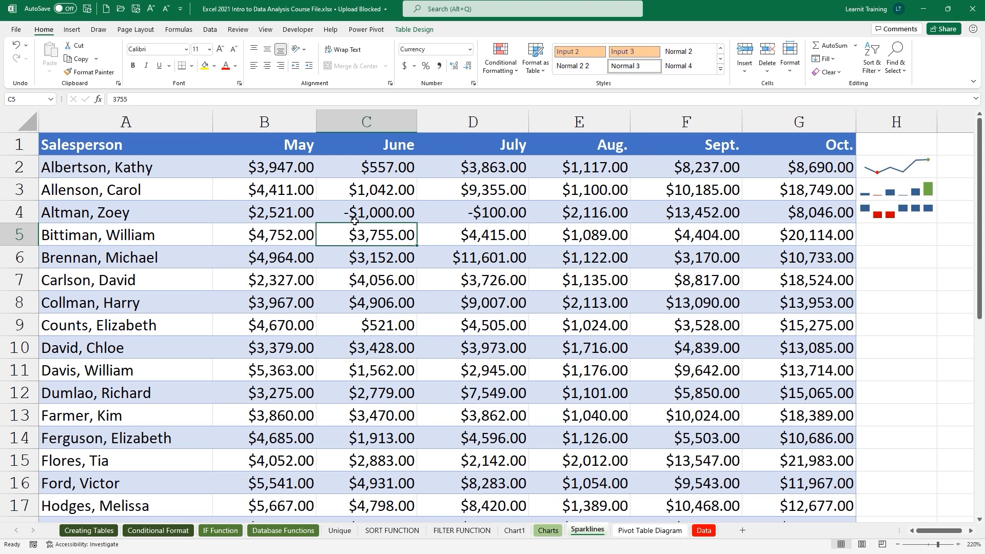
Colour the H4 sparkline's negative points orange, low point red and high point green.
click(866, 207)
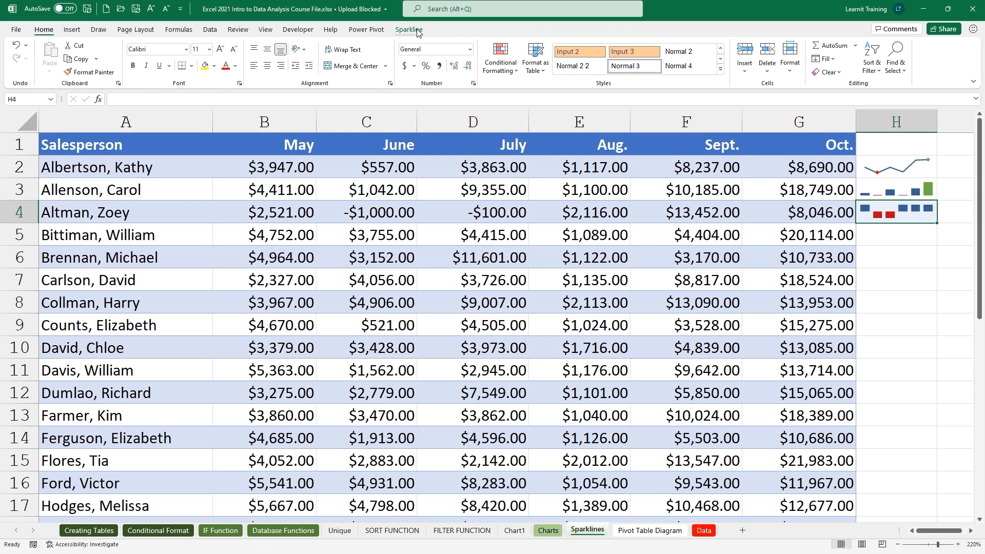
click(409, 29)
click(476, 61)
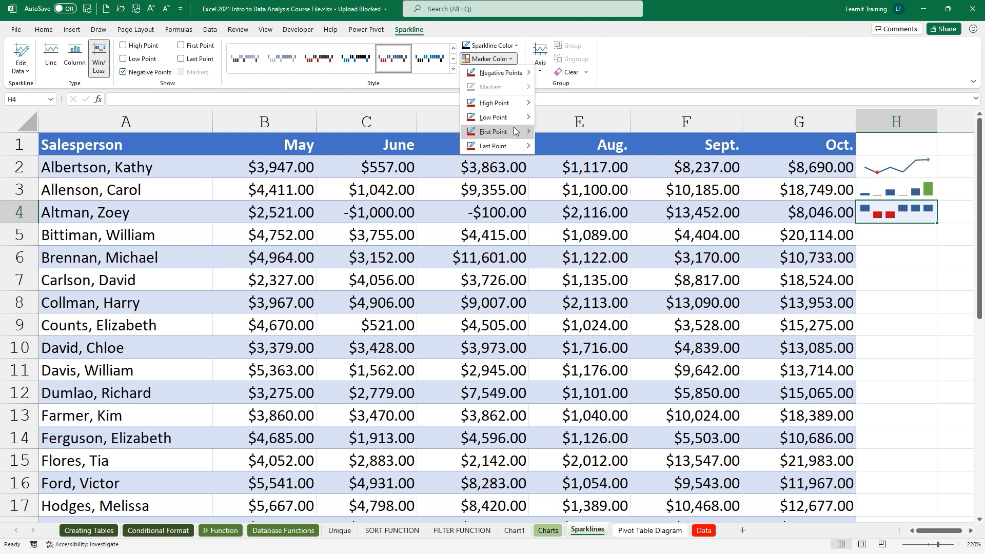
mouse_move(528, 71)
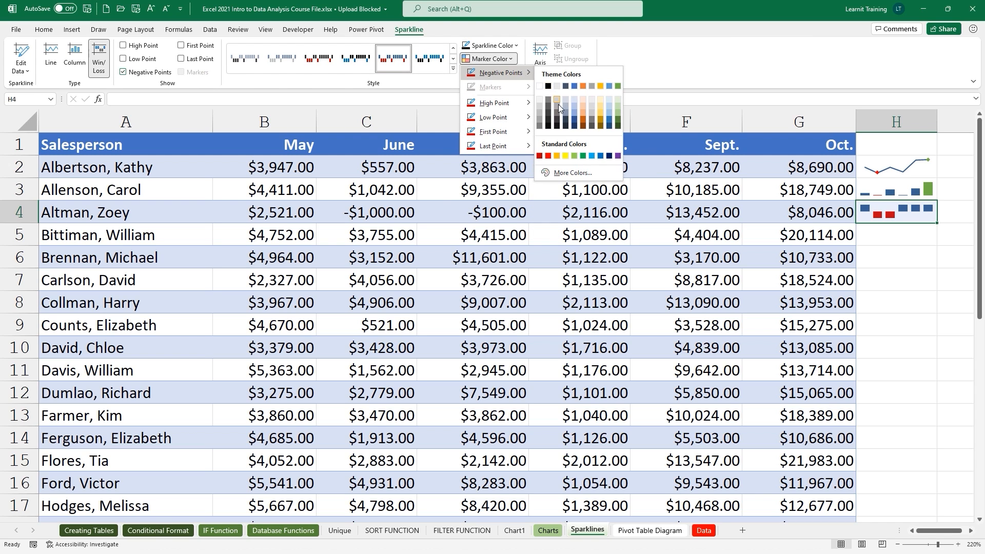
click(584, 119)
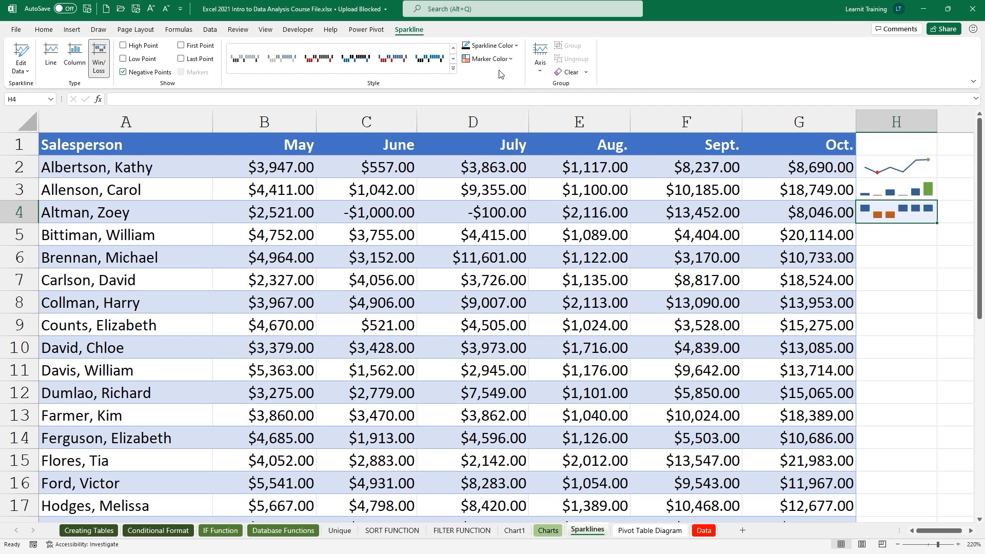
click(490, 59)
mouse_move(515, 119)
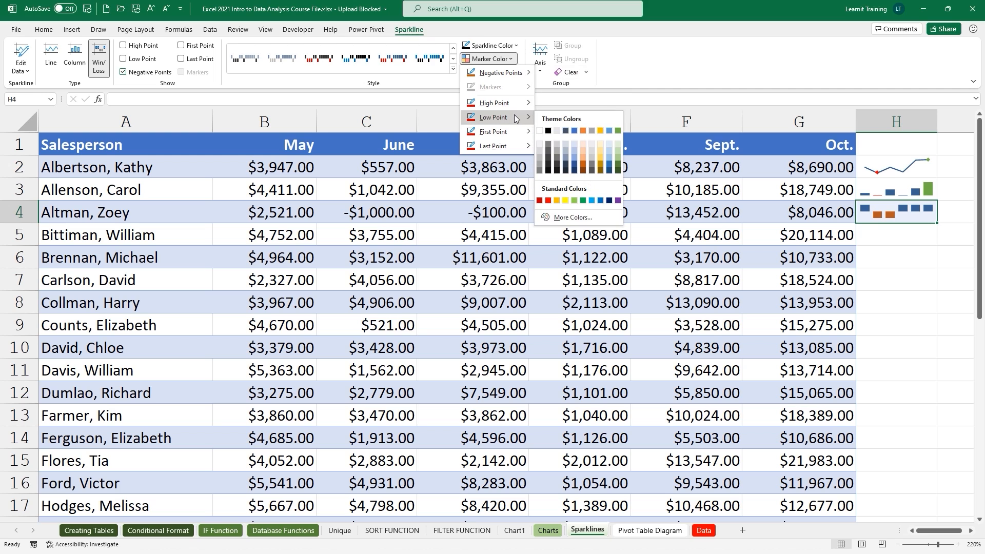
click(547, 199)
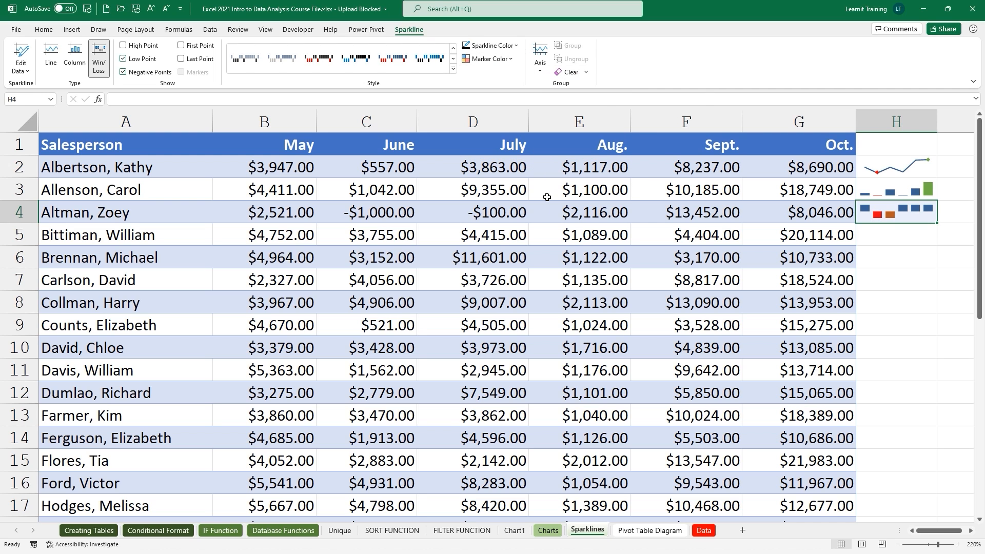
click(490, 59)
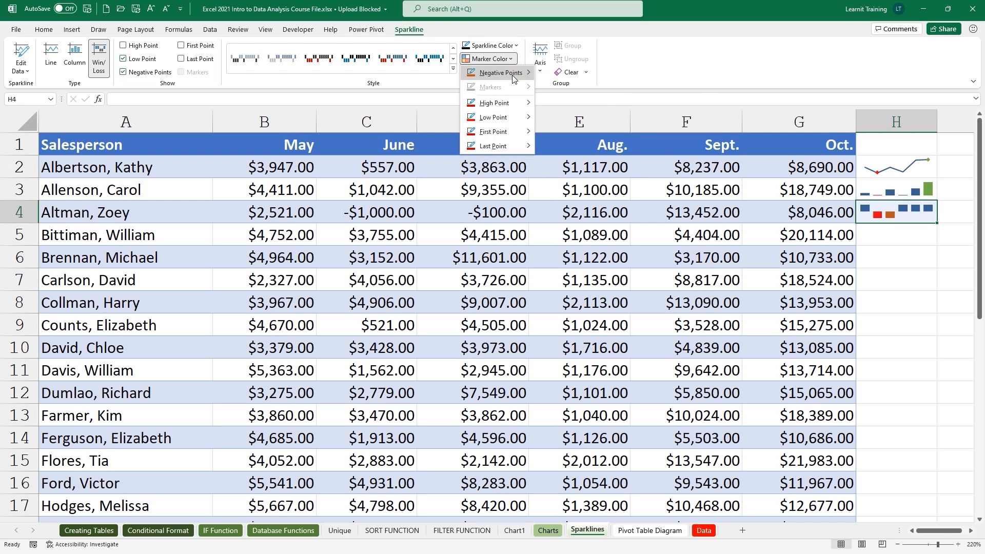
mouse_move(526, 106)
click(619, 117)
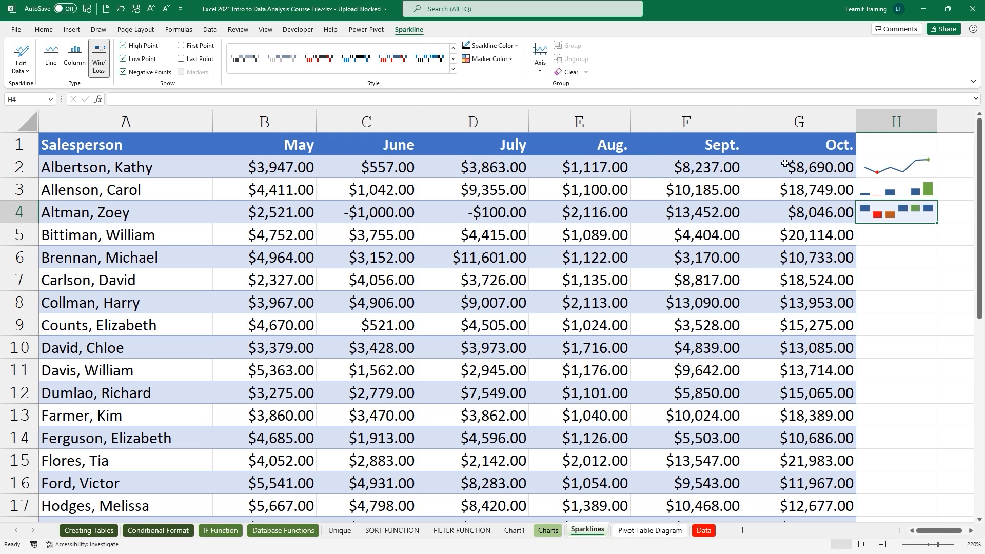
Copy the sparklines down: win/loss to H6, column to H5, line through H7.
click(900, 175)
click(907, 194)
click(911, 208)
drag(937, 226, 936, 268)
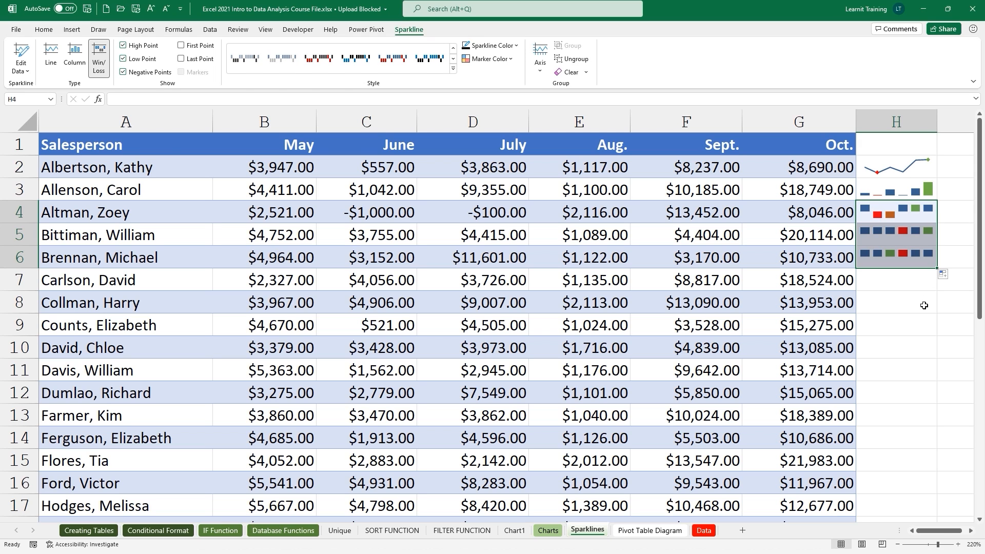
click(931, 198)
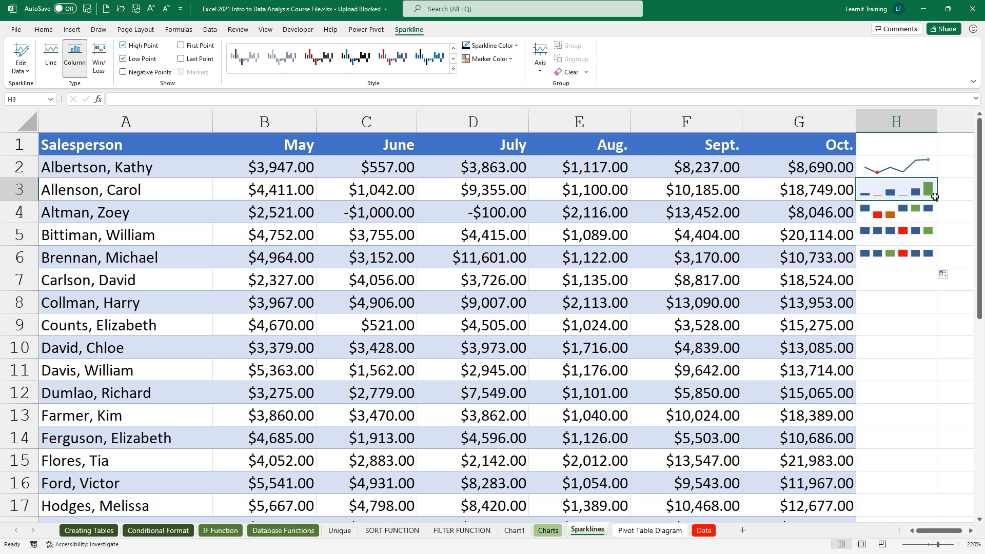
drag(937, 201, 928, 245)
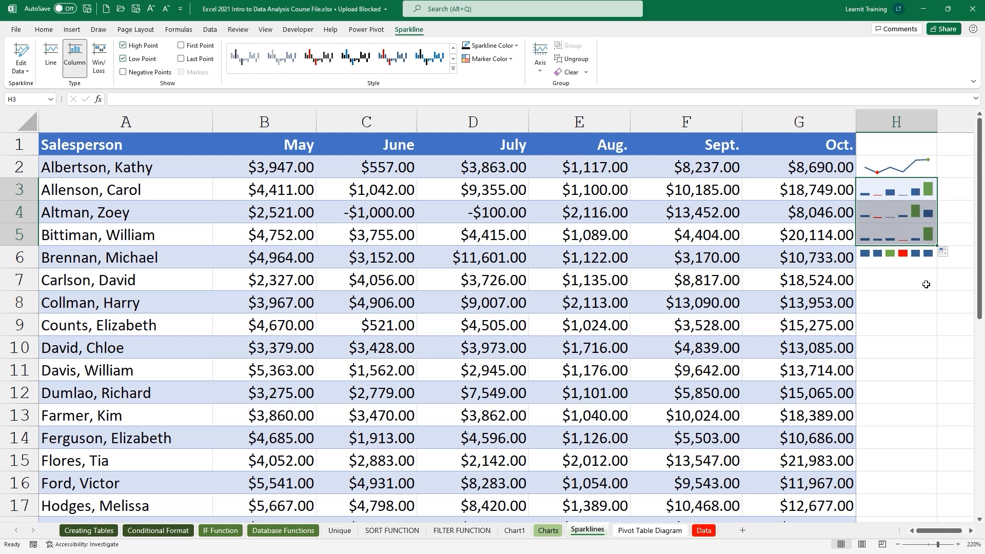
click(926, 170)
drag(938, 178, 933, 285)
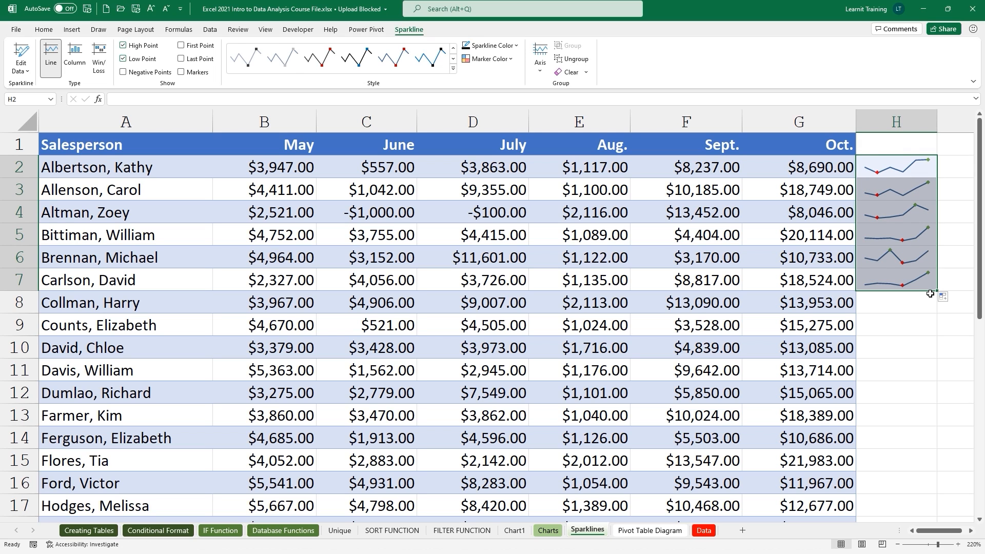
Undo the stray 'image' entry in H2 and the table expansion, then return to Charts.
click(878, 171)
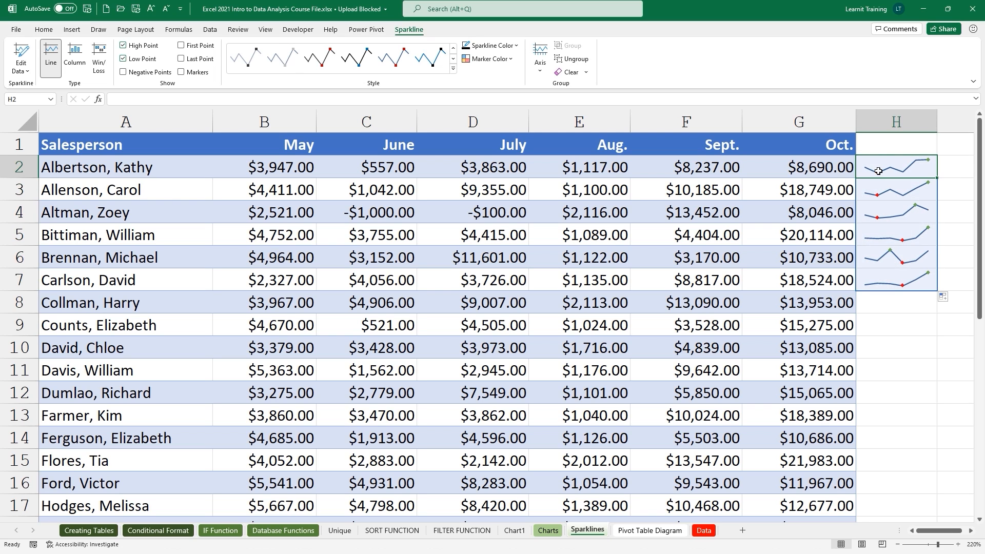
text(image)
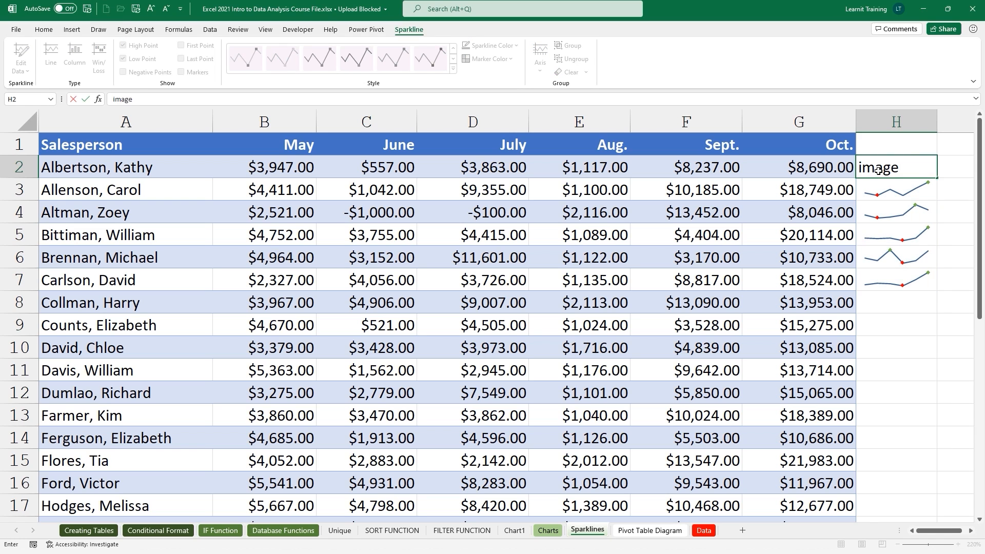
key(Return)
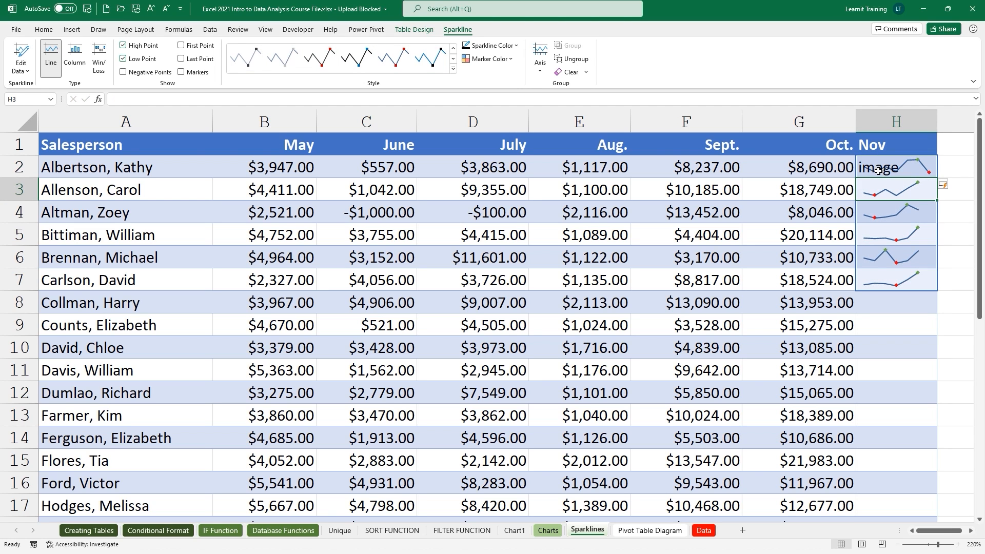
key(ctrl+z)
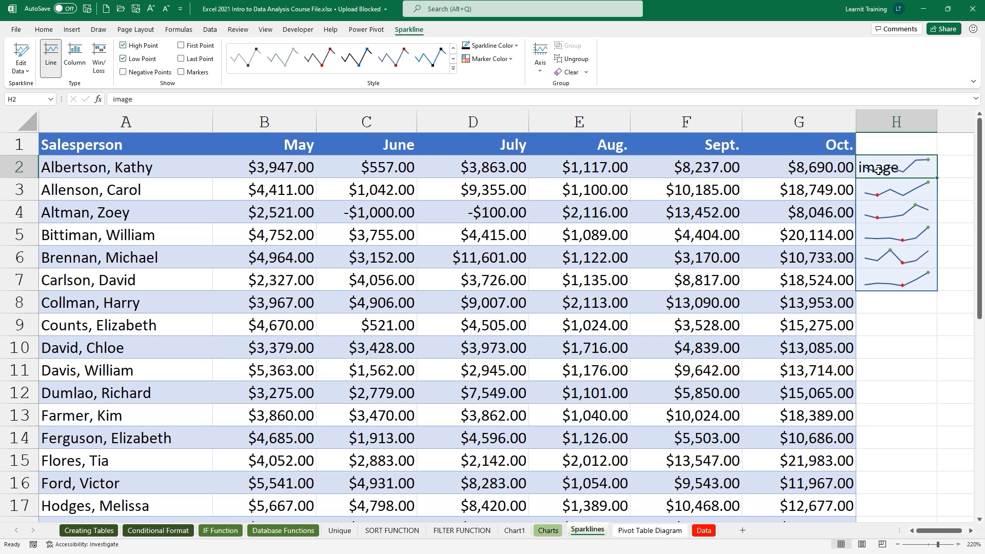
key(ctrl+z)
click(548, 530)
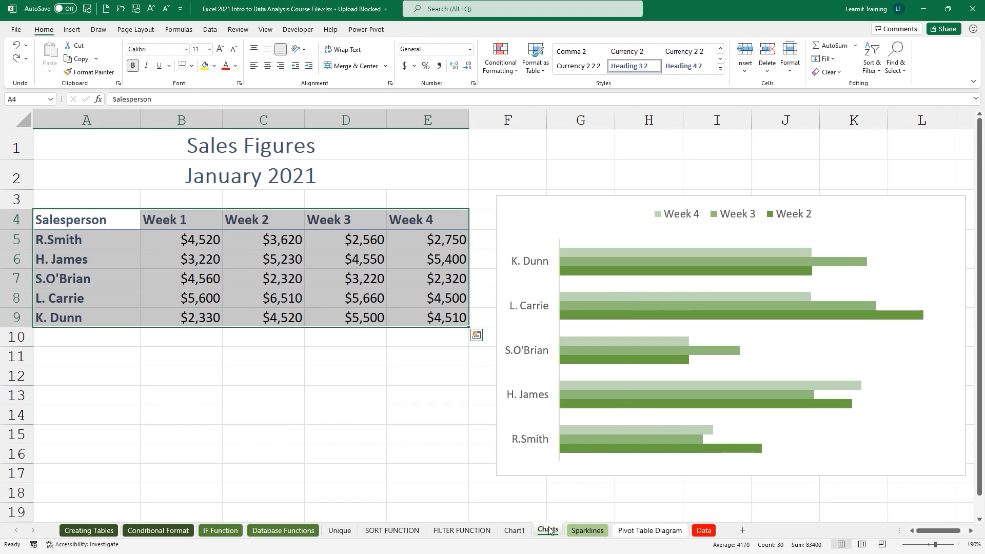
Dismiss the bar chart's shortcut menu and move through the sheet tabs to the Data sheet.
right_click(581, 231)
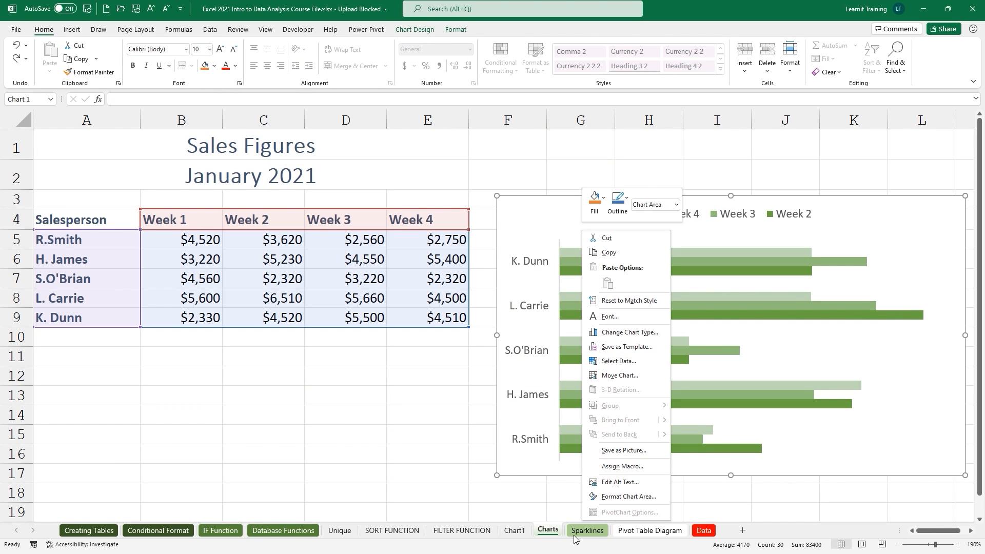
click(576, 532)
click(576, 532)
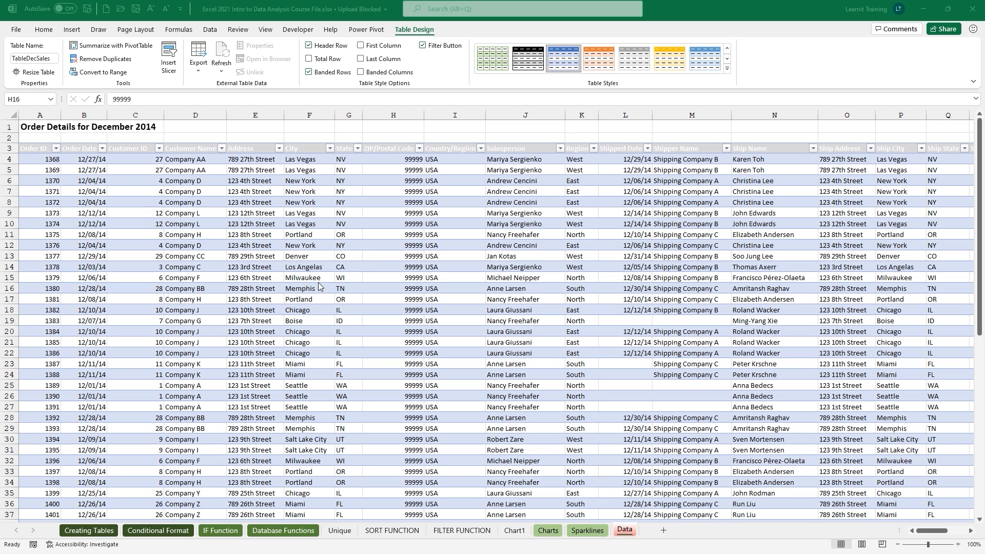
Select the table's header row from A3 across, then select cell Q14.
click(34, 149)
key(ctrl+shift+Right)
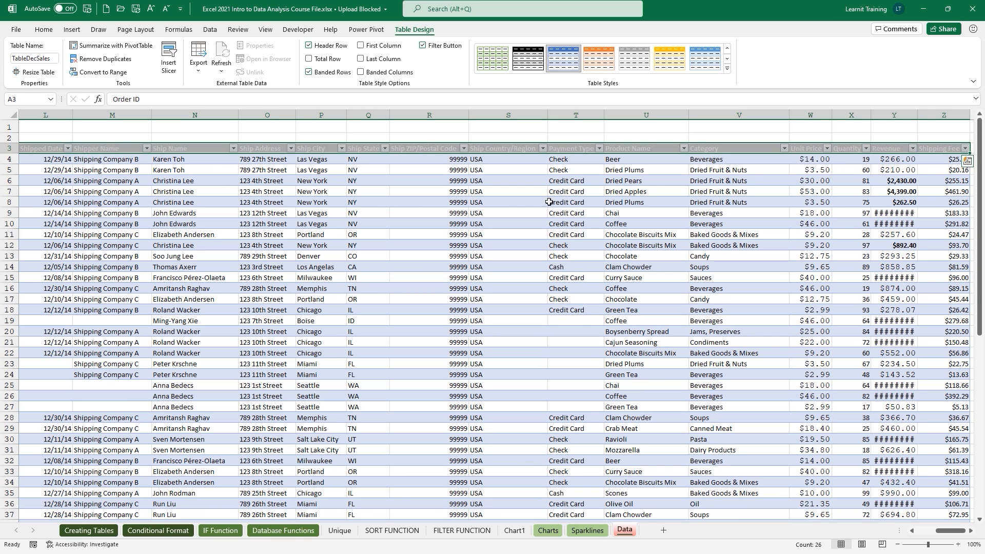
drag(979, 180, 966, 201)
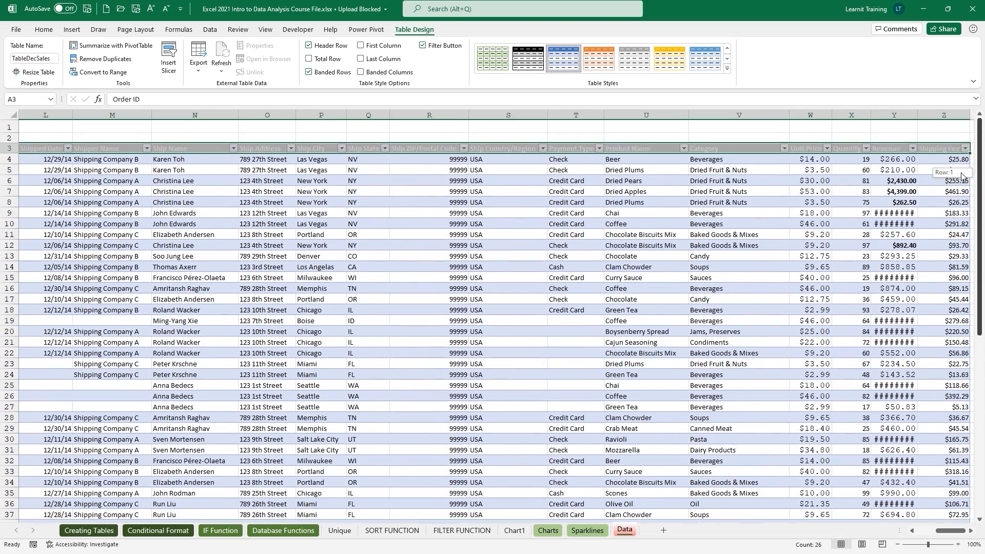
click(362, 267)
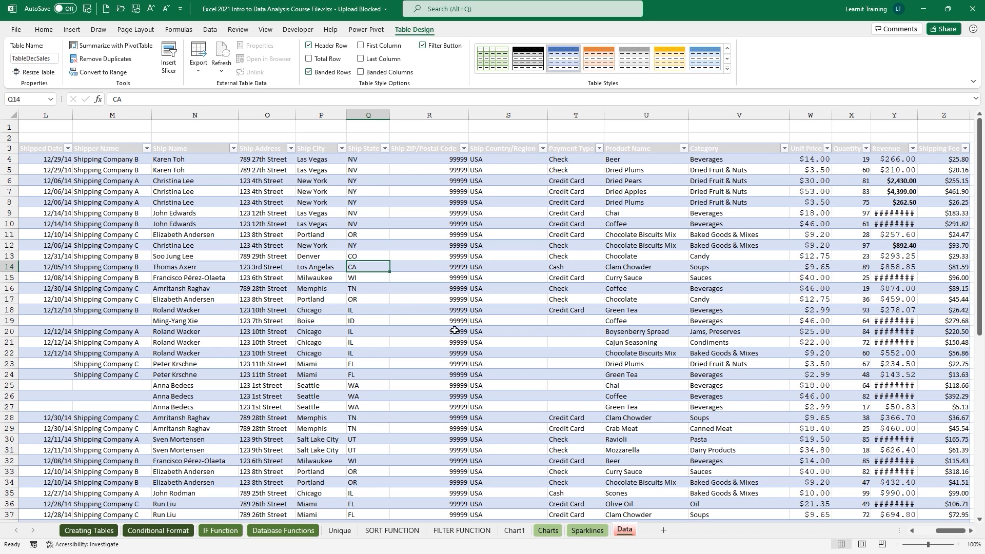
drag(940, 532, 923, 532)
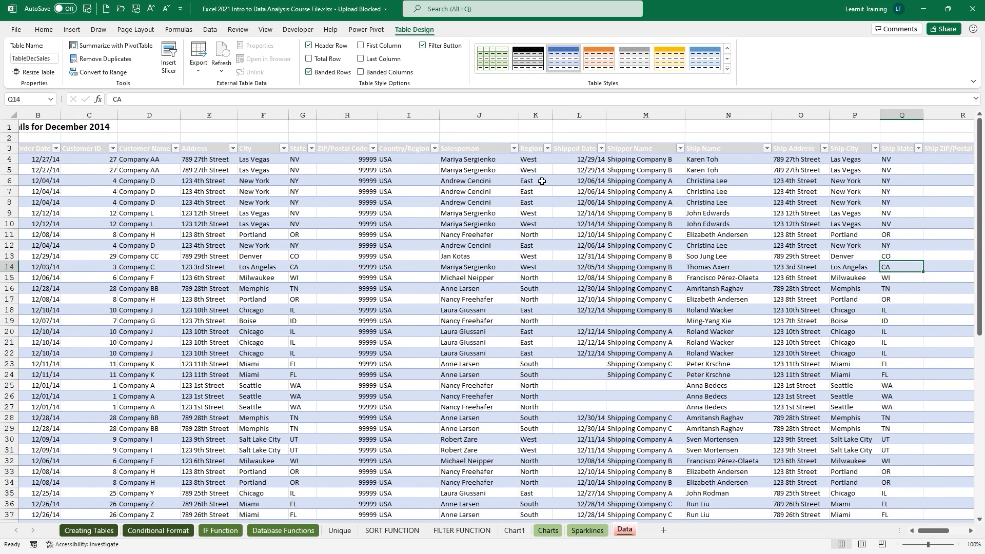
Filter the Salesperson column to show only one salesperson's 8 orders.
click(514, 149)
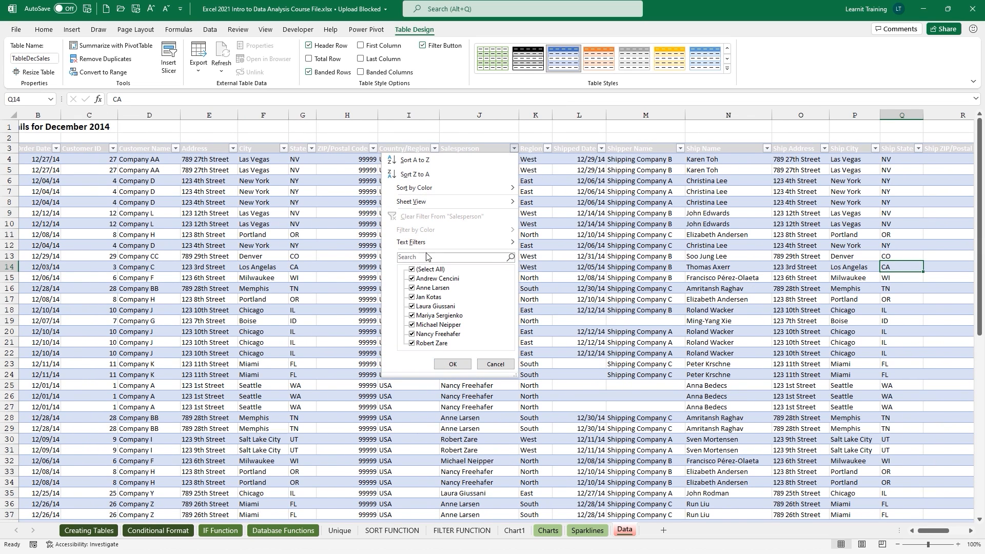
click(412, 269)
click(411, 278)
click(452, 365)
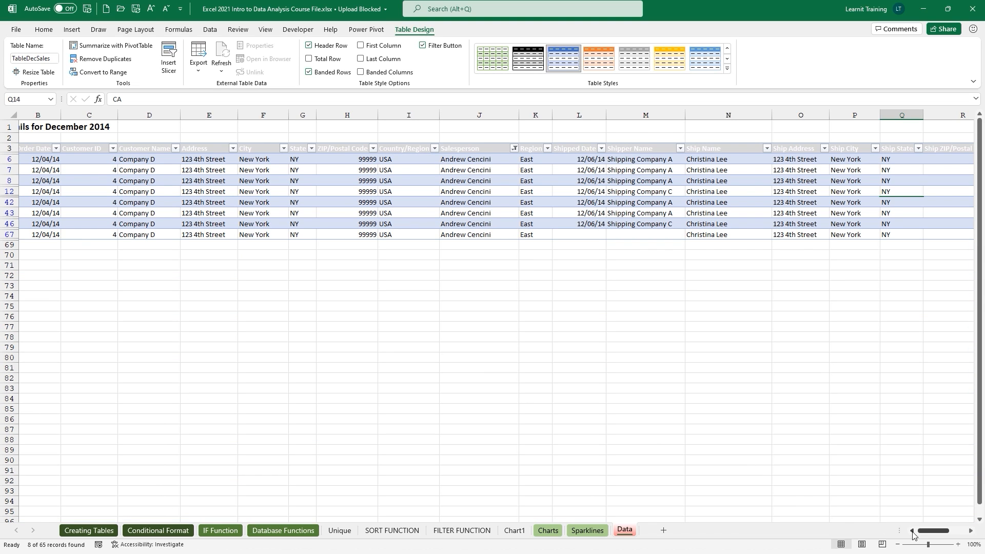
Select that salesperson's Revenue cells to read the $12,368.90 total in the status bar.
drag(930, 531, 949, 531)
drag(900, 164, 905, 235)
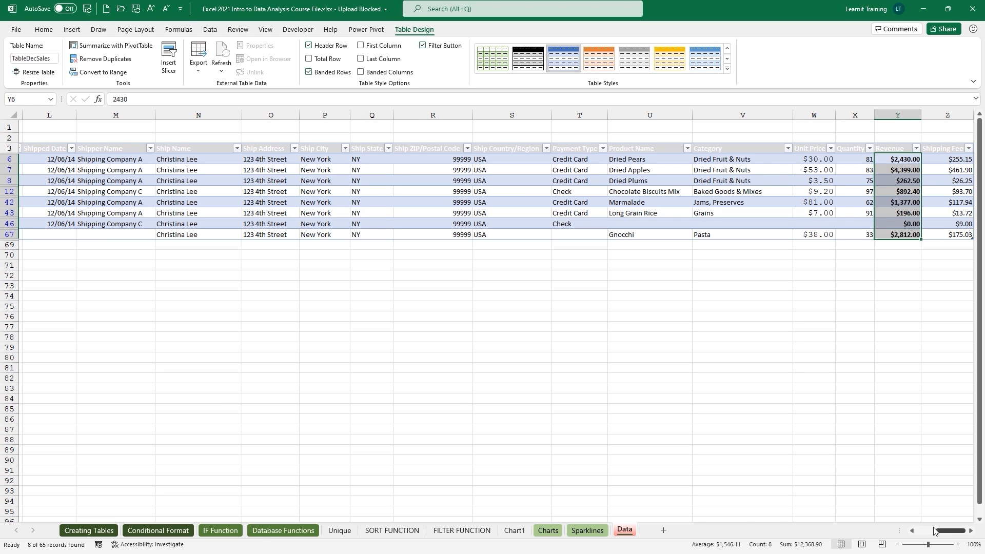
drag(949, 531, 917, 531)
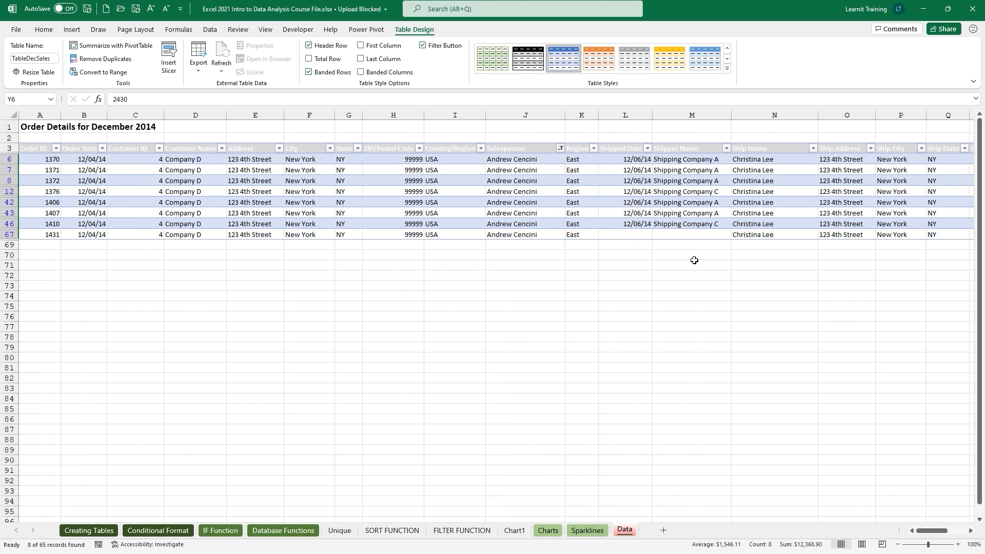
click(560, 148)
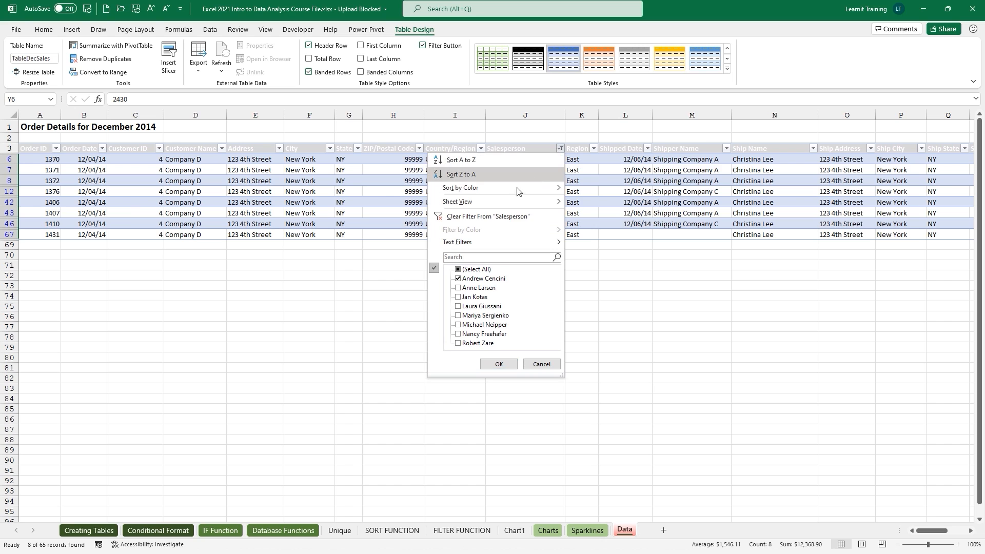
Clear the Salesperson filter to show all orders, then choose Summarize with PivotTable.
click(482, 216)
click(481, 216)
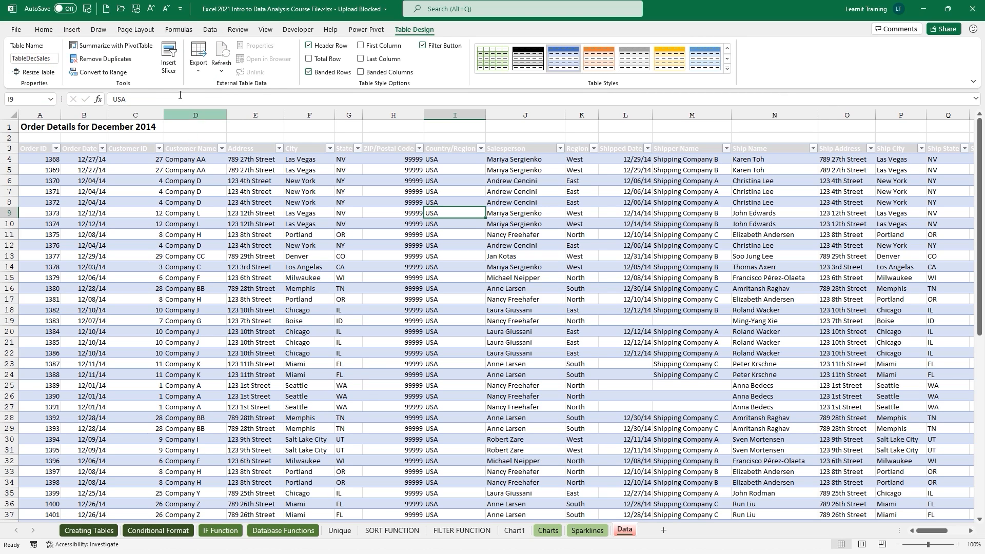
click(139, 48)
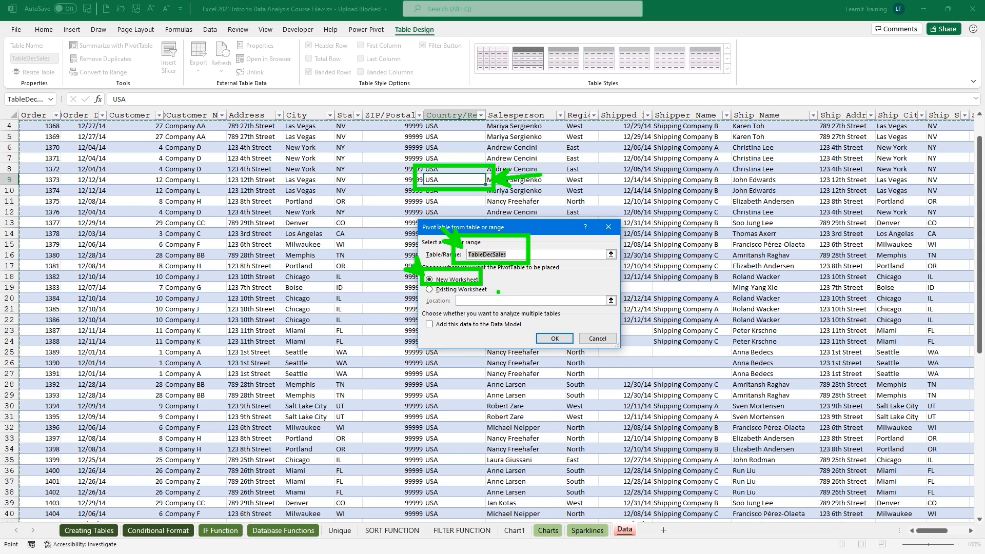
Create the PivotTable on a new worksheet and stack the field list above the four areas.
click(553, 338)
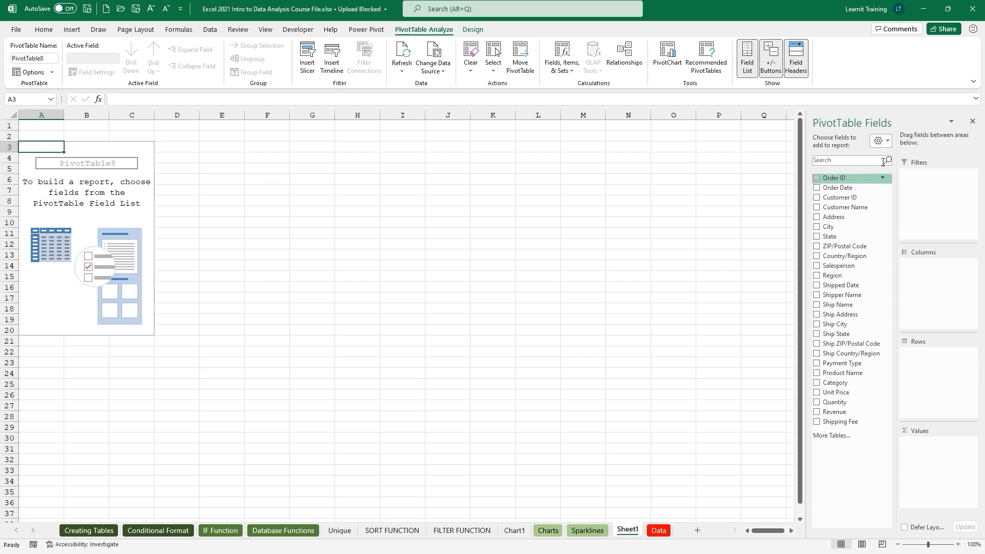
click(880, 141)
click(882, 161)
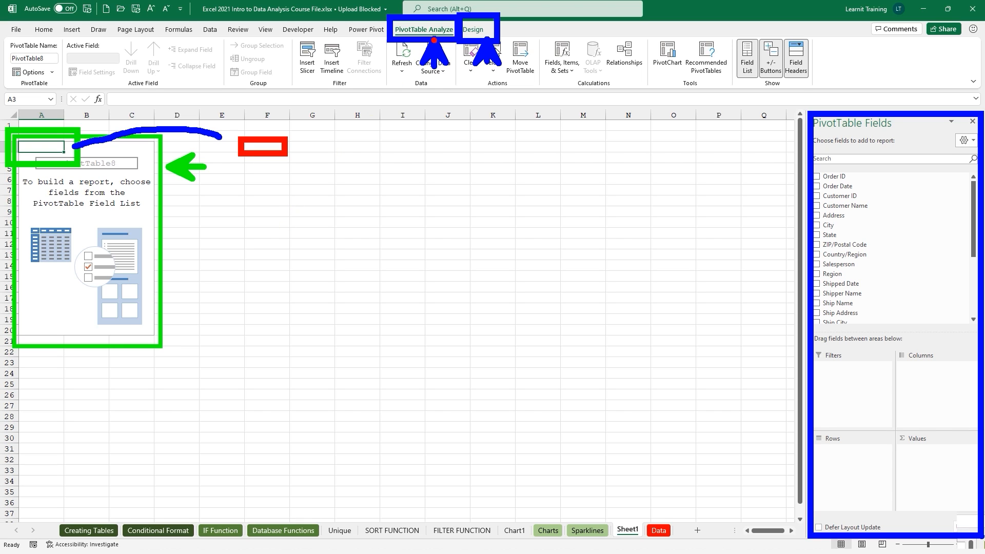
click(573, 183)
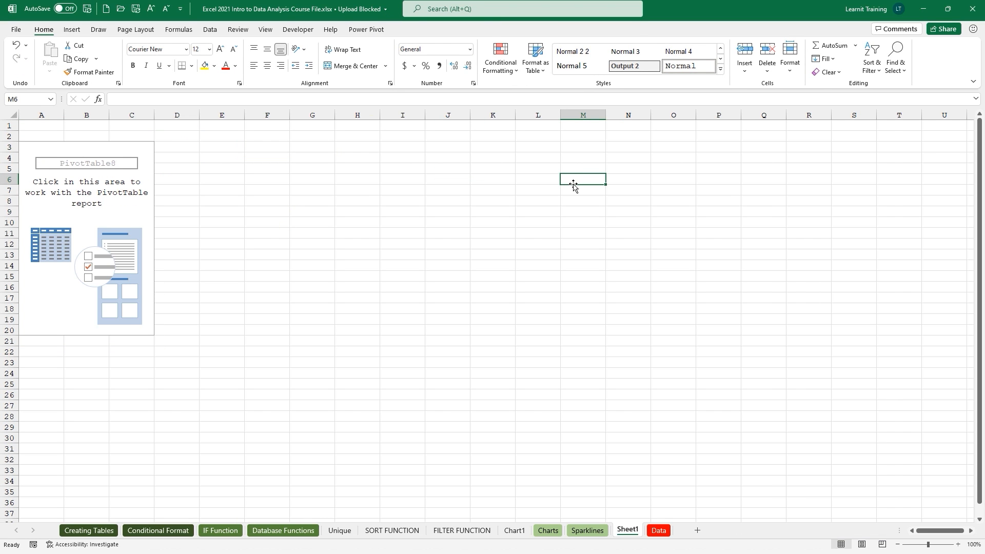
click(45, 150)
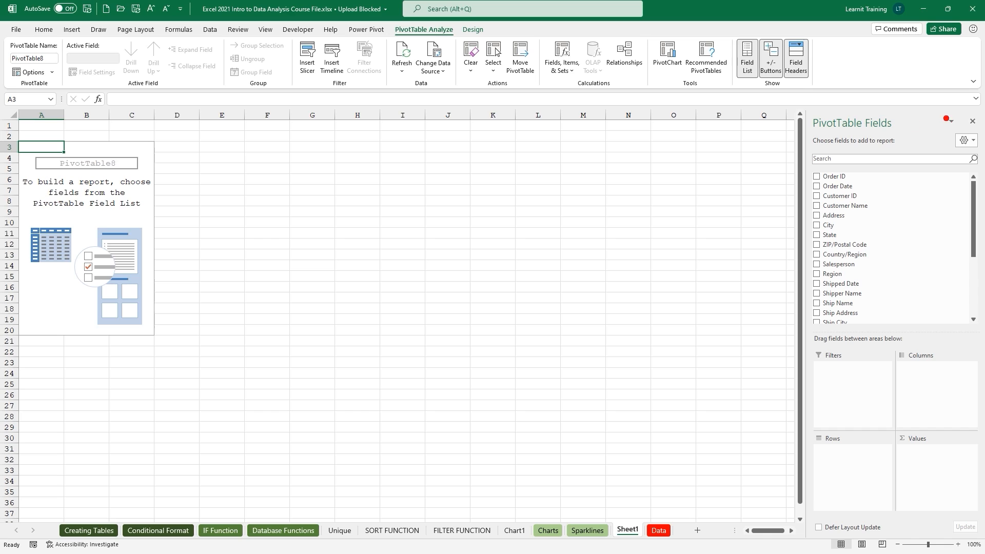
drag(963, 128, 923, 163)
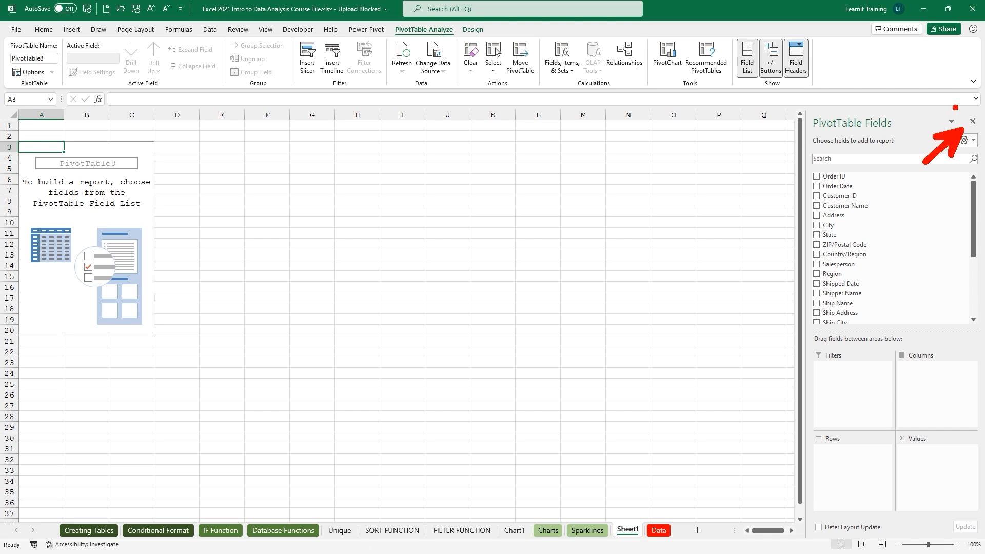
drag(955, 108, 980, 139)
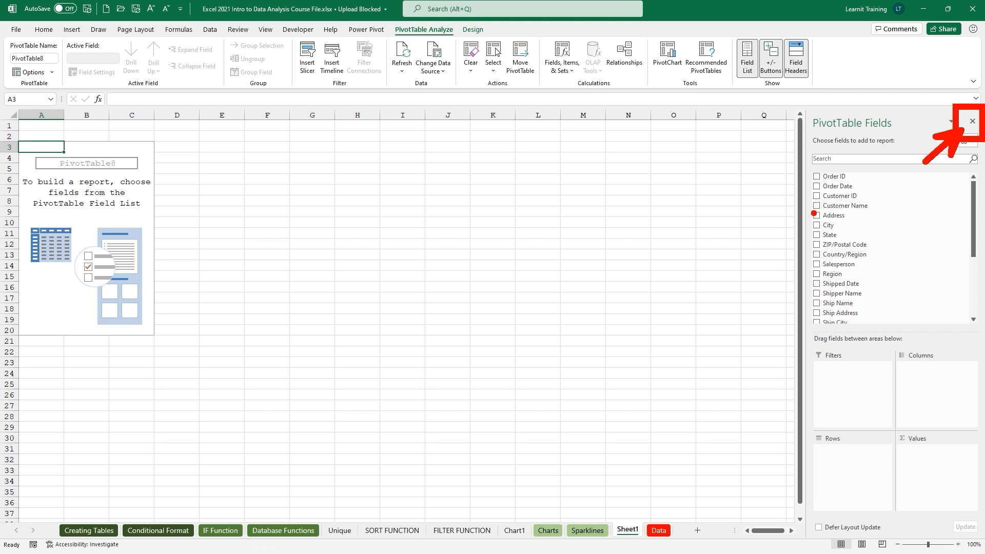
key(Escape)
click(972, 121)
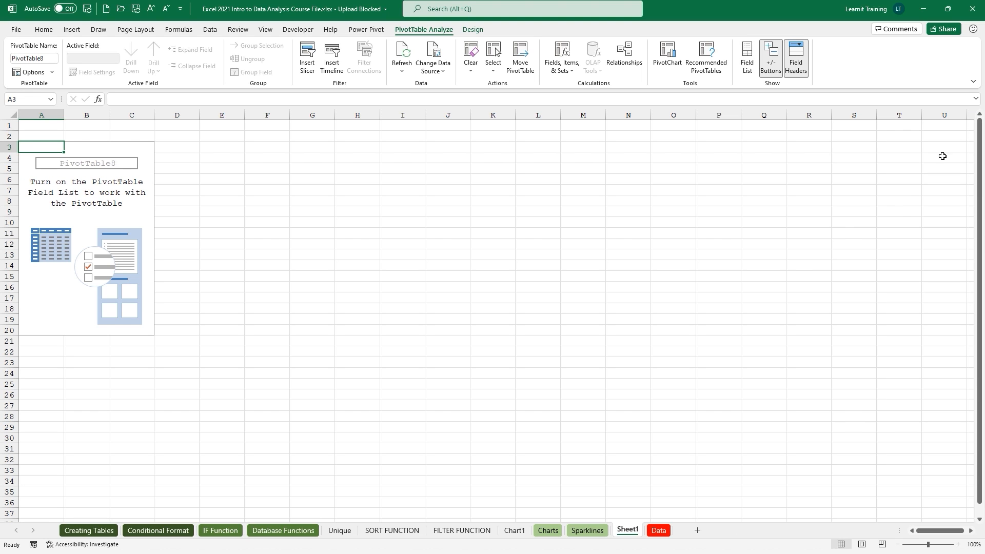
drag(704, 299, 704, 308)
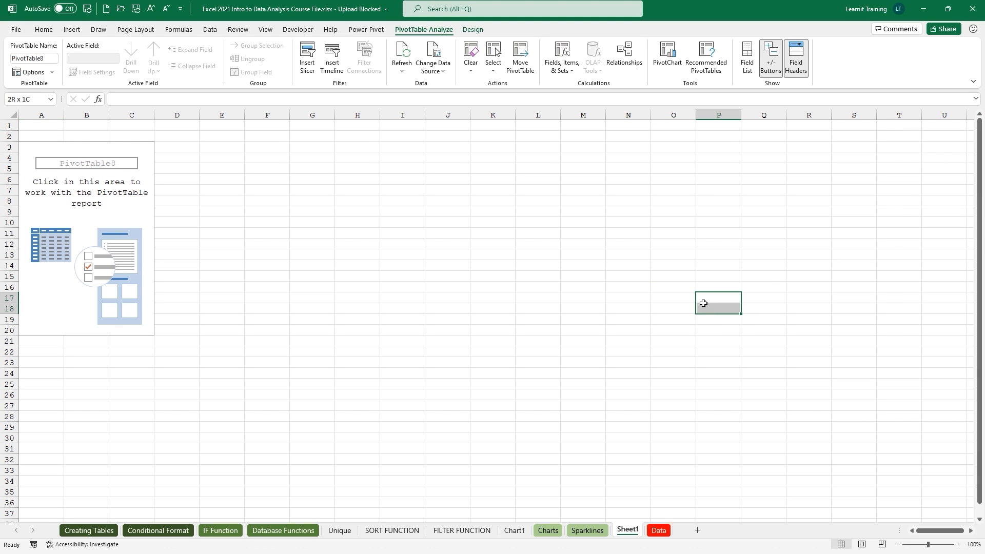
click(123, 147)
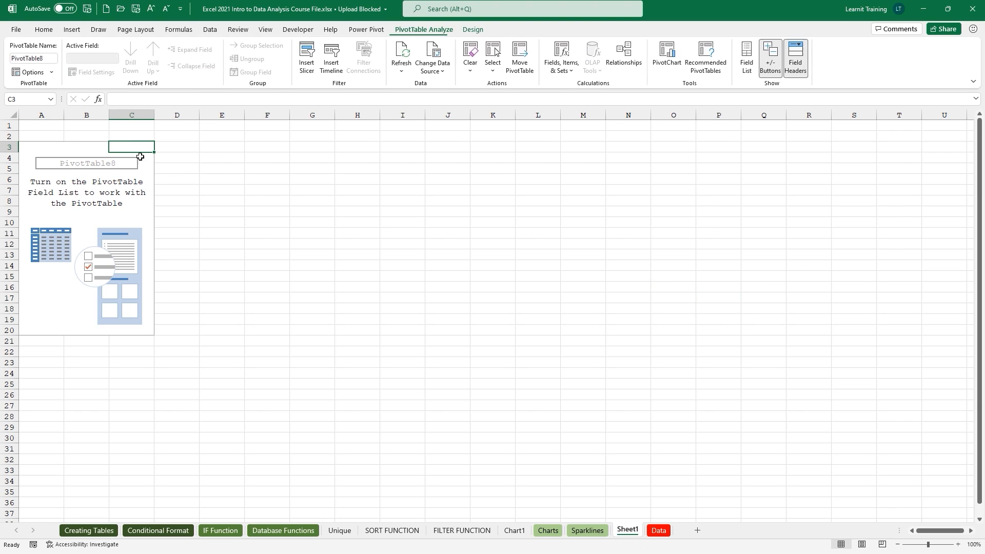
click(286, 210)
click(143, 146)
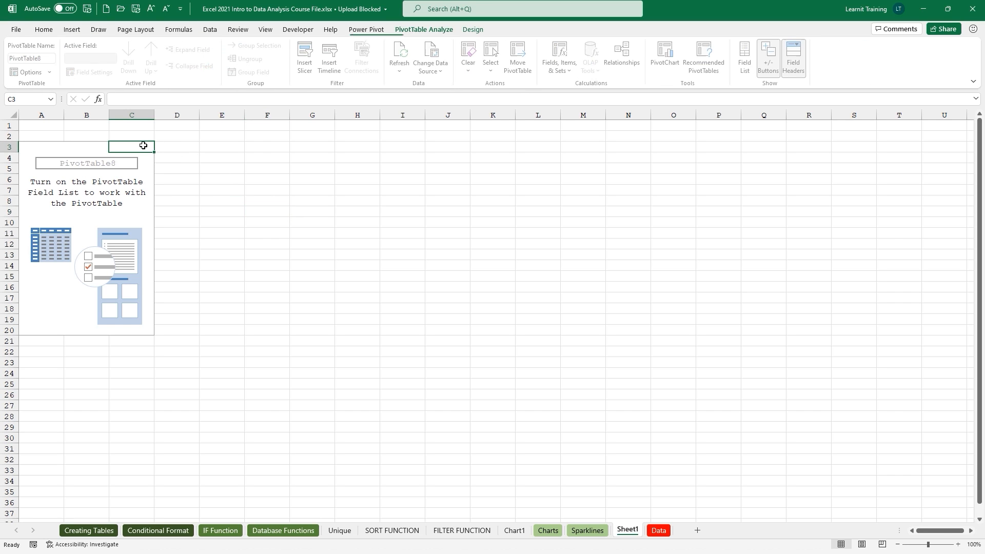
key(ctrl+2)
mouse_move(143, 146)
mouse_down()
mouse_move(385, 32)
mouse_move(732, 75)
mouse_up()
mouse_move(726, 25)
mouse_down()
mouse_move(749, 61)
mouse_move(808, 106)
mouse_move(825, 93)
mouse_up()
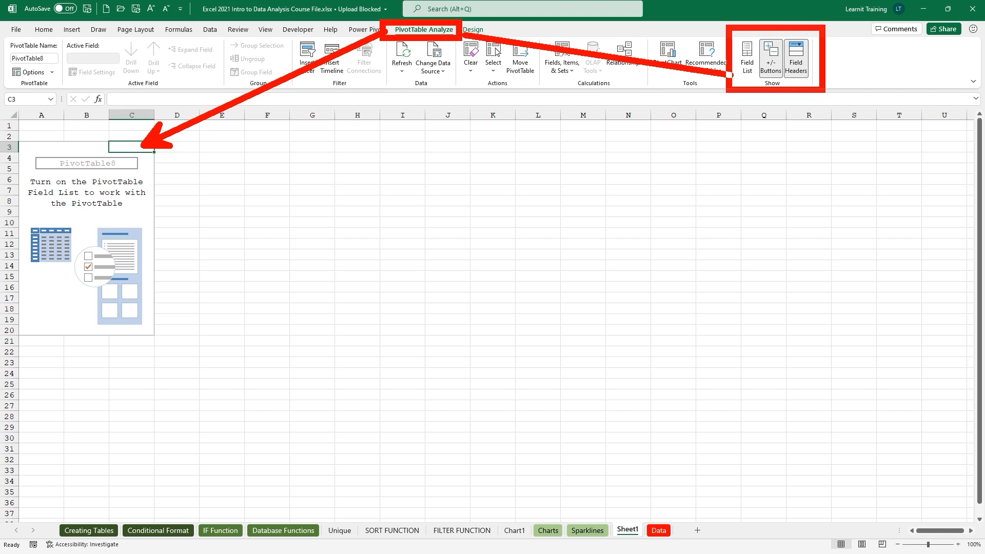
drag(742, 91, 743, 130)
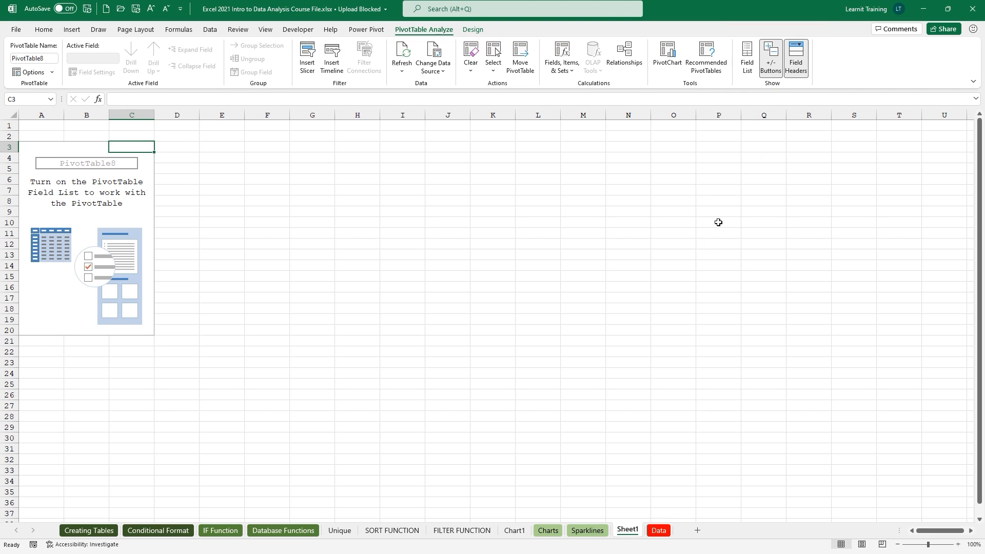
click(749, 76)
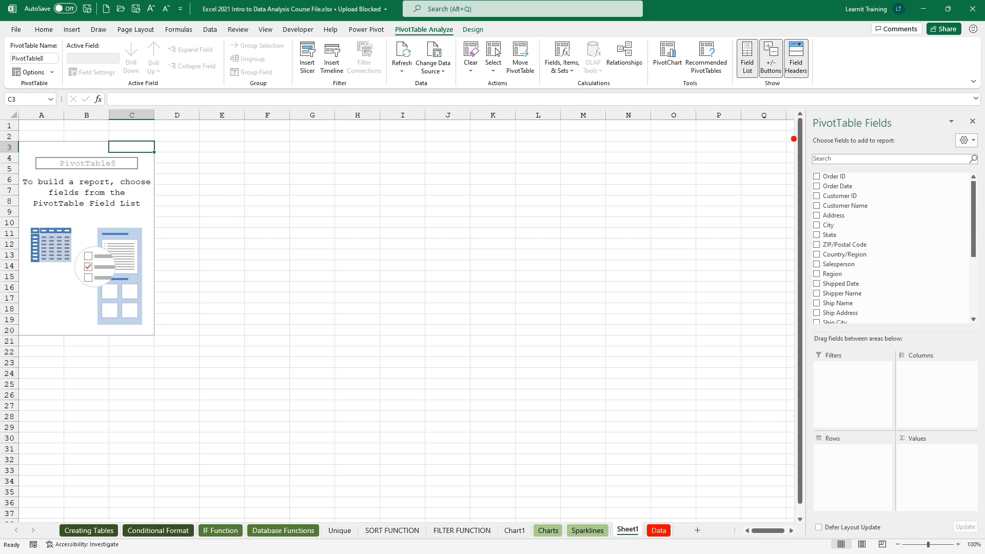
mouse_move(794, 105)
mouse_down()
mouse_move(982, 430)
mouse_move(981, 535)
mouse_up()
drag(798, 333, 982, 334)
drag(799, 225, 737, 224)
drag(865, 132, 902, 135)
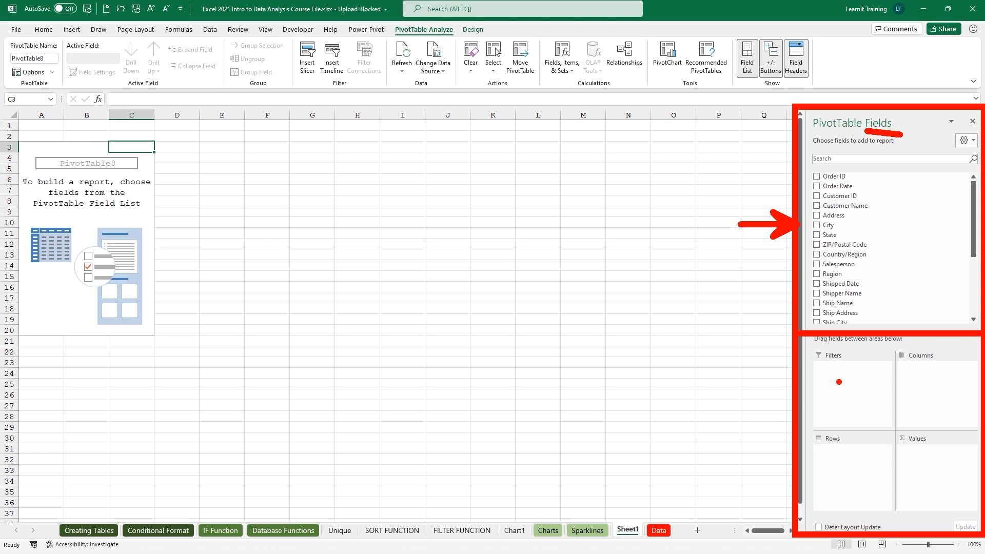
drag(839, 381, 838, 402)
drag(918, 392, 939, 402)
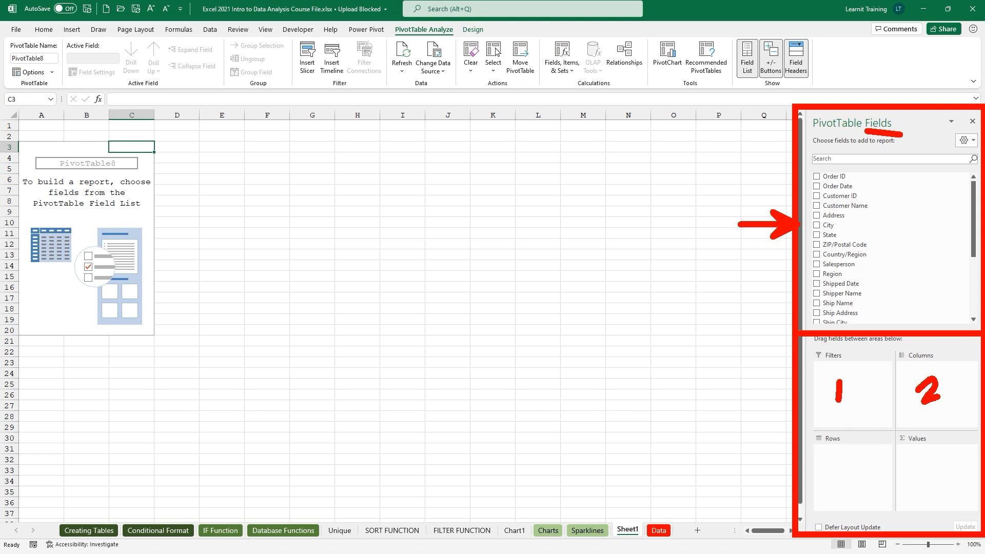
mouse_move(843, 463)
mouse_down()
mouse_move(862, 461)
mouse_move(844, 489)
mouse_up()
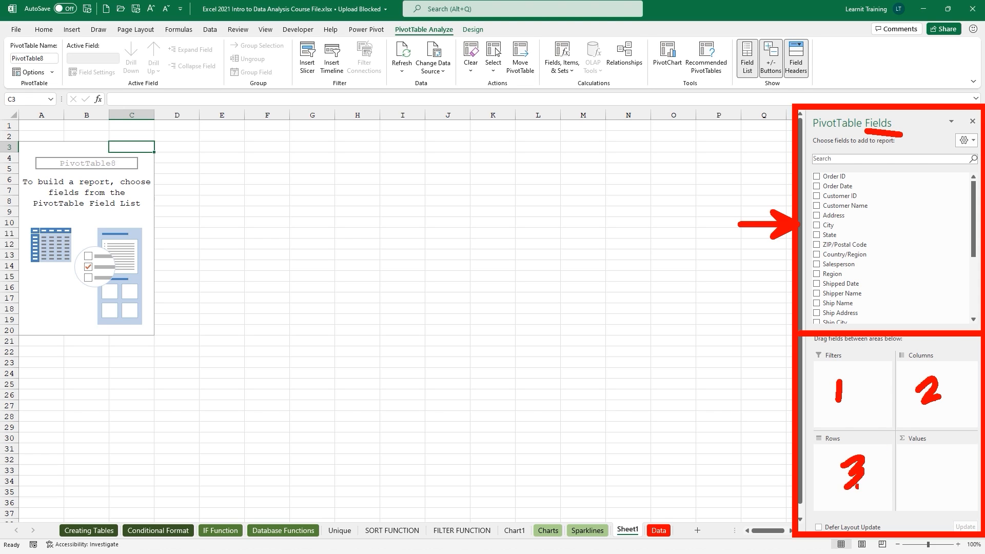
mouse_move(922, 460)
mouse_down()
mouse_move(934, 473)
mouse_move(927, 491)
mouse_up()
key(Escape)
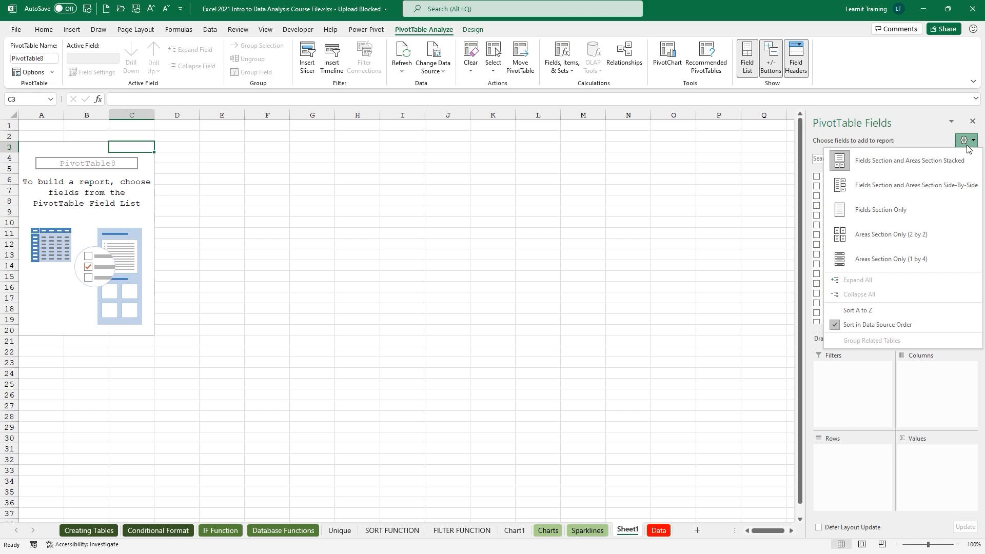
Sort fields A to Z, switch to side-by-side layout, and widen the PivotTable Fields pane.
click(846, 311)
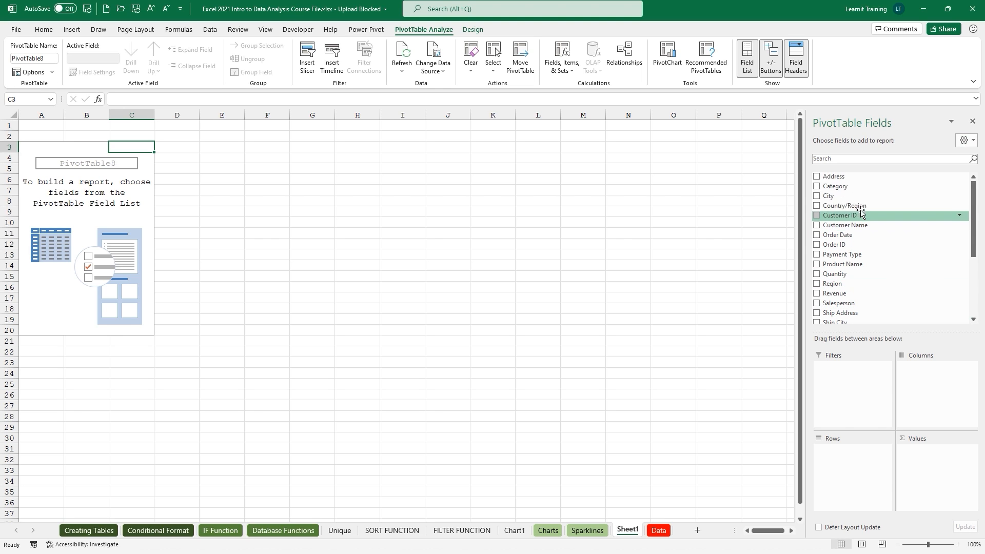
drag(973, 212, 973, 301)
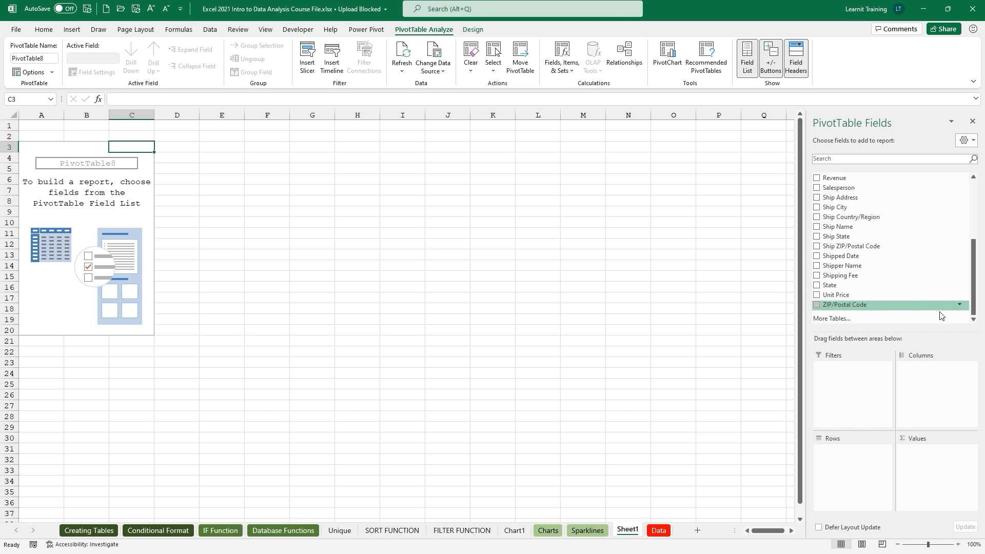
drag(976, 315, 975, 149)
click(971, 141)
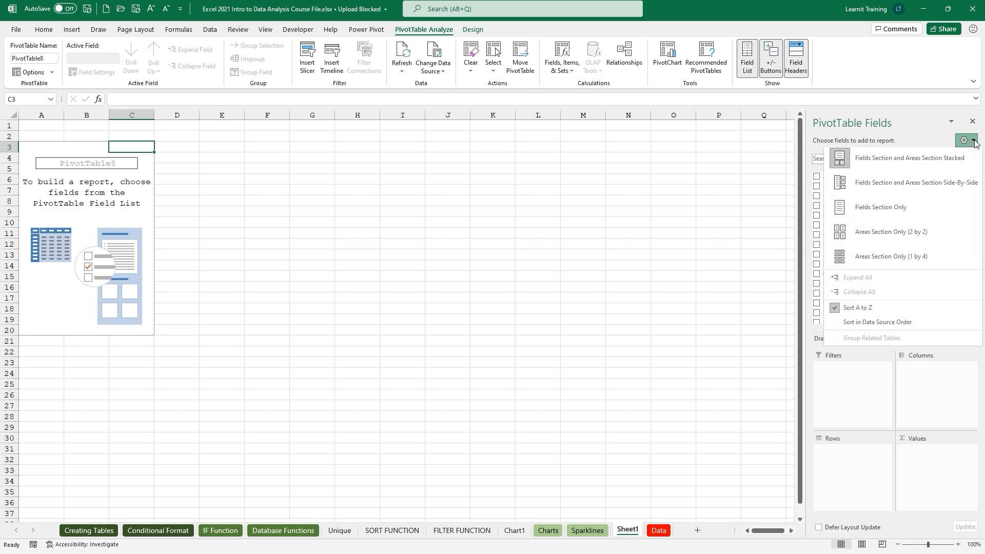
click(937, 190)
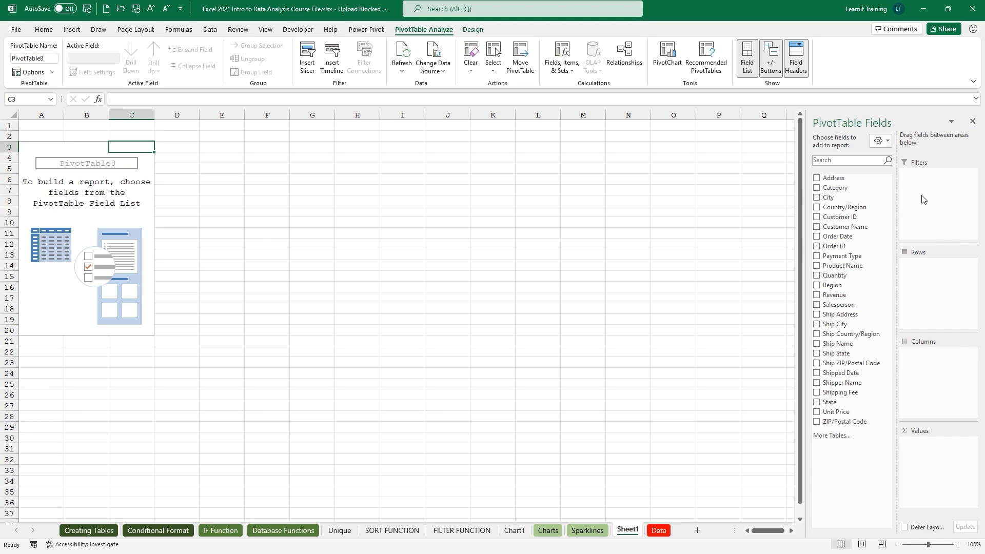
drag(893, 303, 883, 303)
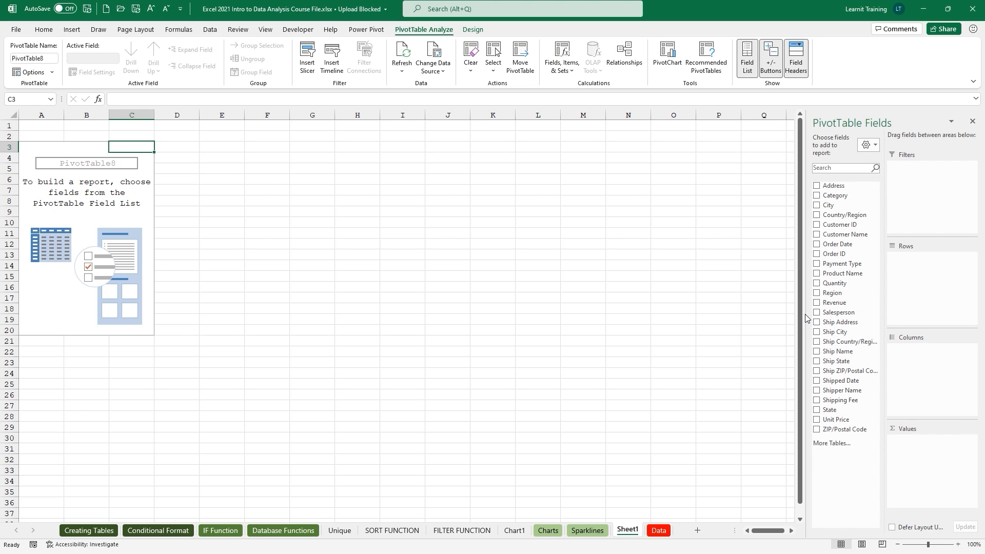
drag(806, 314, 736, 314)
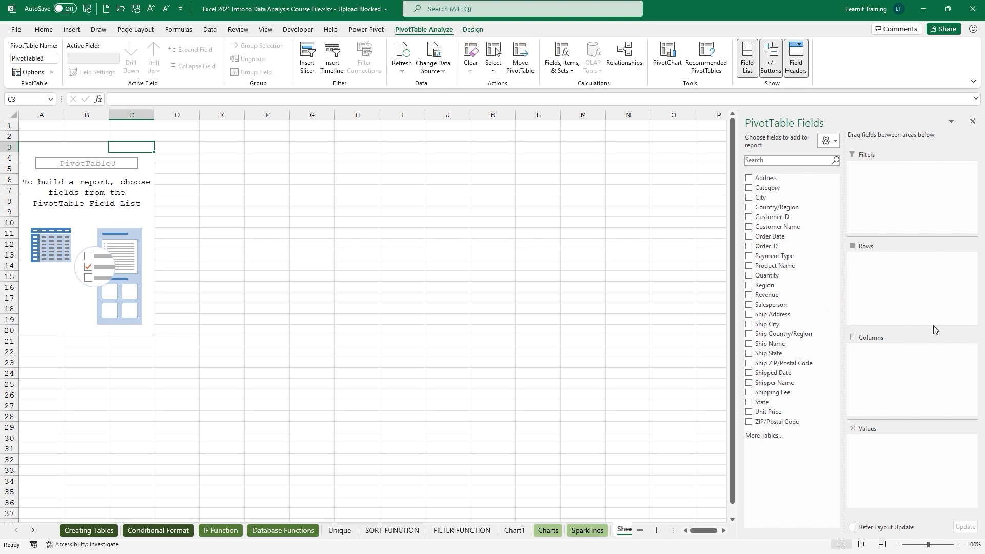
Place Salesperson in the Columns area and inspect the name labels in B4 through F4.
drag(774, 305, 862, 362)
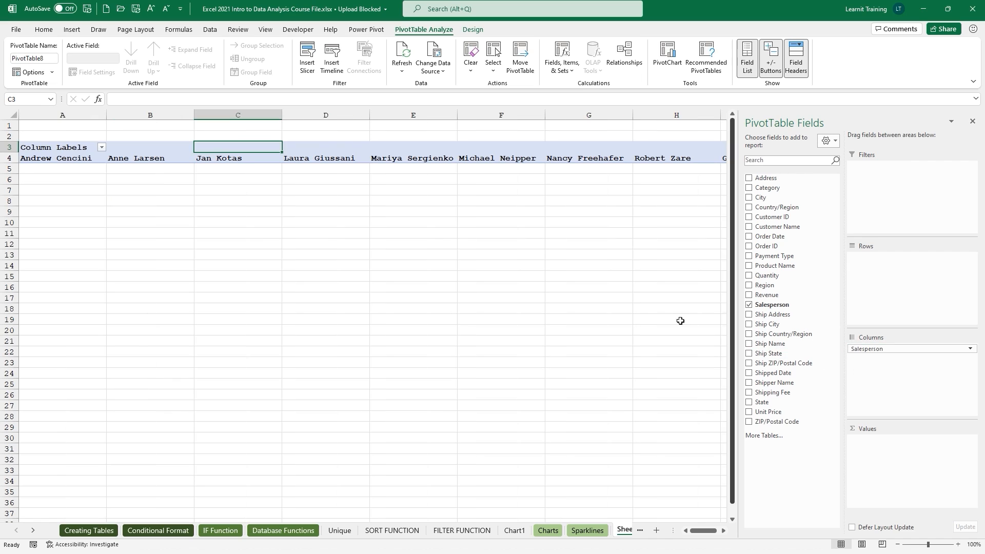
click(99, 159)
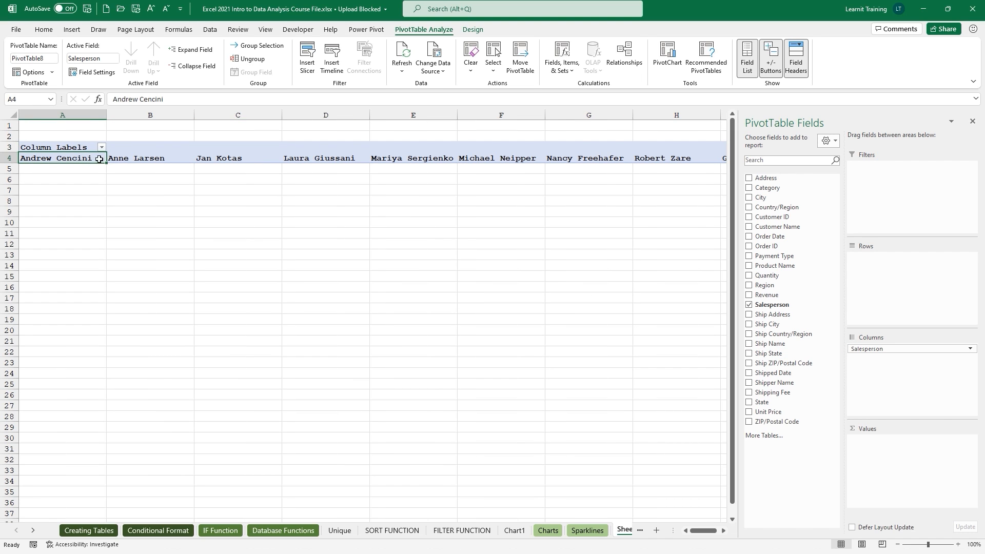
click(130, 160)
click(233, 161)
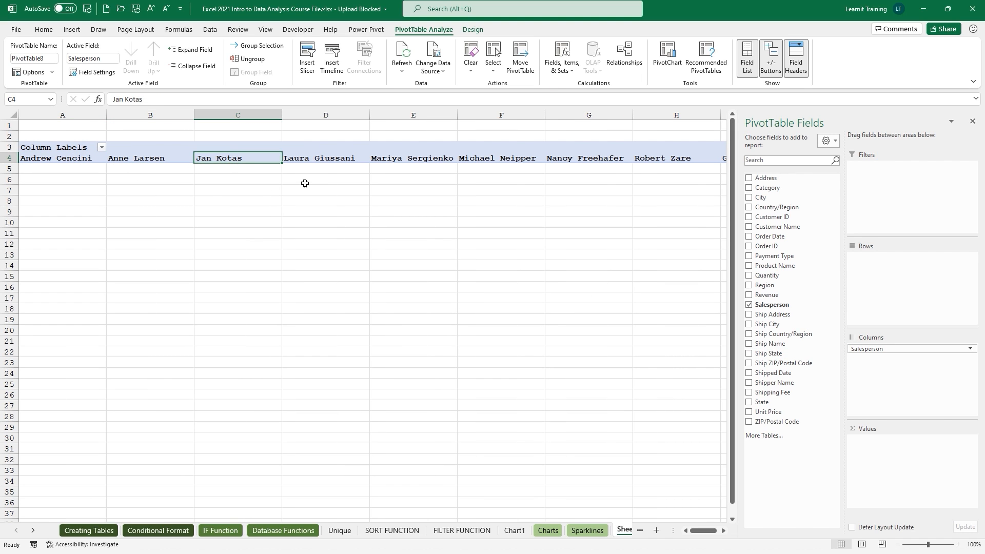
click(321, 161)
click(416, 160)
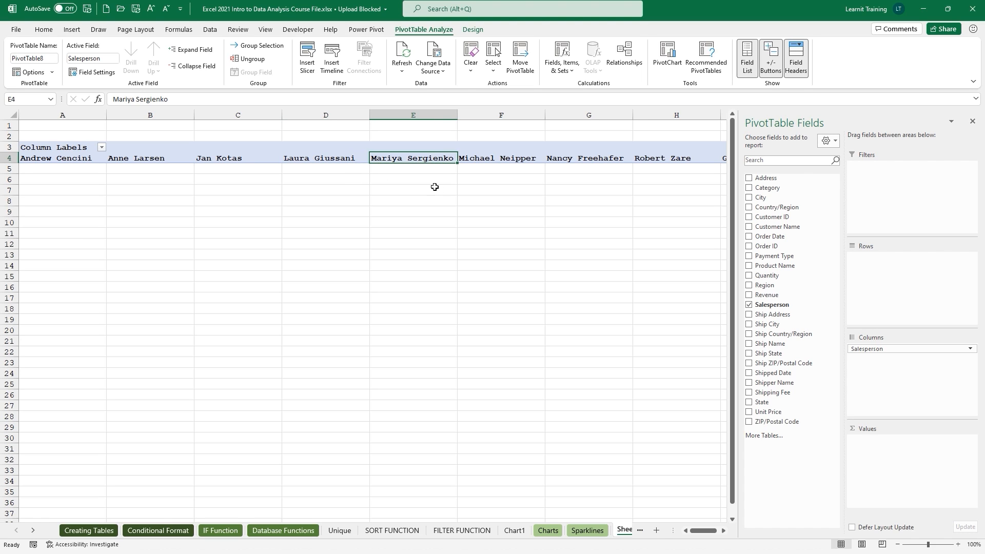
click(511, 160)
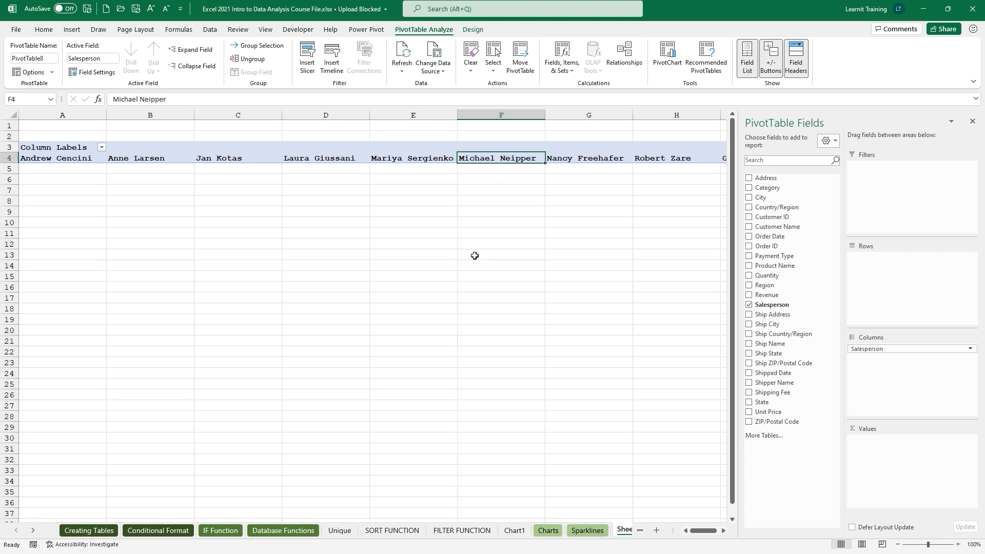
Select the salesperson labels B4:H4, then drag Salesperson from Columns toward Rows.
scroll(473, 256, down, 1)
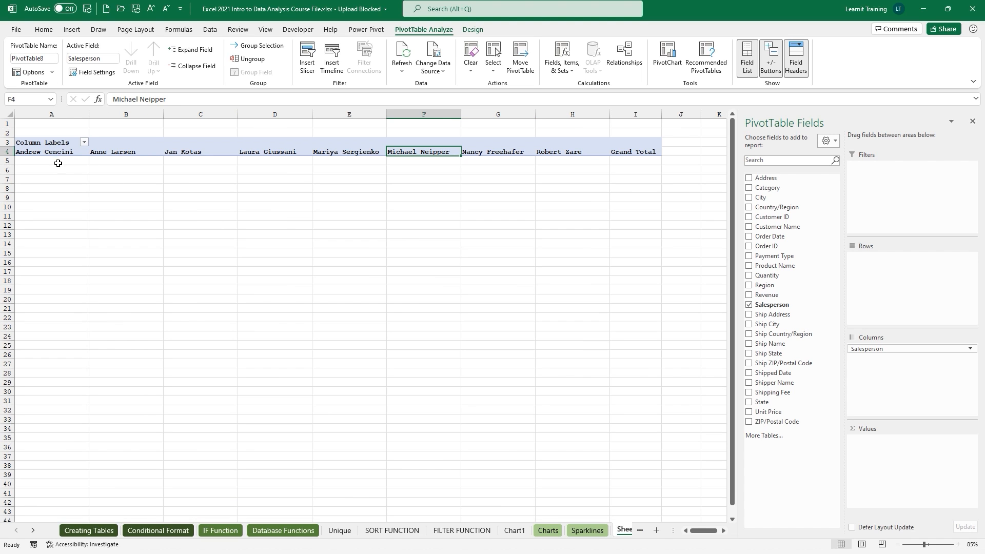
drag(605, 152, 66, 151)
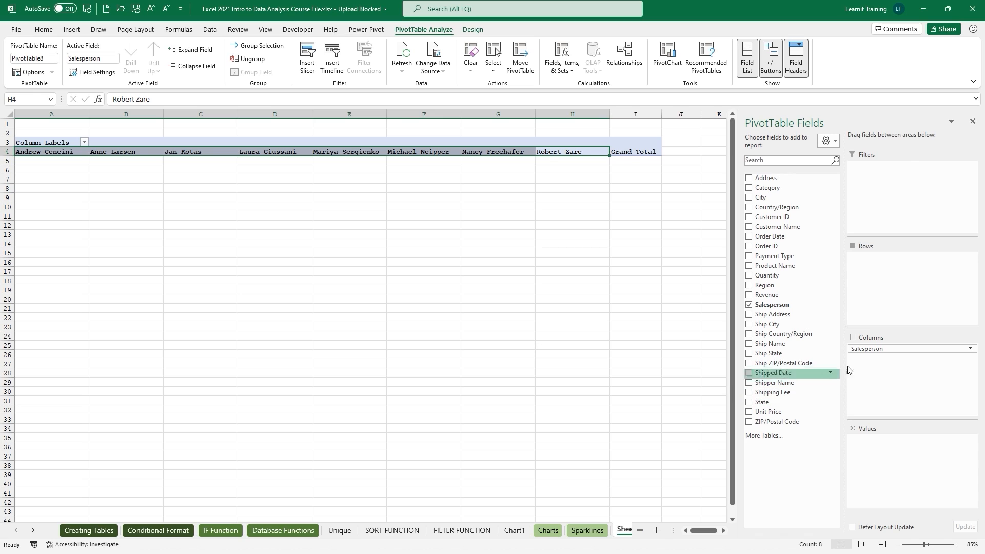
drag(870, 351, 900, 265)
Select the eight salesperson names in A4:A11, then step through them to cell A5.
scroll(182, 215, up, 3)
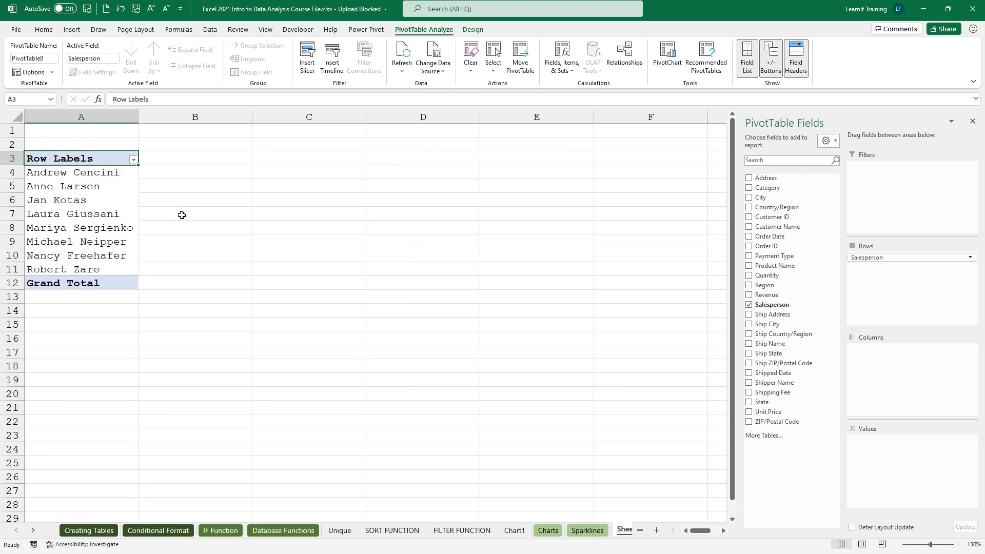
scroll(181, 215, up, 3)
drag(164, 200, 141, 330)
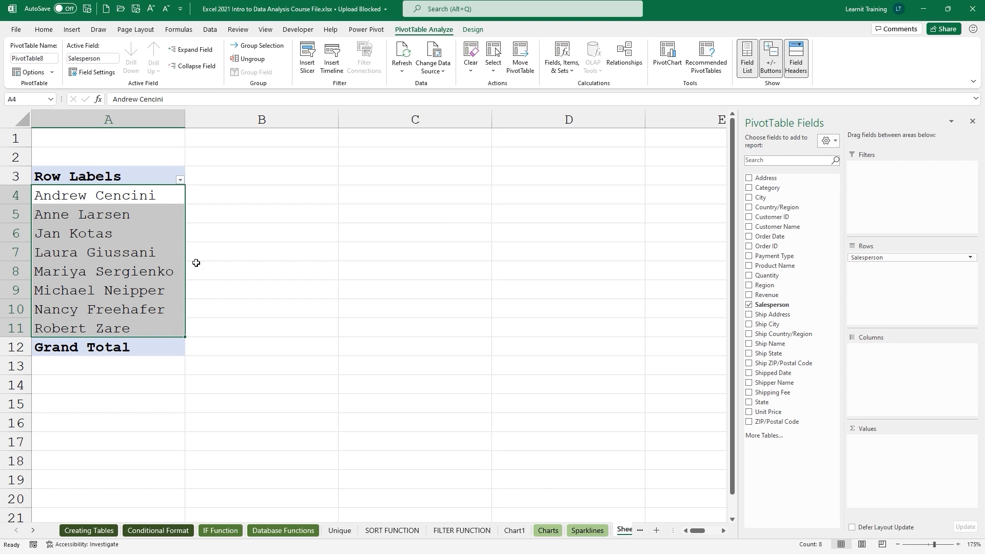
click(150, 262)
click(158, 244)
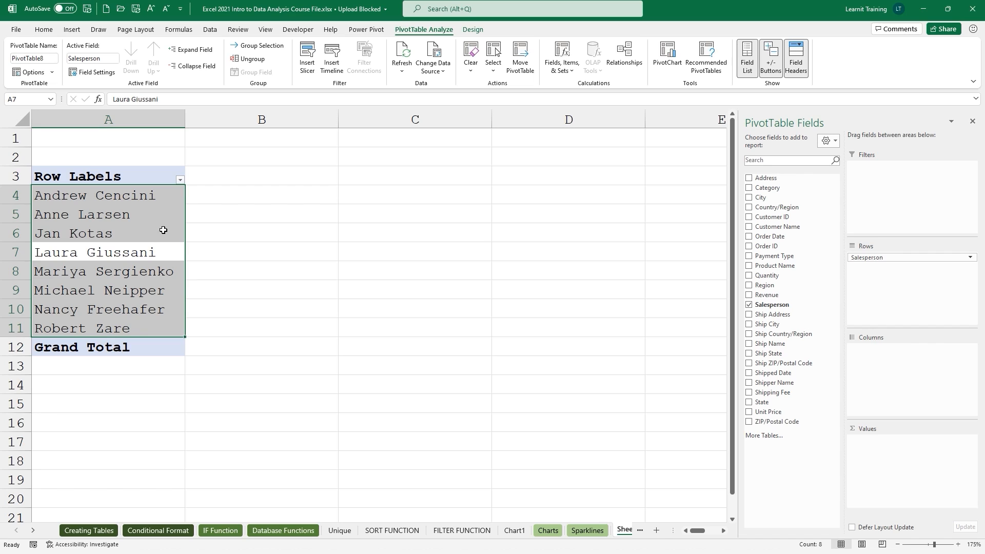
key(shift+Return)
click(163, 214)
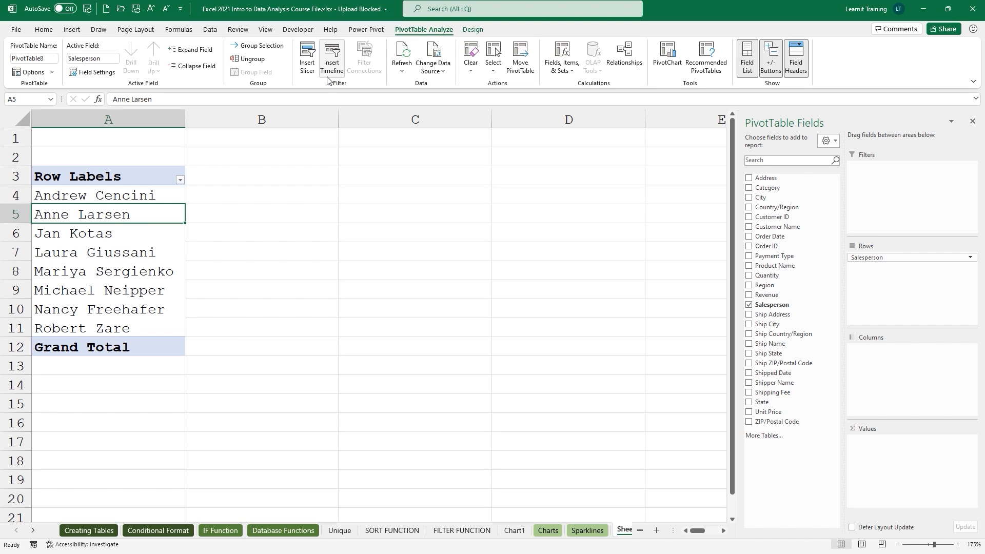
Insert a Salesperson slicer and move it beside the pivot over columns C–D.
click(311, 72)
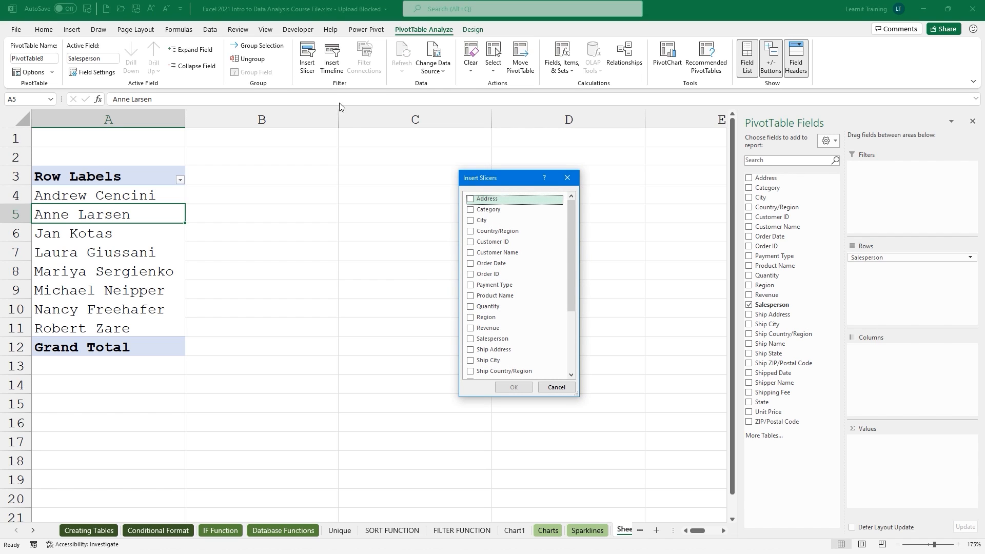
click(470, 339)
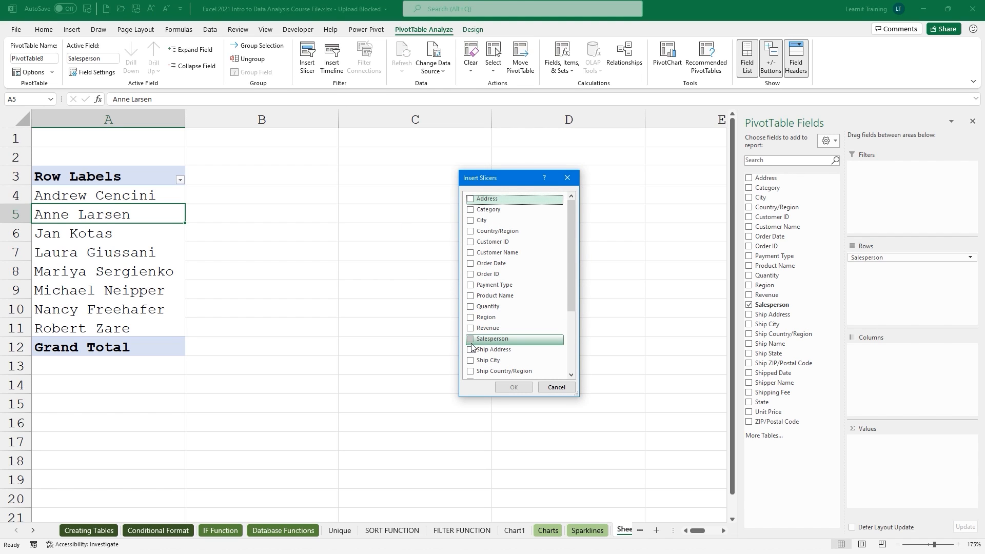
click(513, 387)
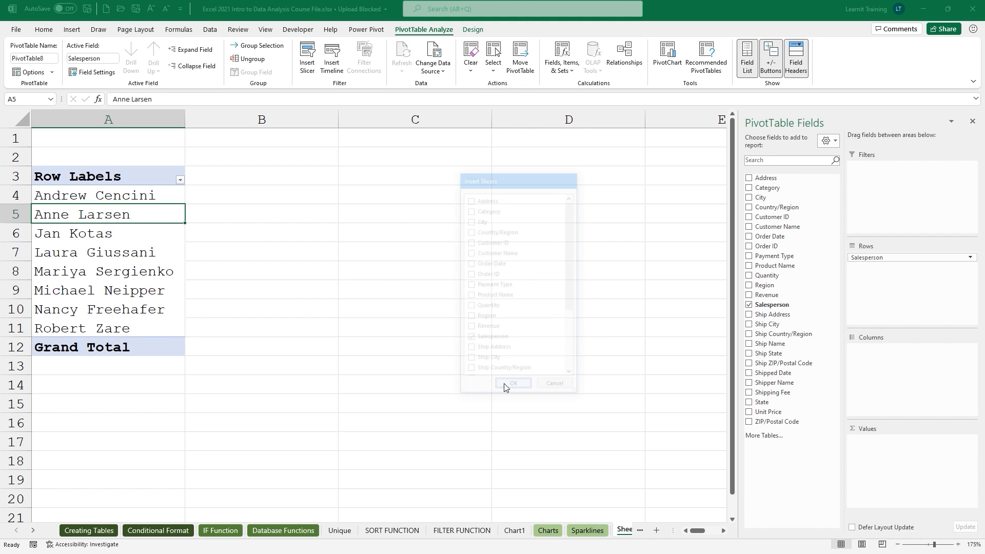
drag(372, 224, 496, 170)
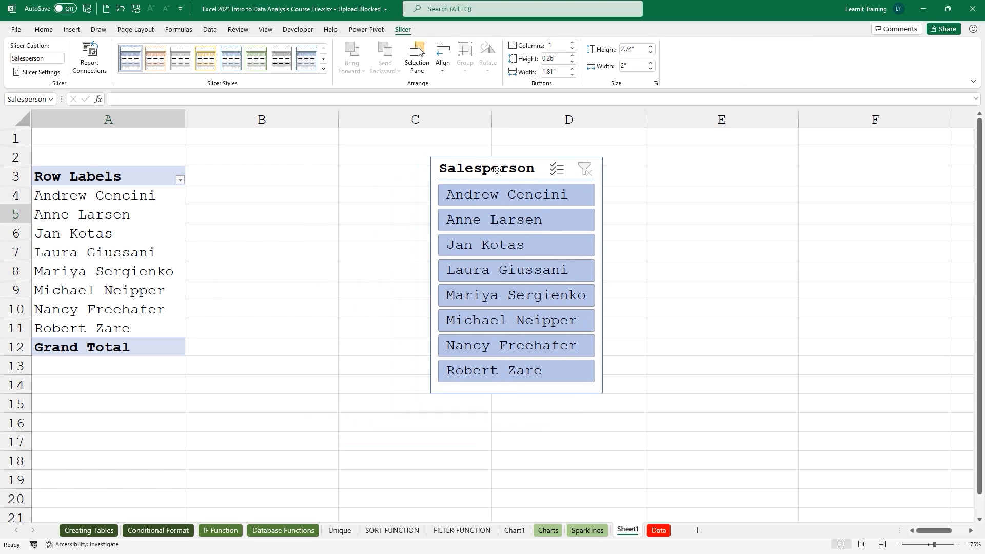
Test the slicer by filtering to the first salesperson, then turn on Multi-Select.
click(180, 180)
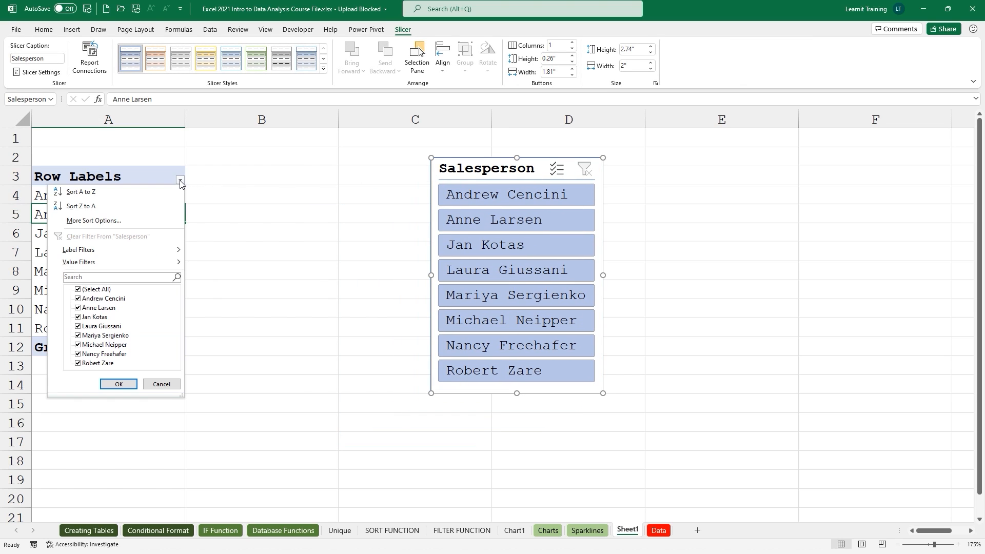
click(180, 183)
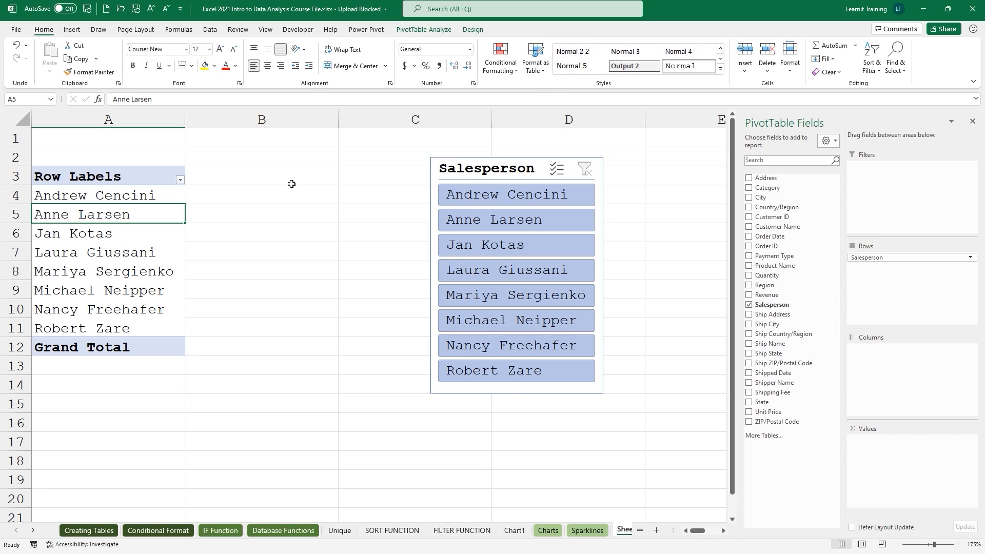
click(471, 196)
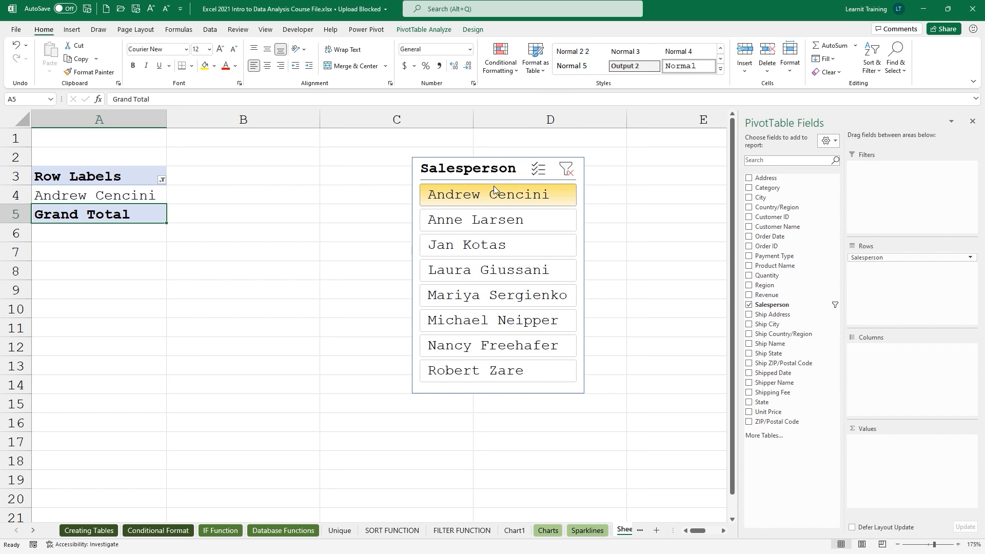
click(564, 171)
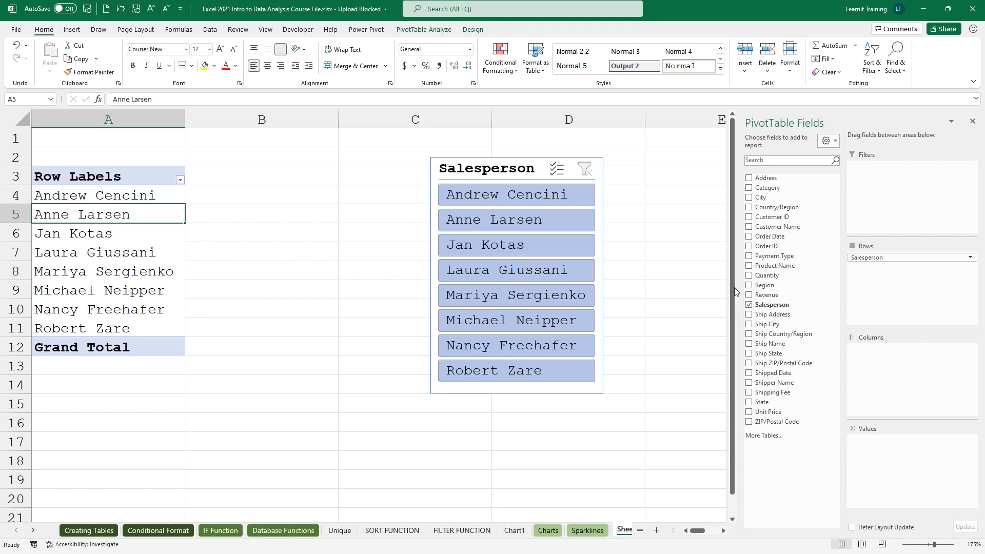
Add the Revenue field to the pivot's values area.
drag(764, 296, 905, 456)
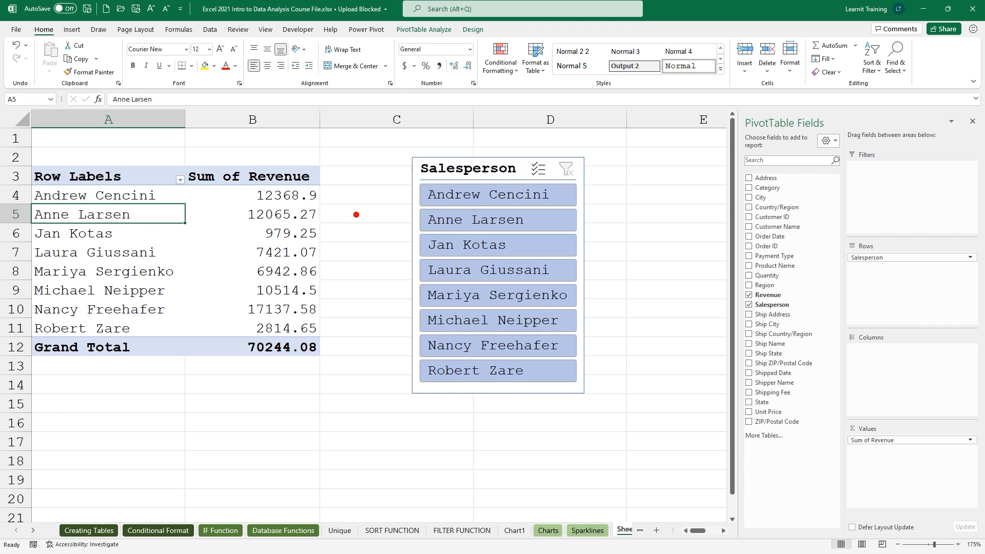
drag(165, 194, 251, 193)
drag(160, 219, 241, 220)
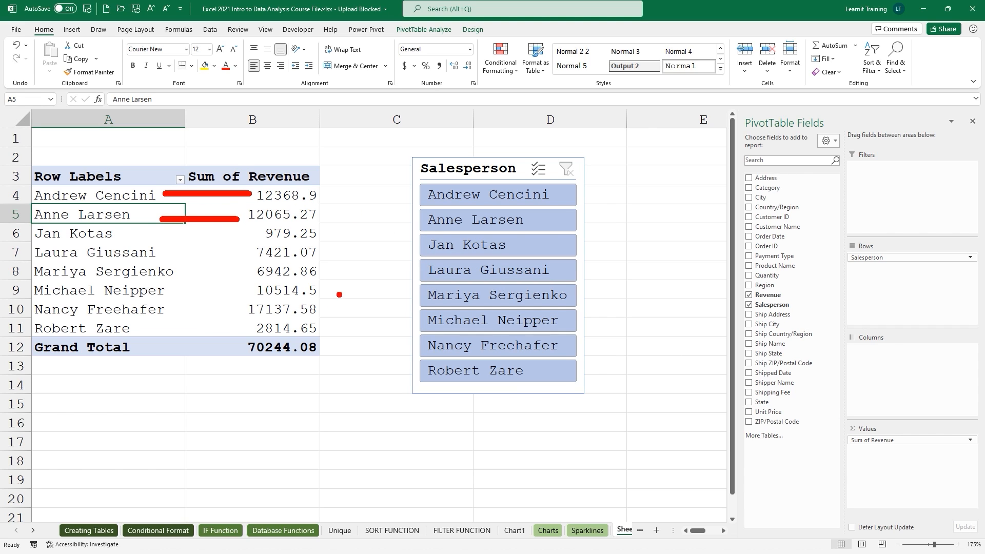
key(Escape)
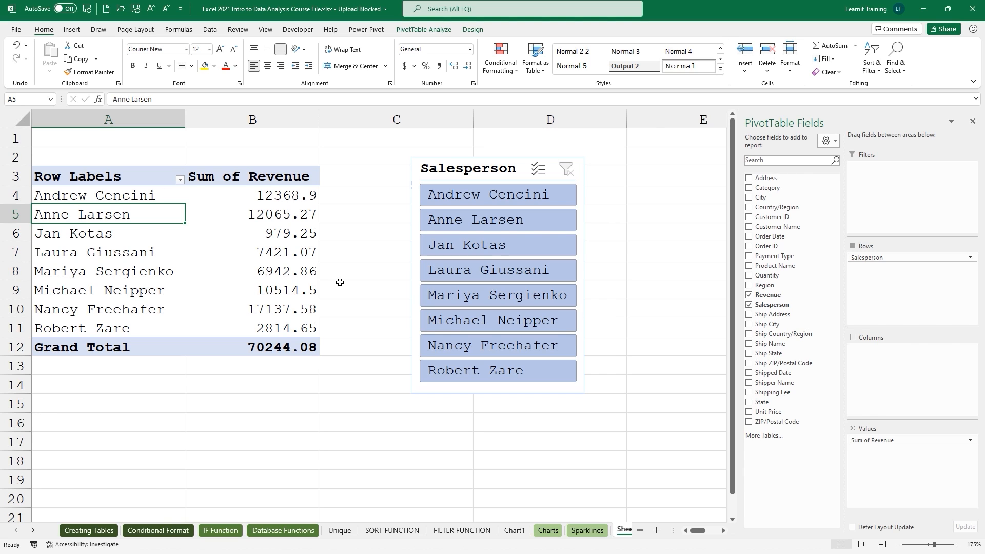
Shorten the Sum of Revenue field's custom name to 'Revenue'.
click(864, 441)
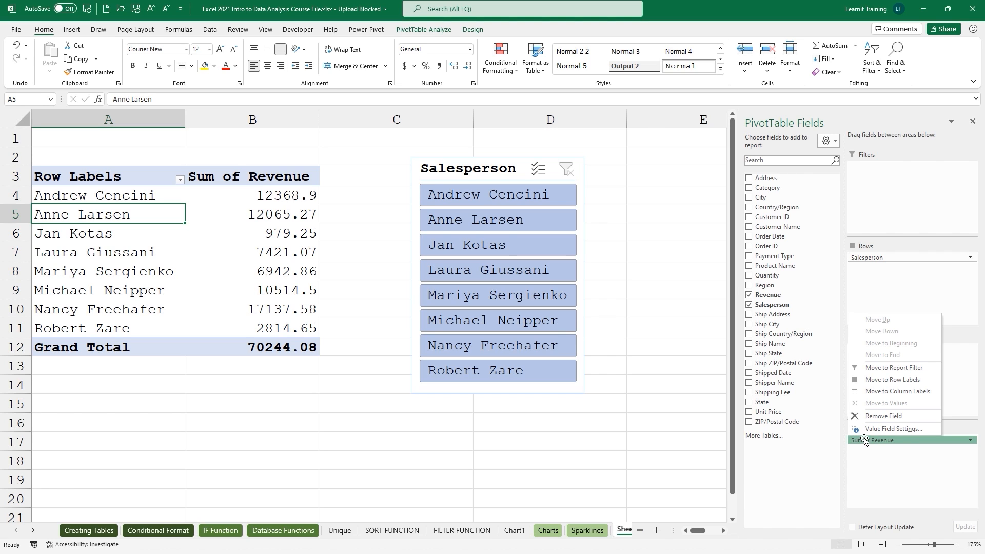
click(878, 429)
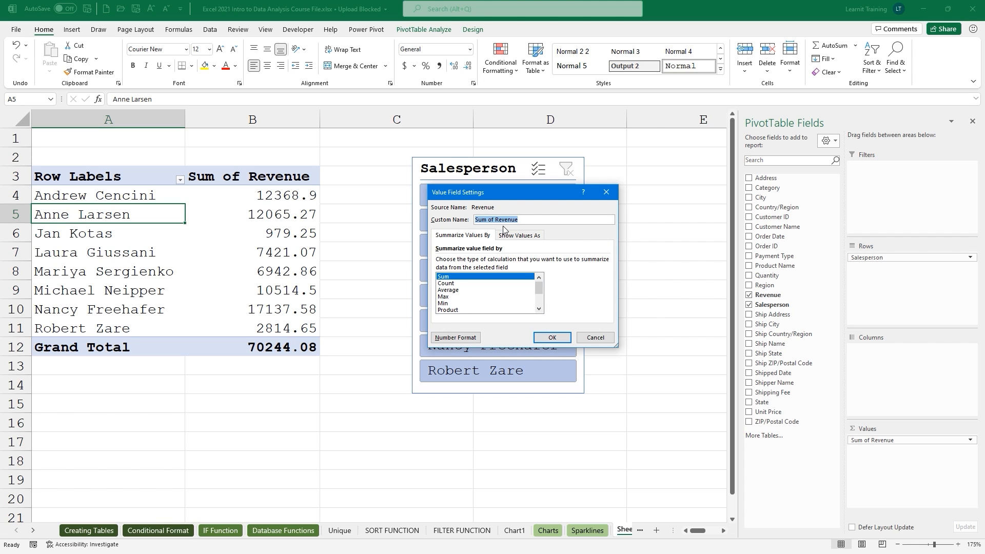
click(499, 220)
drag(489, 220, 484, 220)
key(BackSpace)
key(BackSpace)
key(BackSpace)
key(BackSpace)
Set the revenue values' number format to Currency with 0 decimal places.
click(453, 338)
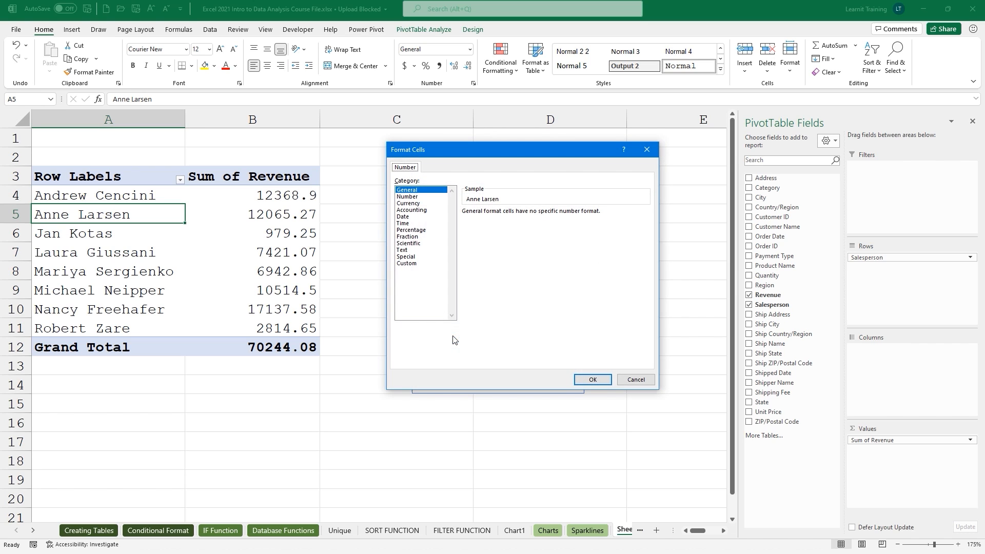
click(409, 204)
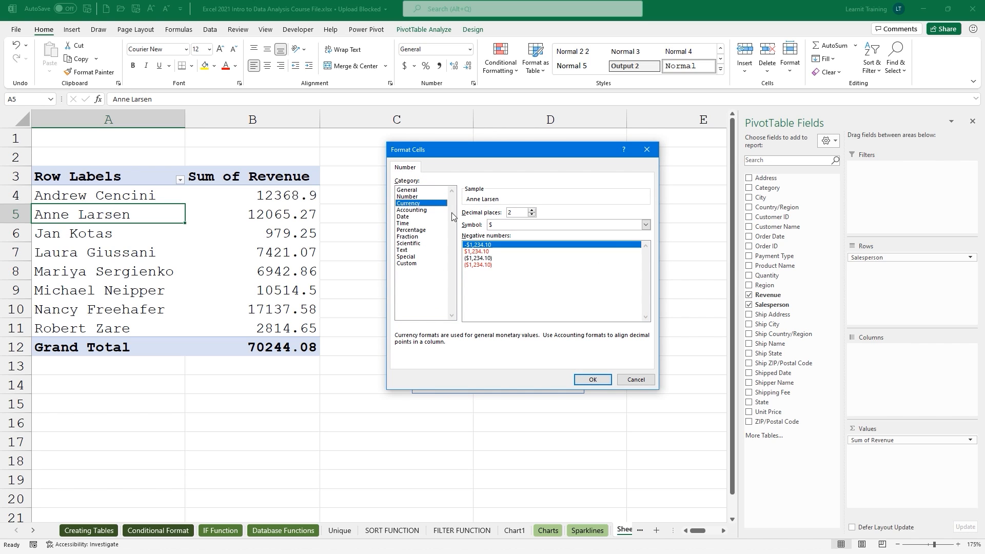
click(532, 215)
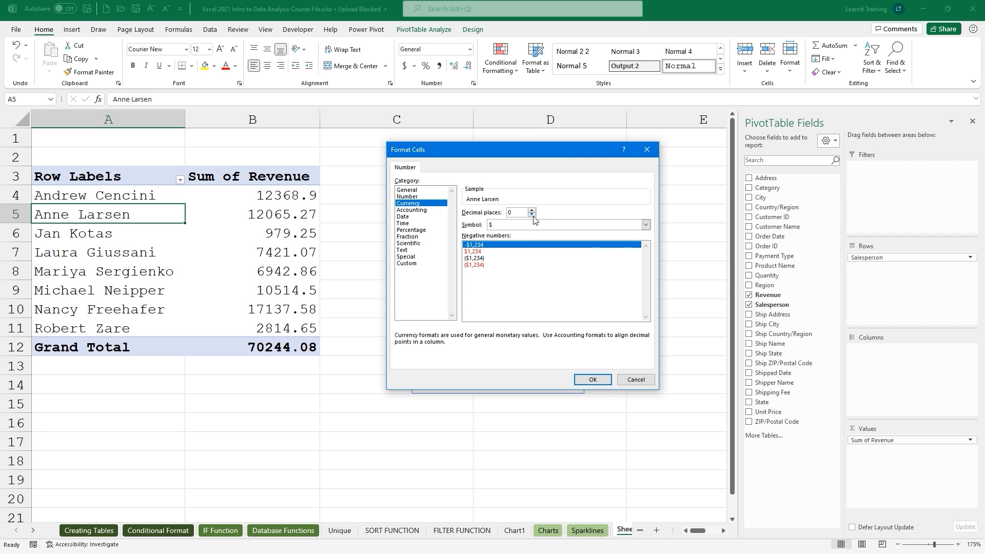
click(592, 380)
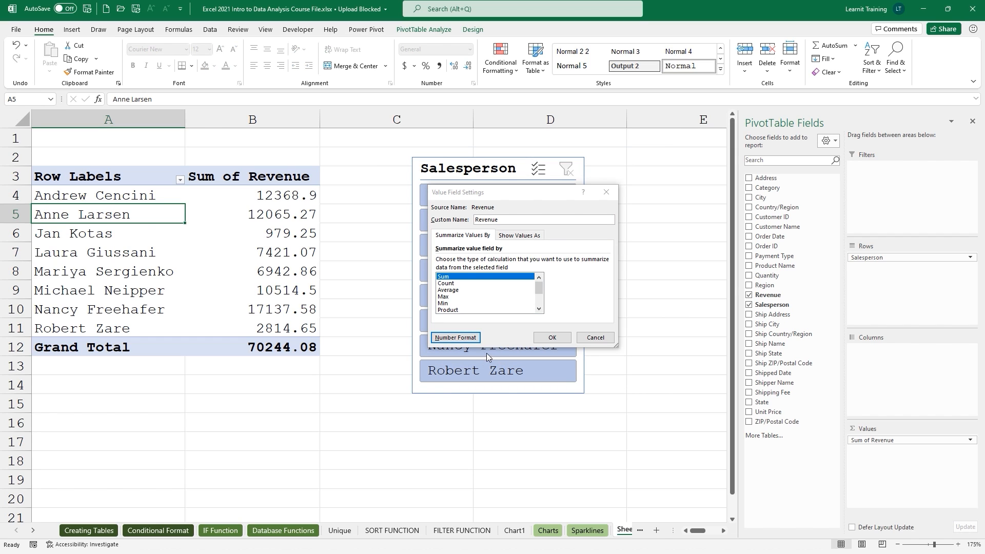
click(552, 337)
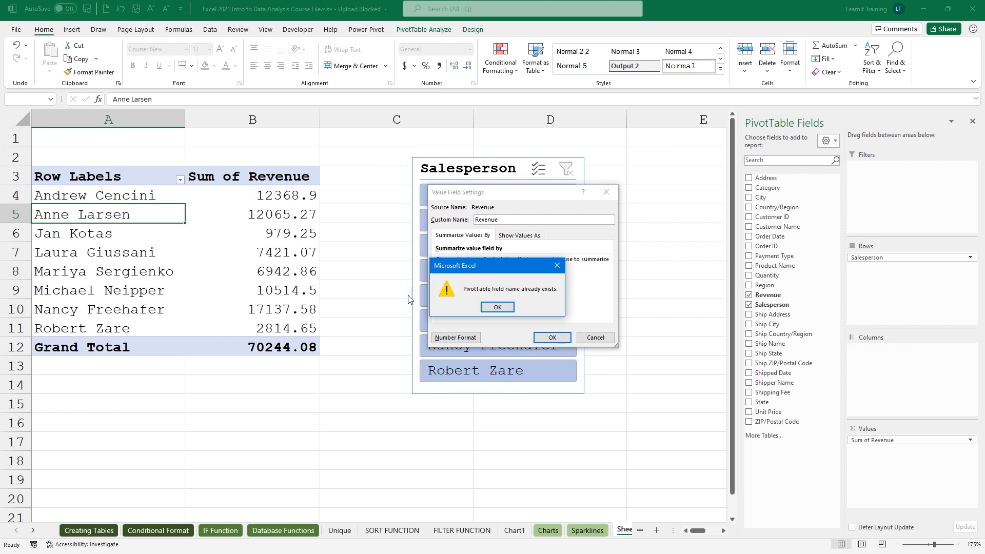
click(497, 306)
Rename the value field to 'Revenue Of Sales'.
click(505, 219)
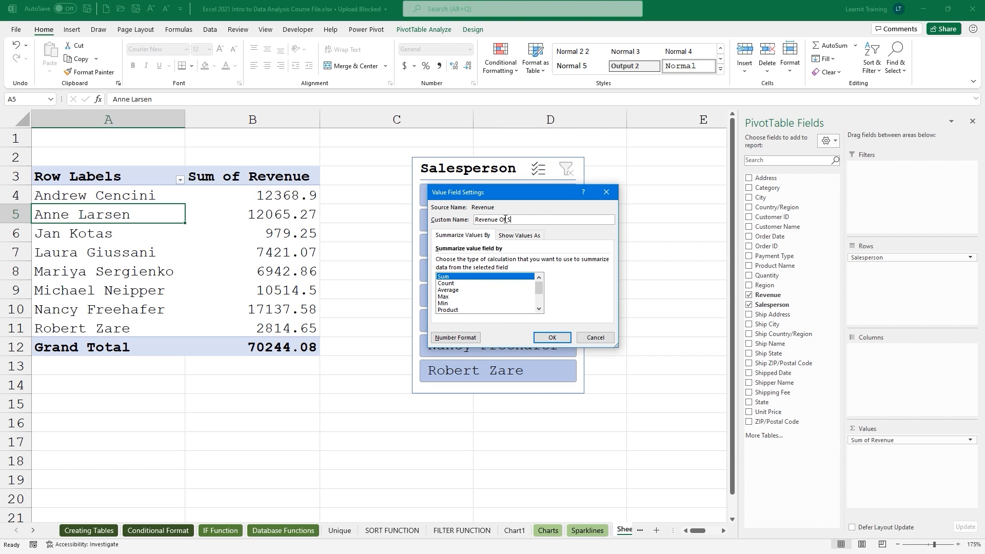
text(Of Sales)
key(Return)
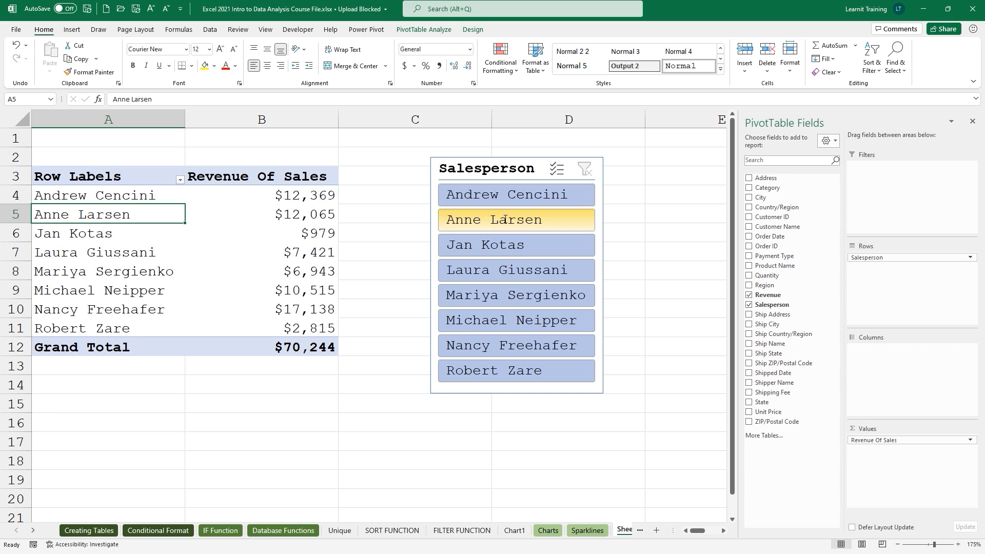
drag(326, 194, 325, 328)
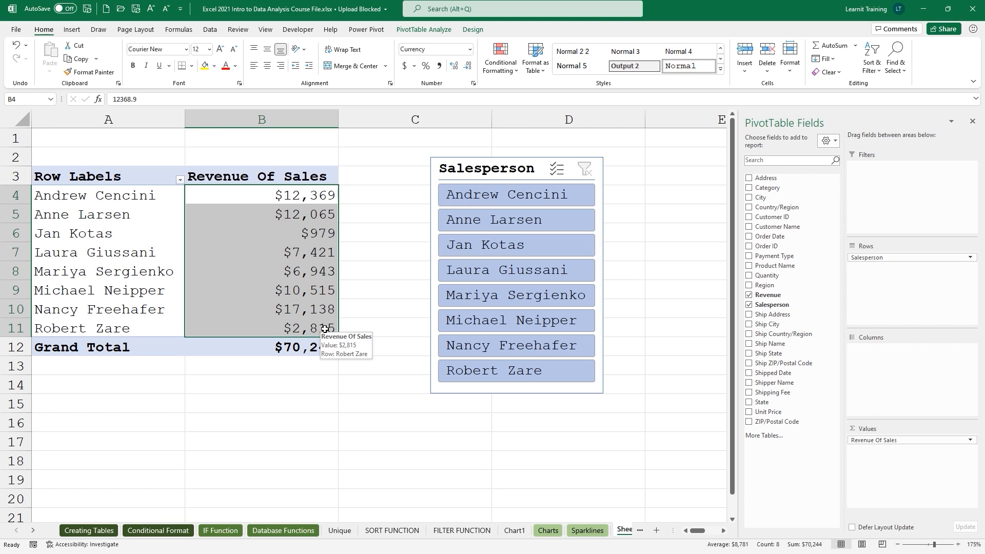
Sort the salespeople by Revenue Of Sales from largest to smallest.
click(296, 251)
right_click(296, 251)
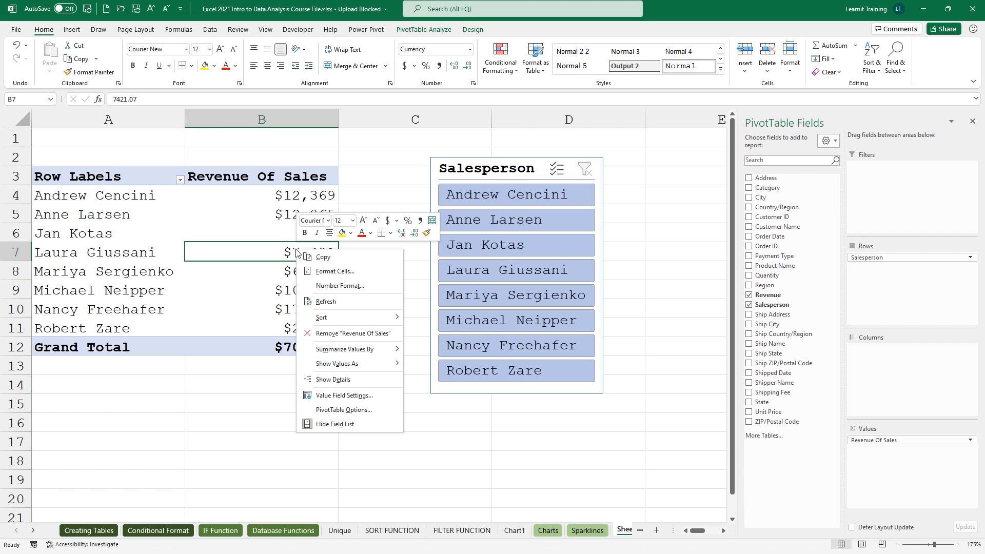
mouse_move(346, 312)
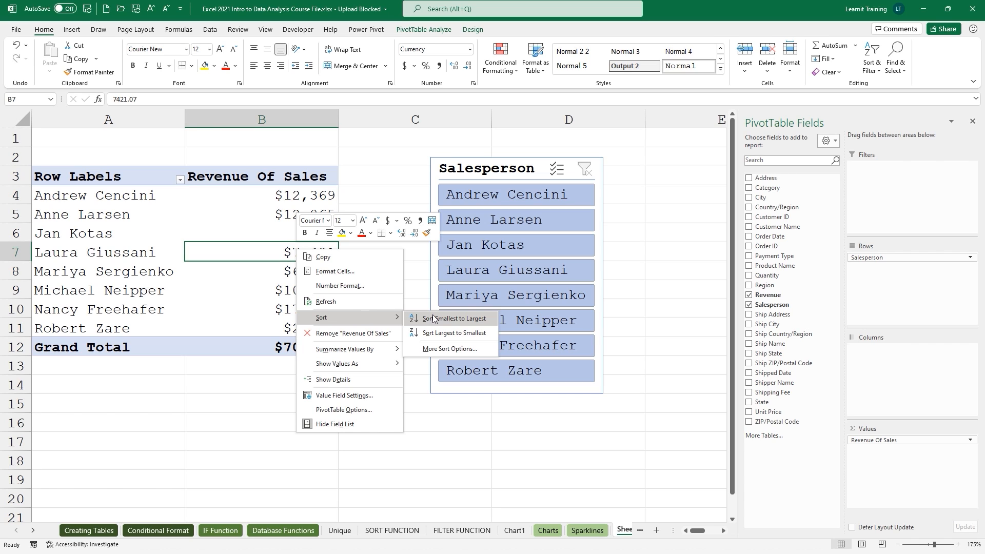
click(453, 334)
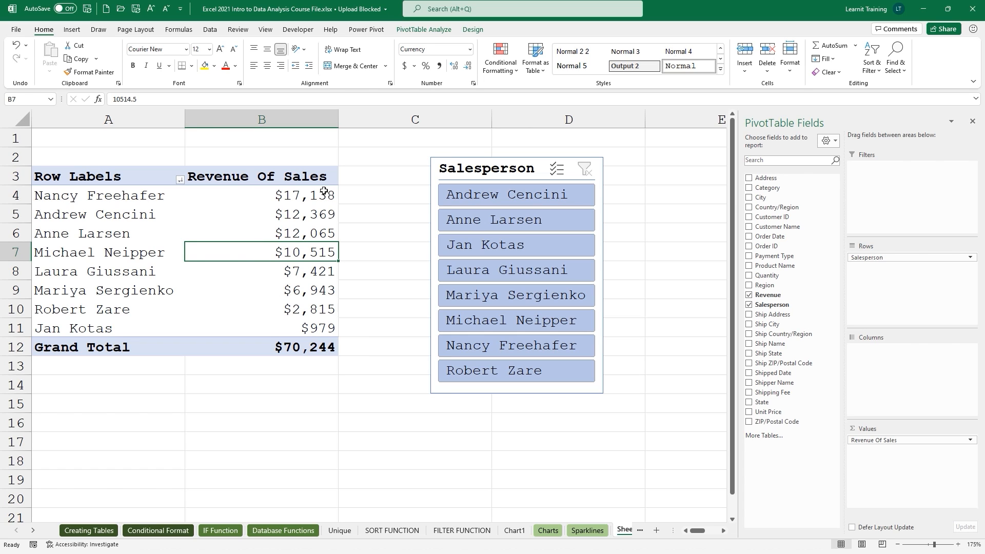
click(450, 31)
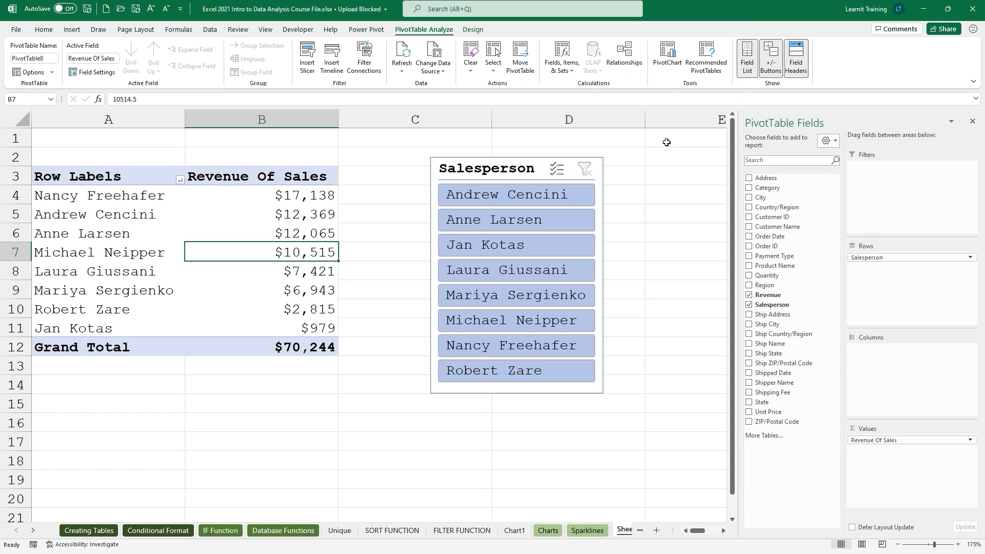
Insert a clustered bar PivotChart of revenue by salesperson and move it below the slicer.
click(671, 64)
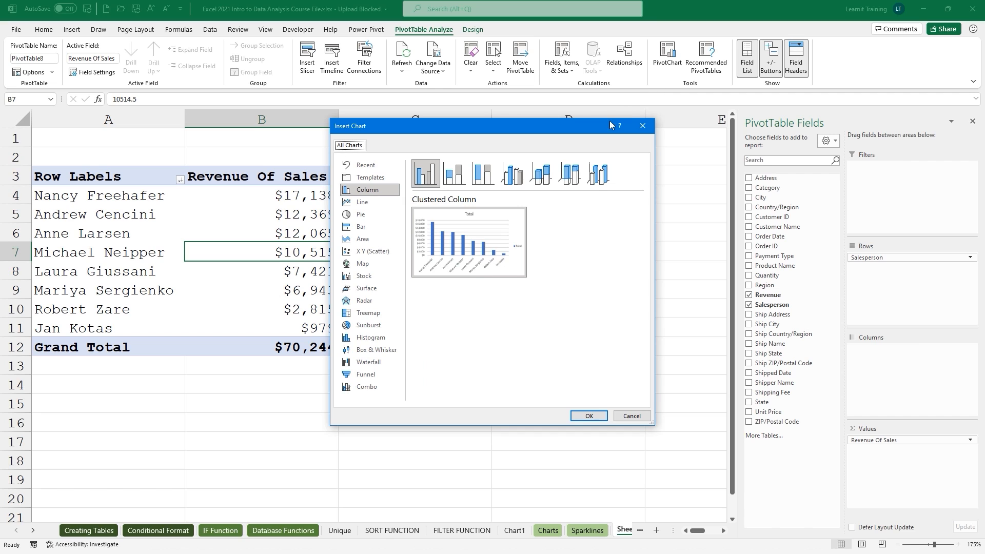
click(349, 229)
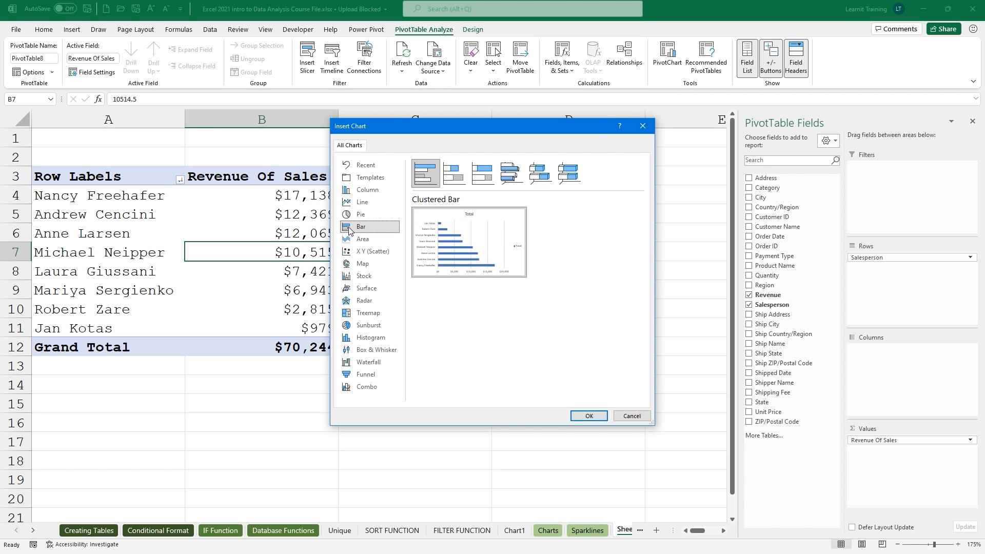
click(588, 416)
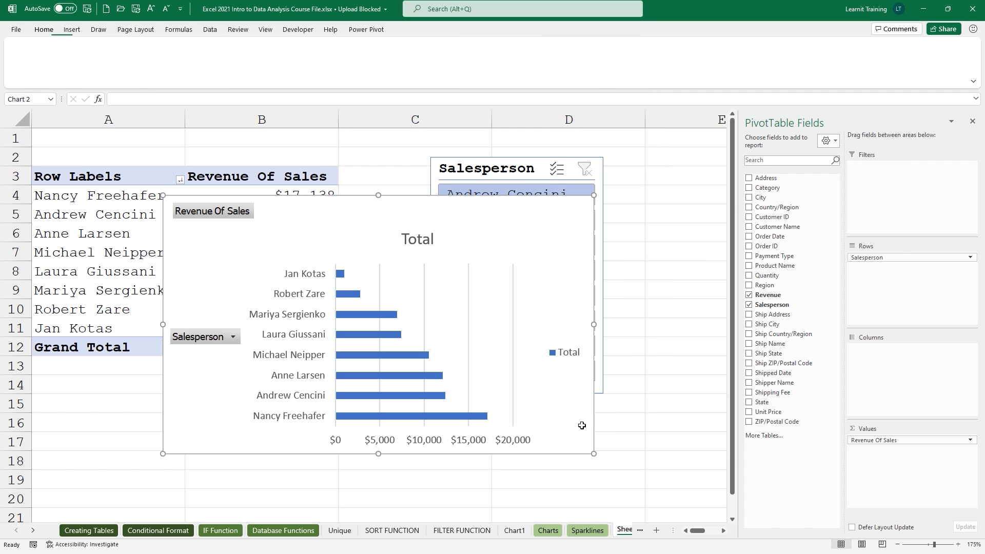
scroll(588, 414, down, 2)
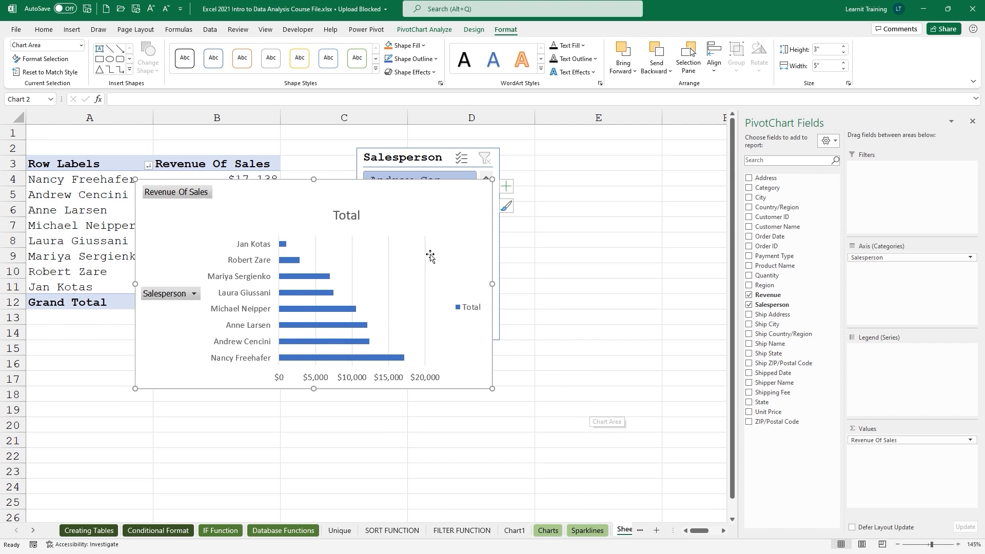
drag(376, 198, 648, 186)
scroll(567, 336, down, 1)
right_click(647, 187)
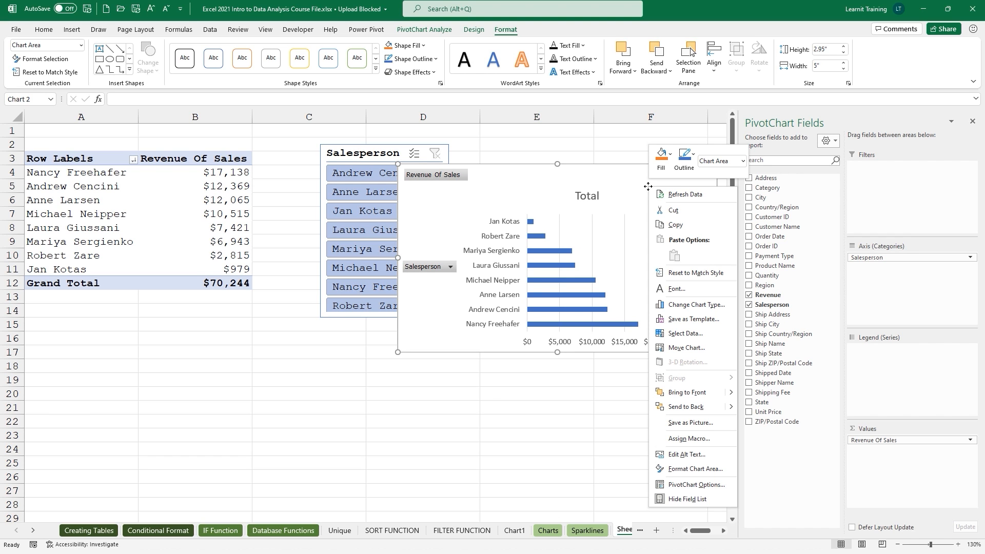
click(697, 306)
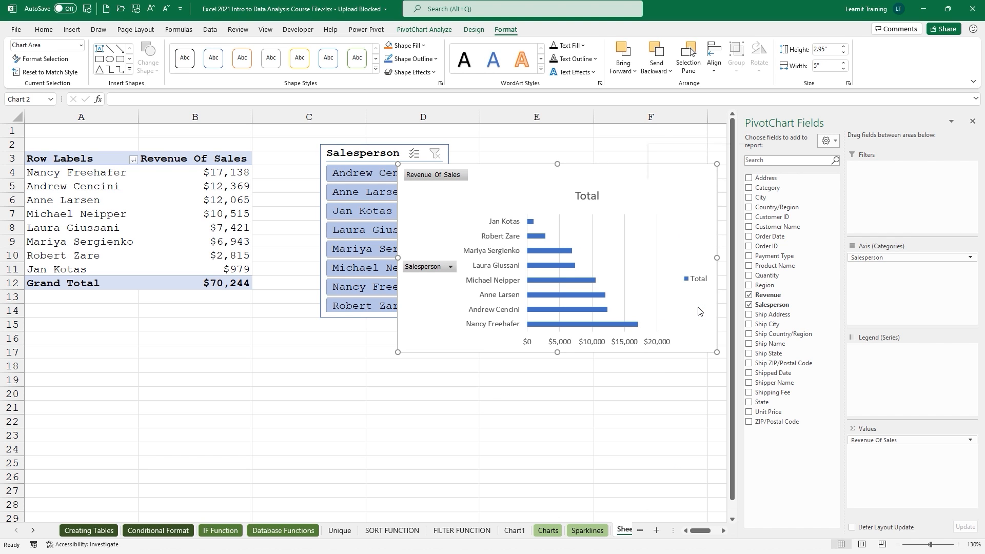
Apply the saved green bar Example Template to the PivotChart.
click(368, 177)
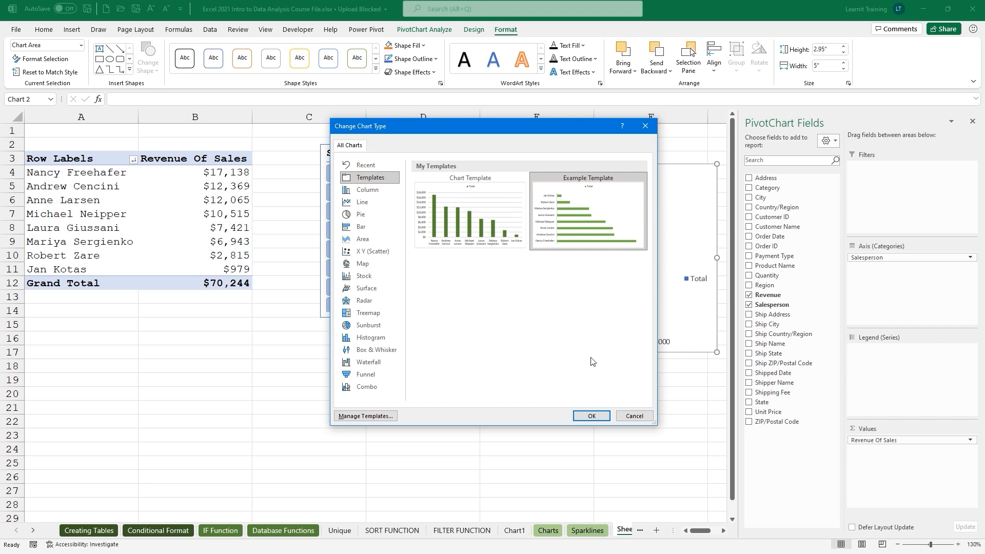
click(590, 414)
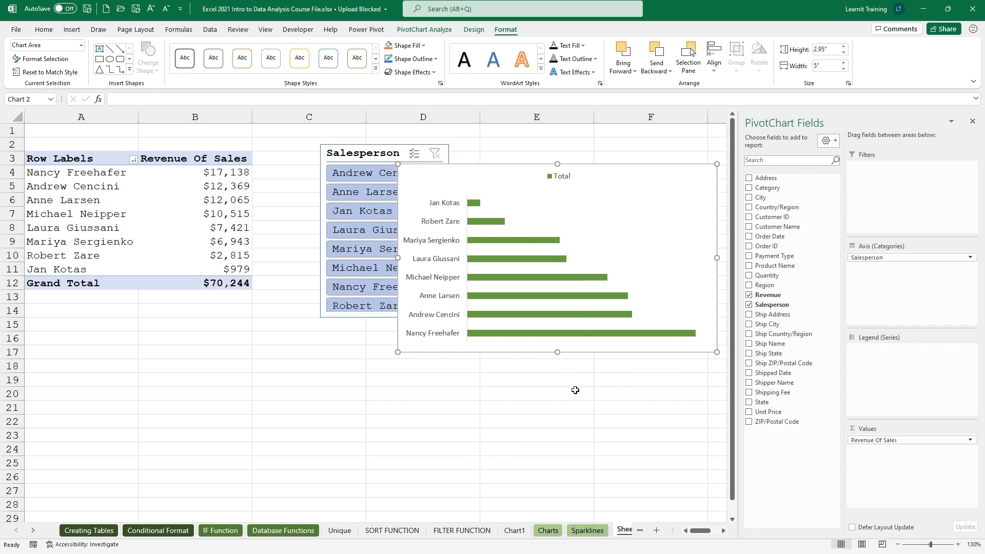
drag(516, 167, 453, 337)
Remove the chart's Total legend and move the chart up beside the slicer.
click(657, 335)
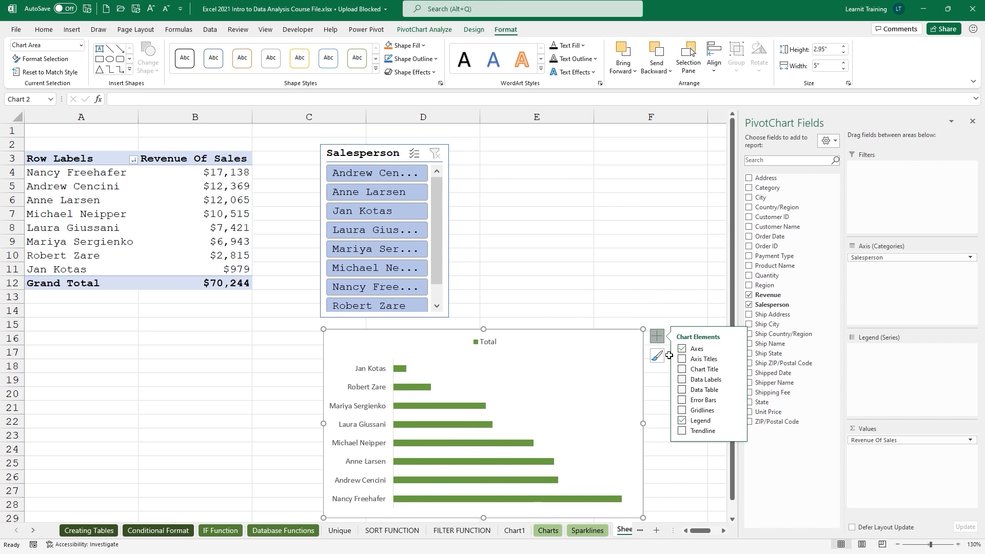
click(682, 421)
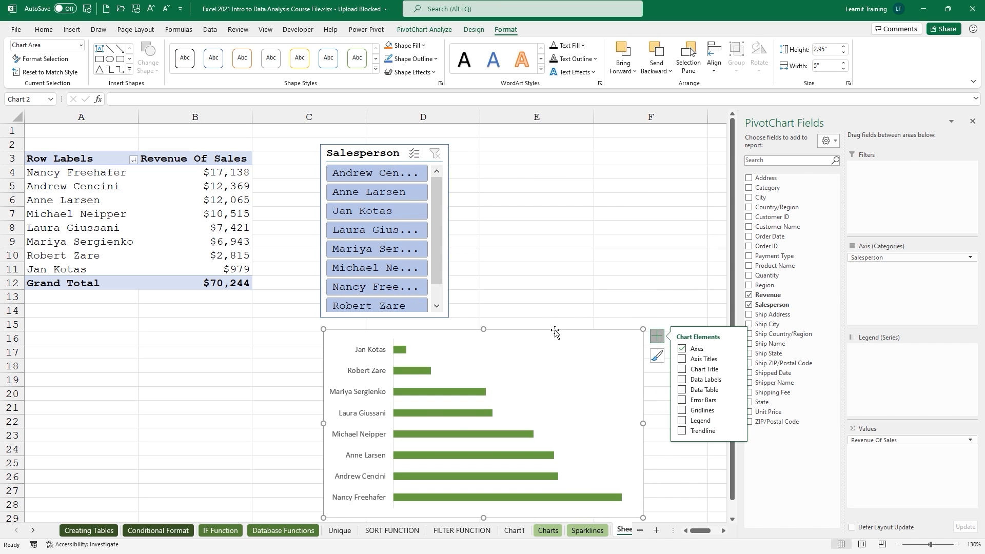
drag(555, 331, 651, 143)
scroll(603, 304, down, 1)
click(333, 166)
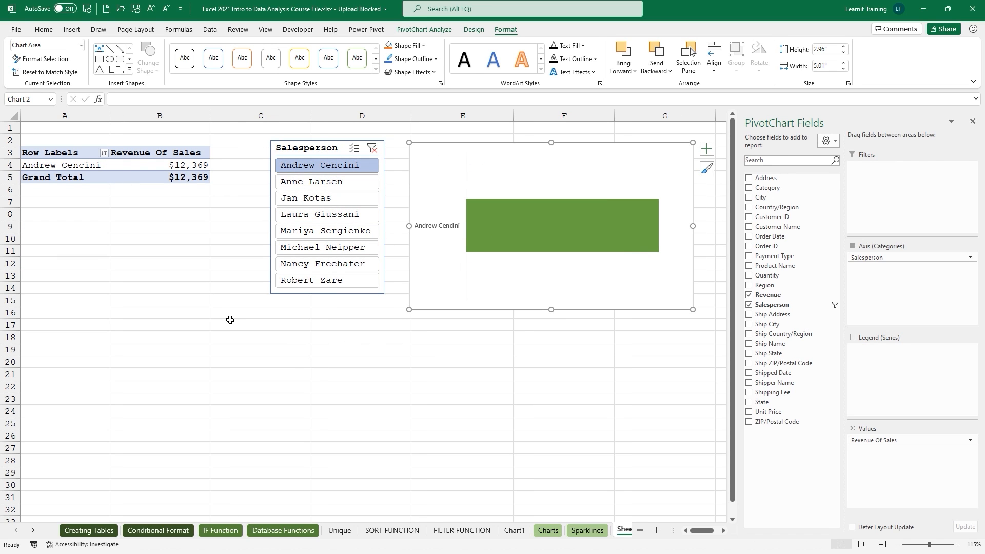
click(373, 148)
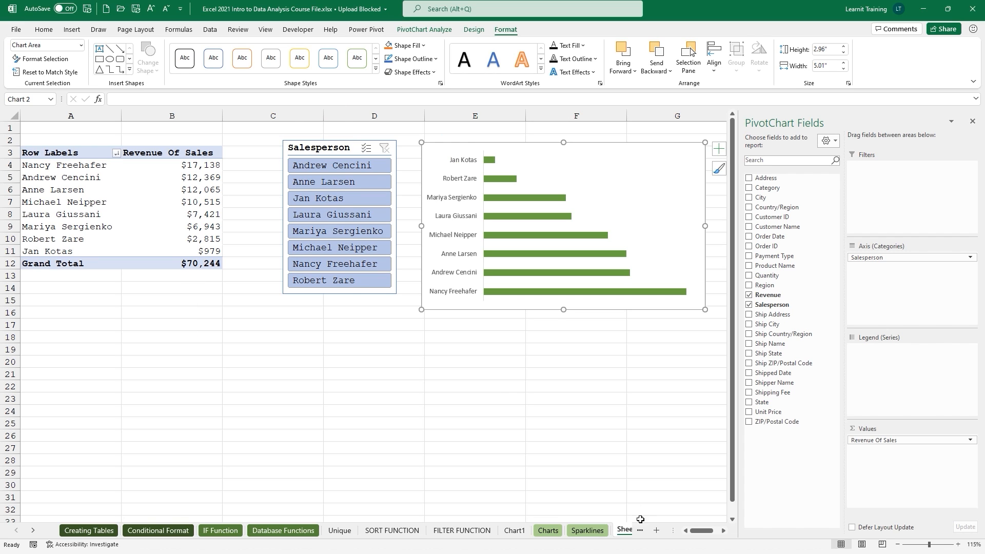
drag(673, 530, 713, 530)
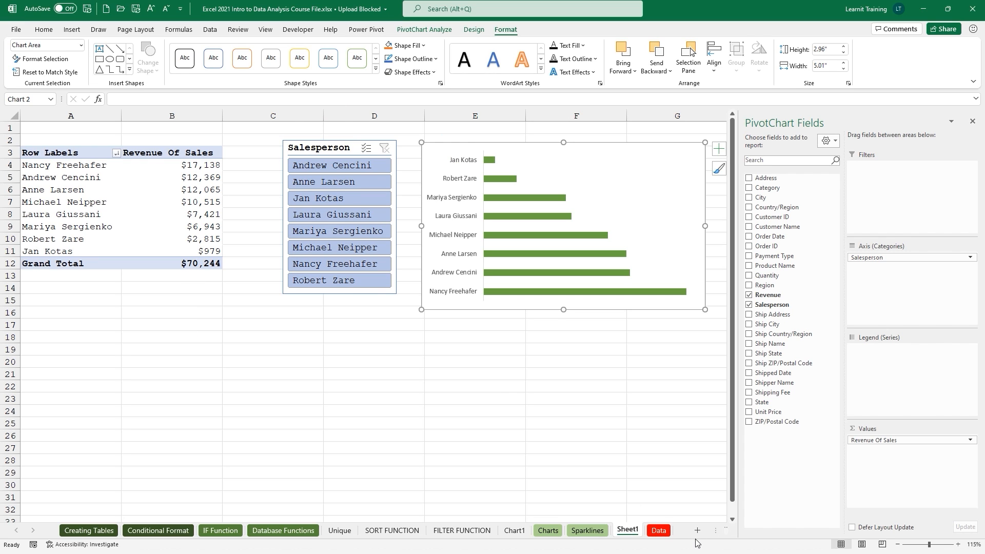
Add a new row 69 to the Data table with a new salesperson's name and region East.
click(660, 531)
scroll(619, 445, down, 3)
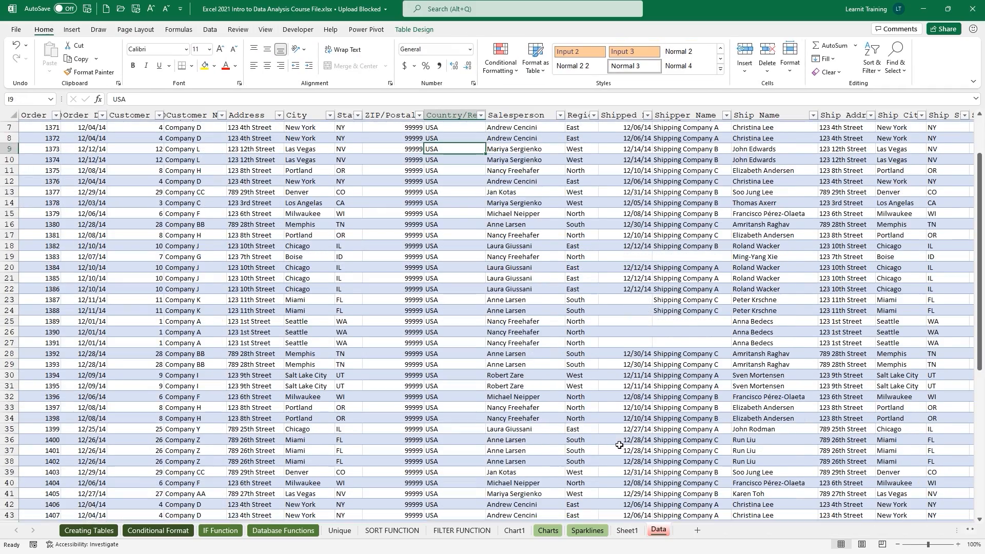
click(619, 445)
key(Down)
key(Down)
key(Down)
key(Down)
key(Down)
key(Down)
key(Down)
key(Down)
key(Down)
key(Down)
key(Down)
key(Down)
key(Down)
key(Down)
key(Down)
key(Down)
key(Down)
key(Down)
key(Down)
key(Down)
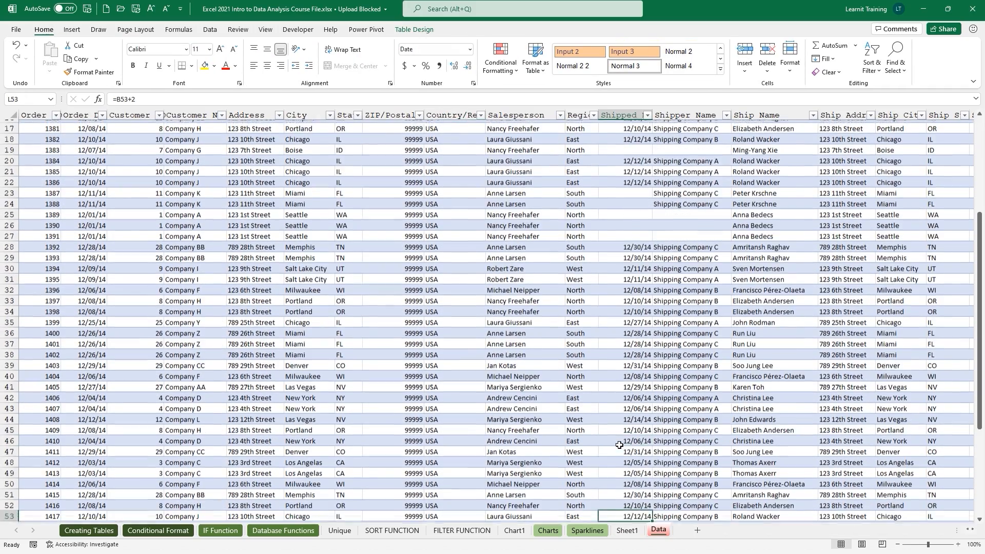
scroll(619, 445, down, 12)
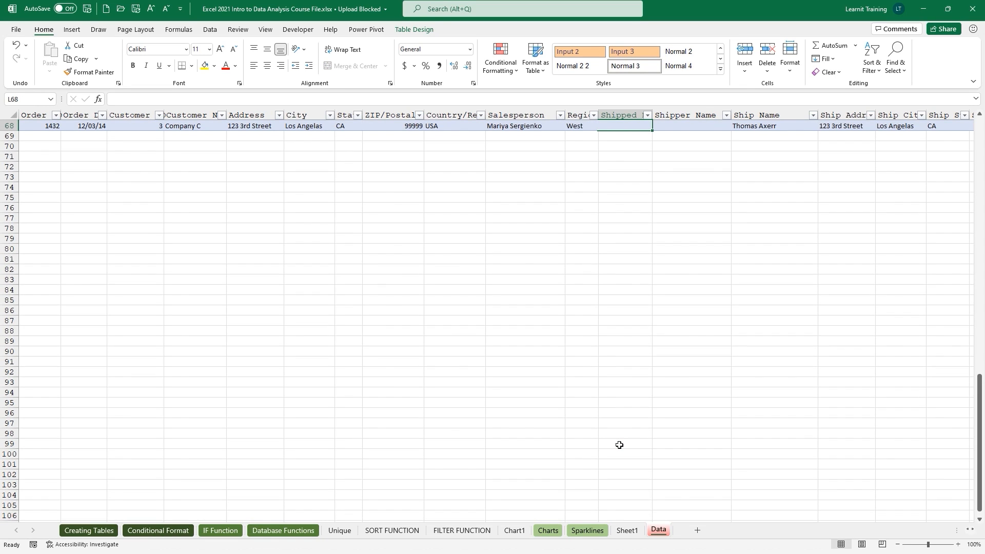
scroll(619, 446, up, 3)
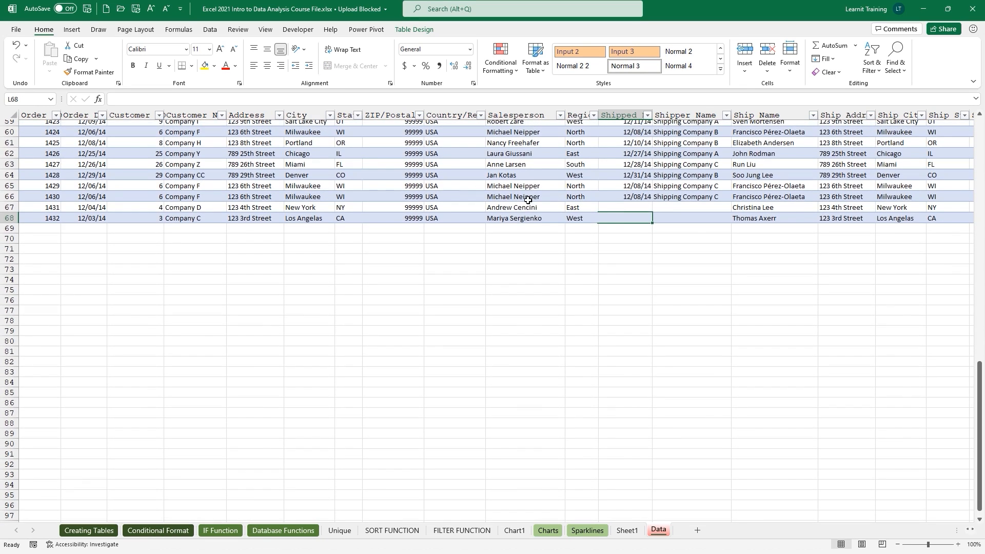
click(524, 227)
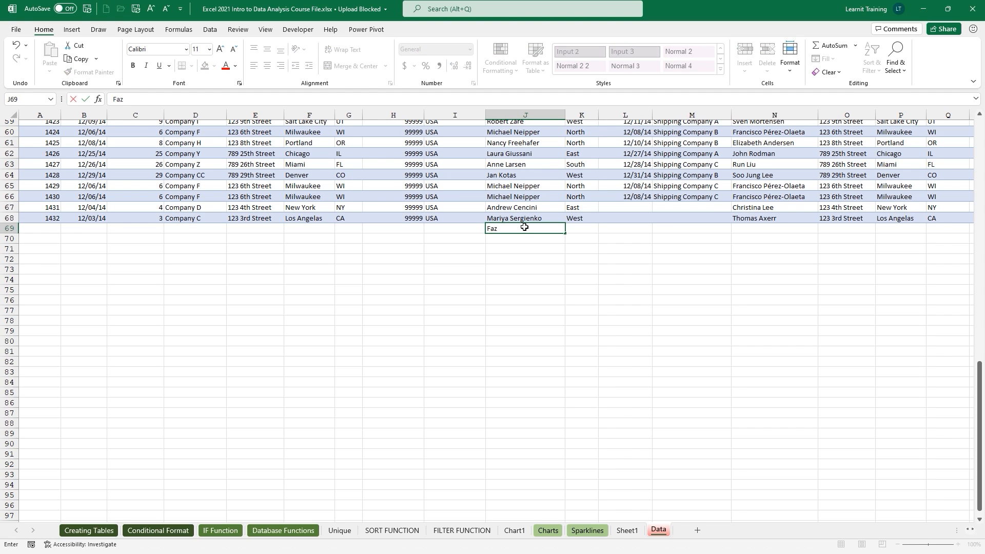
key(Tab)
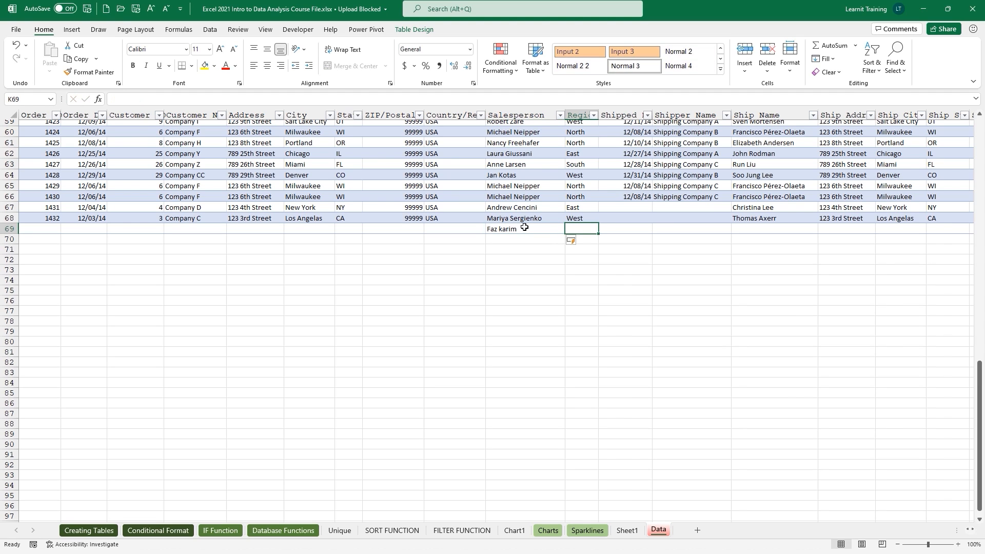
text(E)
key(Tab)
key(Tab)
key(Tab)
key(Tab)
key(Tab)
key(Tab)
key(Tab)
key(Tab)
key(Tab)
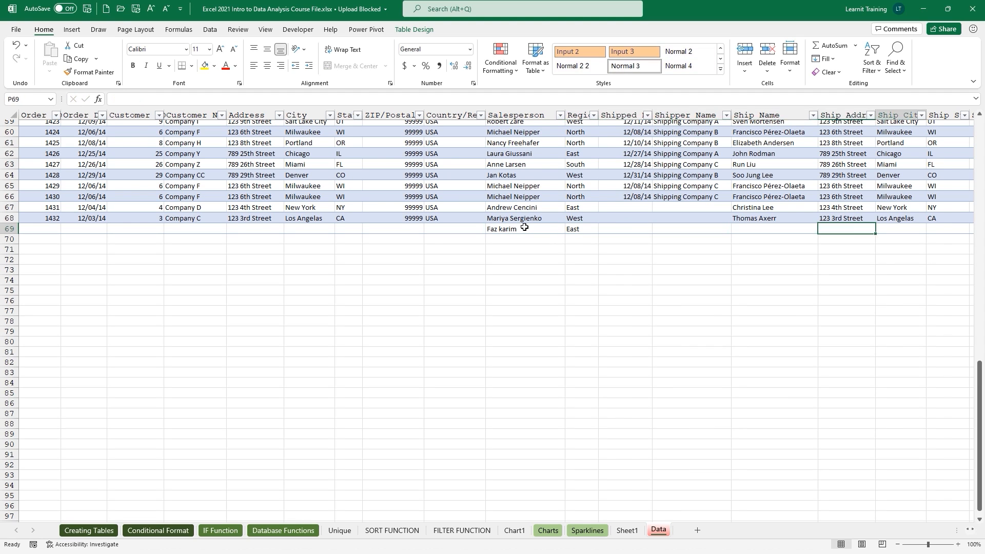
Enter 18,000 in the Revenue cell of row 69.
key(Tab)
key(Tab)
key(Tab)
key(Tab)
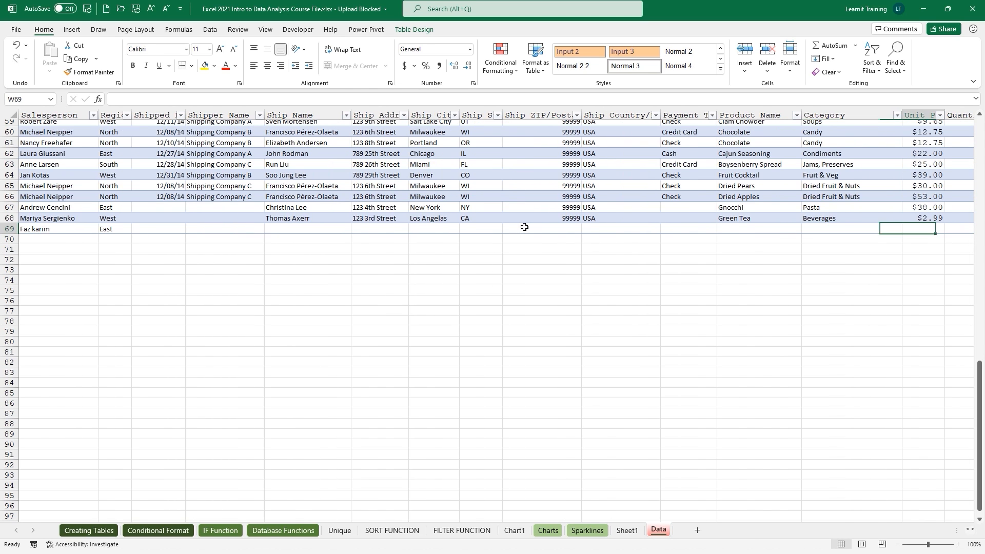
key(Tab)
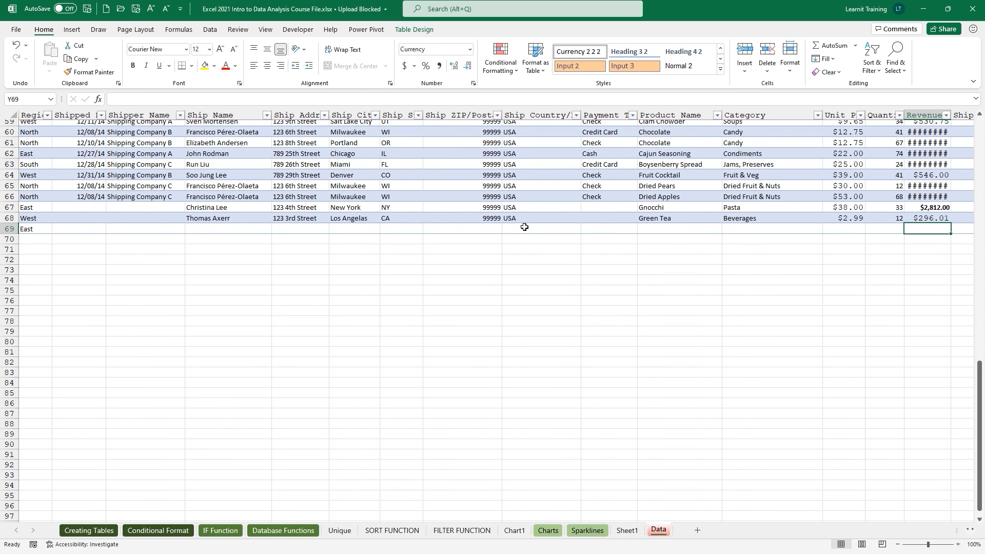
text(18,000)
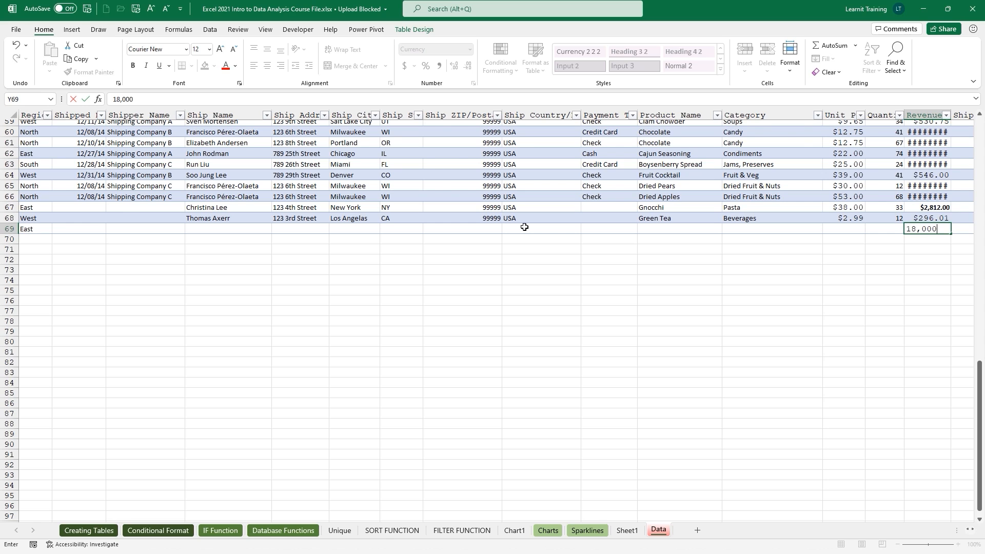
key(Return)
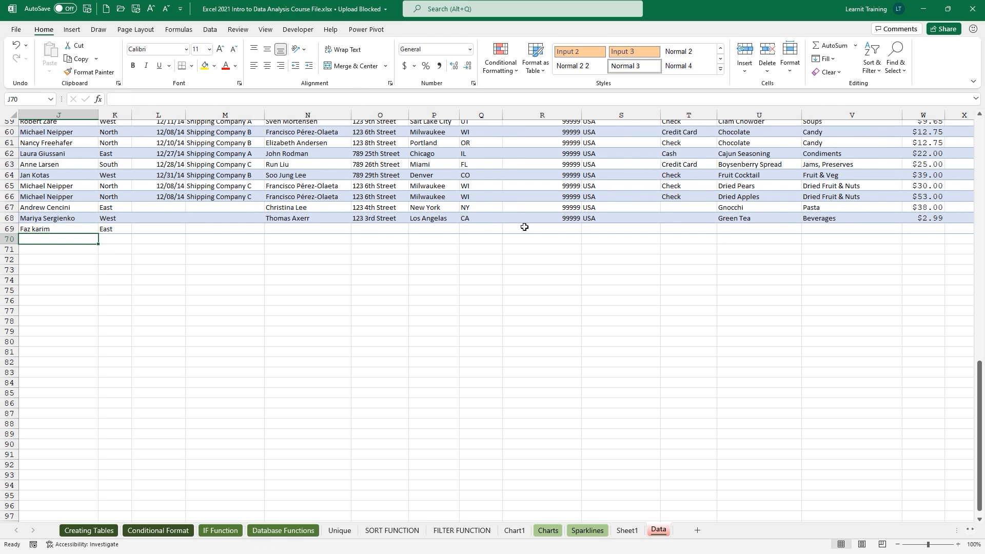
click(82, 229)
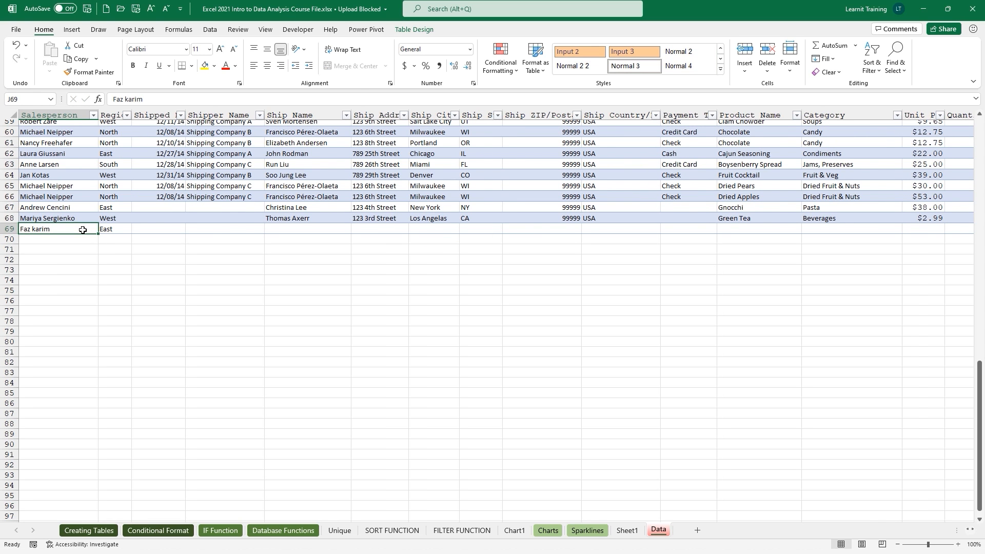
Refresh the Sheet1 pivot to include the $18,000 entry and lengthen the slicer to show nine names.
click(626, 531)
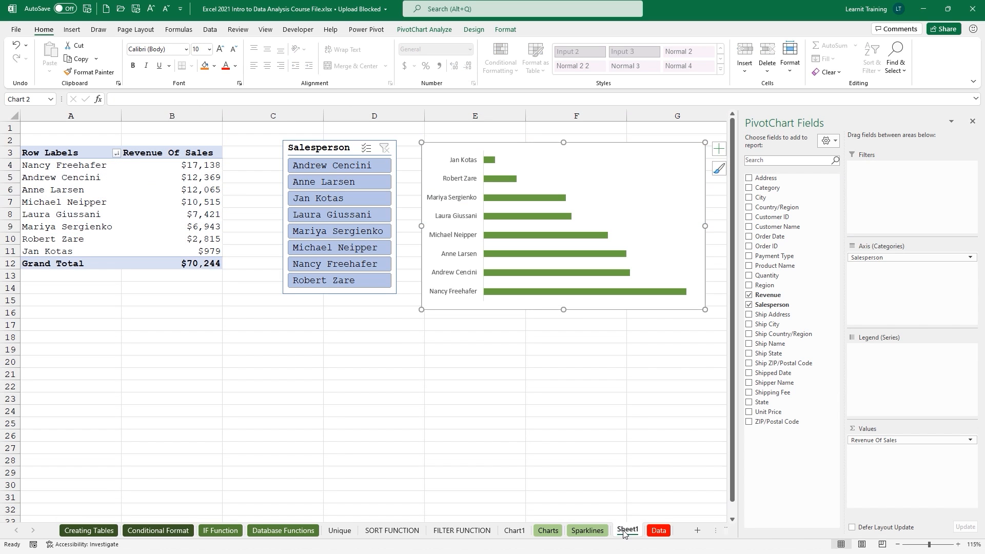
click(198, 230)
right_click(198, 229)
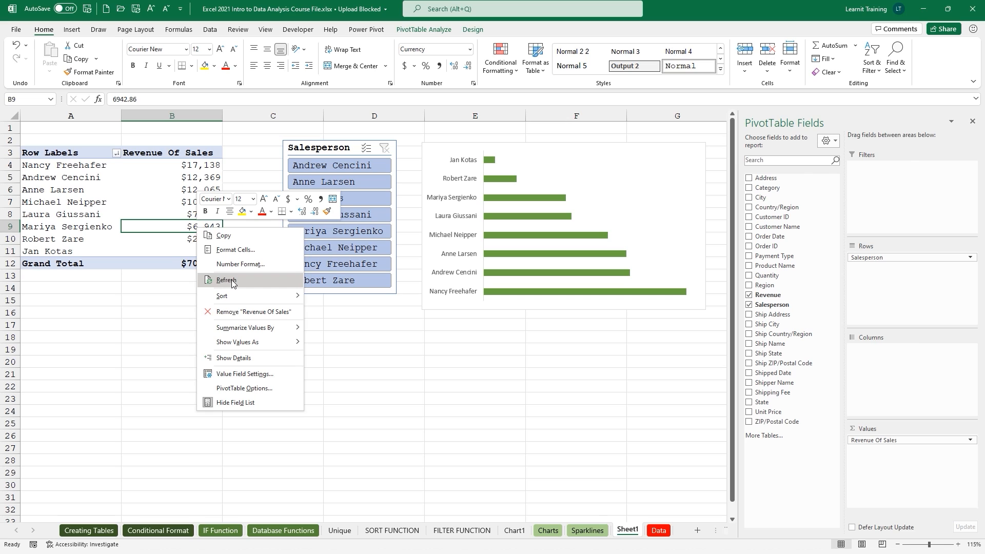
click(226, 280)
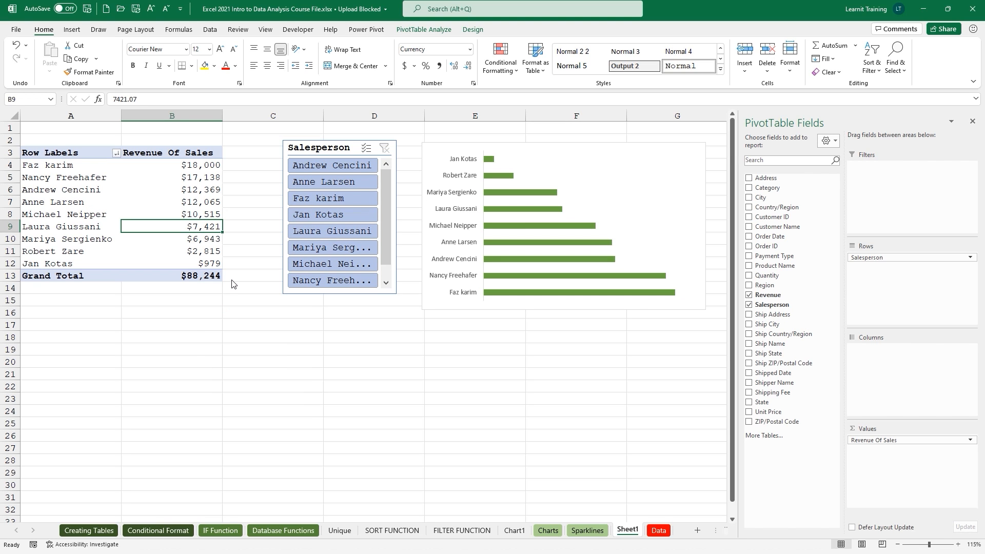
click(325, 293)
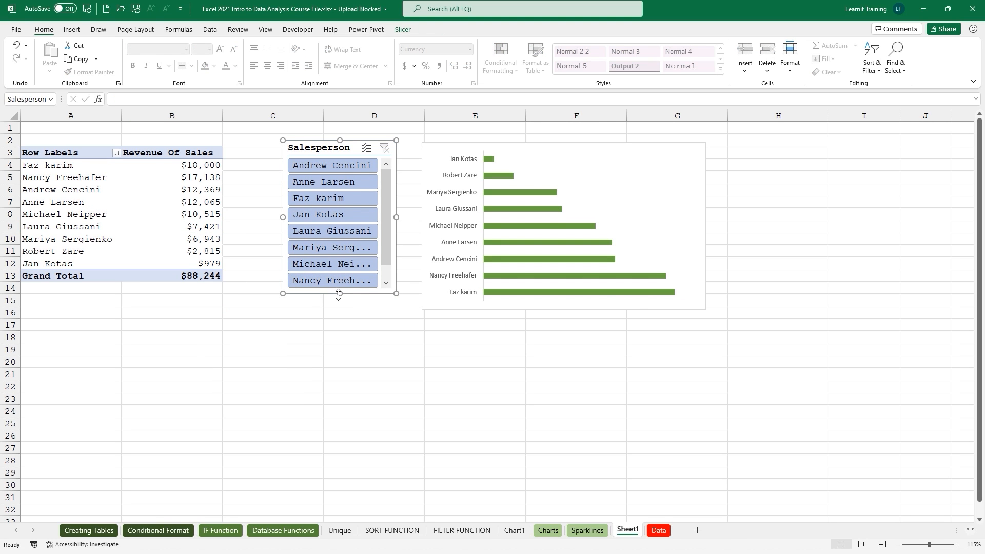
drag(338, 294, 340, 310)
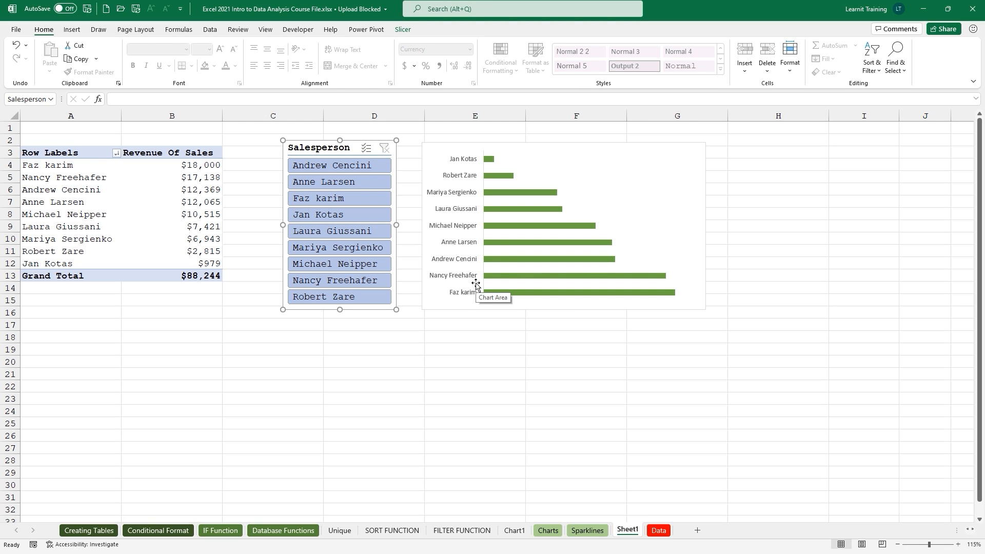
Rename the Sheet1 tab to 'Top Seller Report'.
double_click(629, 531)
text(Top)
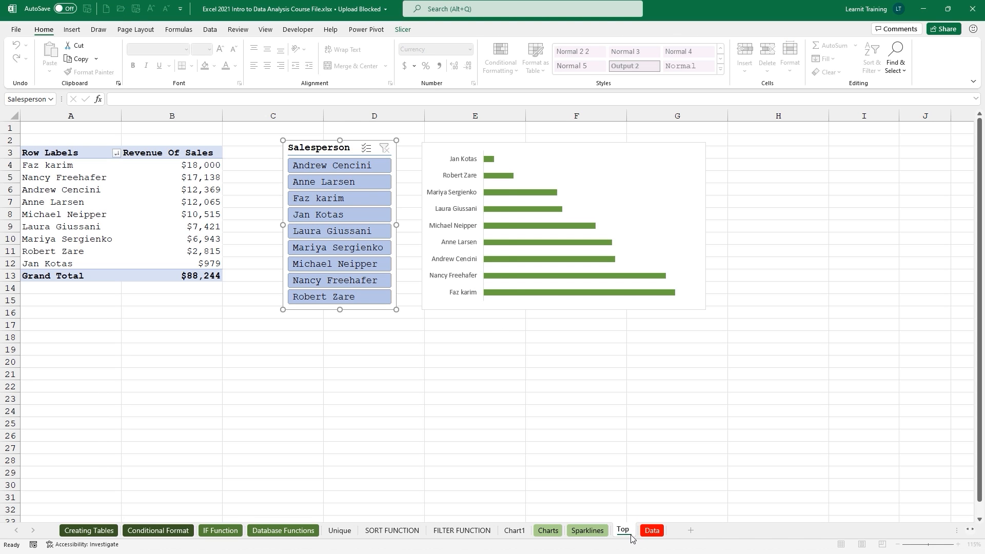
text( Seller Report)
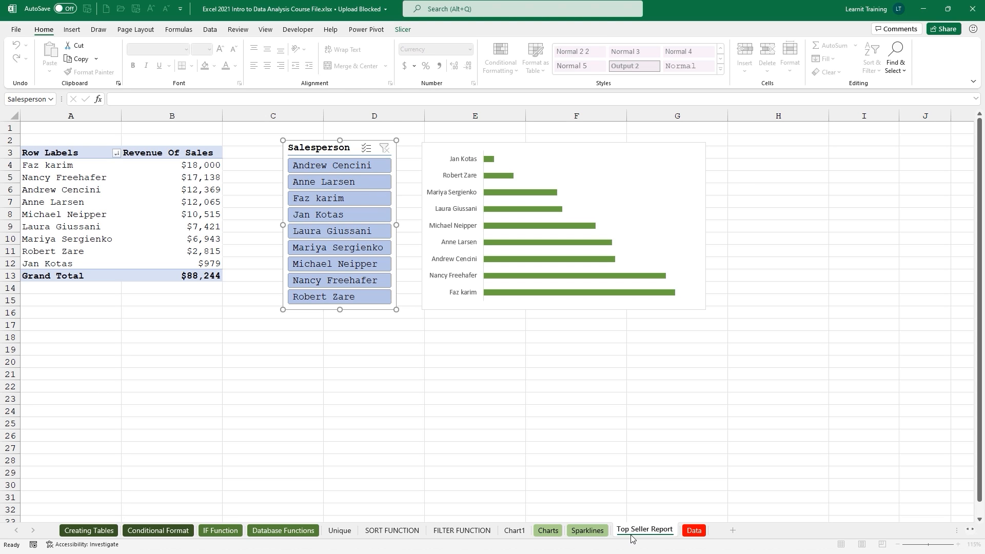
click(656, 472)
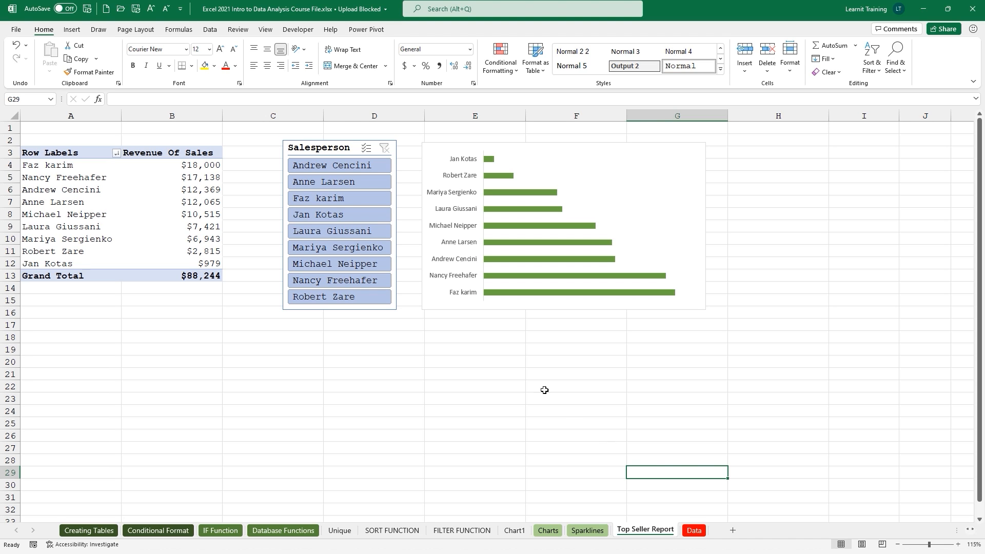
Drill into the salesperson's revenue total and name the new detail sheet 'nancys Drill down'.
click(212, 177)
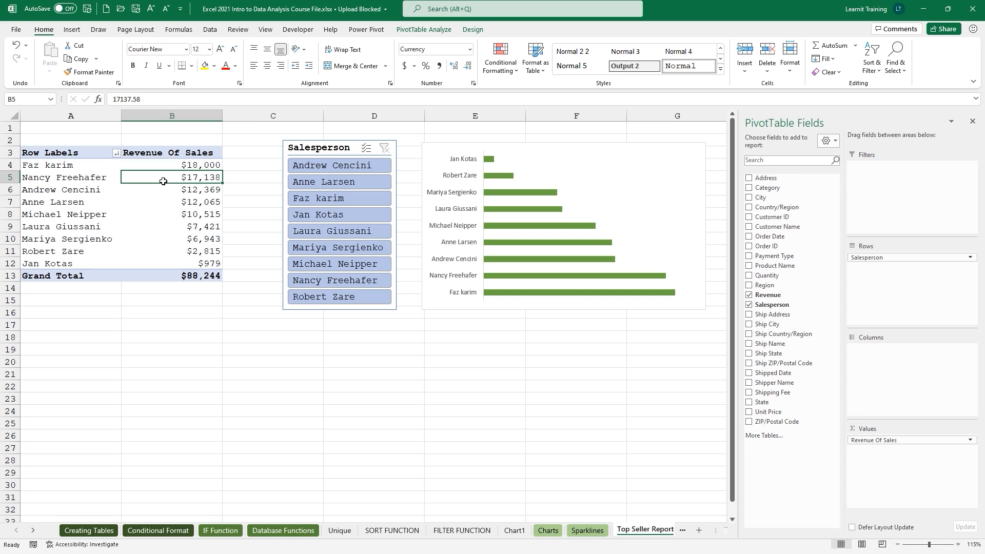
double_click(197, 178)
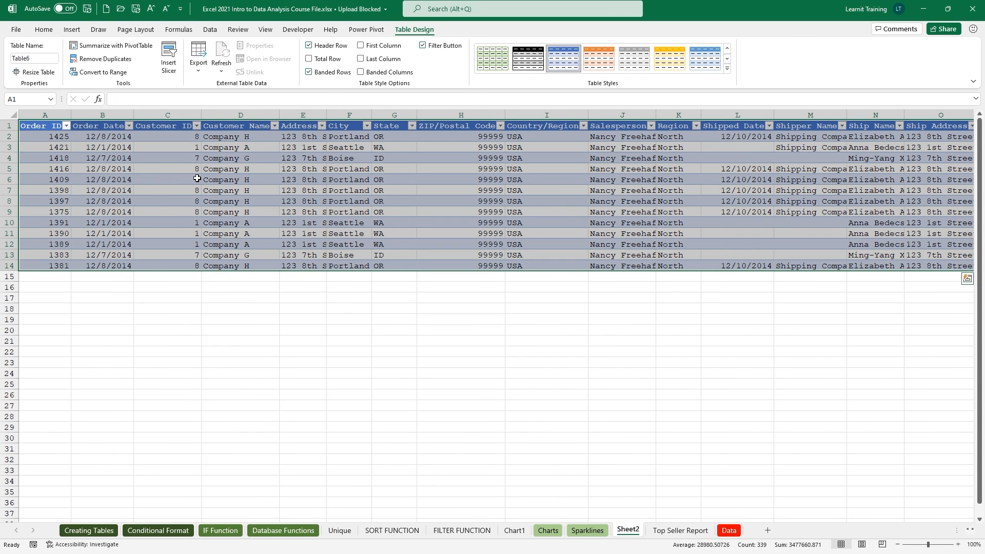
double_click(630, 531)
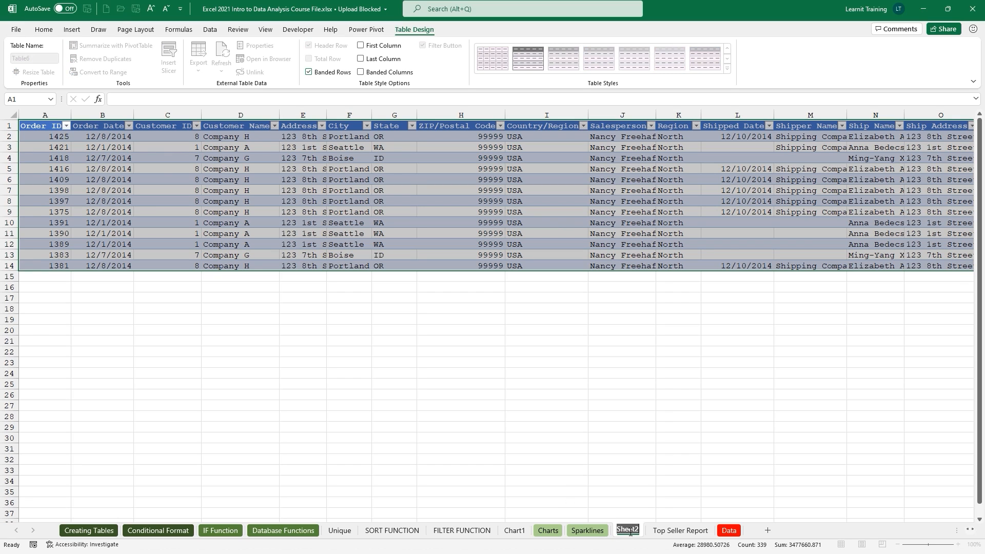
text(nancys D)
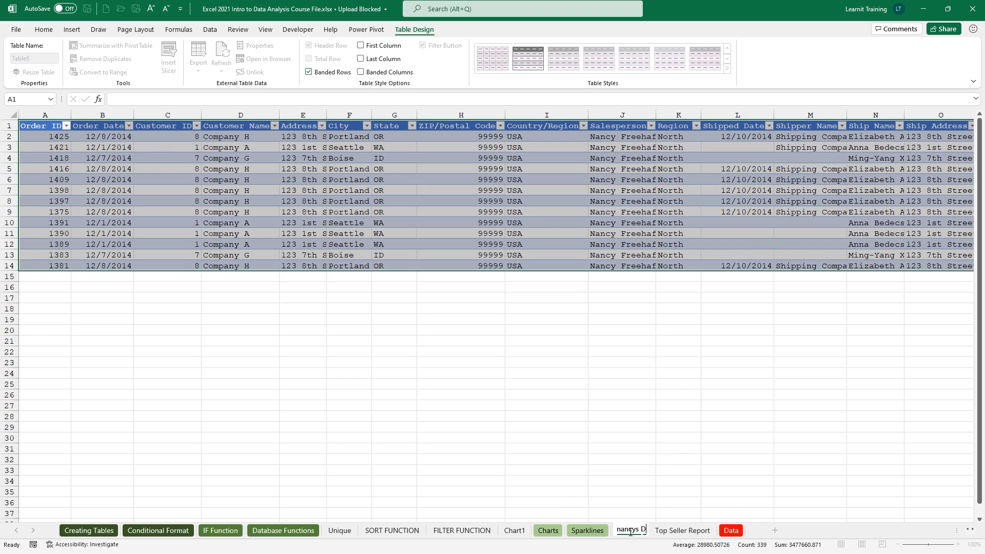
text(rill down)
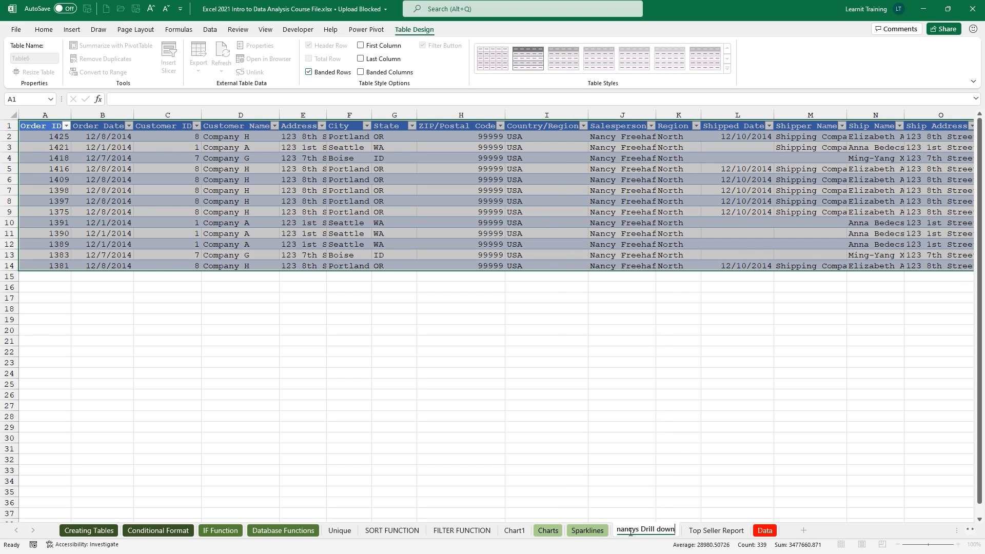
key(Return)
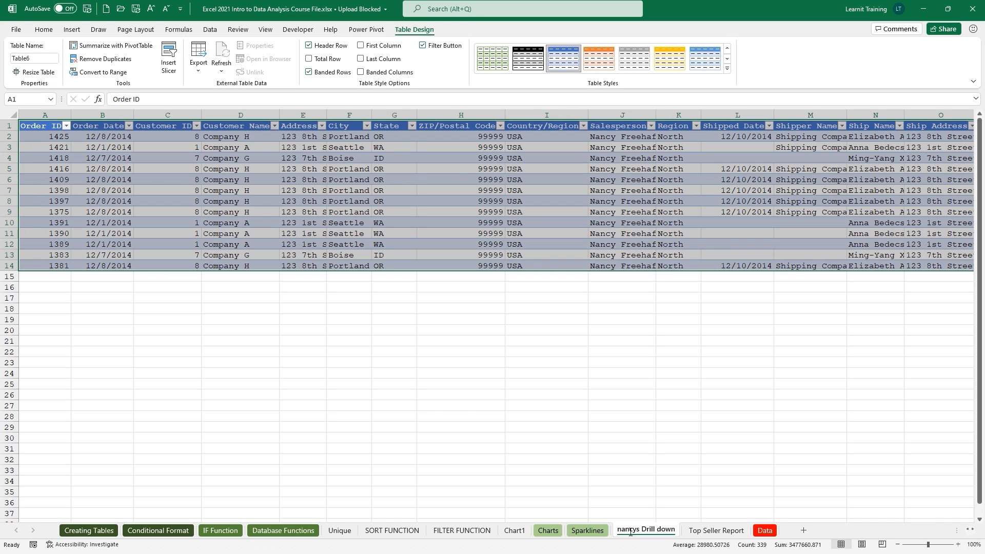
Review the drill-down orders, checking the order dates and the four Beverages entries.
drag(119, 138, 119, 267)
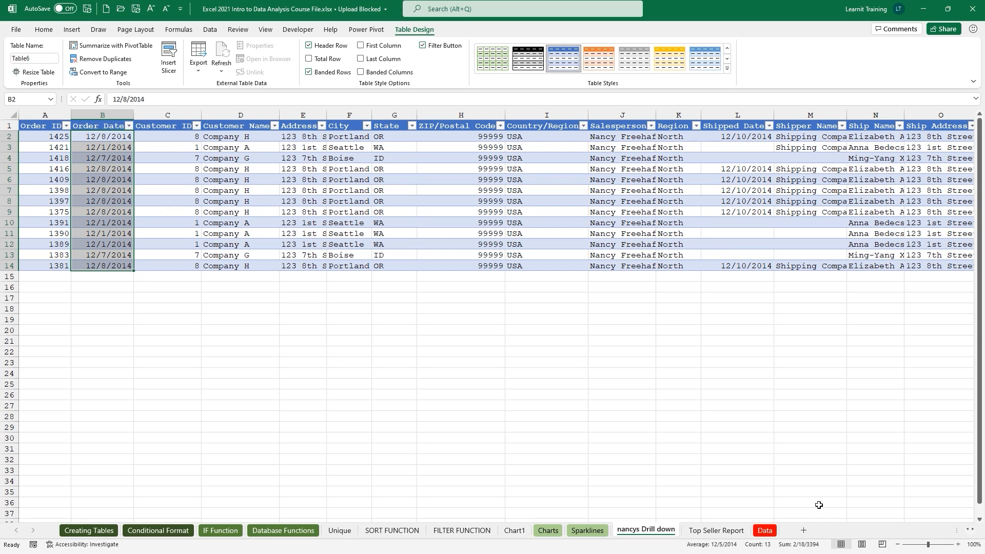
click(929, 471)
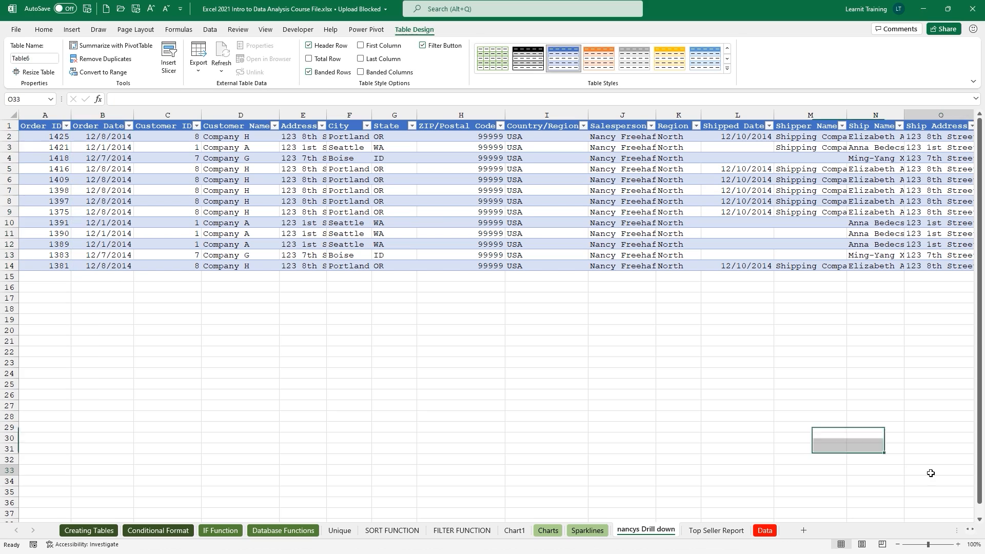
click(971, 532)
drag(971, 532, 971, 531)
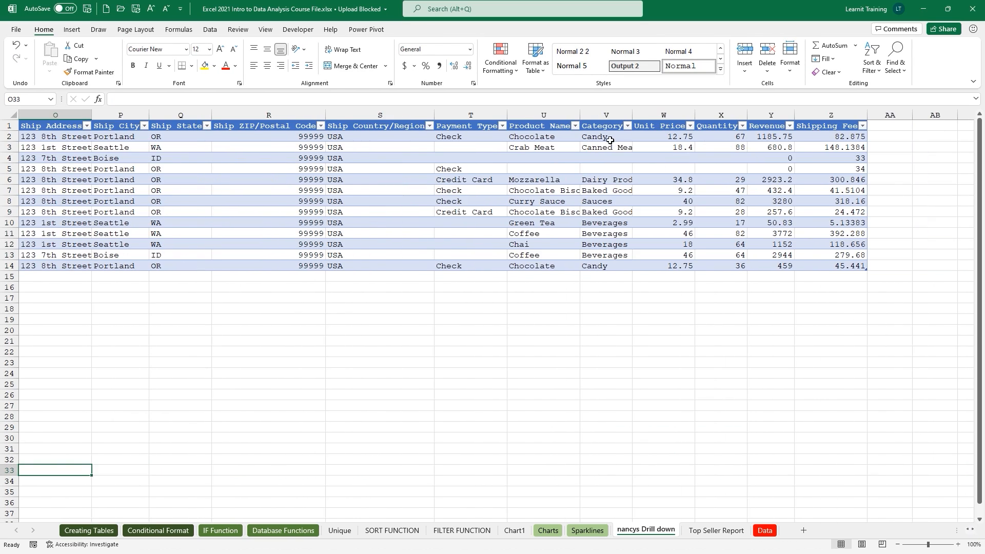
drag(598, 223, 597, 259)
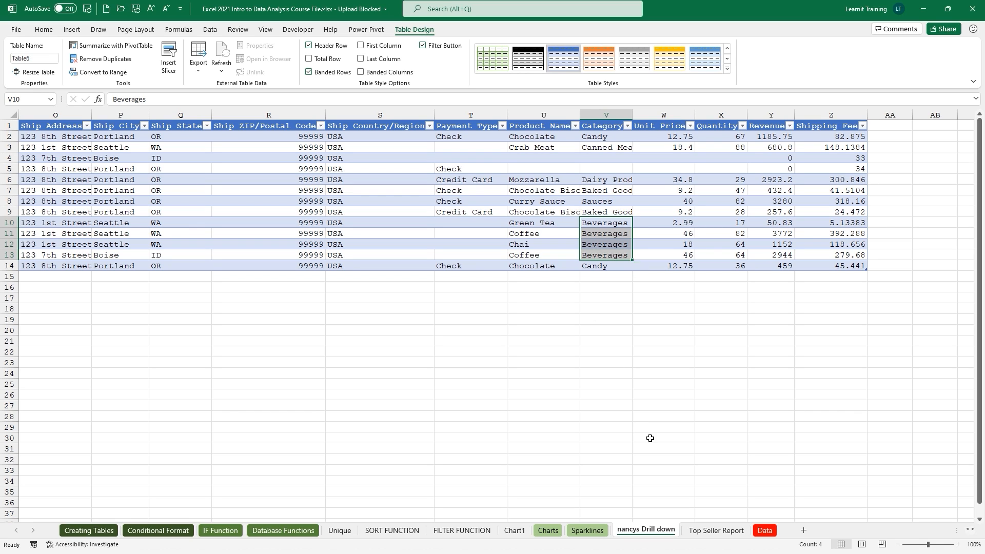
Return to the Top Seller Report pivot table.
click(714, 532)
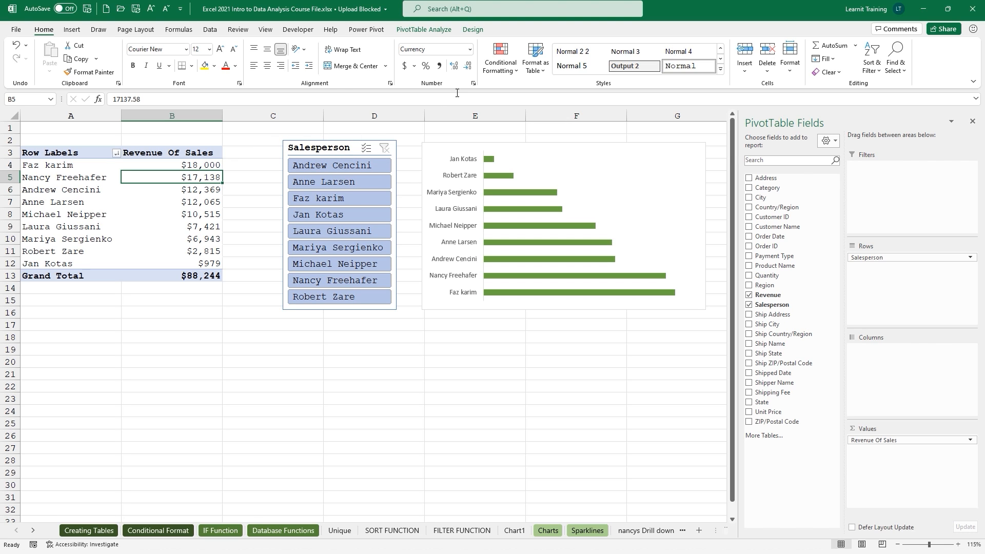
click(444, 32)
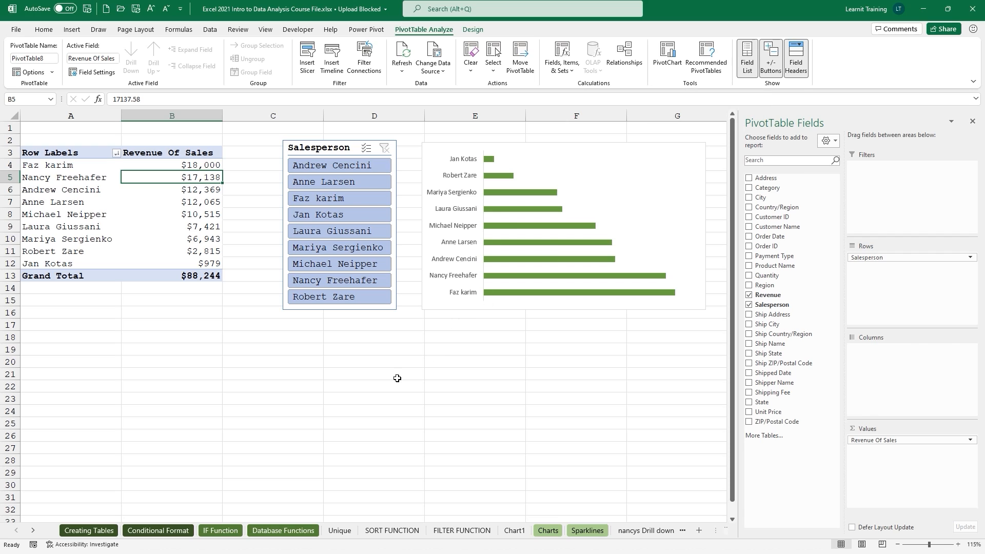
click(206, 530)
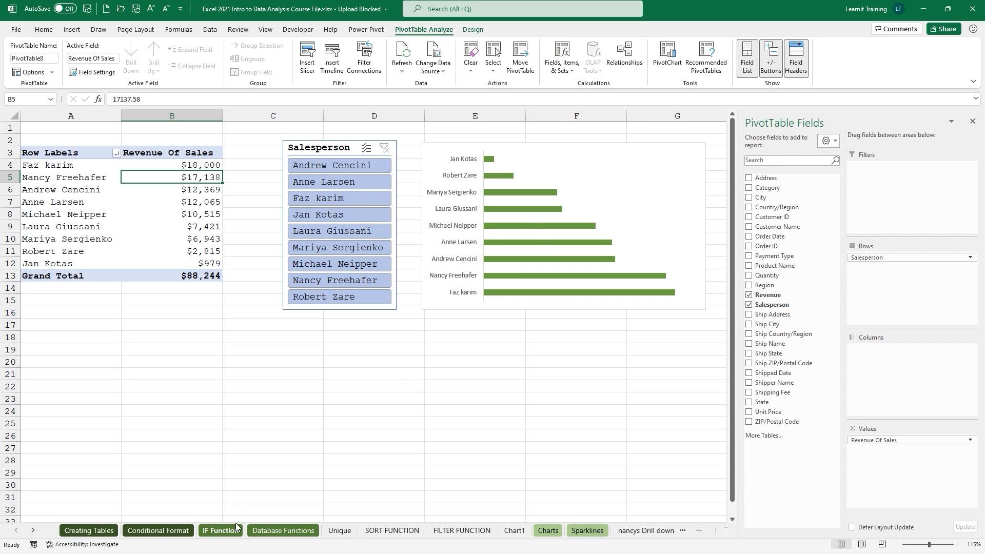